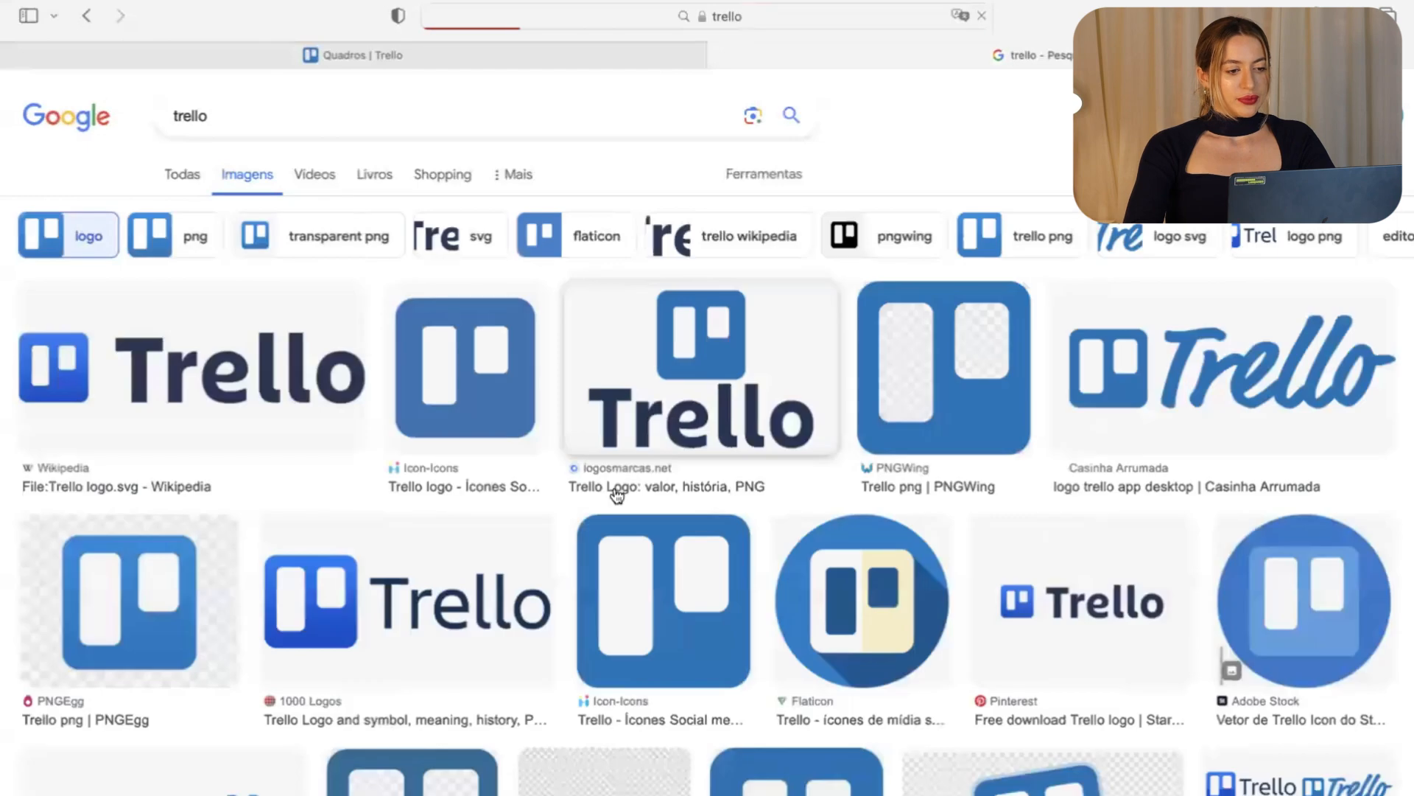
# Preview the Wikipedia Trello logo result, then close the Google Images search tab.
pyautogui.click(180, 442)
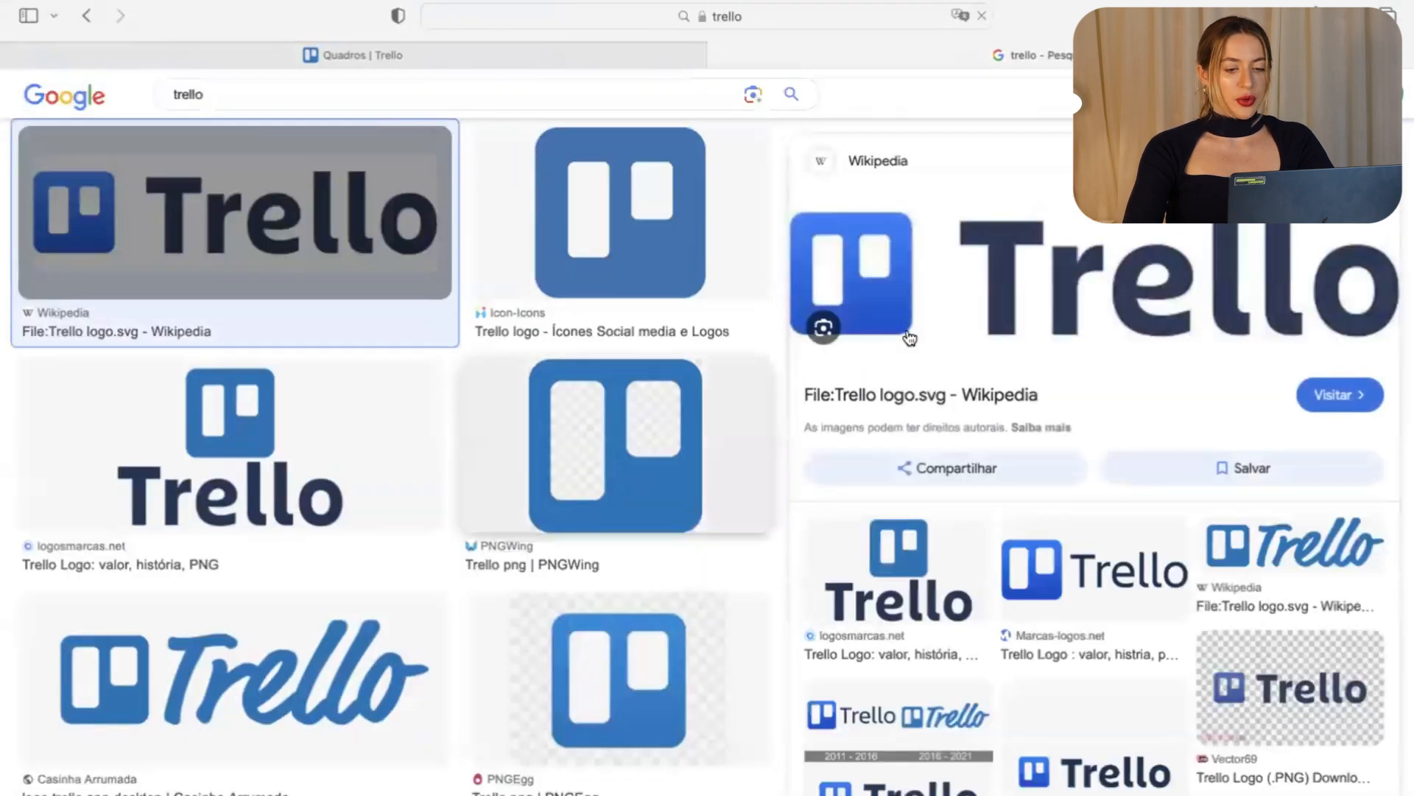
pyautogui.scroll(2, 404, 355)
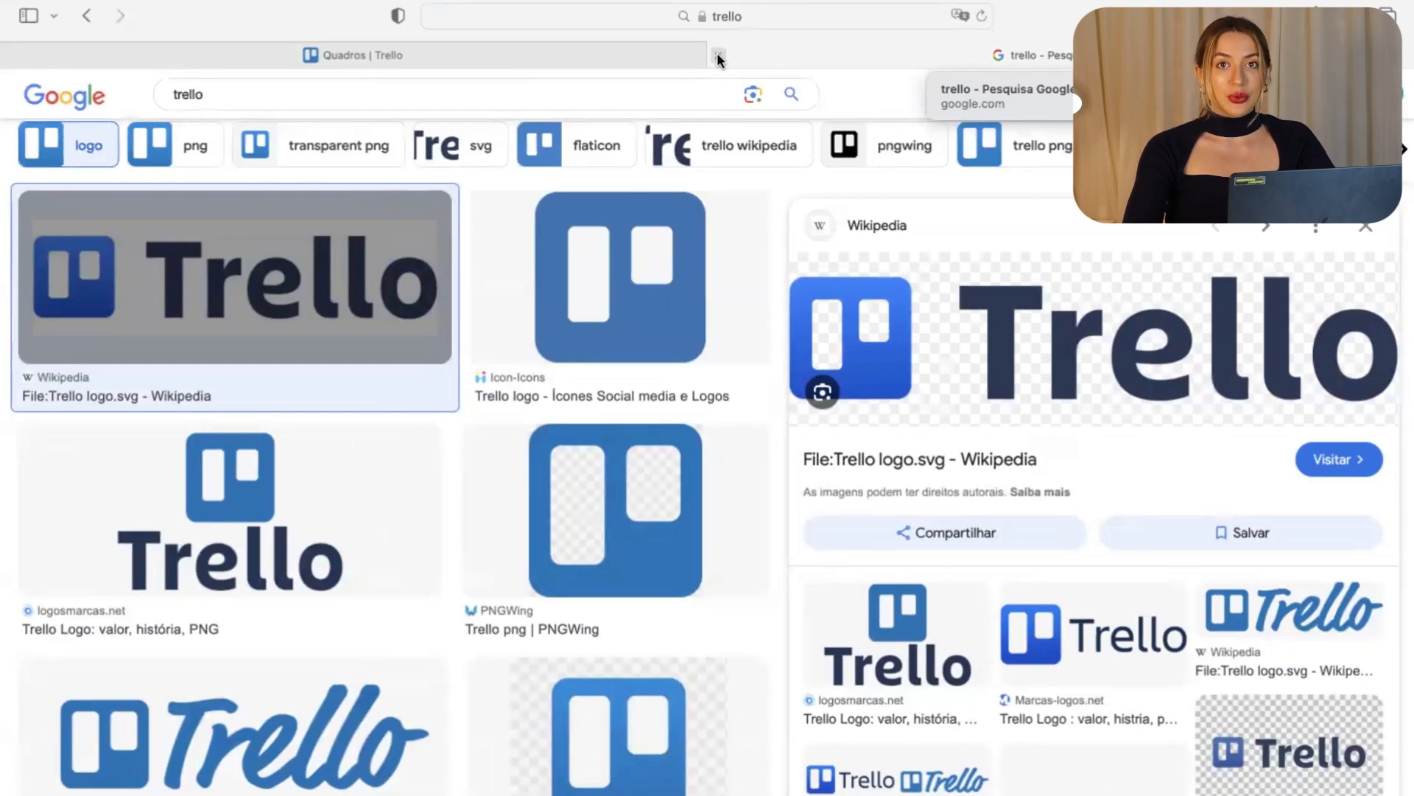
pyautogui.click(717, 53)
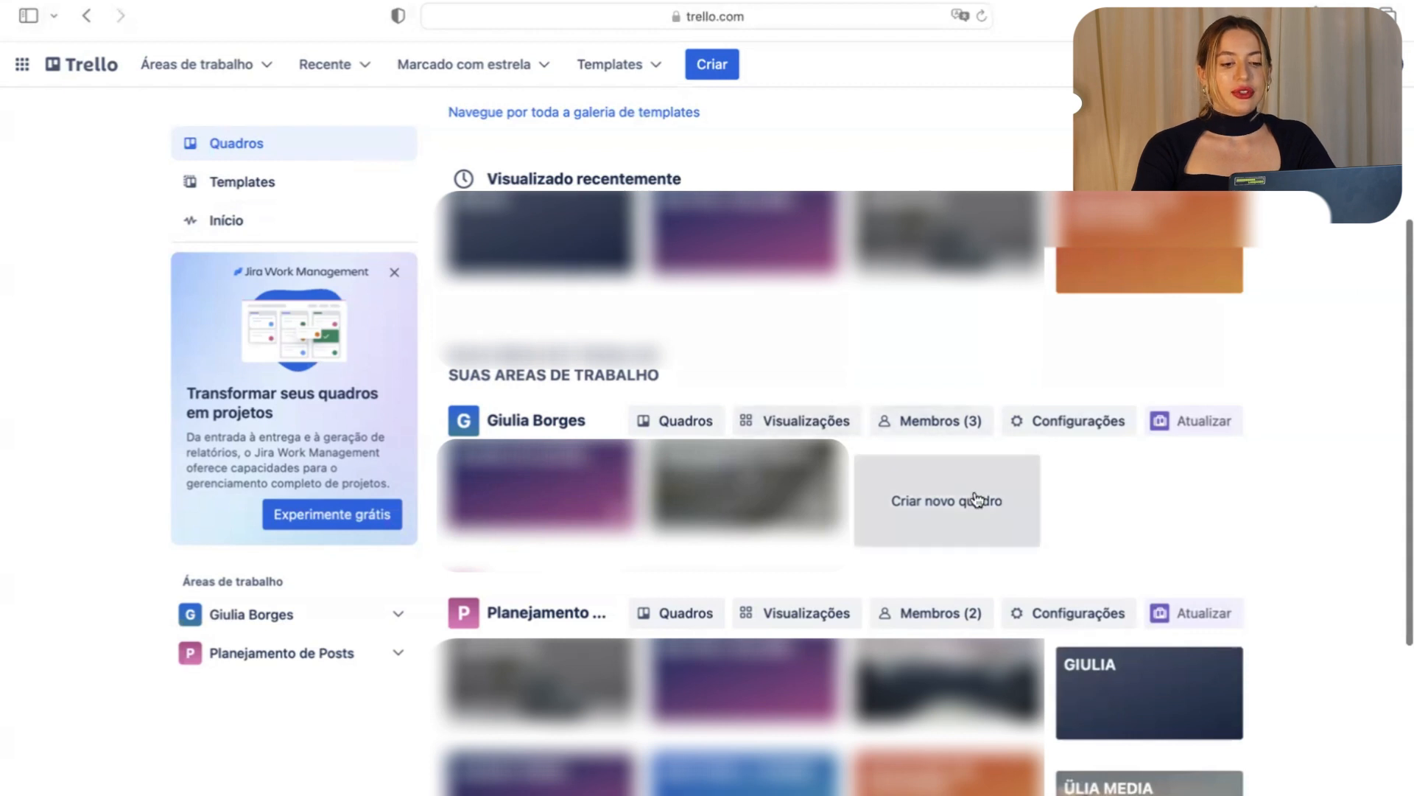
# Create the board 'AULÃO SOBRE TRELLO' with a blue gradient background in the current workspace.
pyautogui.click(932, 523)
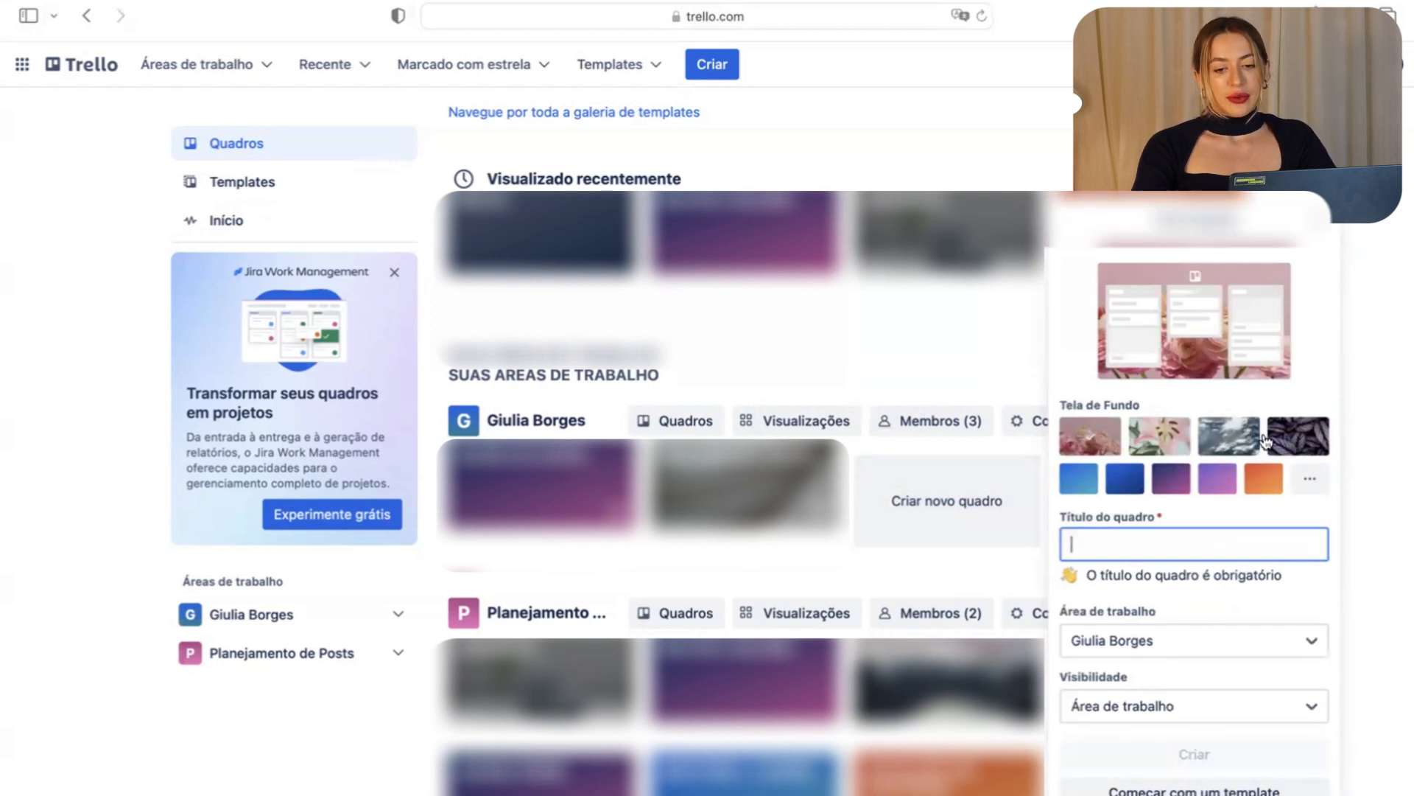
pyautogui.click(1229, 436)
pyautogui.click(1078, 478)
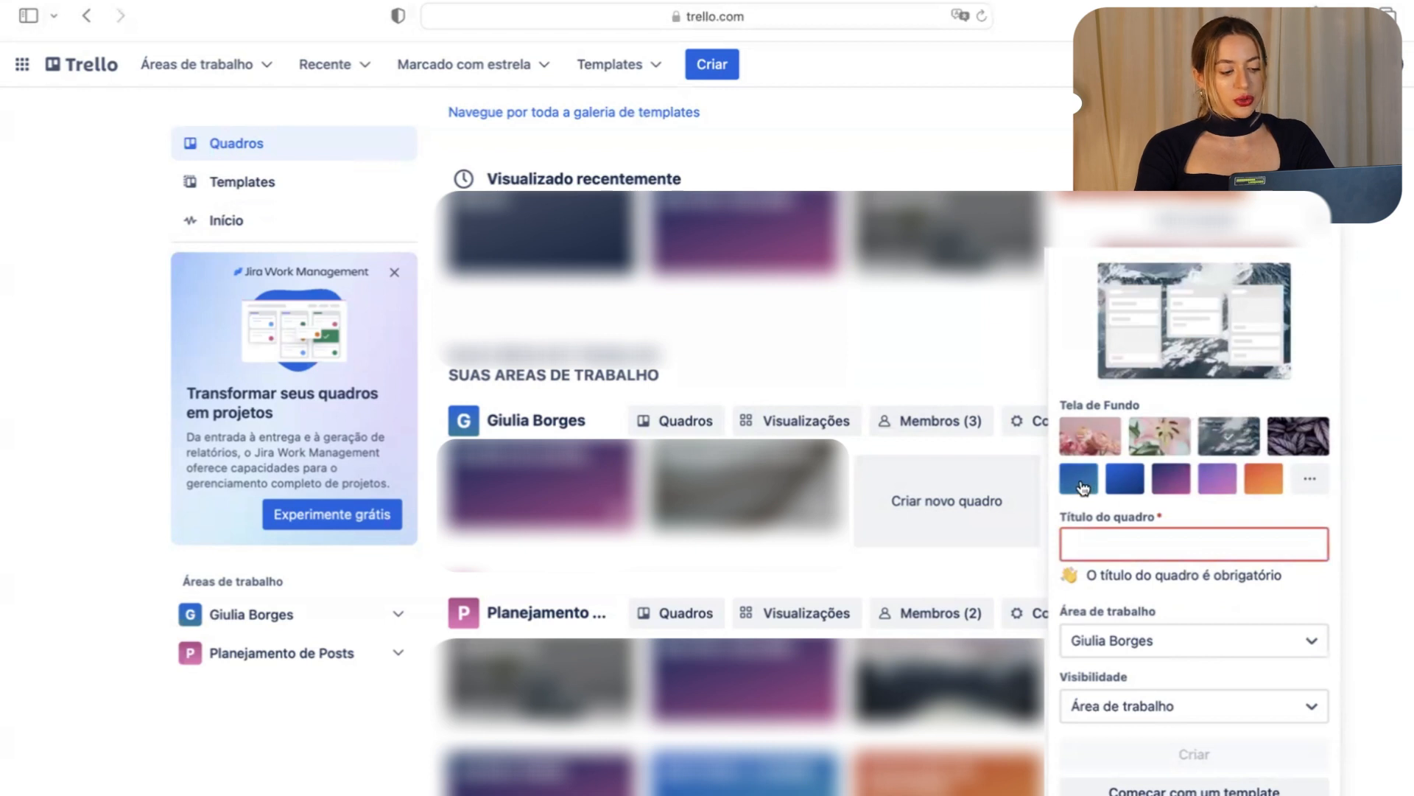
pyautogui.click(1182, 543)
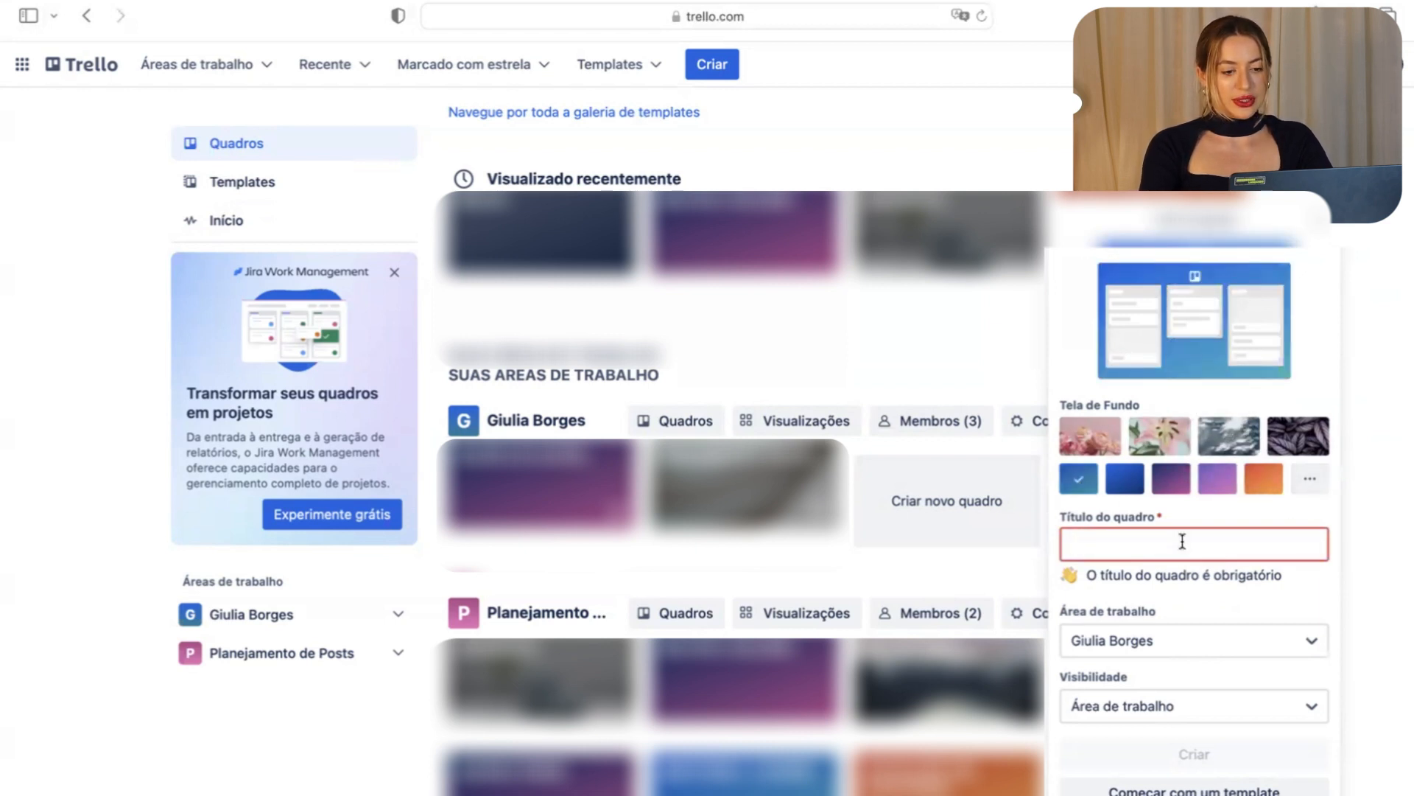
pyautogui.write('AULÃO')
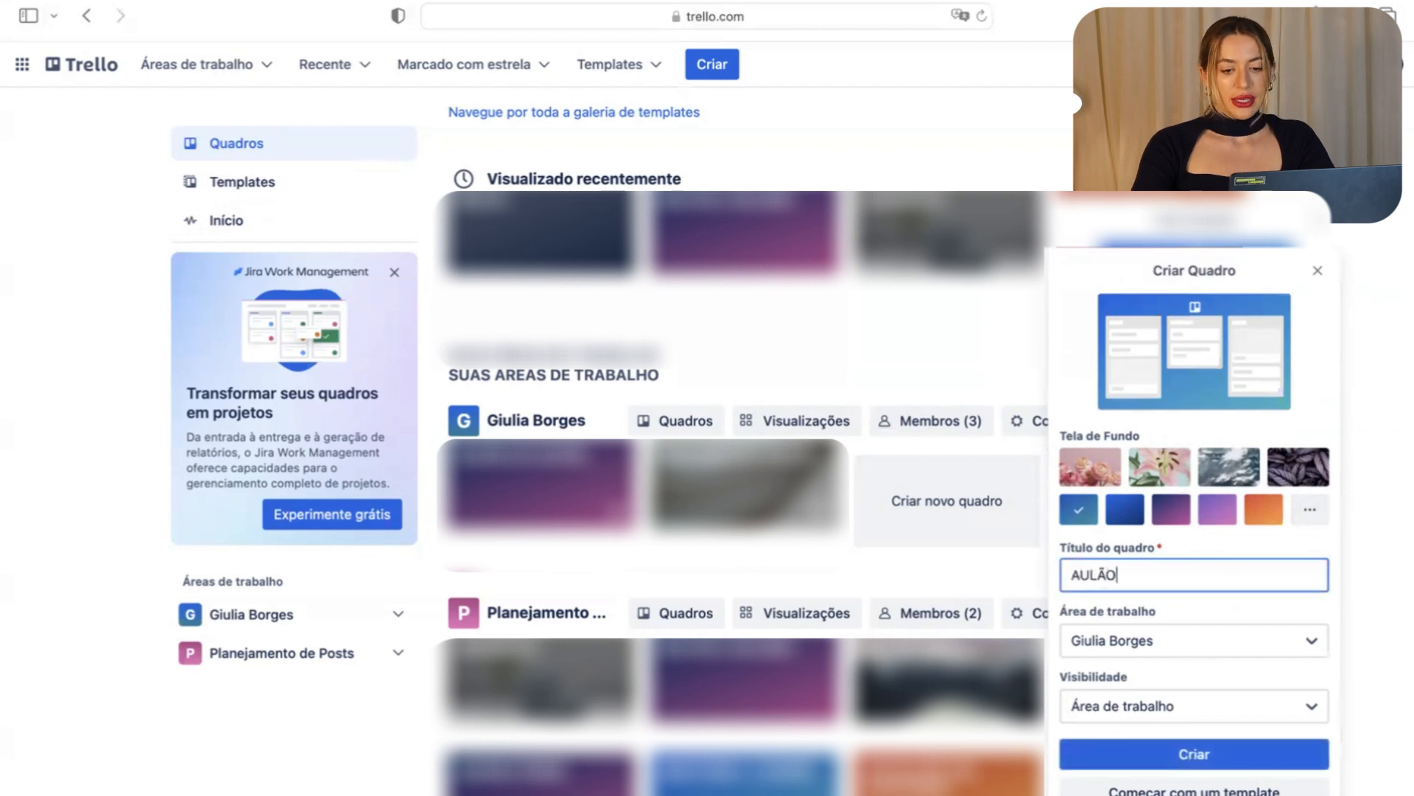
pyautogui.write(' SOBRE TRELLO')
pyautogui.click(1239, 648)
pyautogui.click(1239, 649)
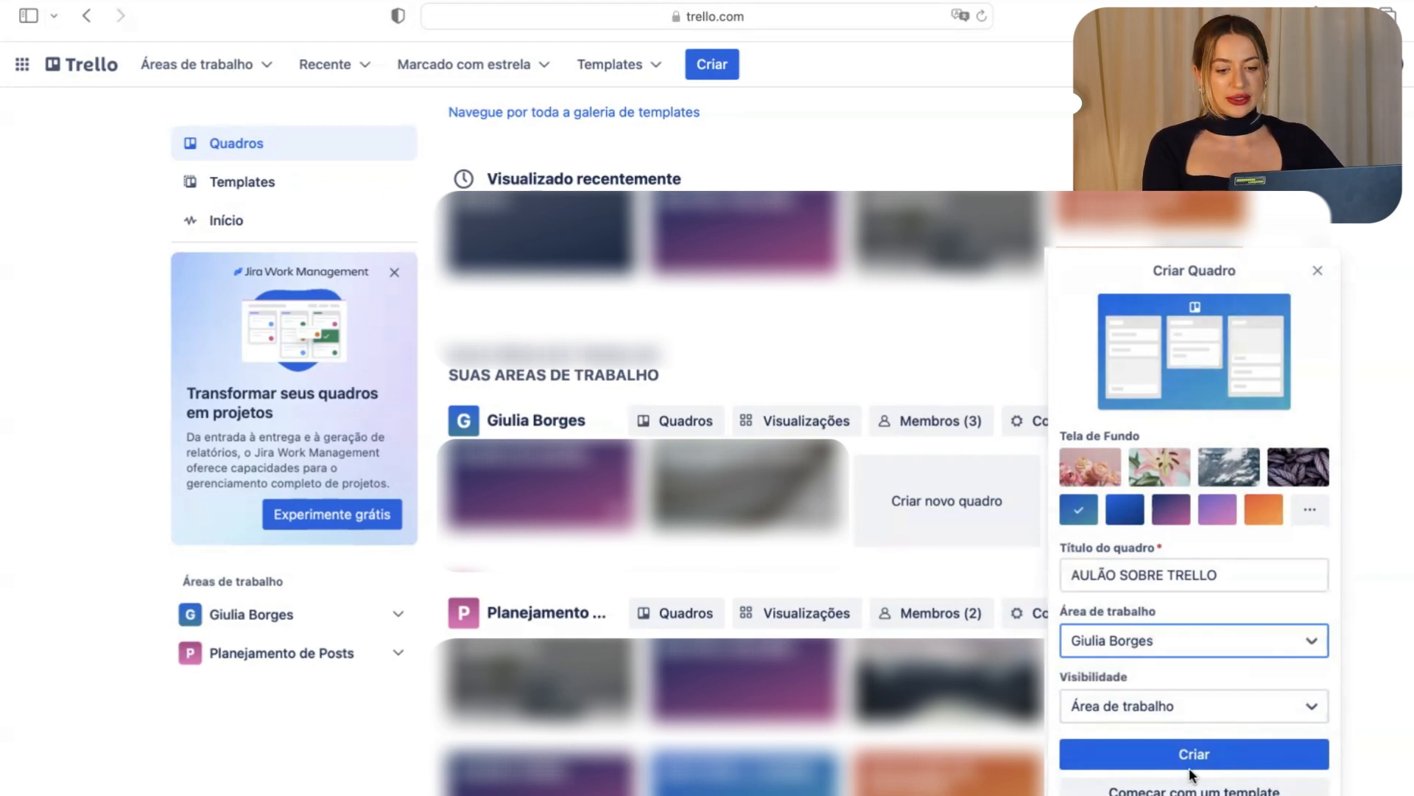
pyautogui.click(1189, 764)
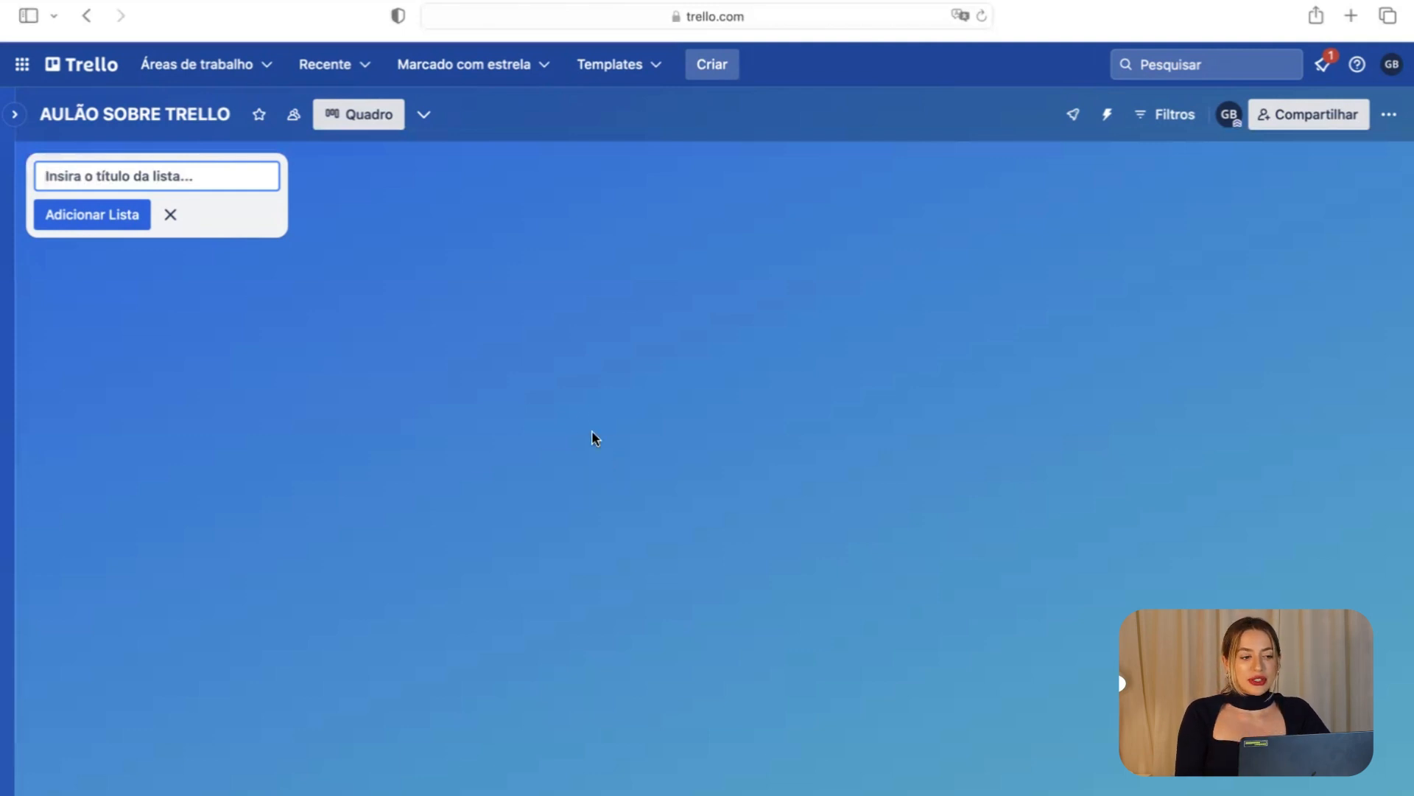
# Cancel the add-list box and go back to the Trello home page.
pyautogui.click(591, 431)
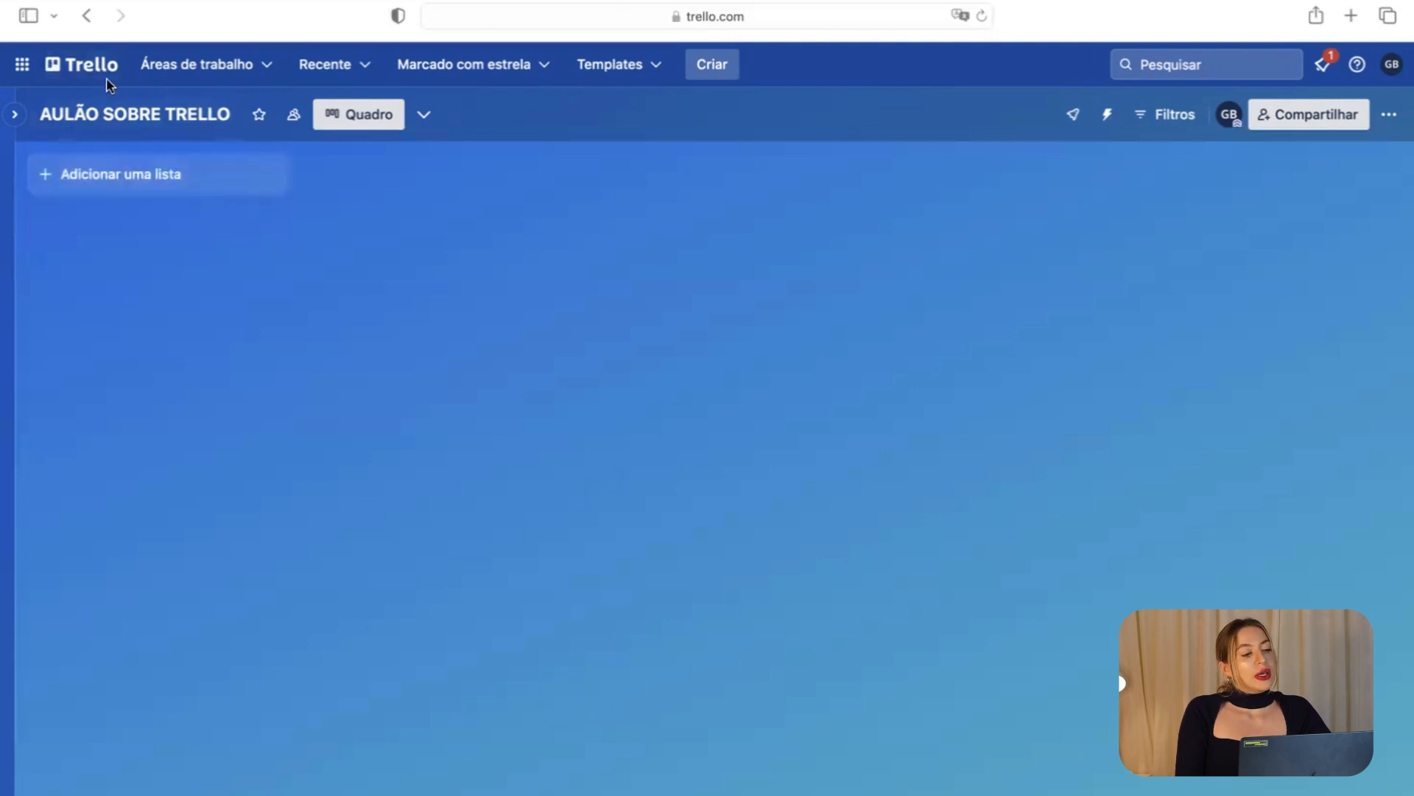
pyautogui.click(85, 65)
# Browse the GIULIA board's lists for reference, then reopen the AULÃO SOBRE TRELLO board.
pyautogui.click(788, 484)
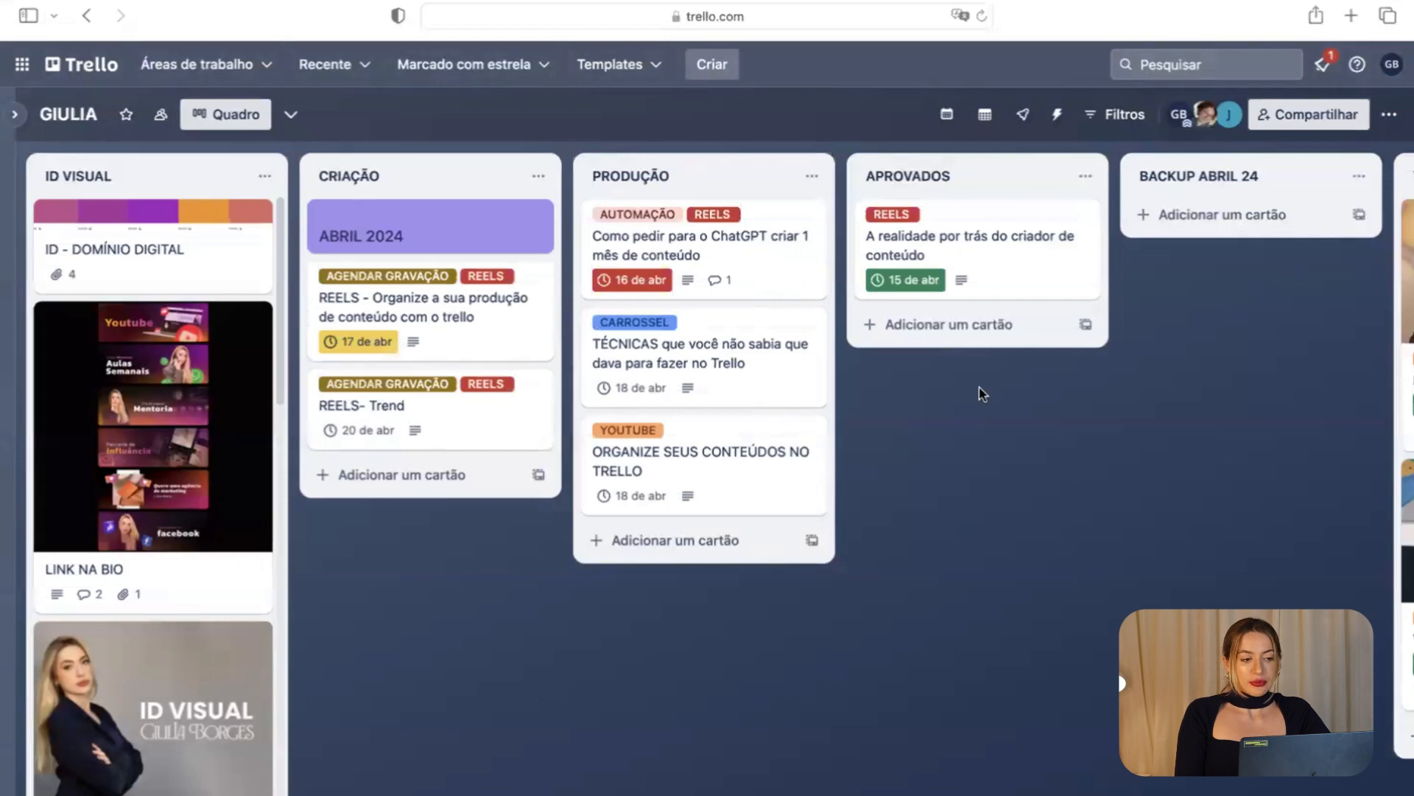
pyautogui.hscroll(10, 983, 394)
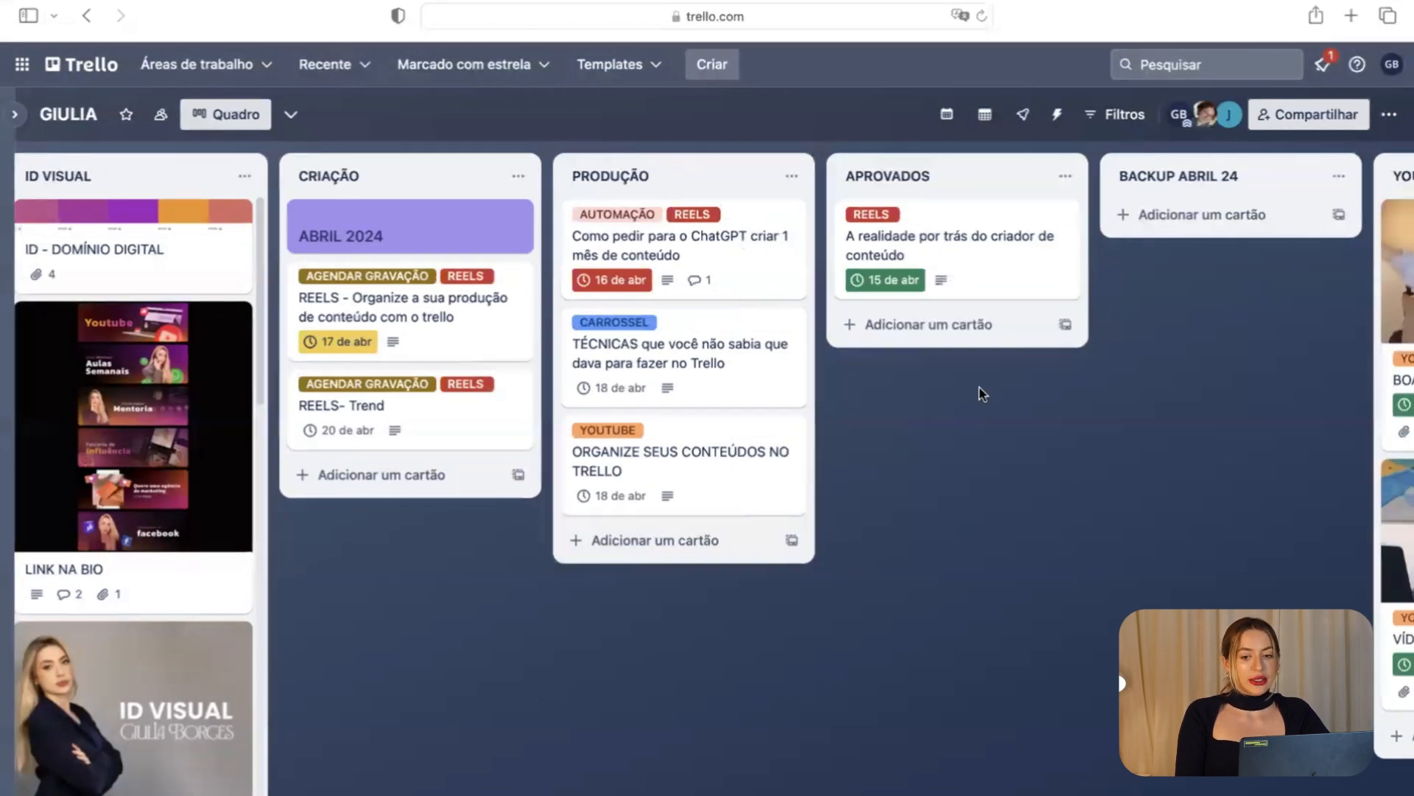
pyautogui.hscroll(7, 981, 395)
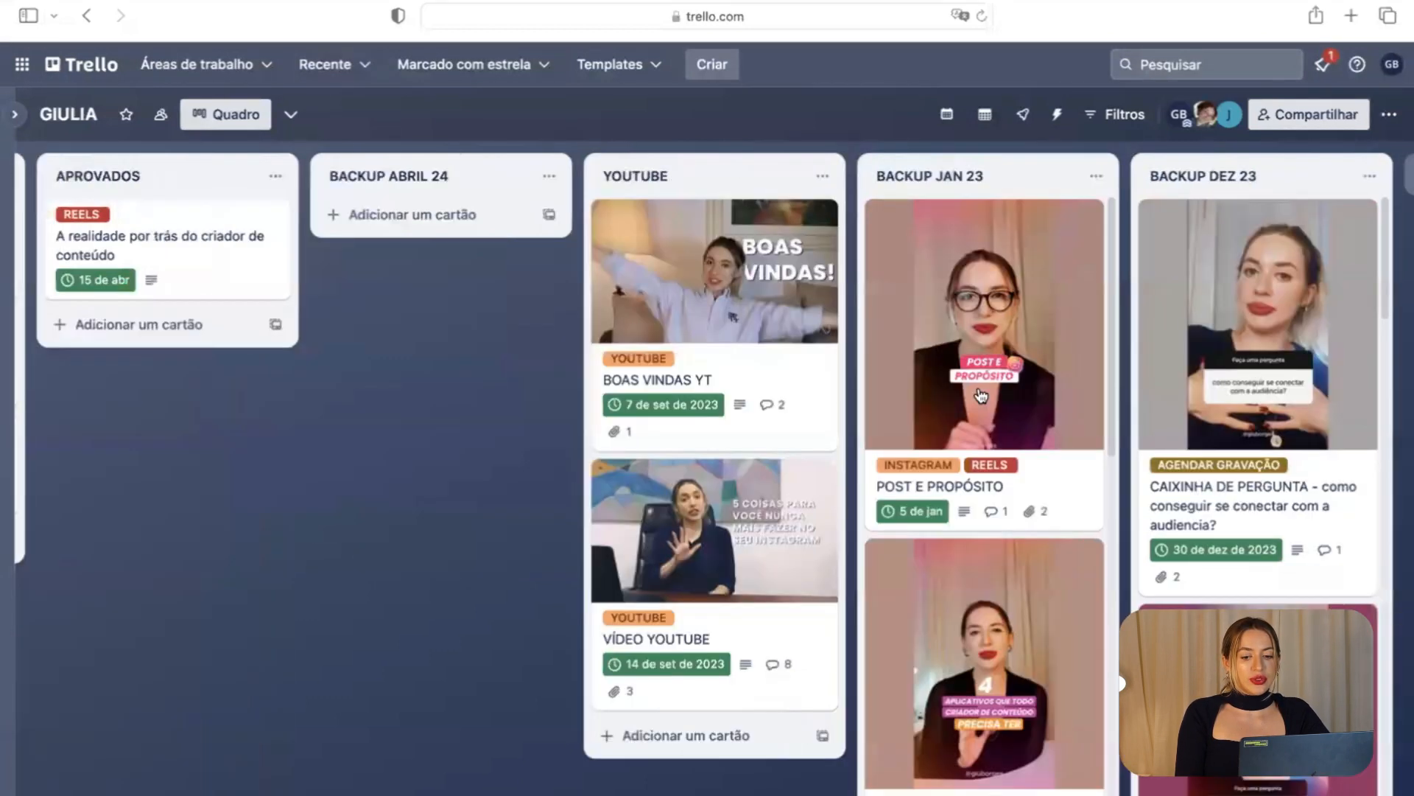
pyautogui.hscroll(-17, 981, 395)
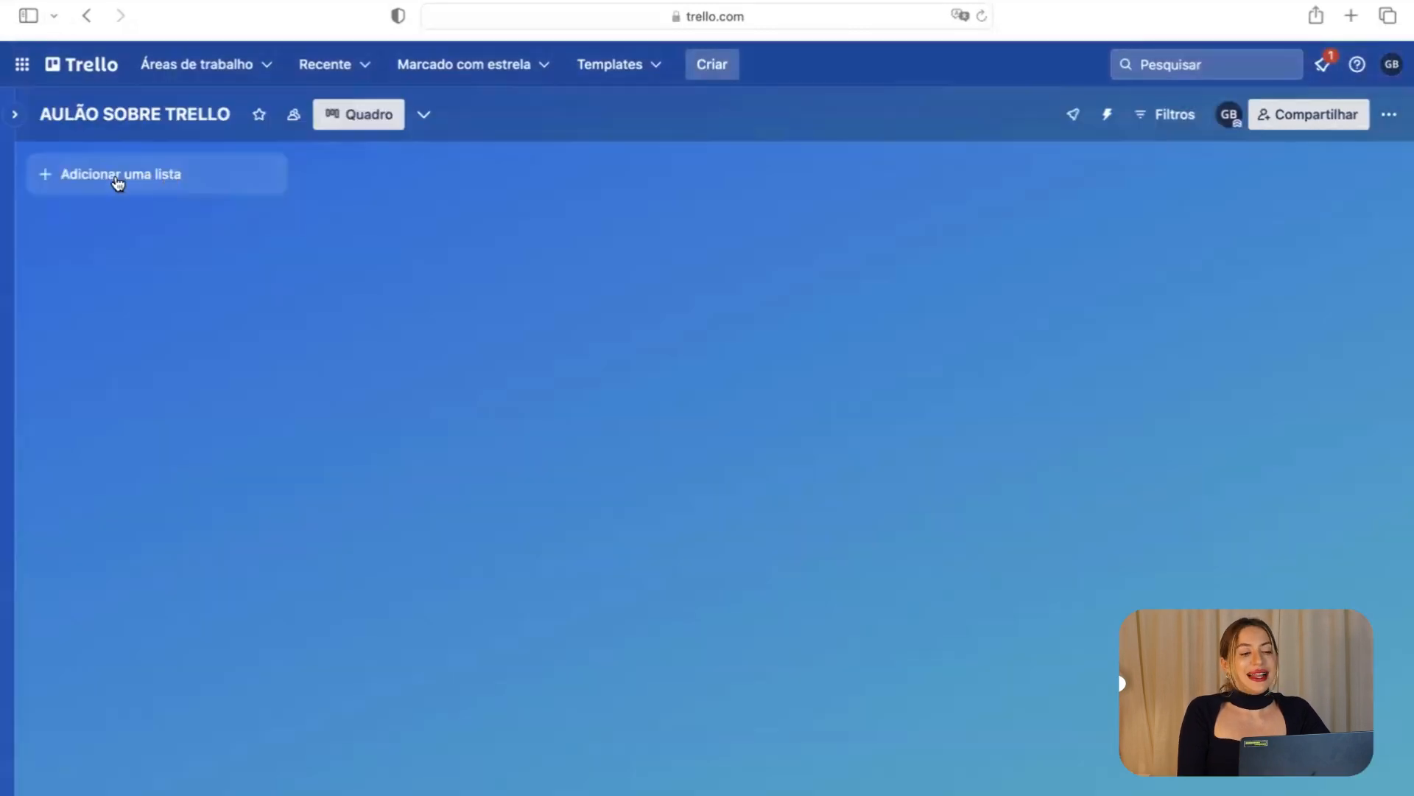
pyautogui.click(121, 183)
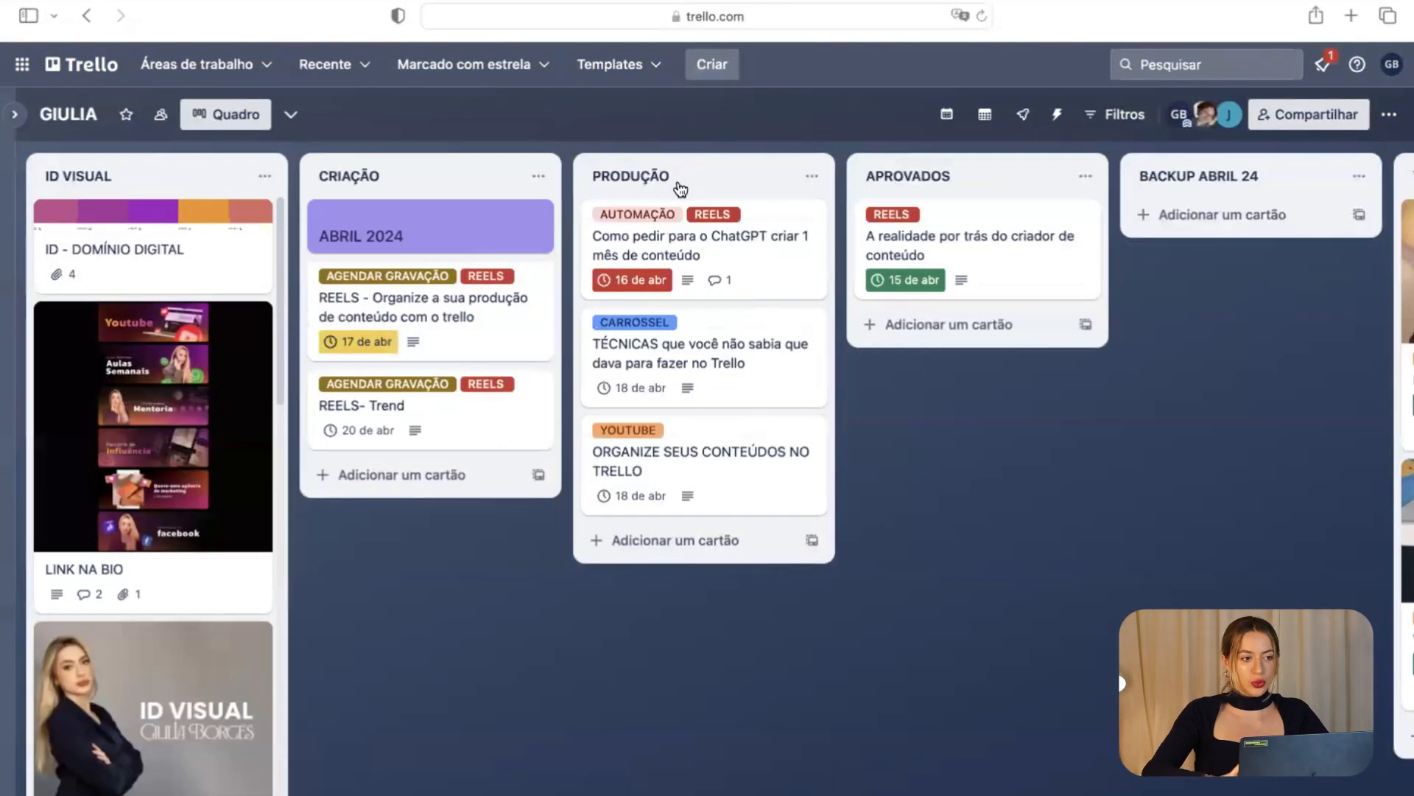
pyautogui.click(81, 64)
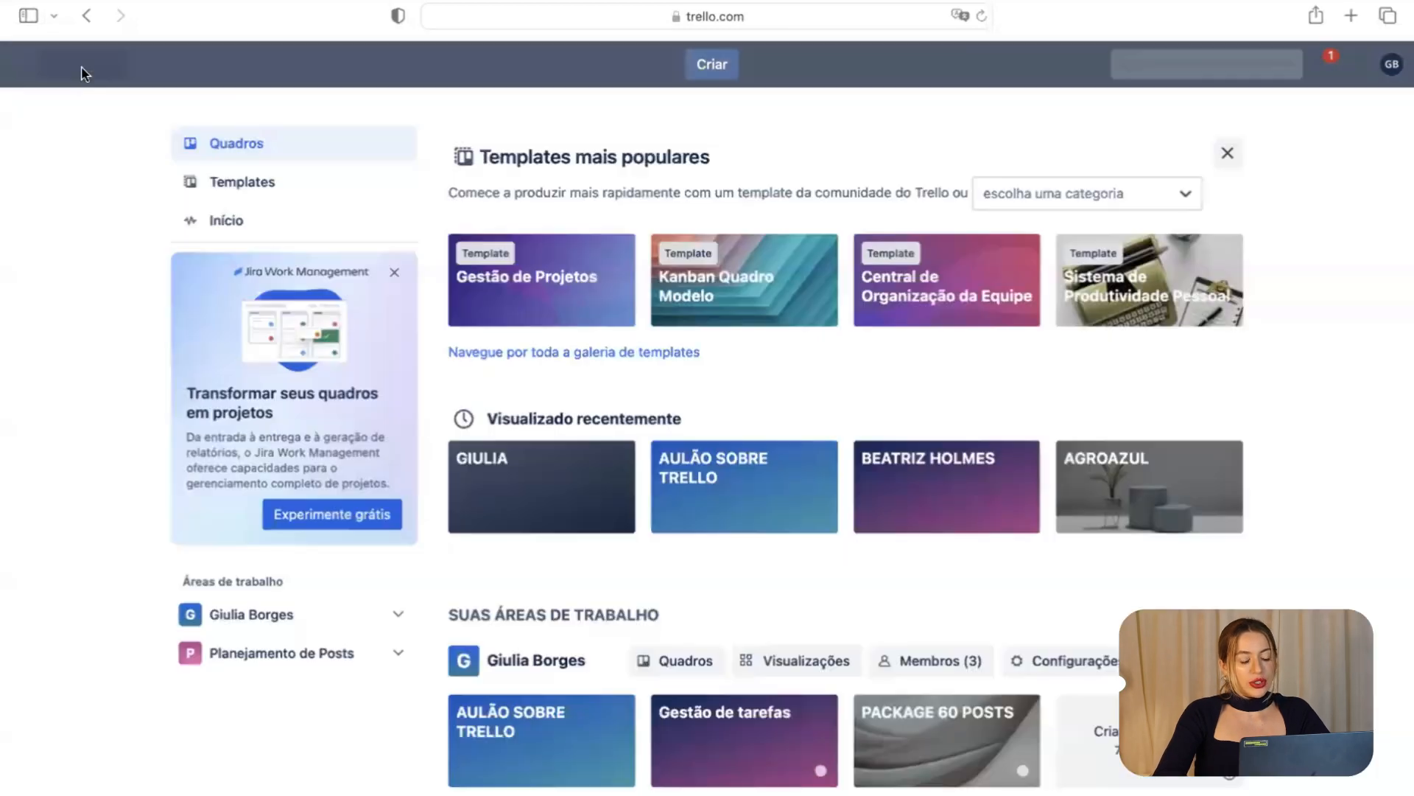
pyautogui.click(684, 508)
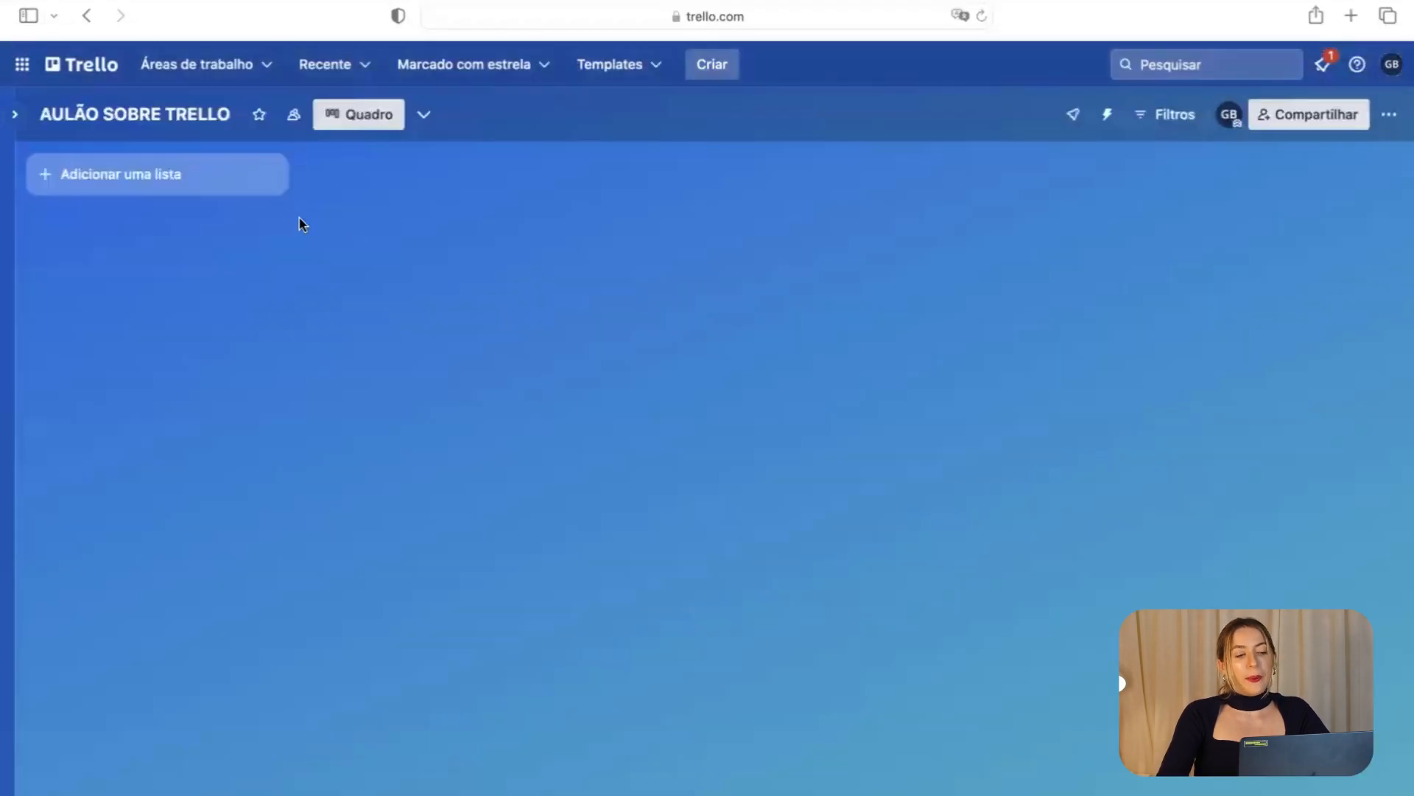
# Create the board's first list, named APOIO.
pyautogui.click(267, 193)
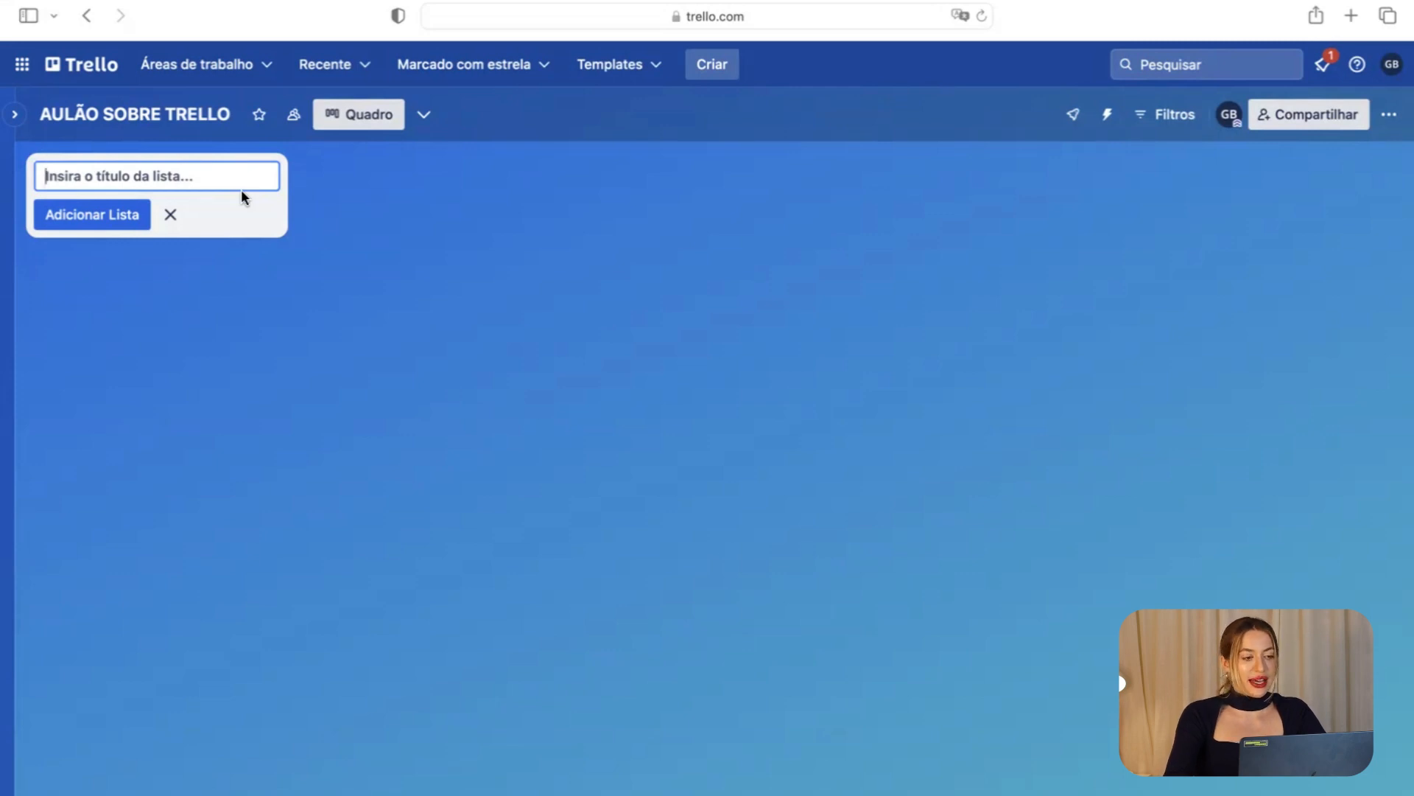
pyautogui.write('APOIO')
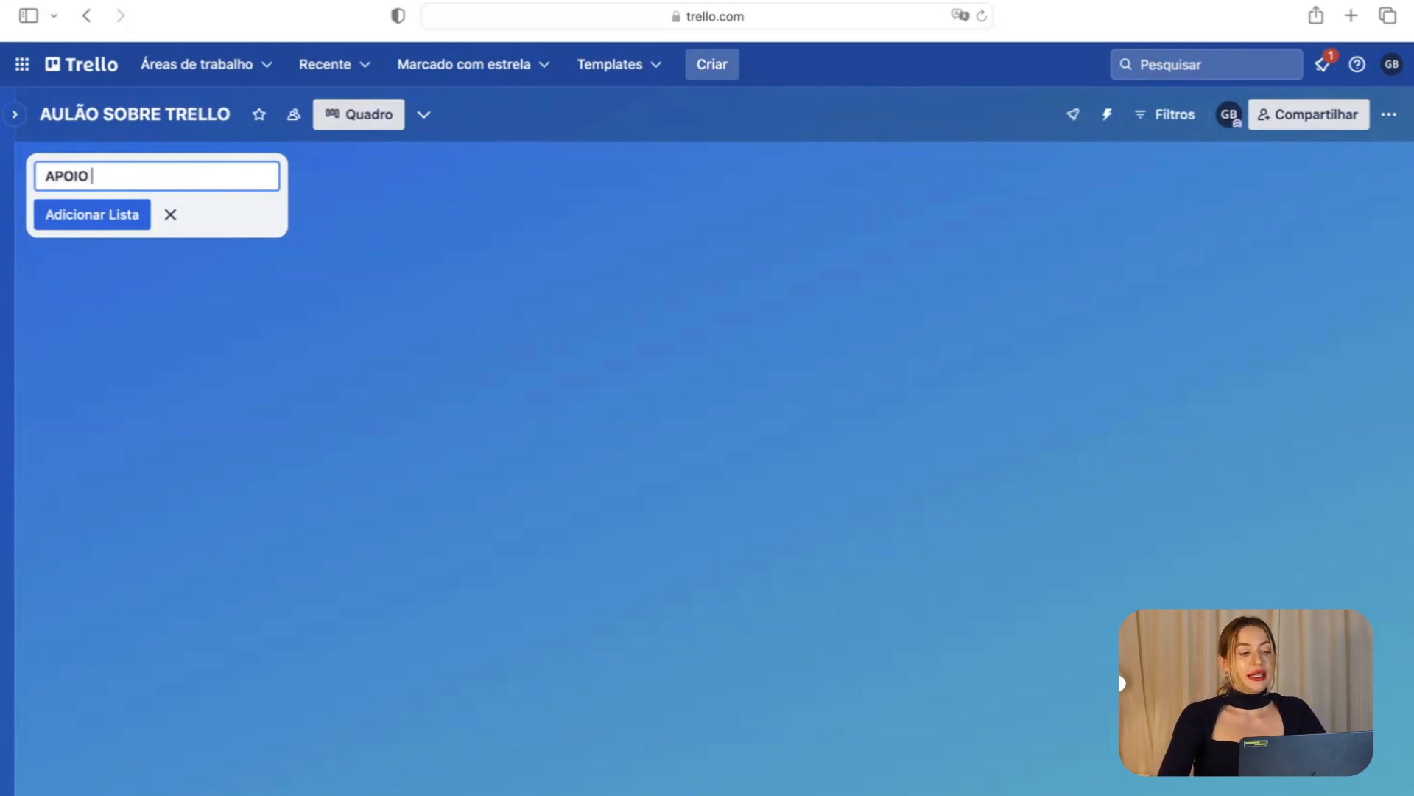
pyautogui.press('Return')
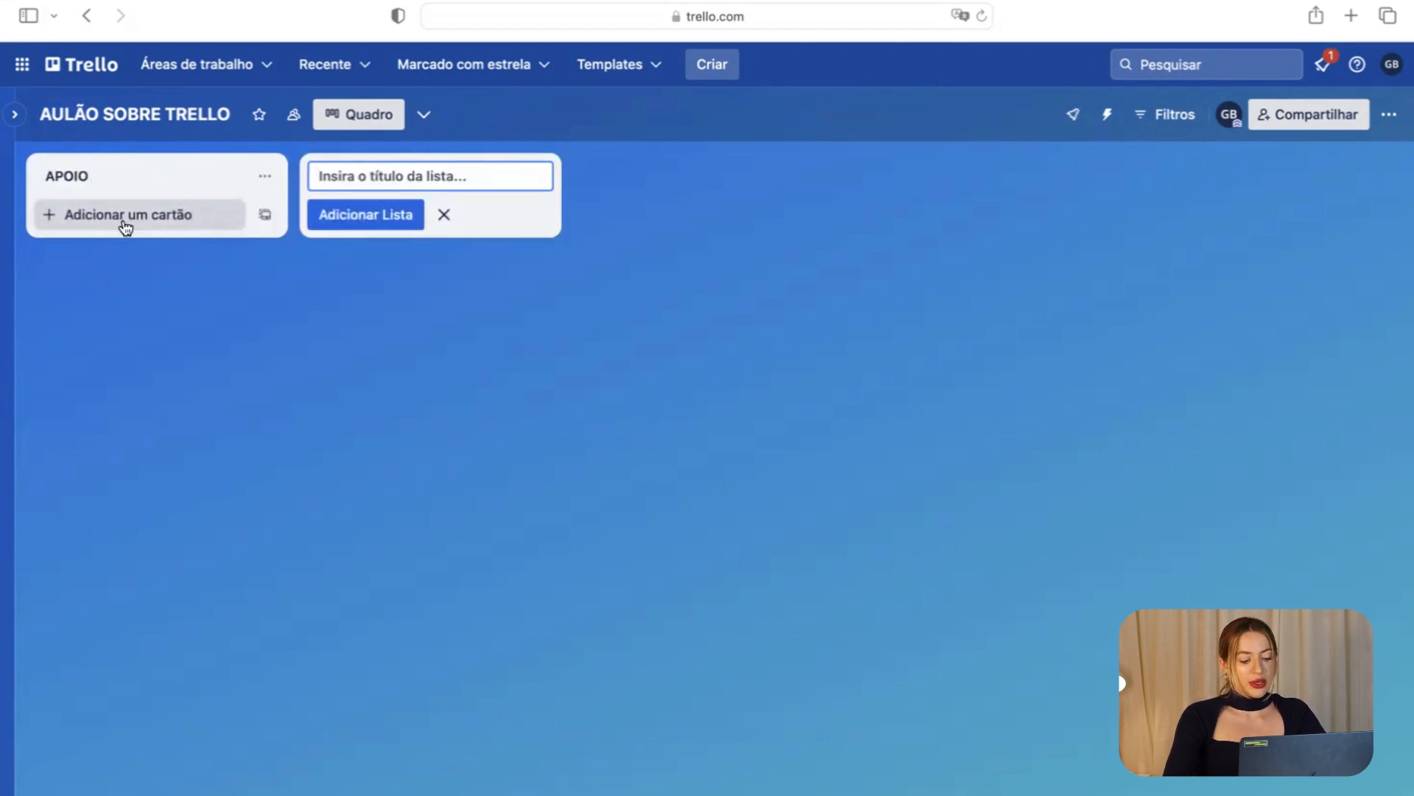
# Add IDENTIDADE VISUAL and GOOGLE DRIVE cards to APOIO and open GOOGLE DRIVE.
pyautogui.click(126, 225)
pyautogui.write('IDENTIDADE VISUAL')
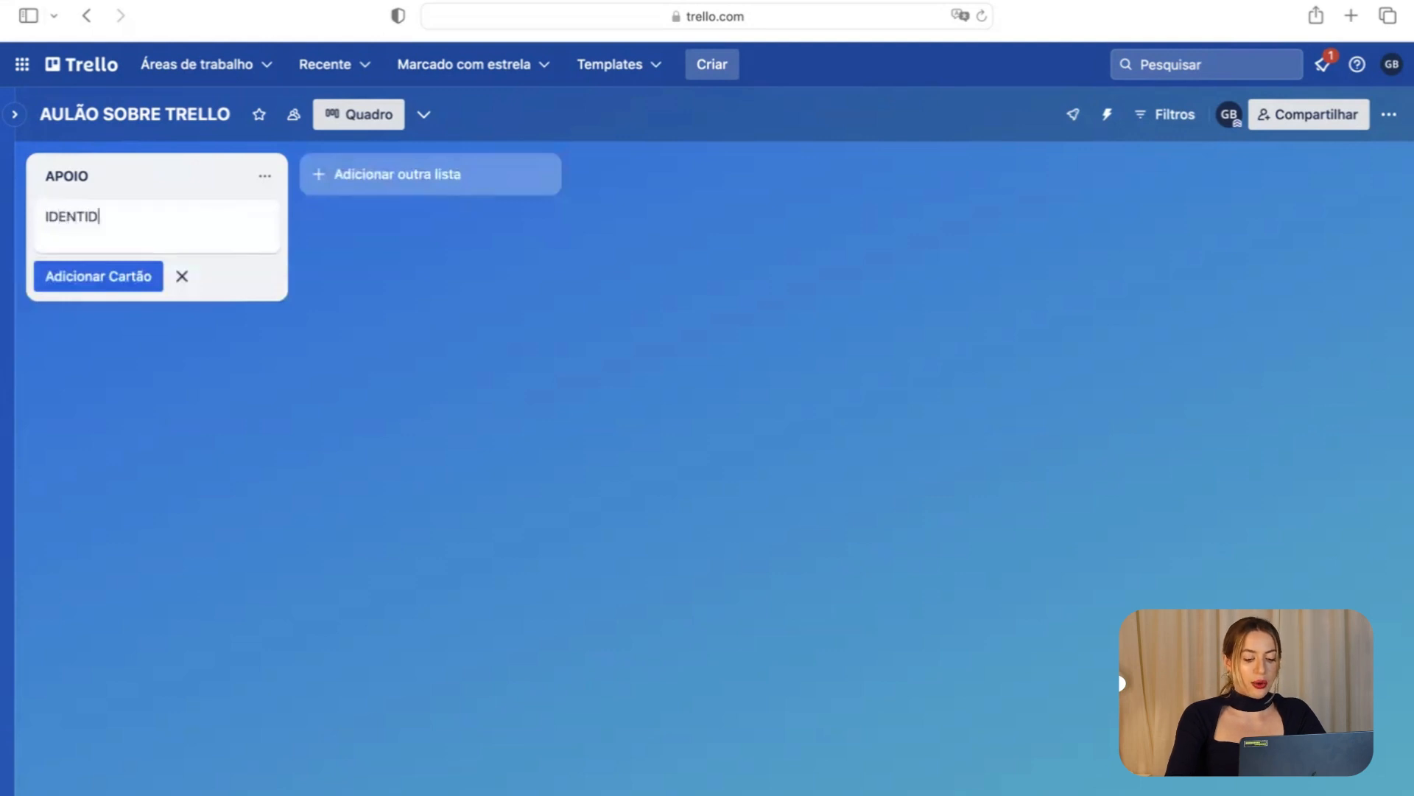
pyautogui.press('Return')
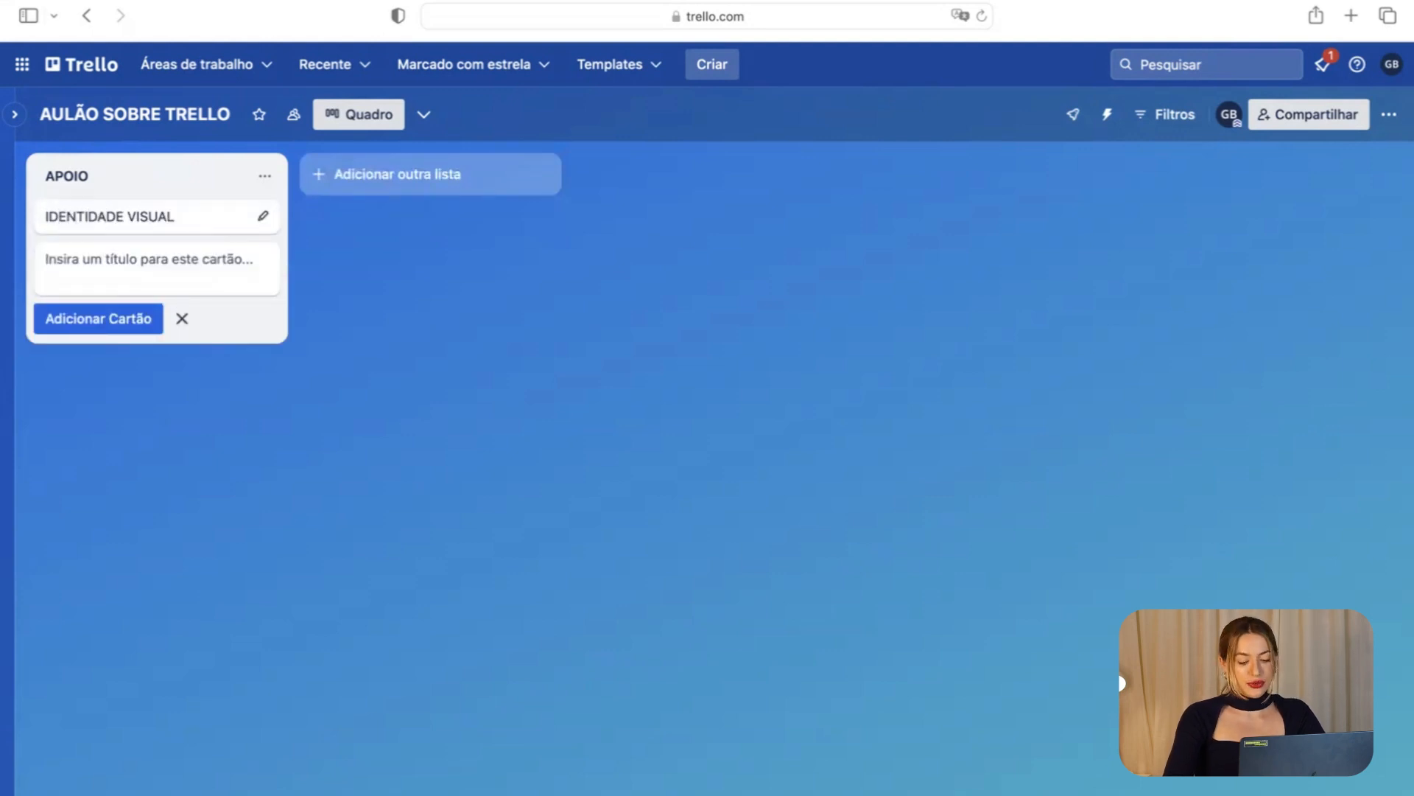
pyautogui.write('GOOGL')
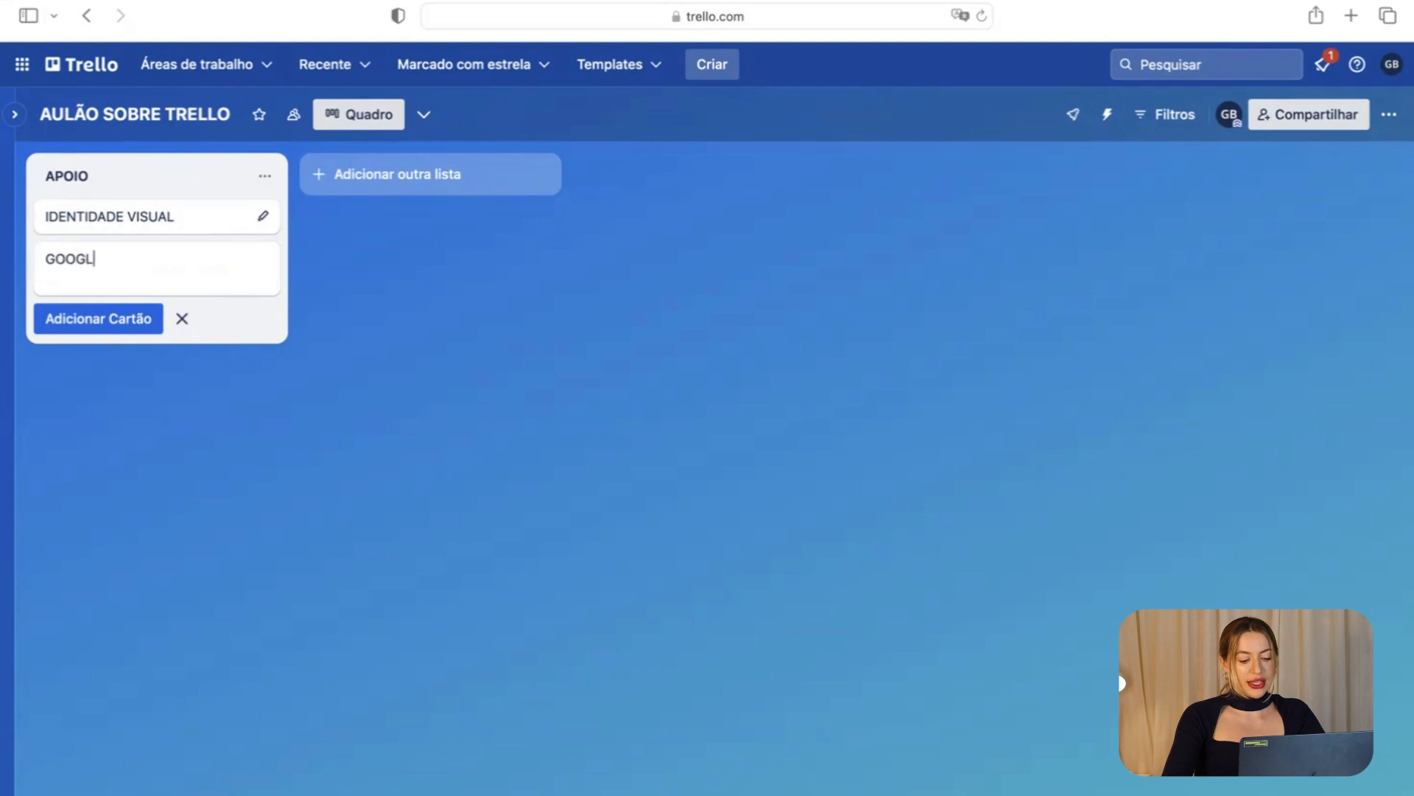
pyautogui.write('E DRIVE')
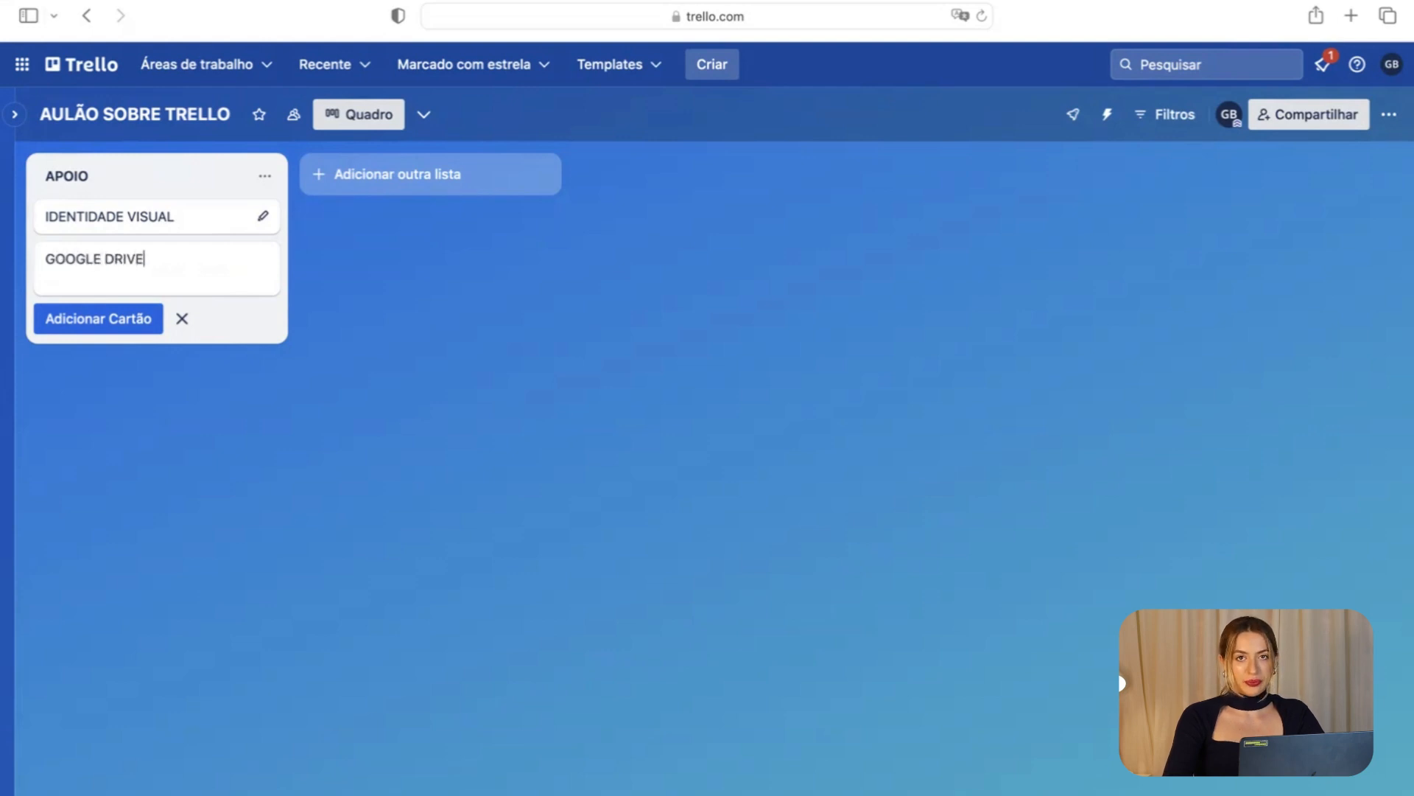
pyautogui.press('Return')
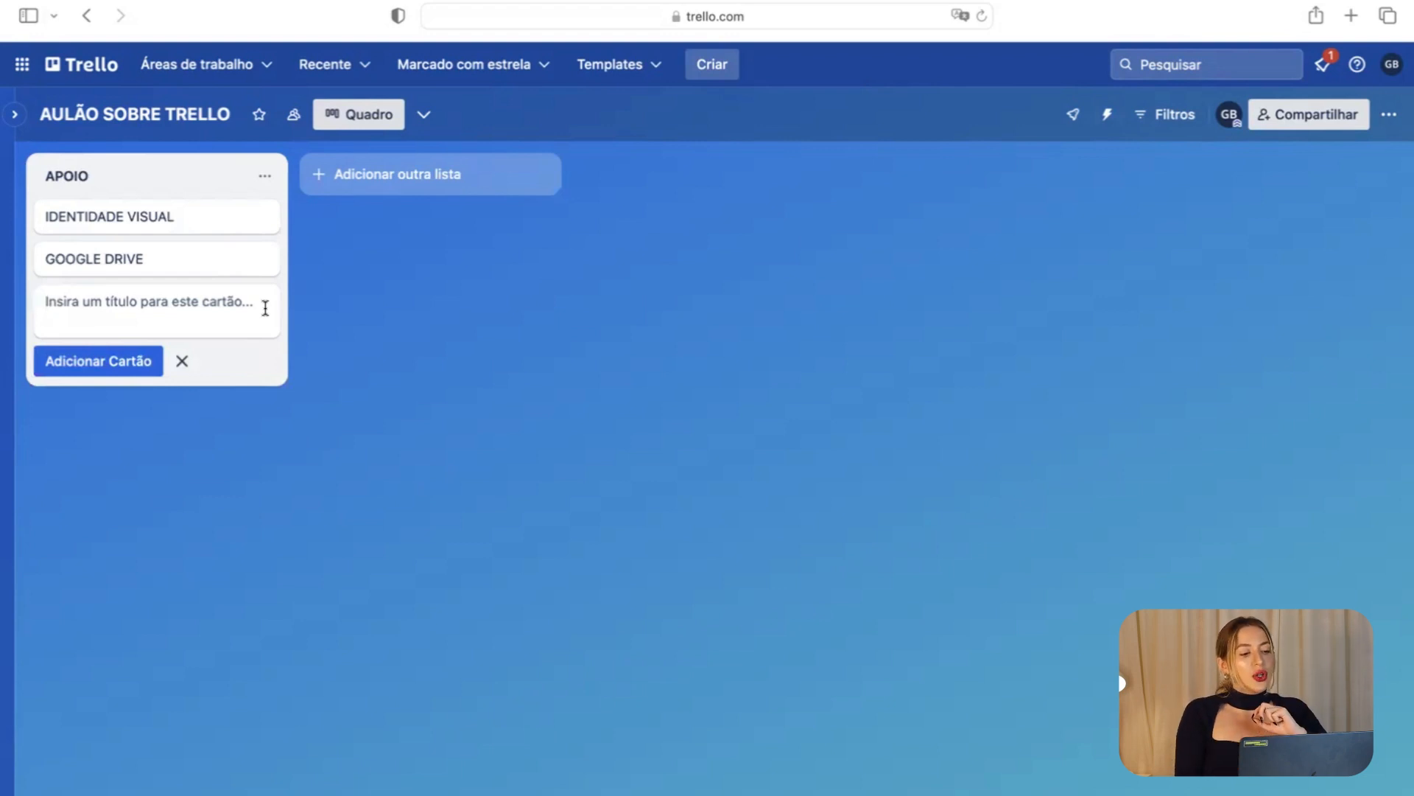
pyautogui.click(148, 262)
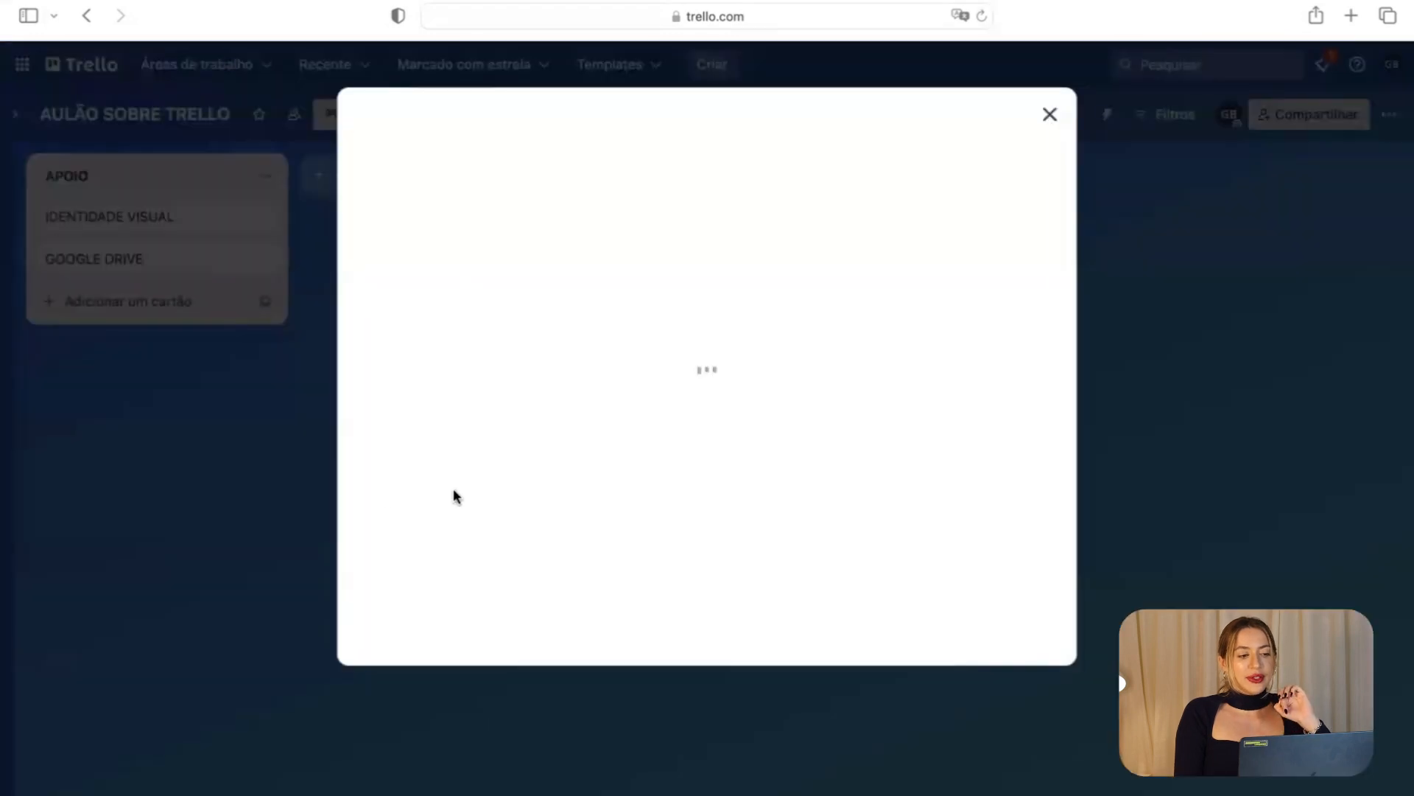
# Add TEMPLATES, REDES SOCIAIS and FOTOS PROFISSIONAIS cards to the APOIO list.
pyautogui.click(202, 291)
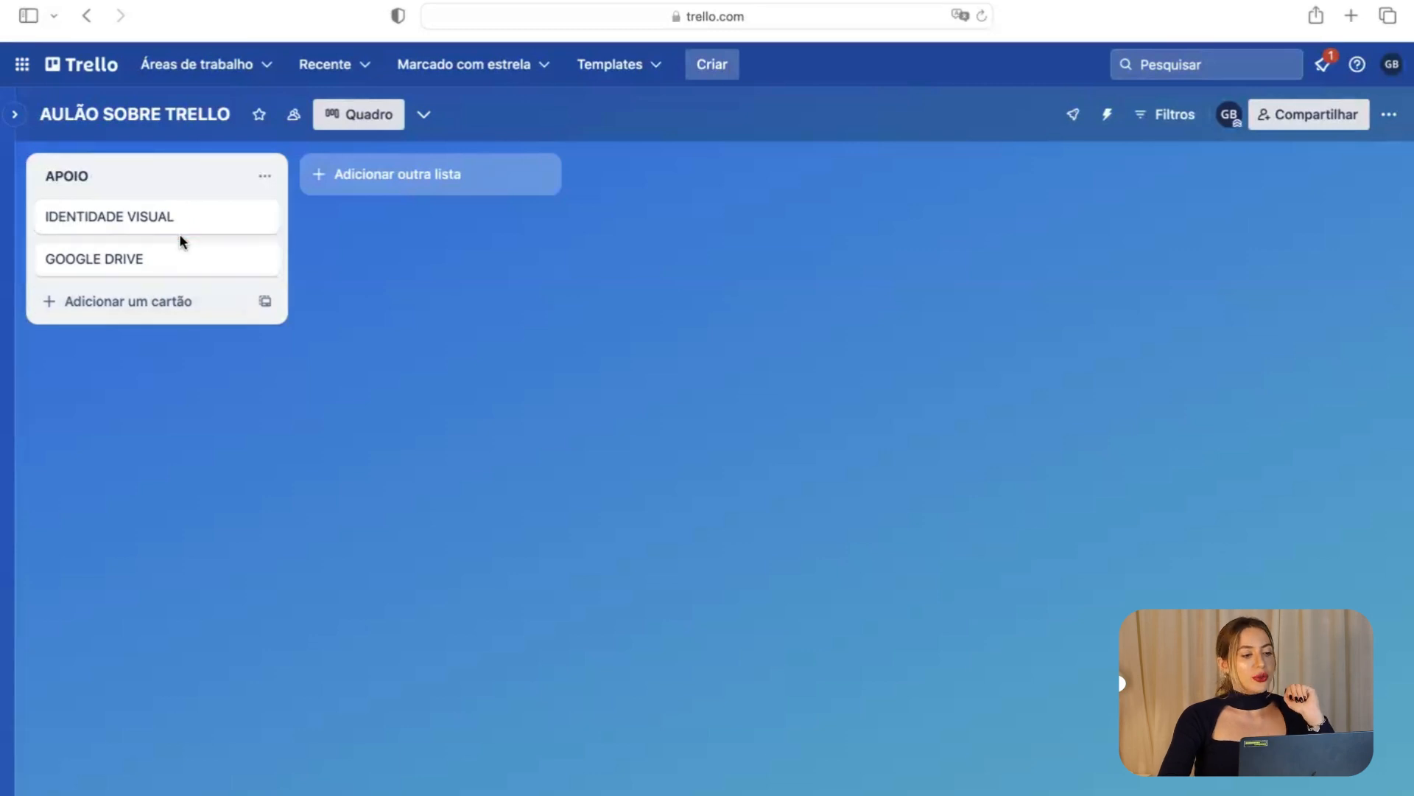
pyautogui.click(161, 305)
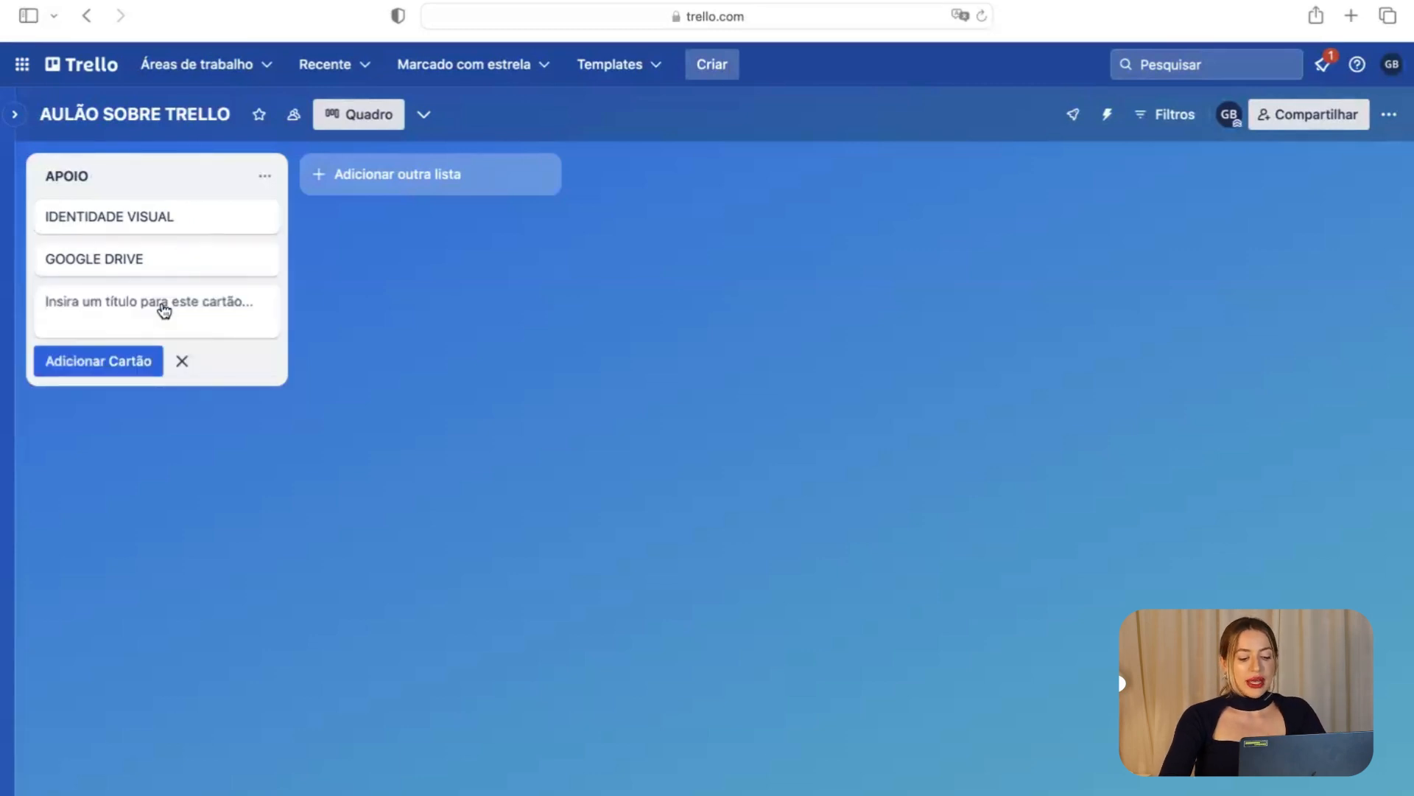
pyautogui.write('TEMPLATES')
pyautogui.press('Return')
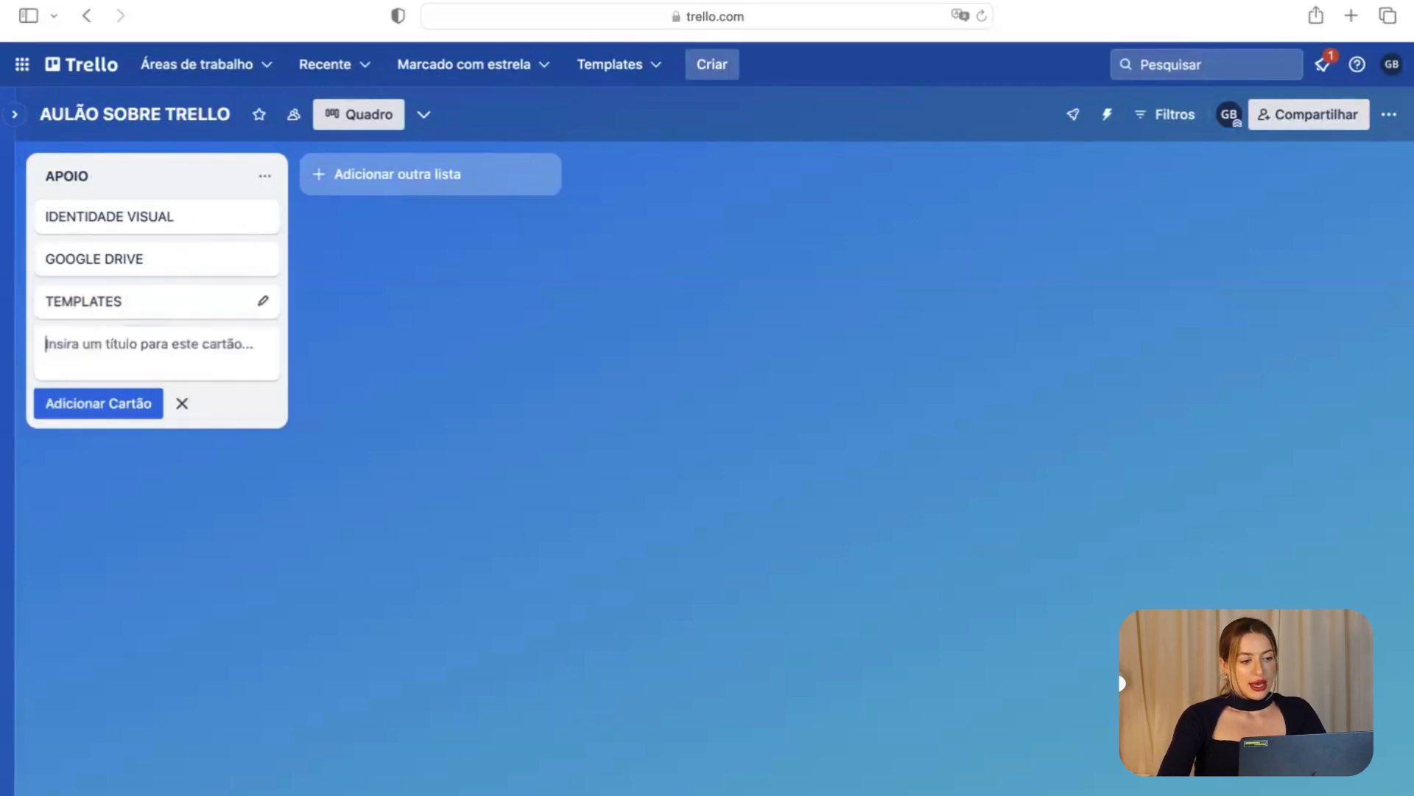
pyautogui.write('REDES SOCIAIS')
pyautogui.press('Return')
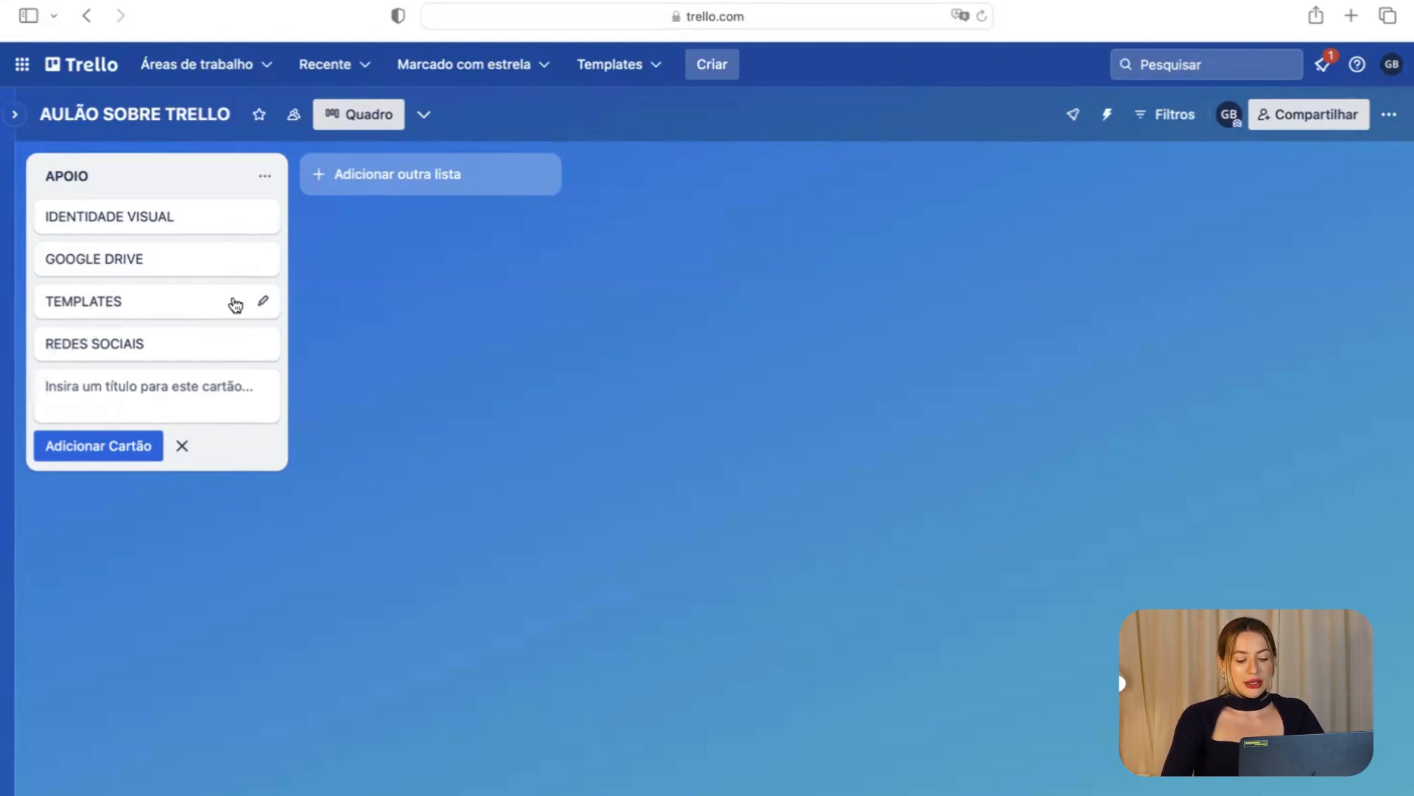
pyautogui.write('FOTOS')
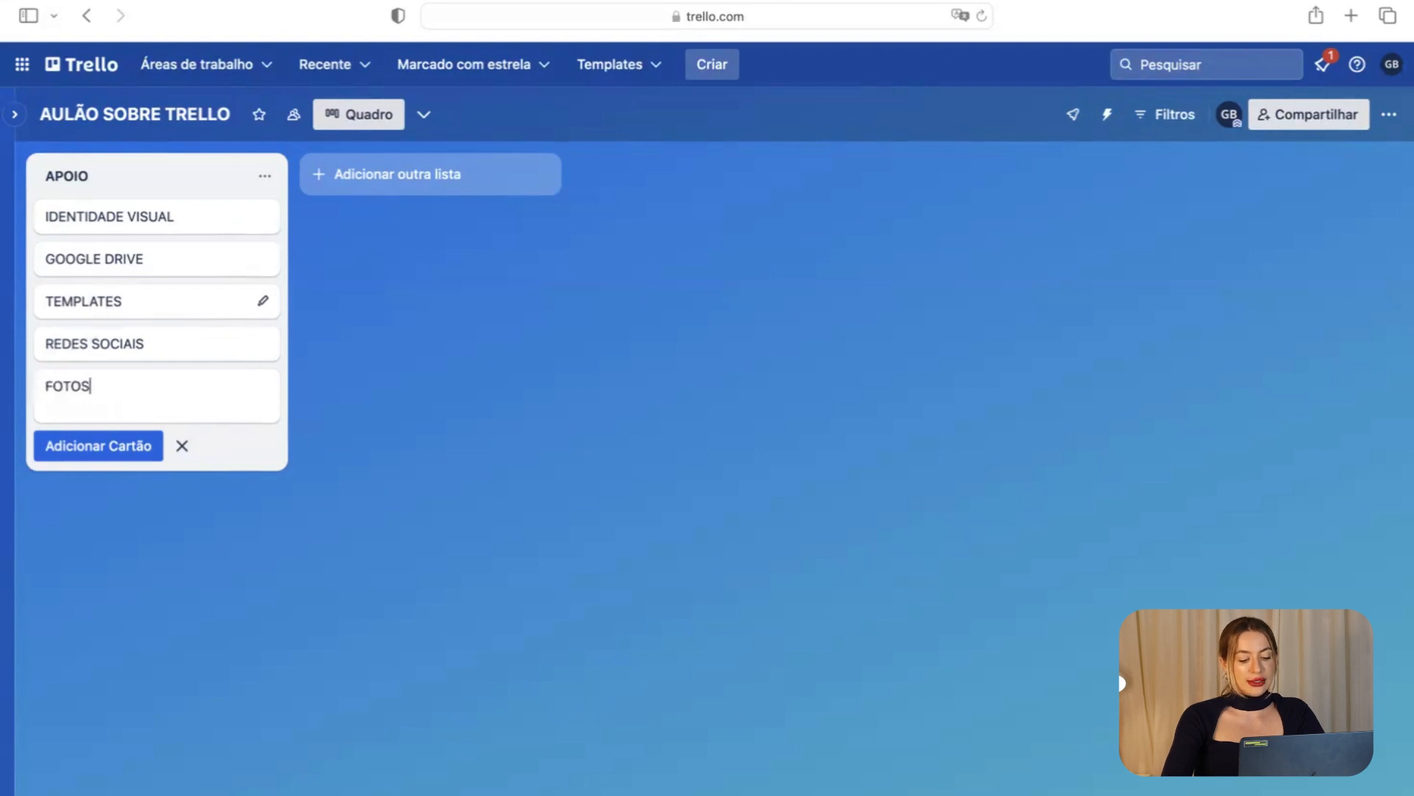
pyautogui.write(' PROFISSIONAIS')
pyautogui.press('Return')
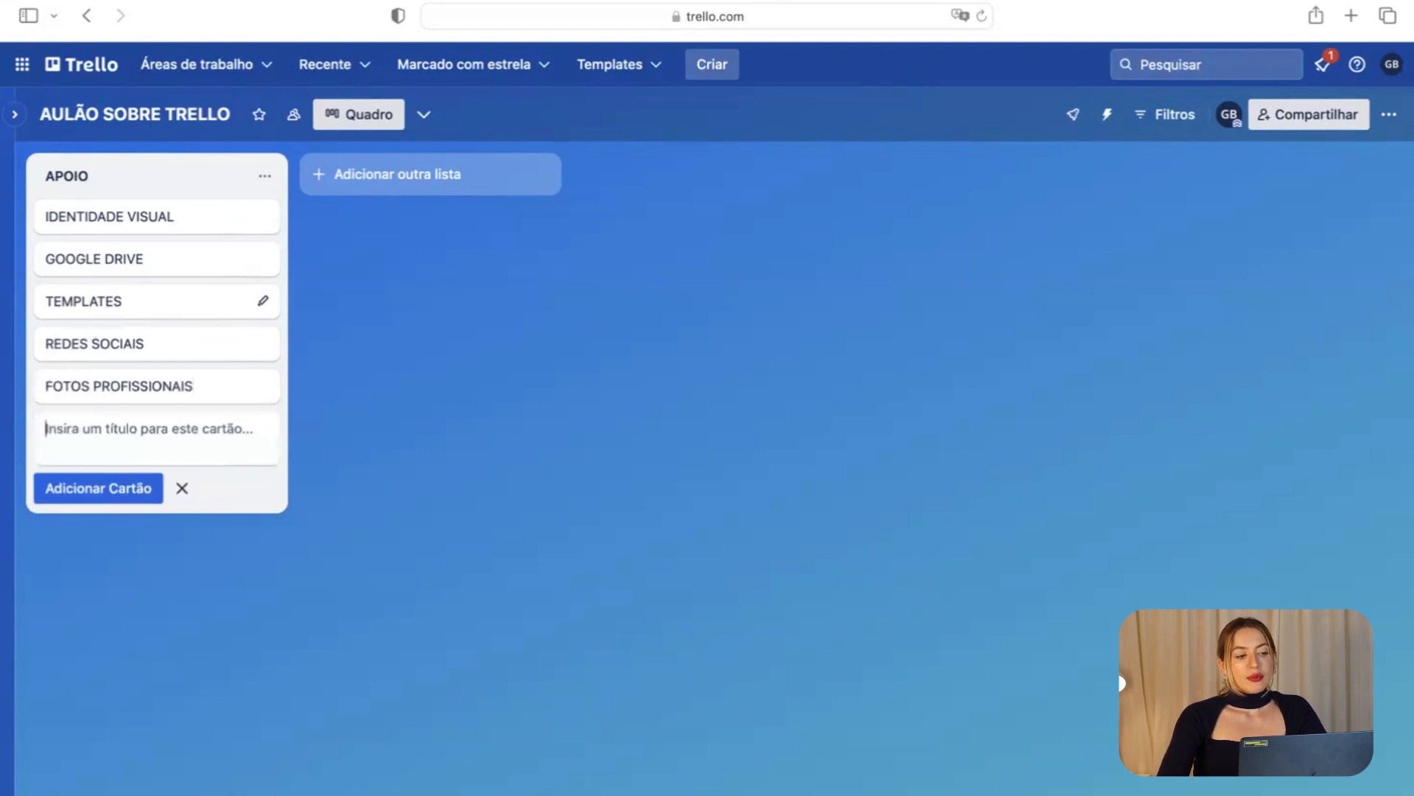
pyautogui.click(457, 317)
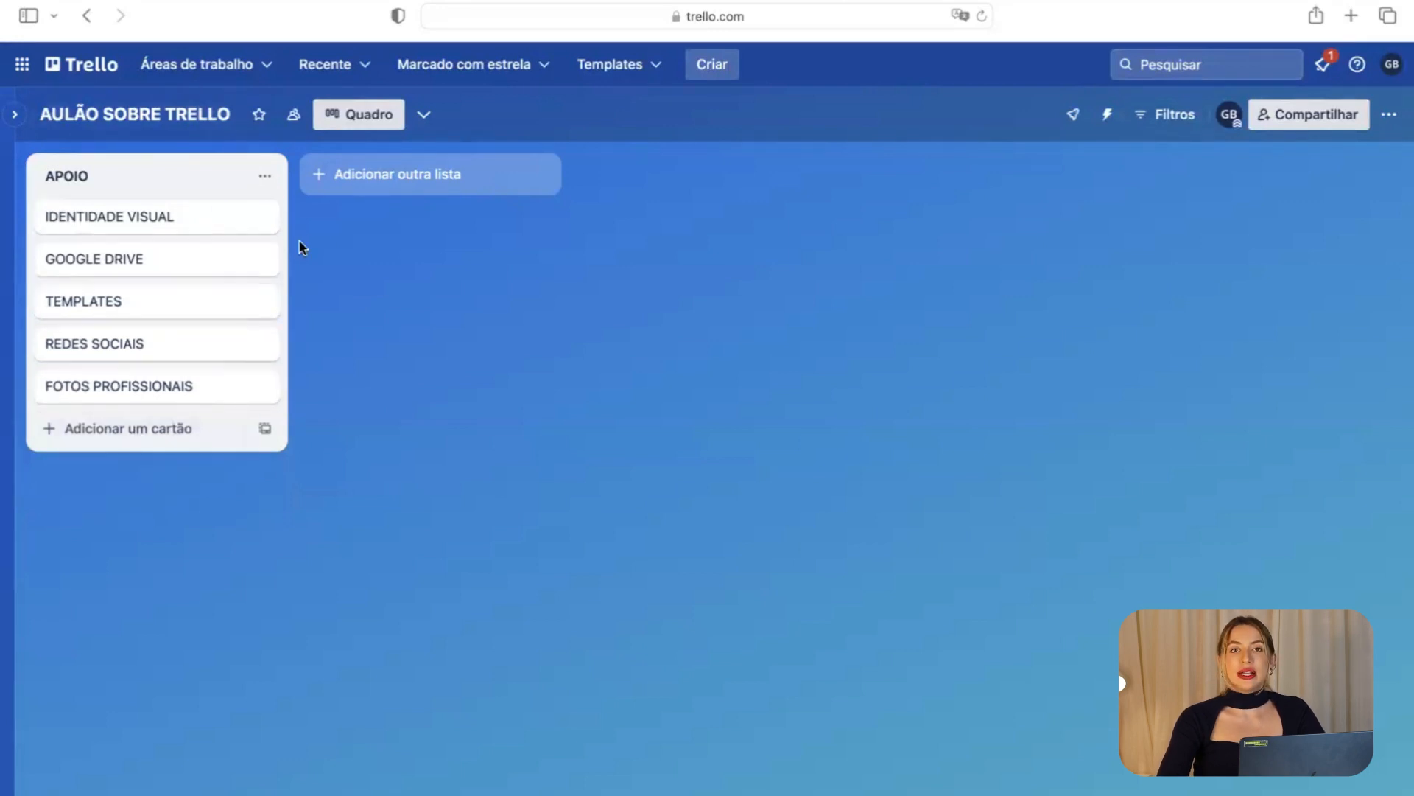
# Create a CRIAÇÃO list beside APOIO.
pyautogui.click(383, 185)
pyautogui.write('CRIAÇÃO')
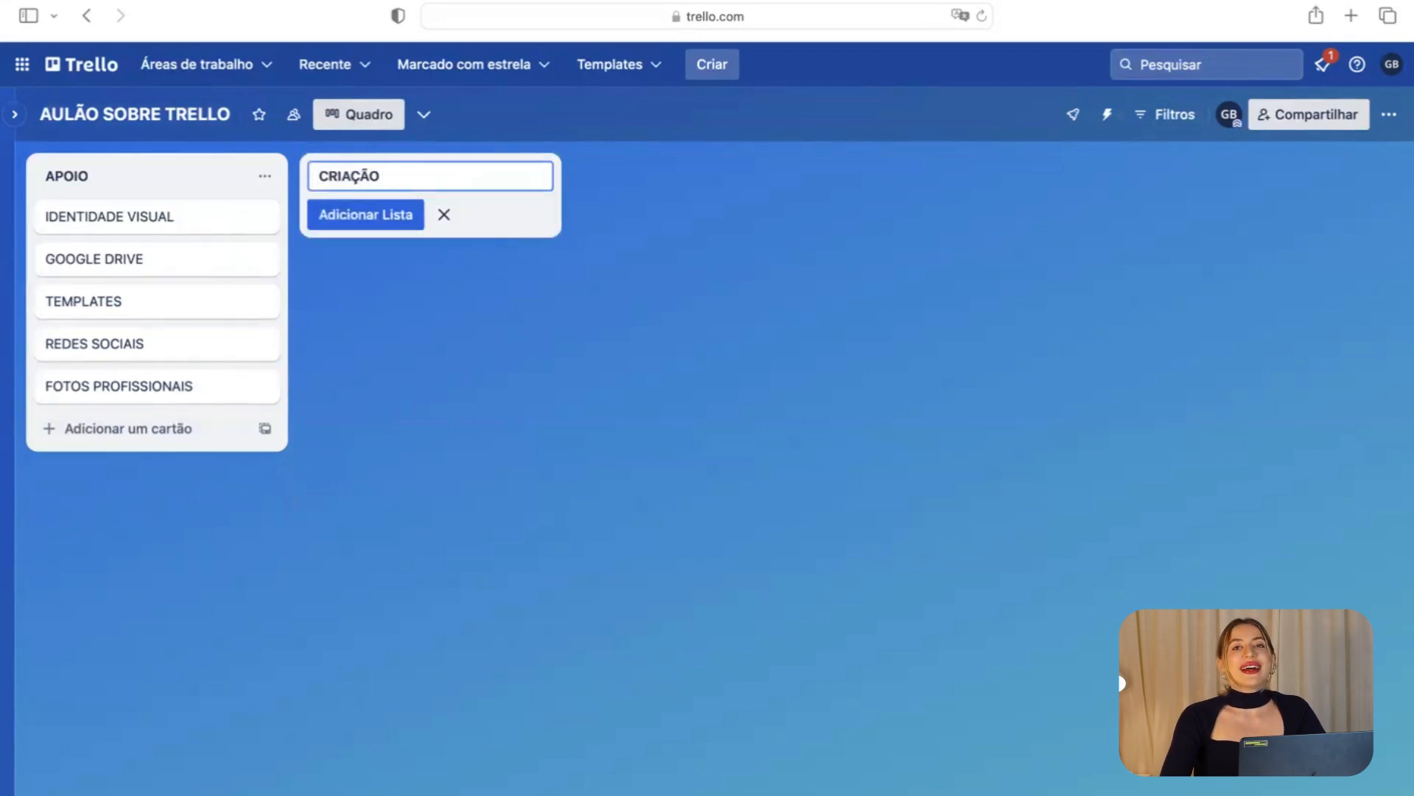
pyautogui.press('Return')
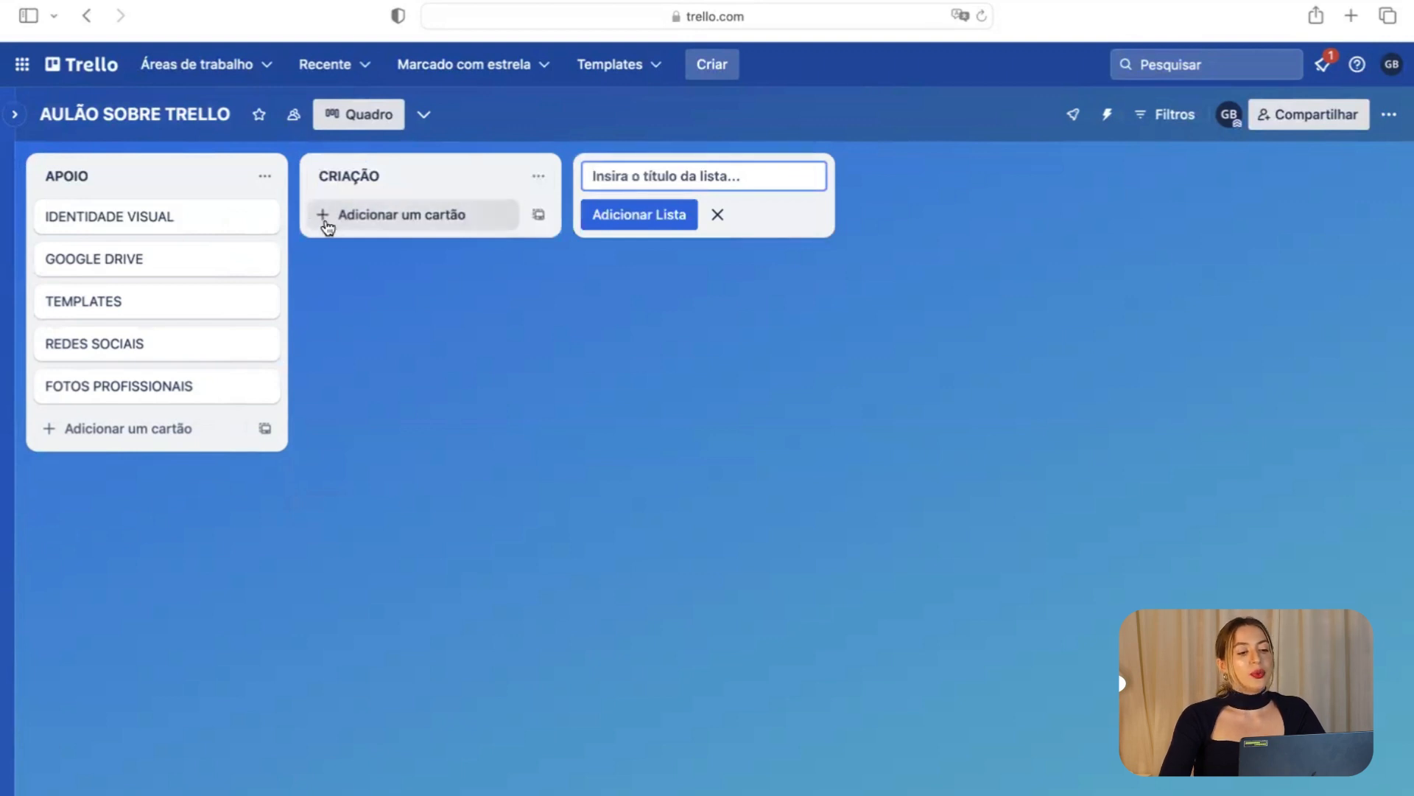
# Add the '4 TÉCNICAS QUE VOCÊ PRECISA APLICAR NO TIKTOK' card and a pasted ChatGPT content card to CRIAÇÃO.
pyautogui.click(366, 228)
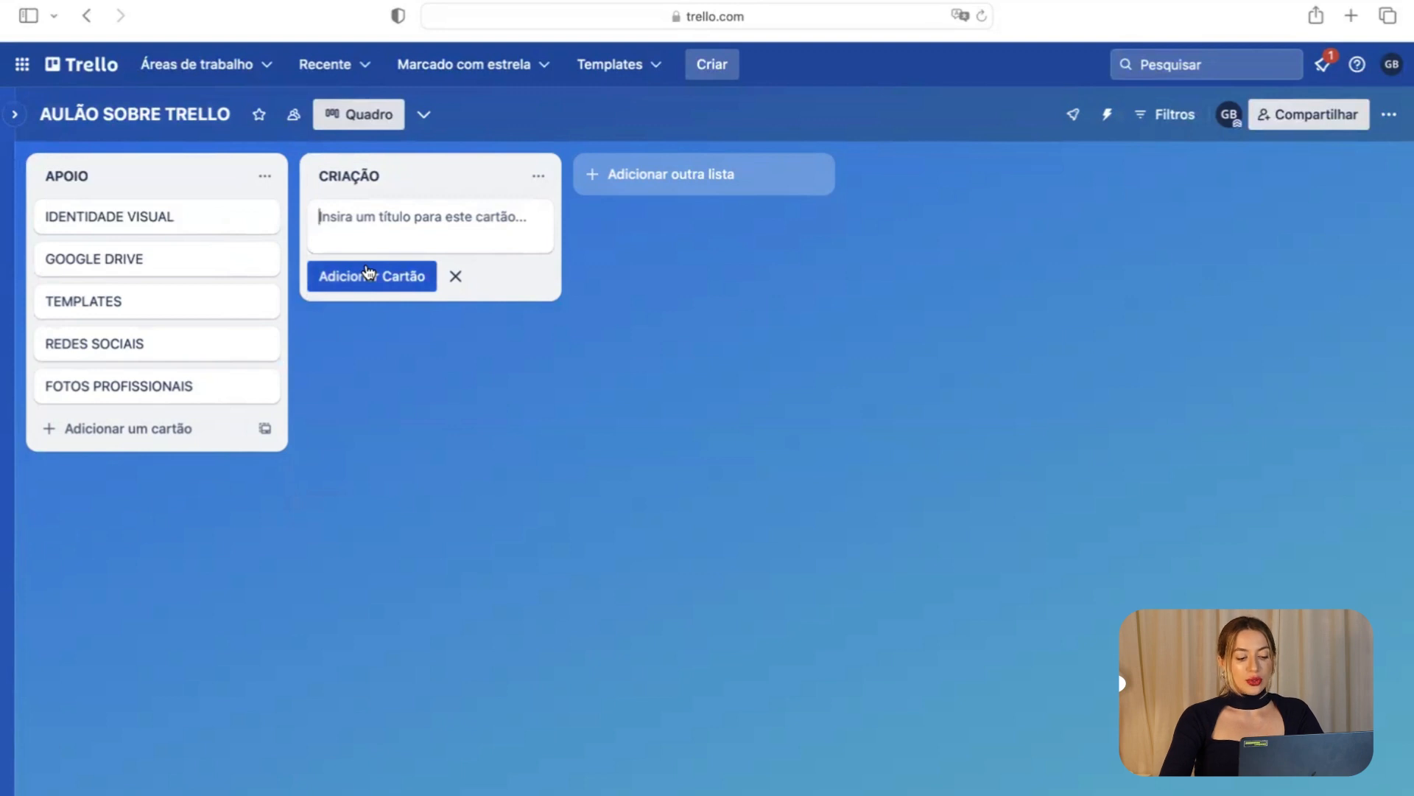
pyautogui.write('4 TÉCN')
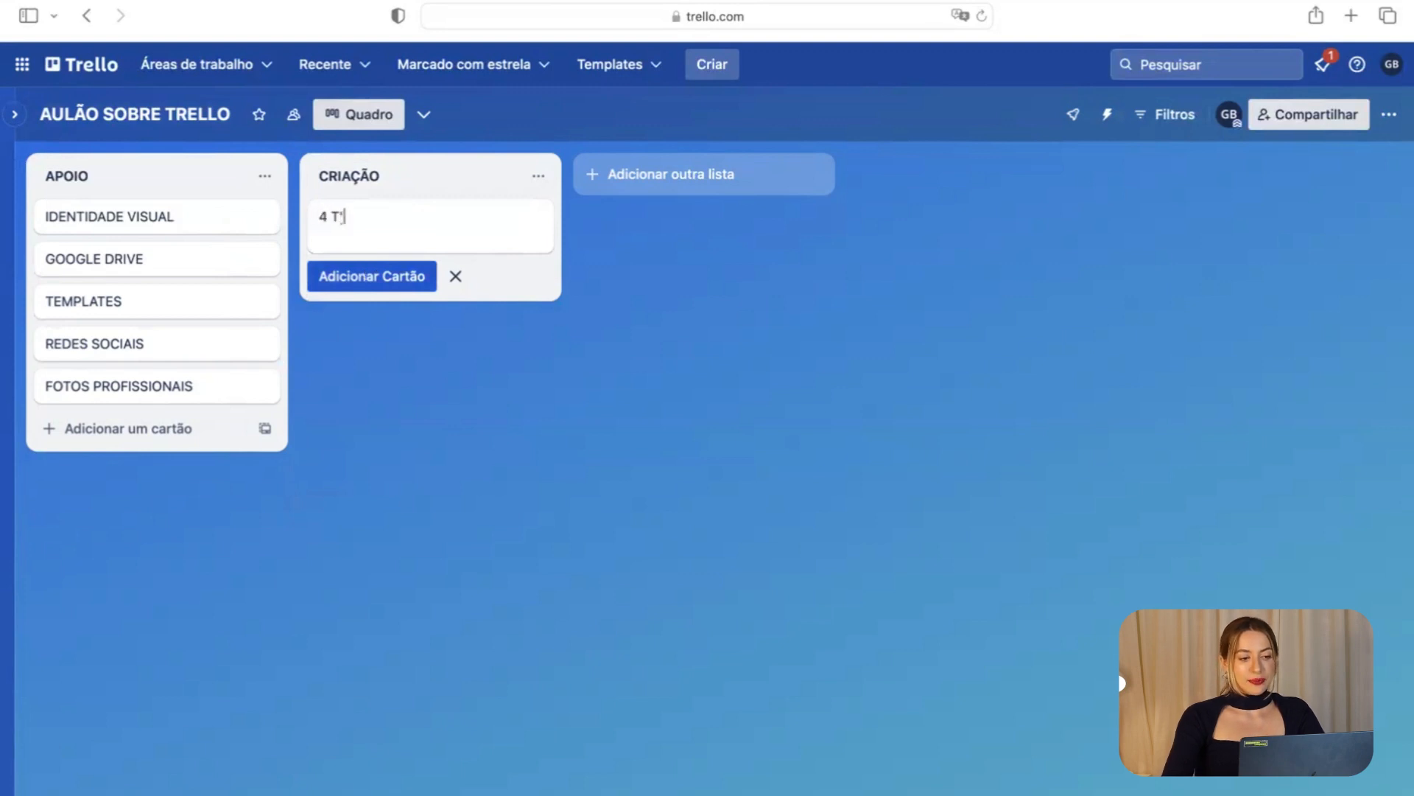
pyautogui.write('ICAS Q')
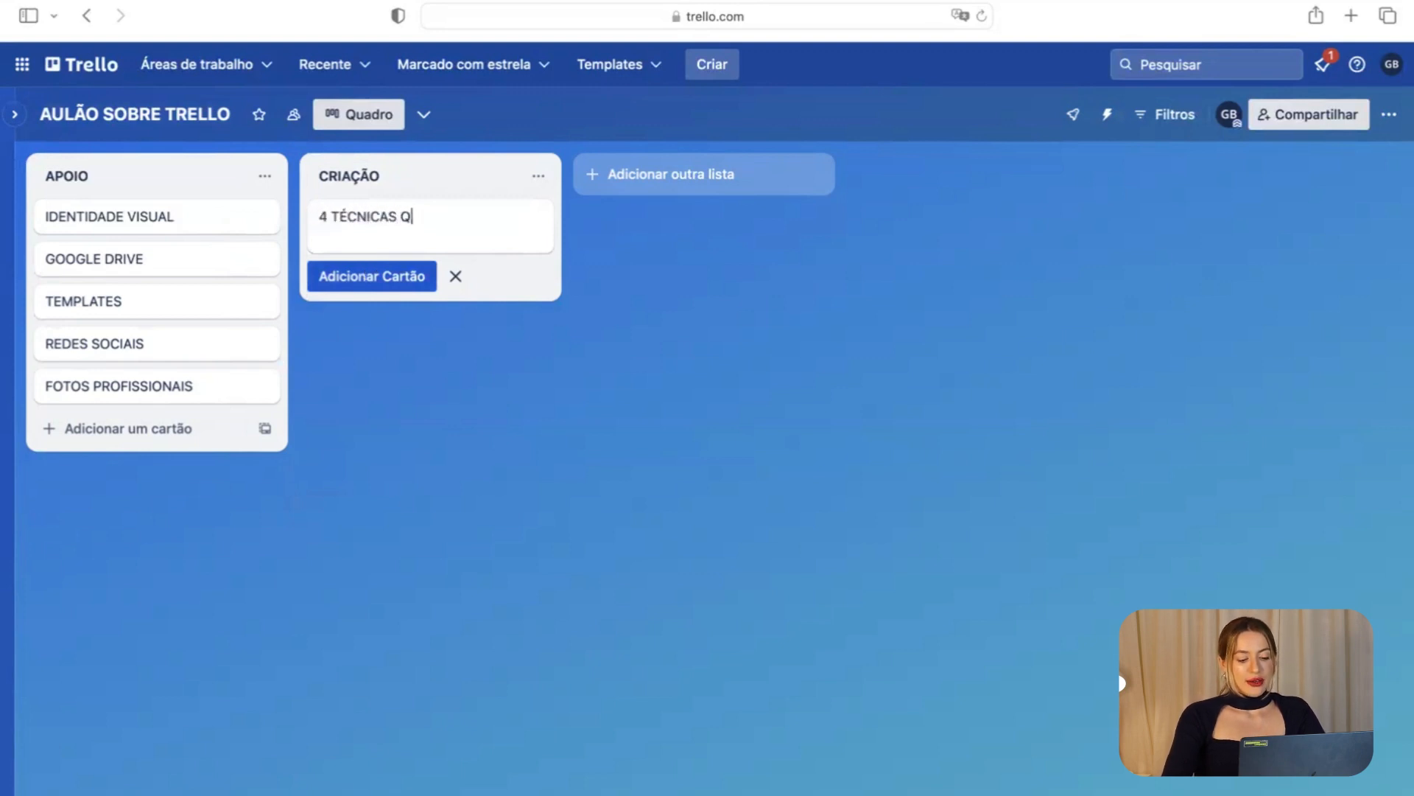
pyautogui.write('UE VOCÊ')
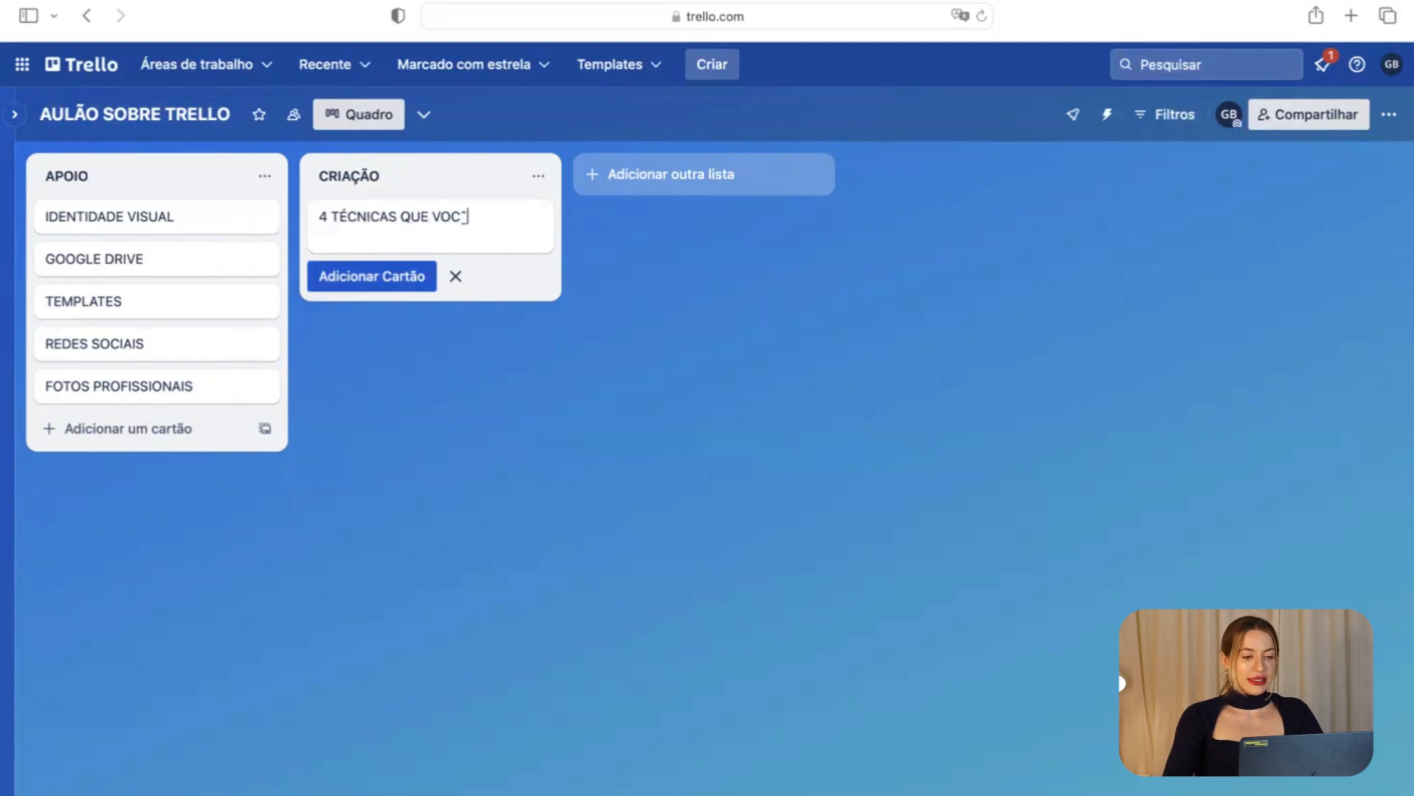
pyautogui.write(' PRECISA ')
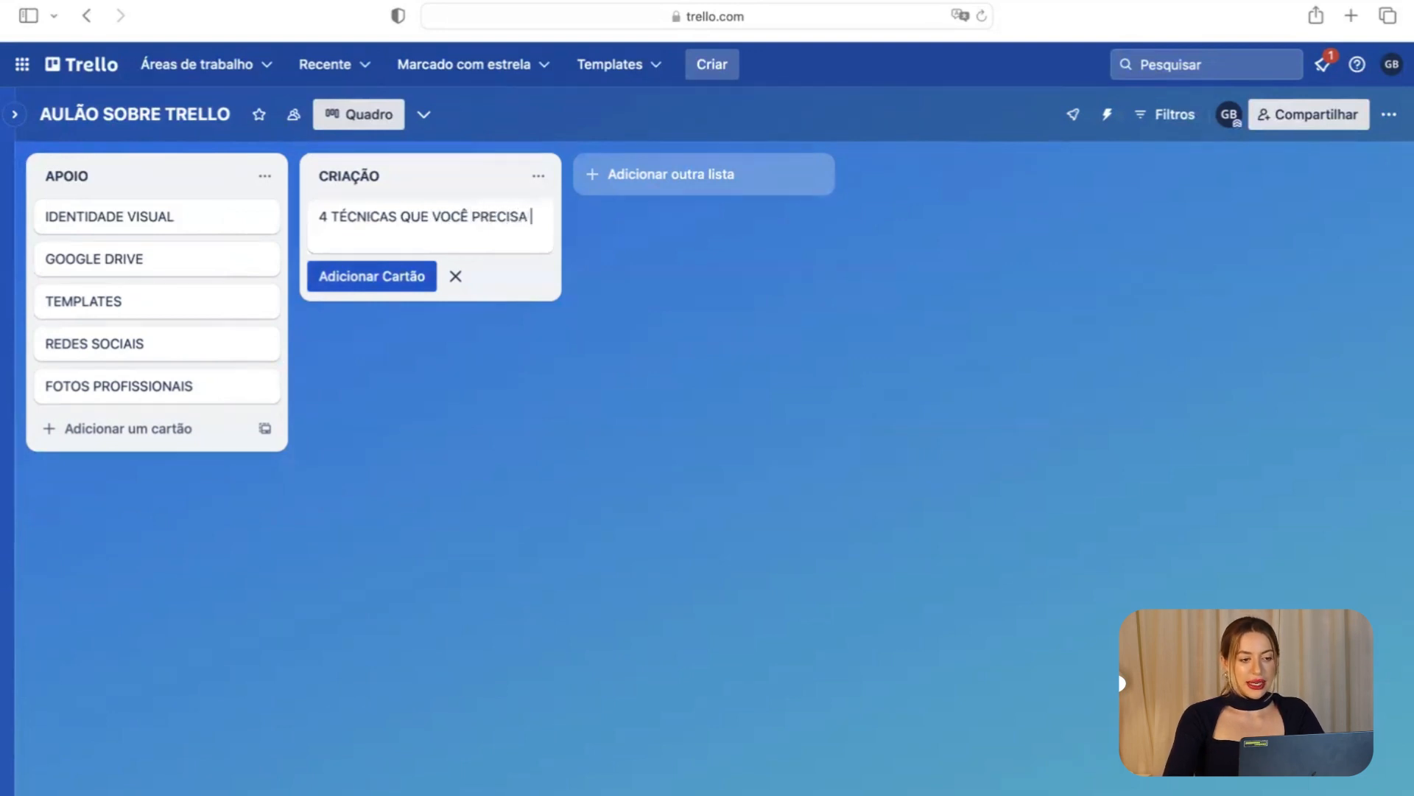
pyautogui.write('APLICAR N')
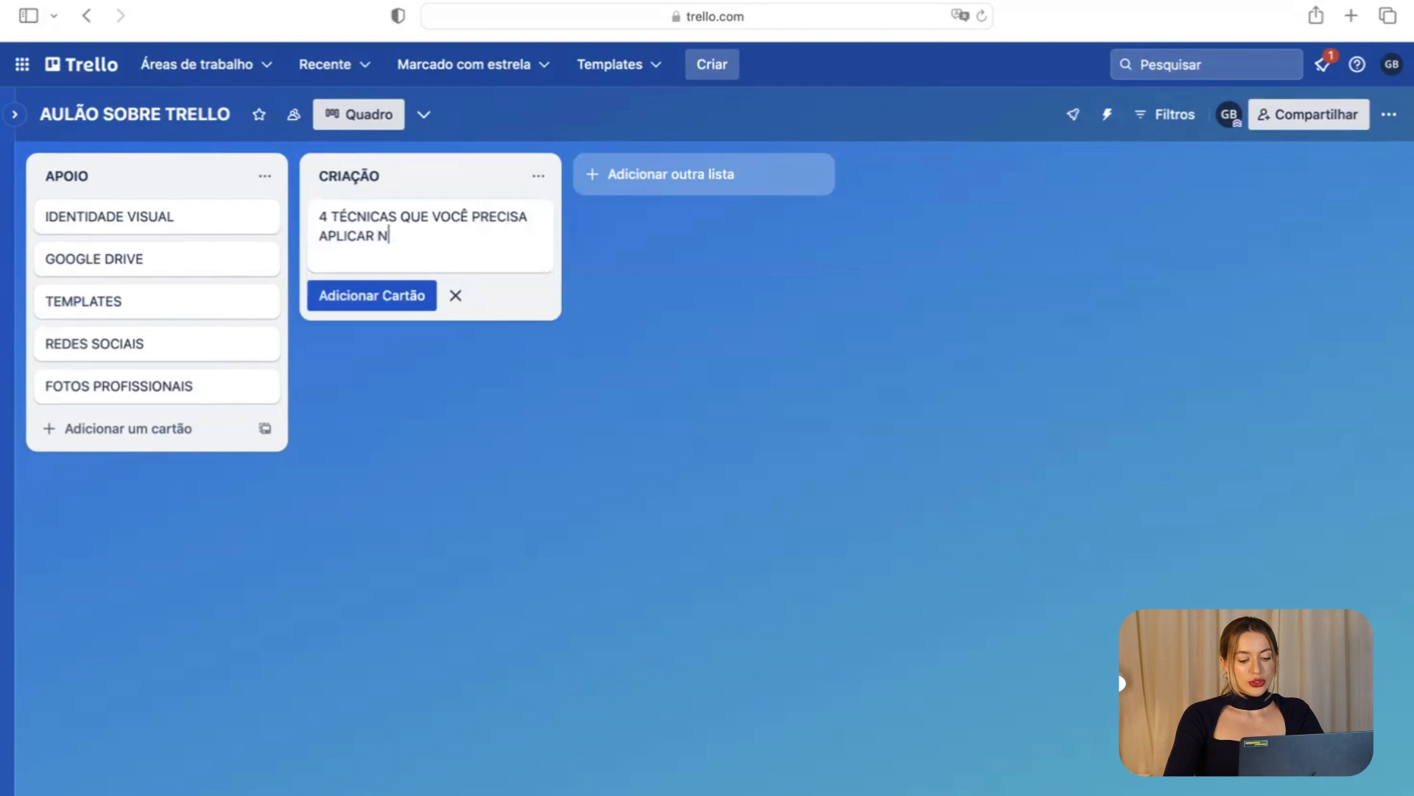
pyautogui.write('O TIKTOK')
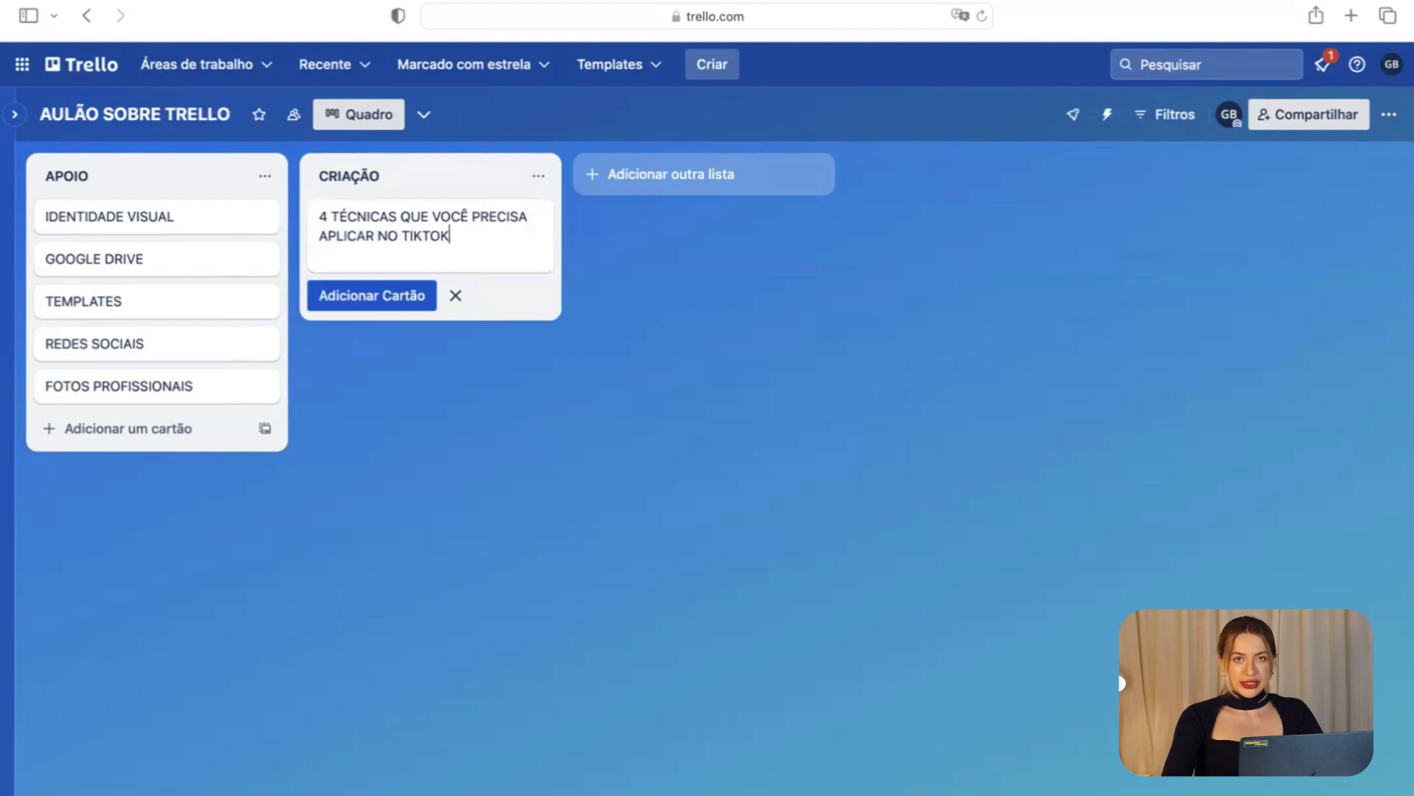
pyautogui.press('Return')
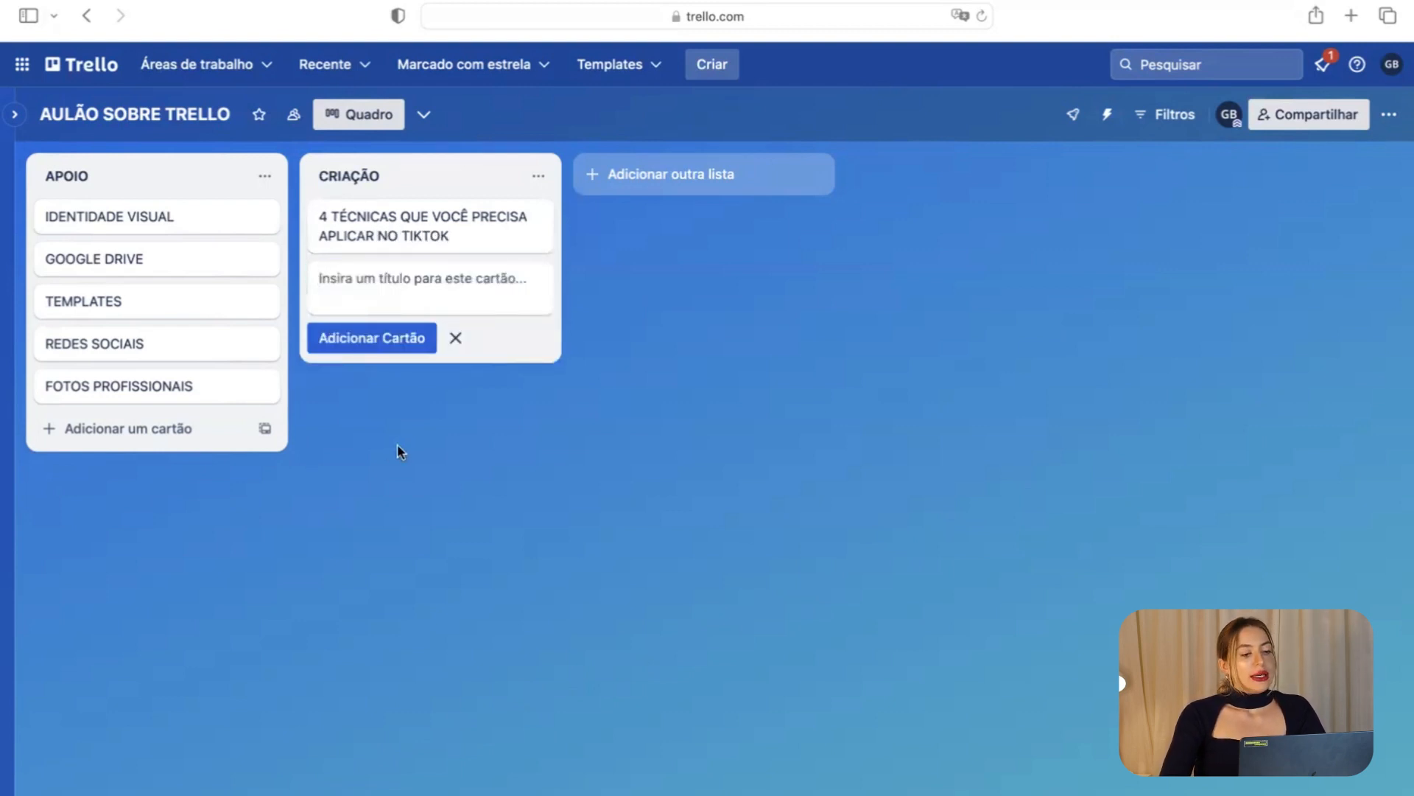
pyautogui.click(397, 443)
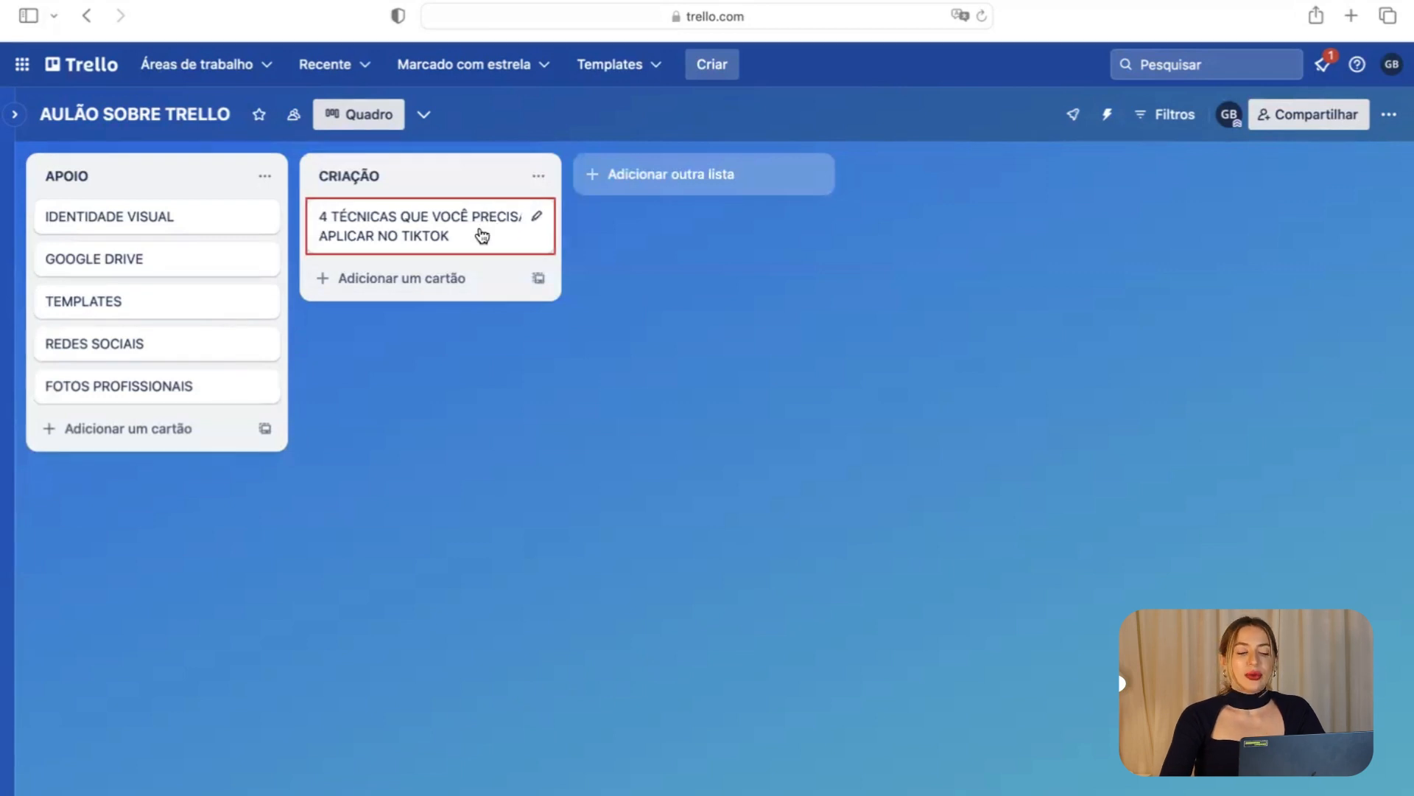
pyautogui.click(426, 286)
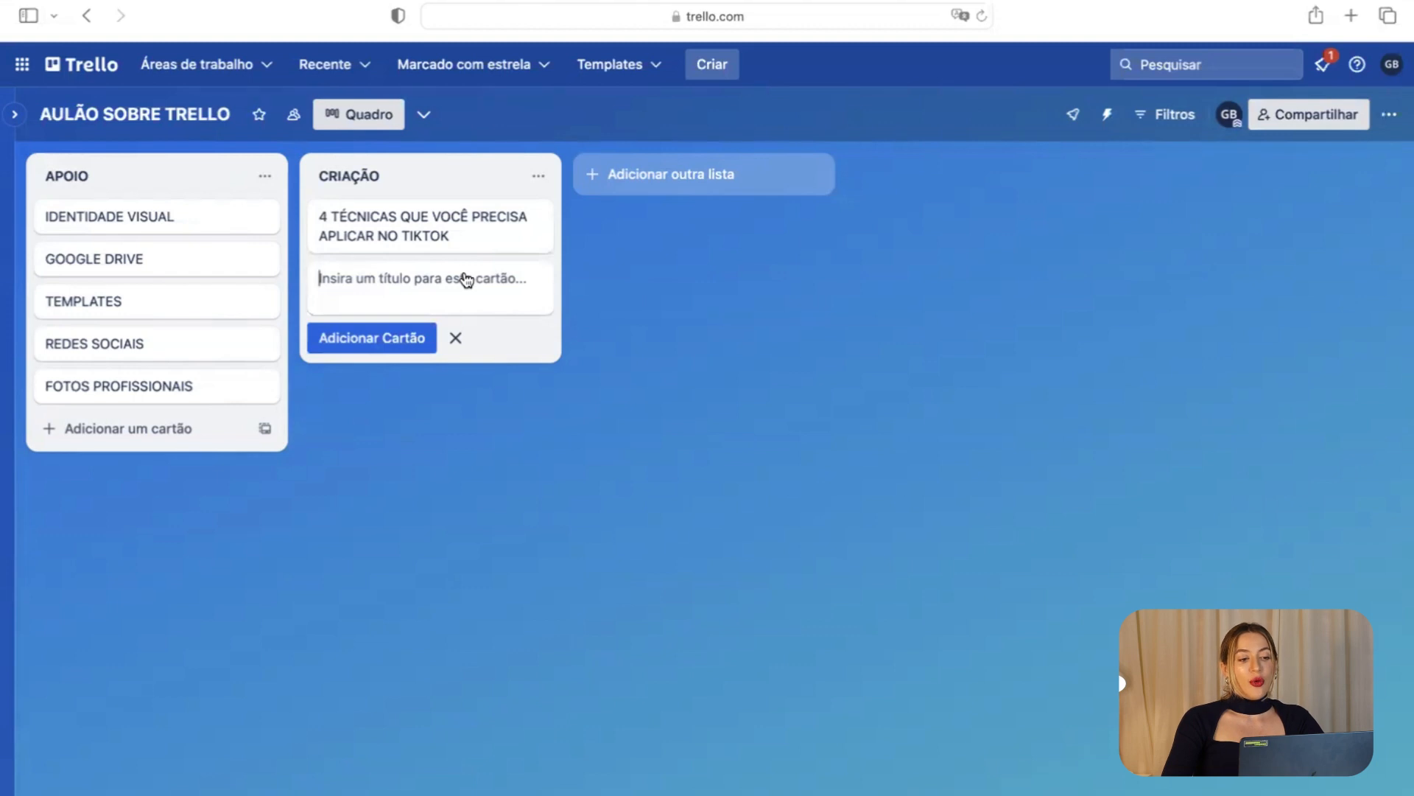
pyautogui.write('Como pedir para o ChatGPT criar 1 mês de conteúdo')
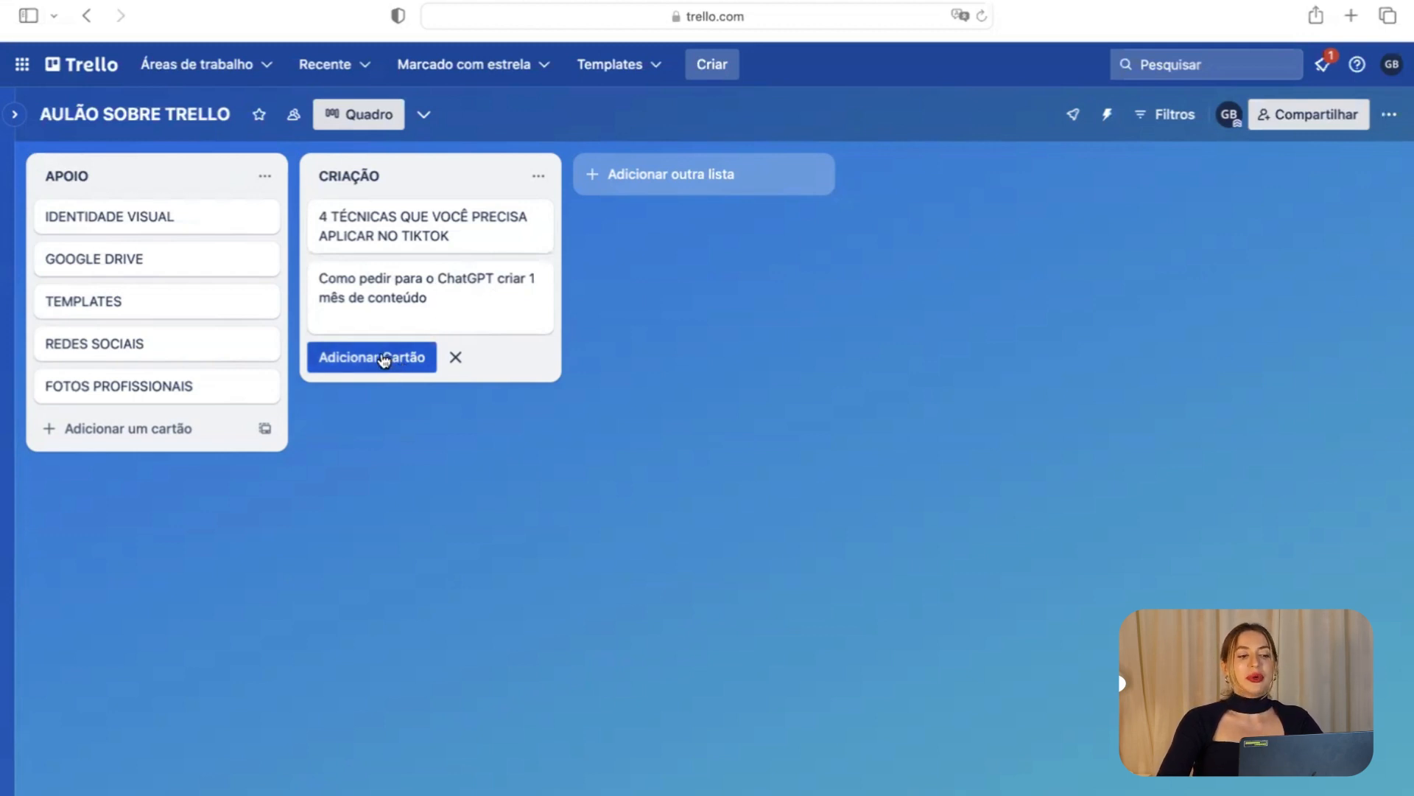
pyautogui.click(372, 469)
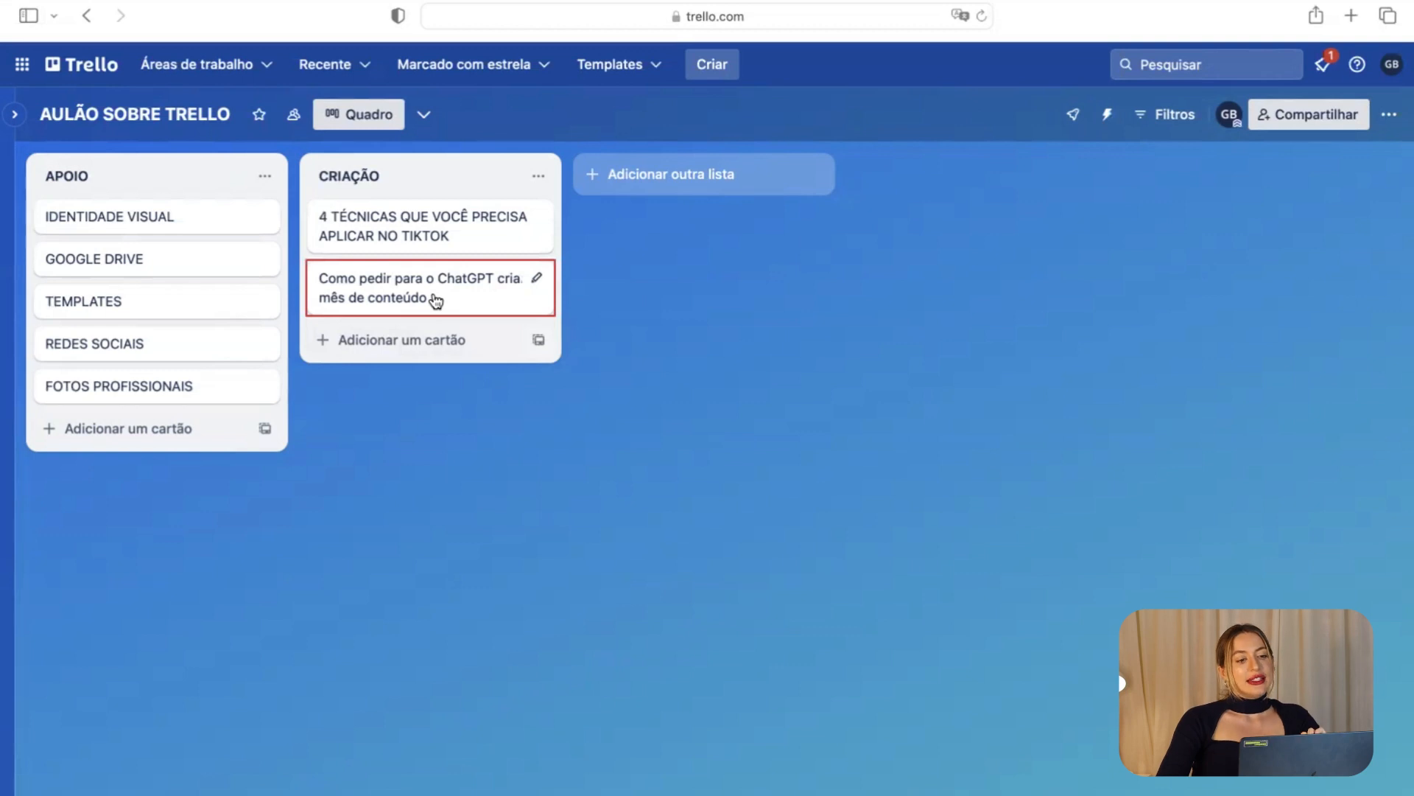
# Create the PRODUÇÃO list and try dragging the TikTok card toward it.
pyautogui.click(638, 181)
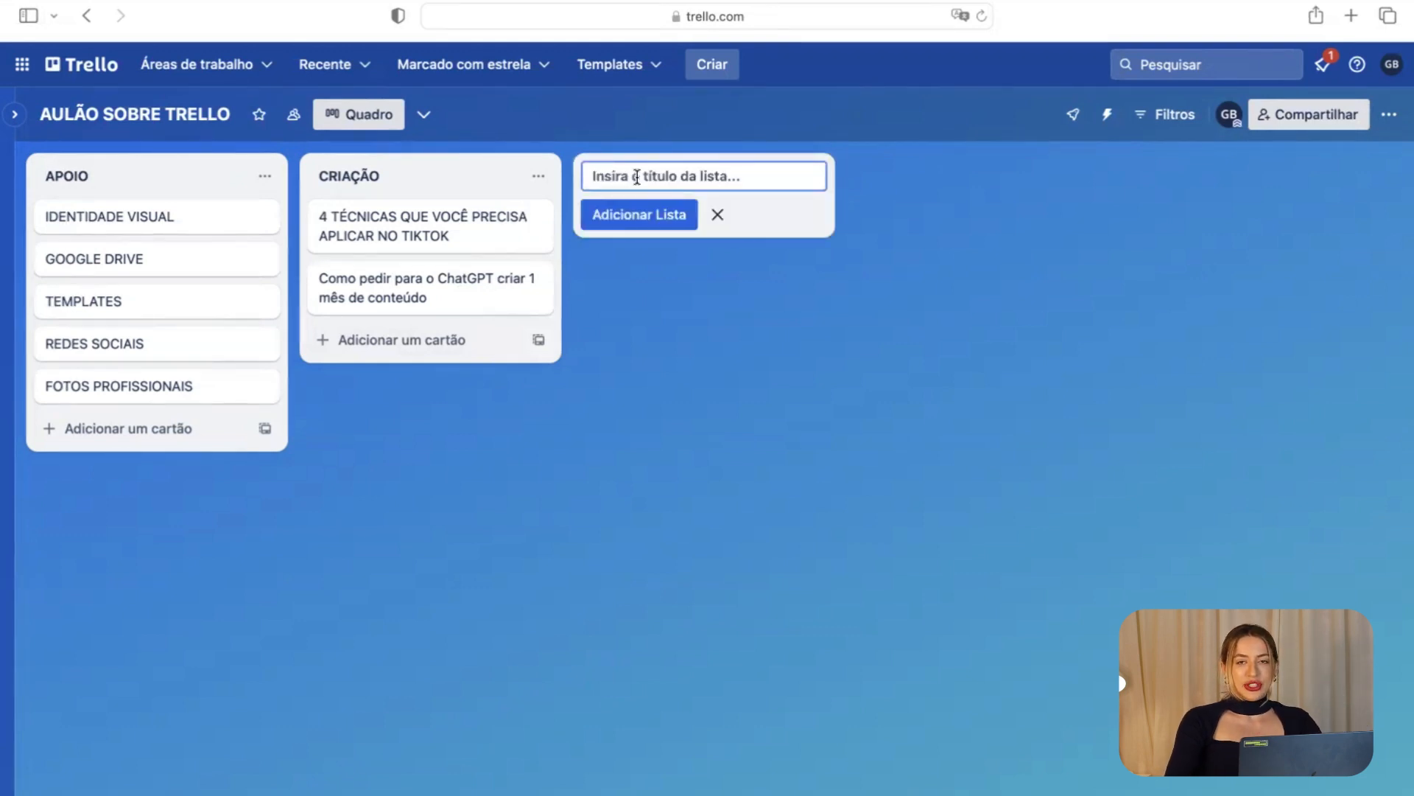
pyautogui.write('PR')
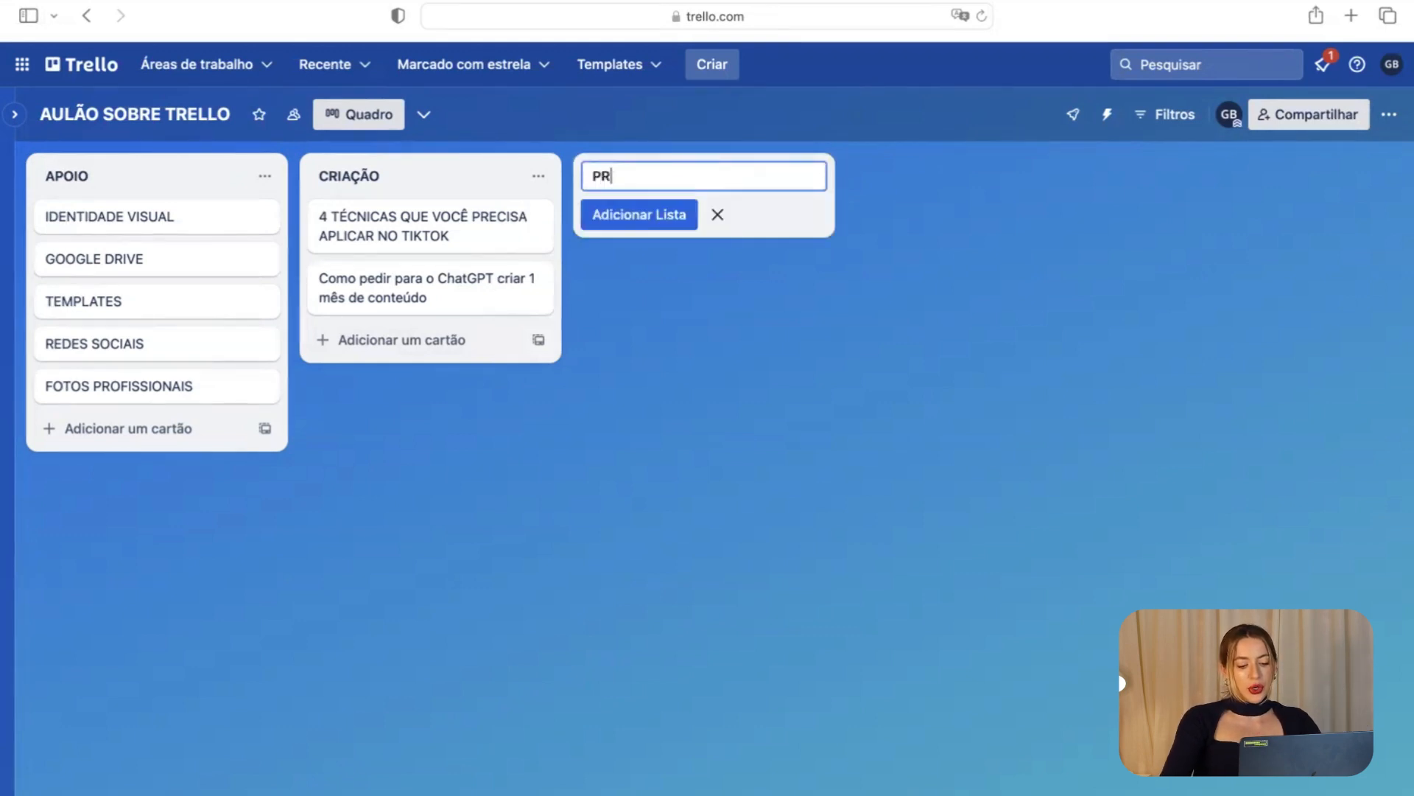
pyautogui.write('ODUÇÃO')
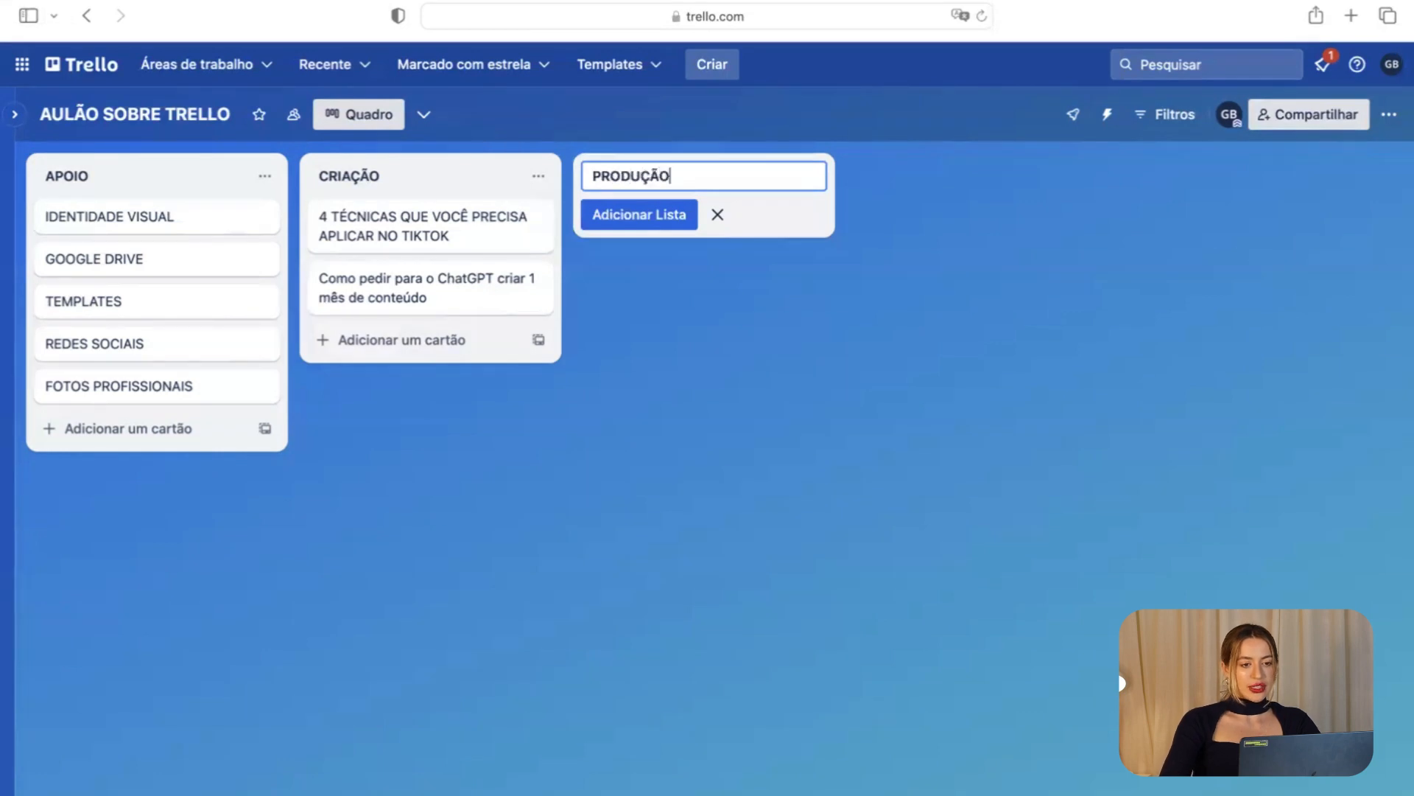
pyautogui.press('Return')
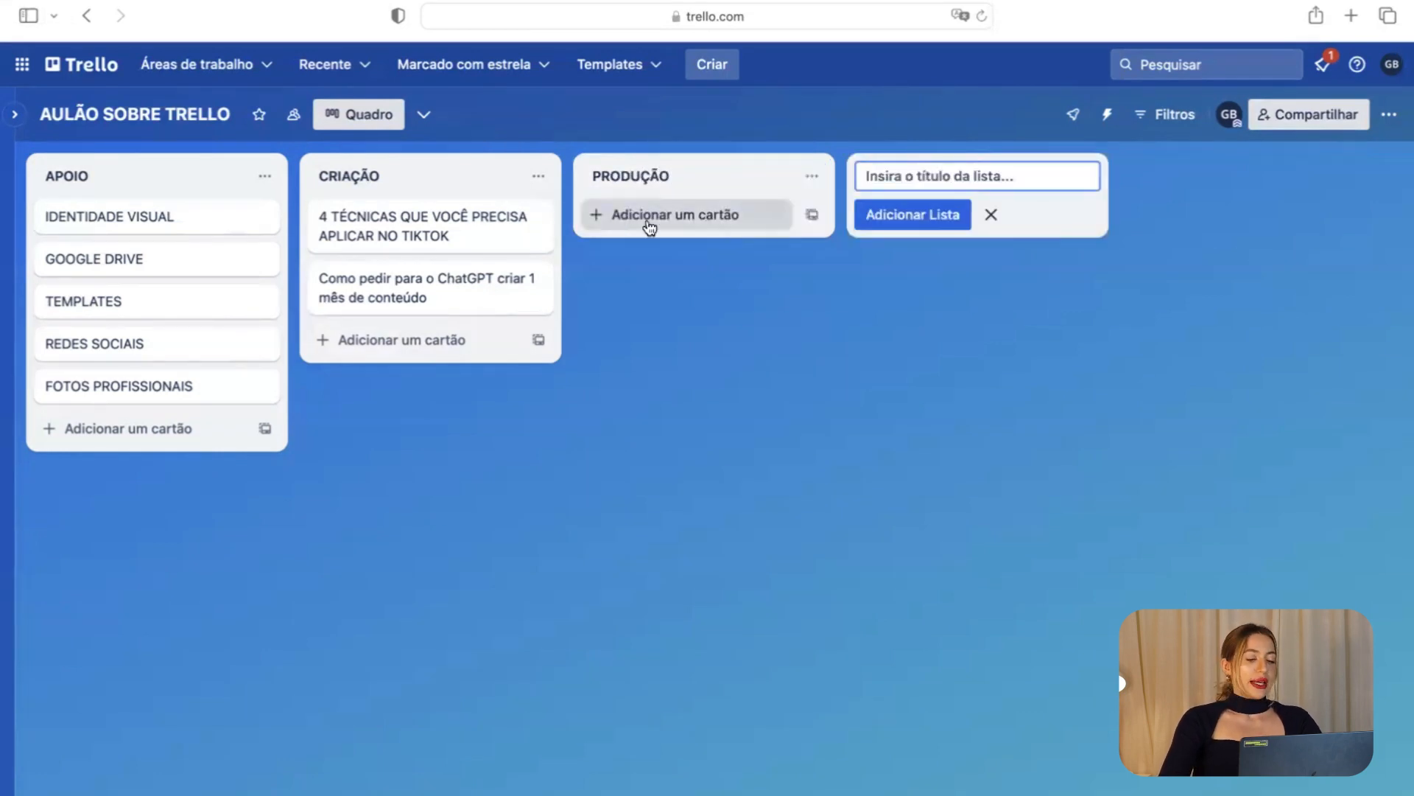
pyautogui.click(713, 264)
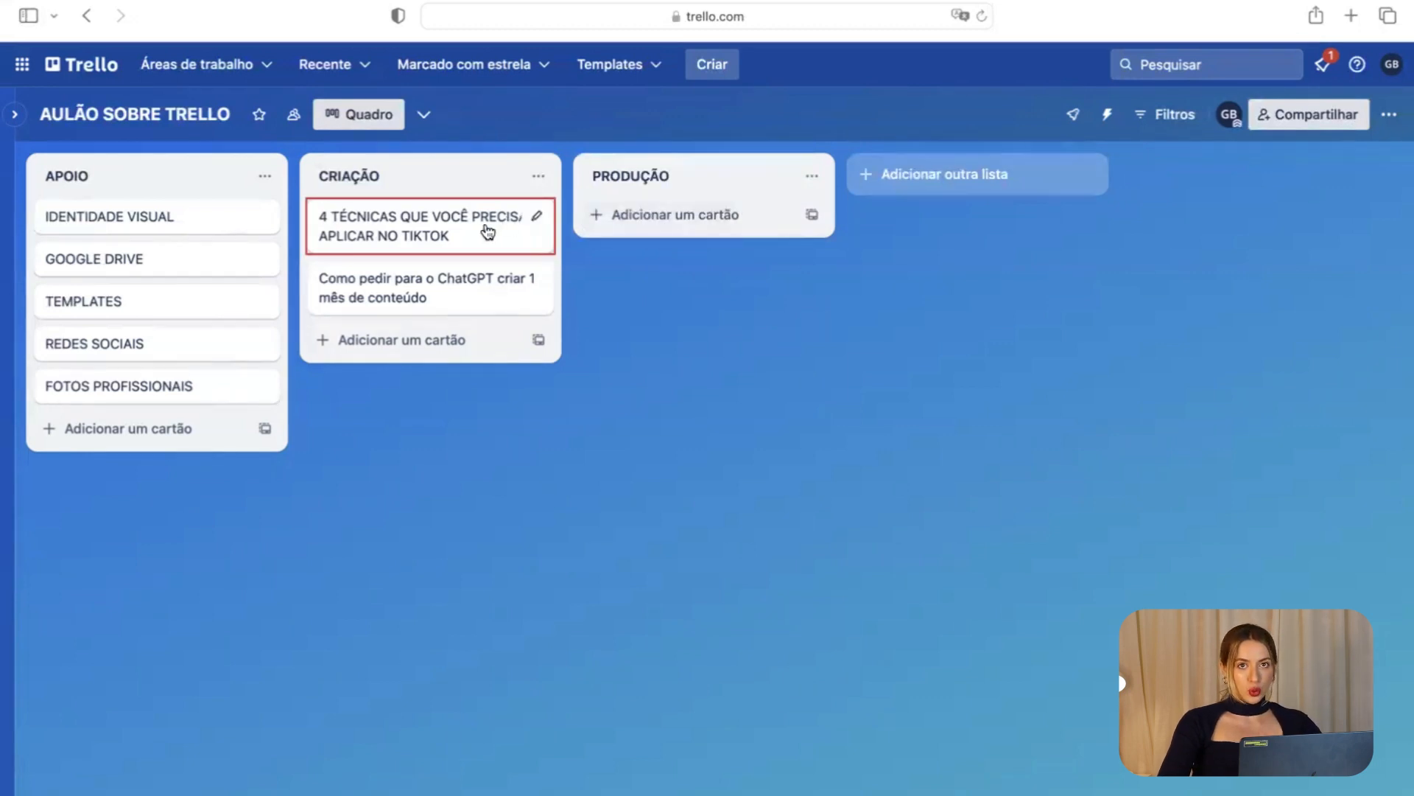
pyautogui.moveTo(486, 231)
pyautogui.mouseDown()
pyautogui.moveTo(712, 227)
pyautogui.moveTo(493, 219)
pyautogui.mouseUp()
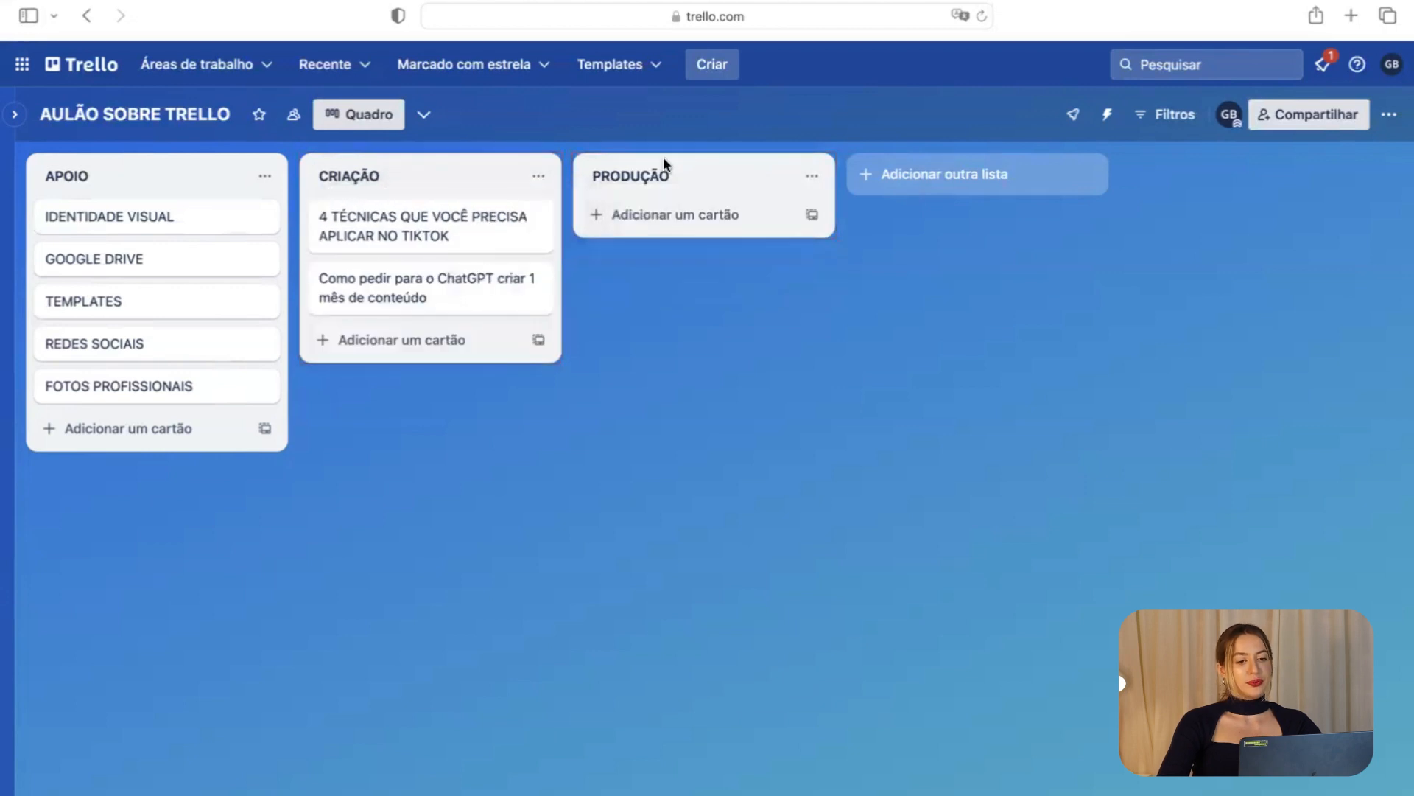
# Add REVISÃO and BACKUP ABRIL 24 lists after PRODUÇÃO.
pyautogui.click(929, 193)
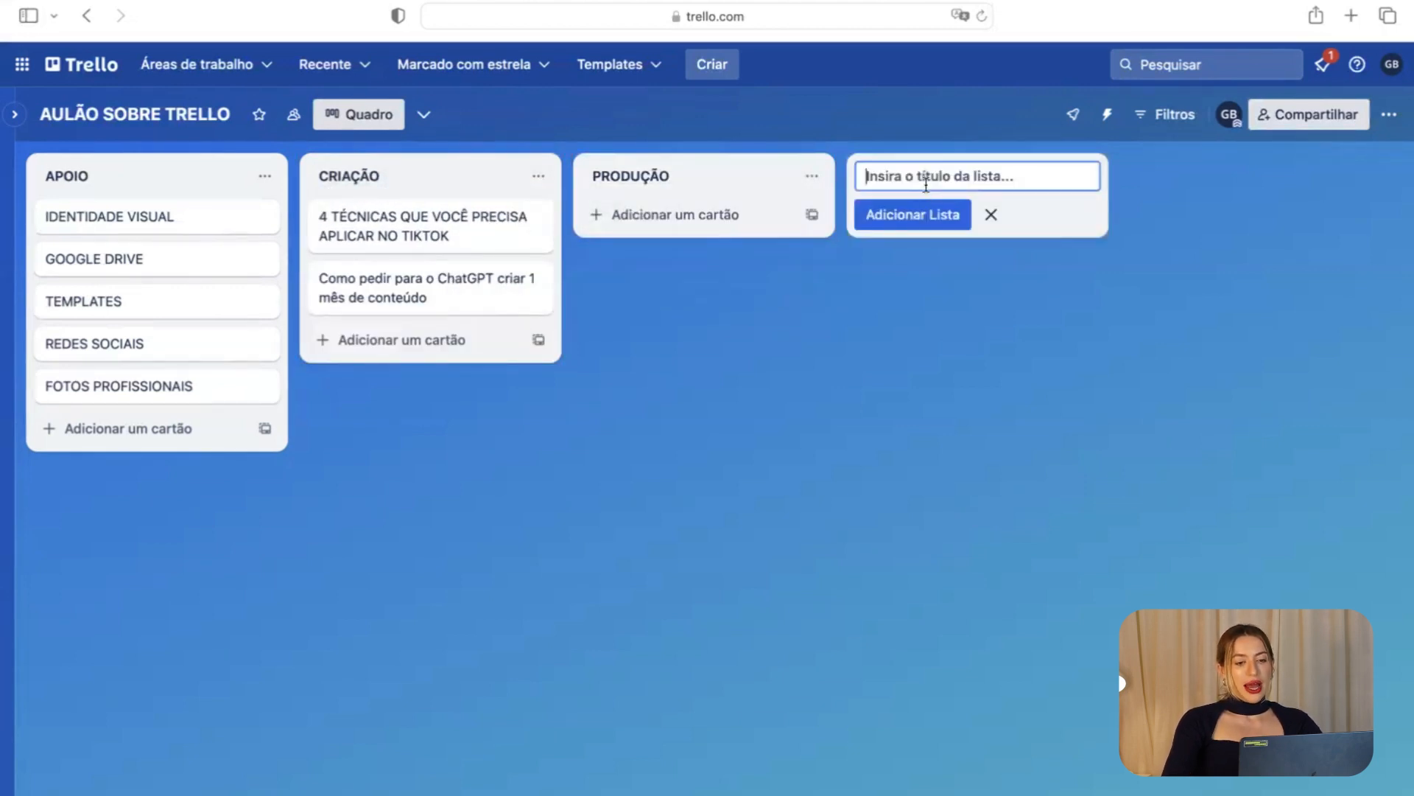
pyautogui.write('REVISÃO')
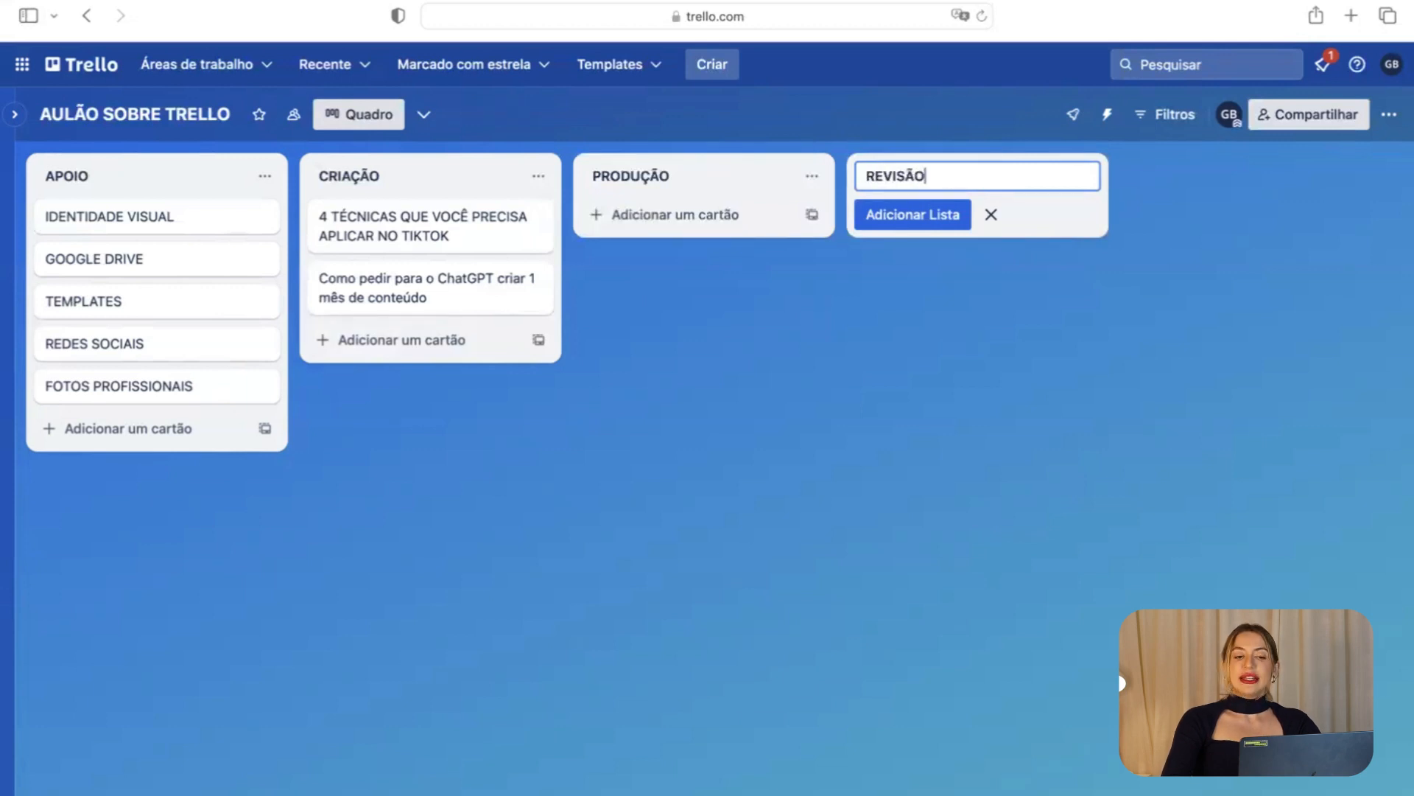
pyautogui.press('Return')
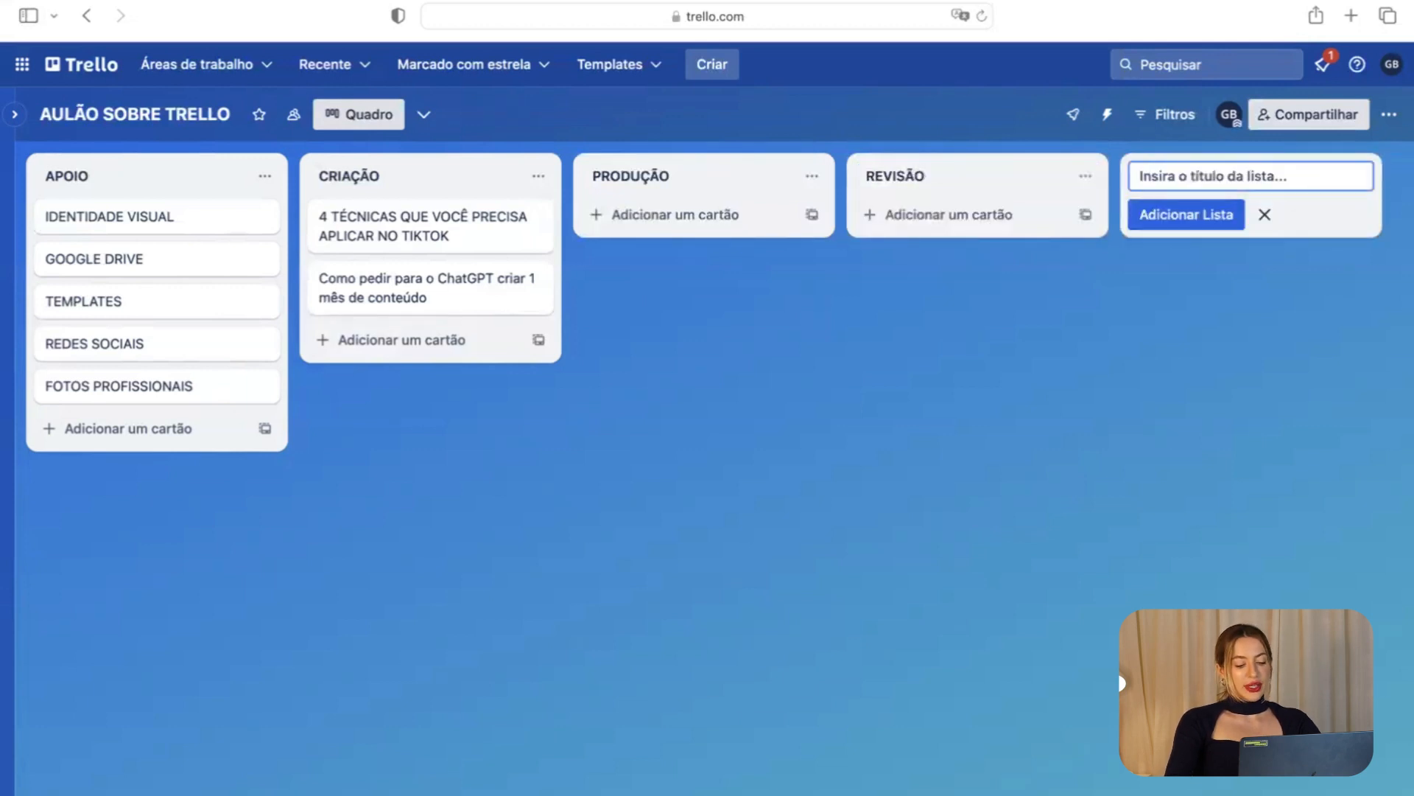
pyautogui.write('BACKUP')
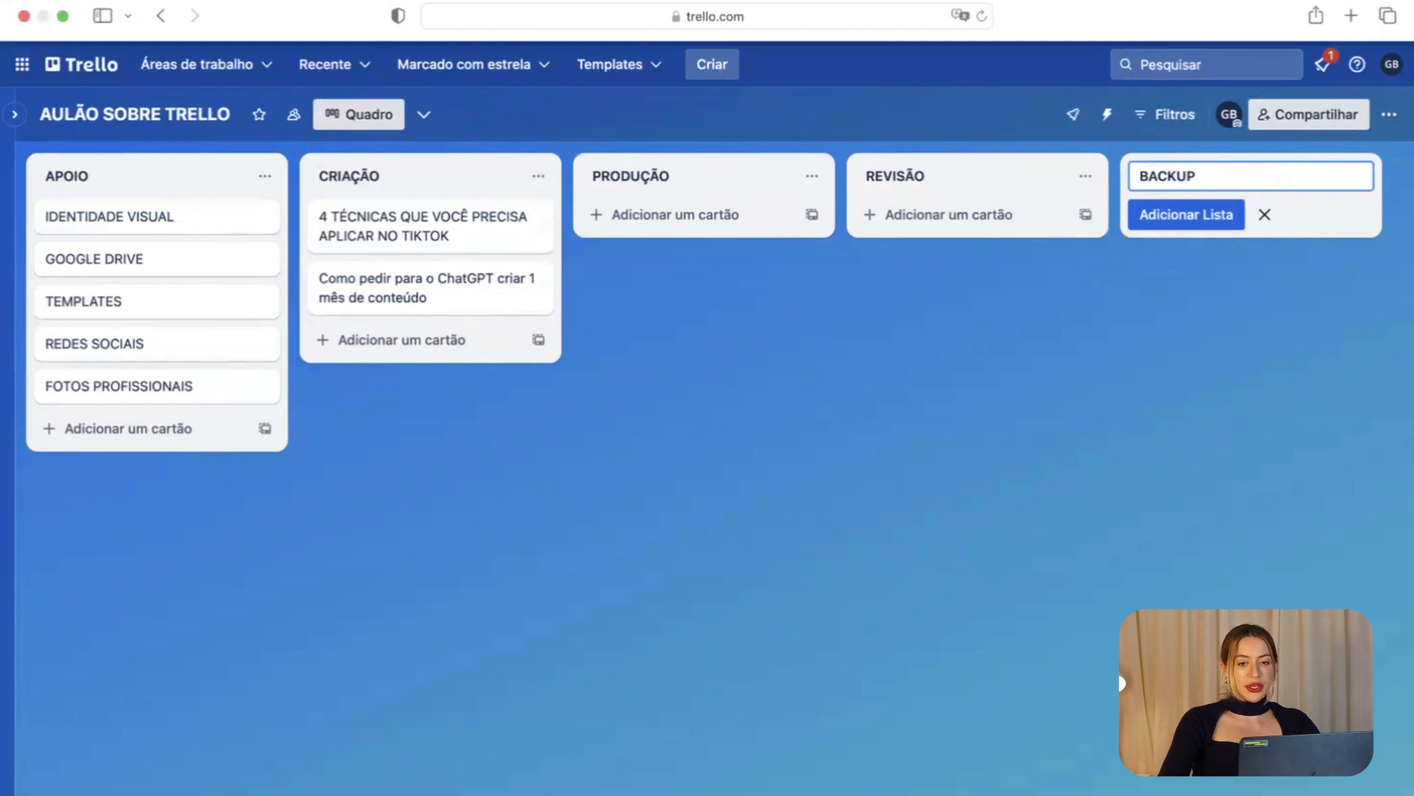
pyautogui.write('AB')
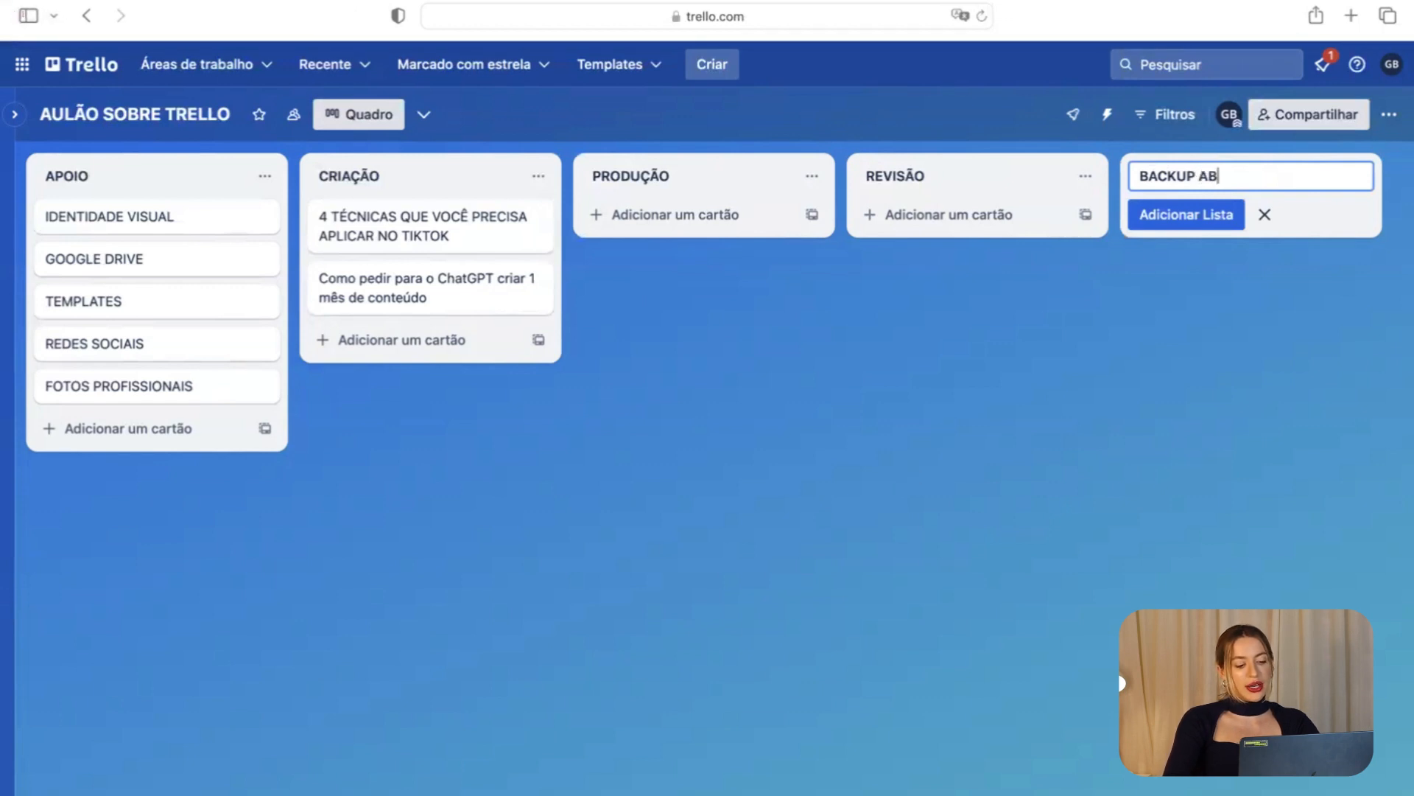
pyautogui.write('RIL 24')
pyautogui.press('Return')
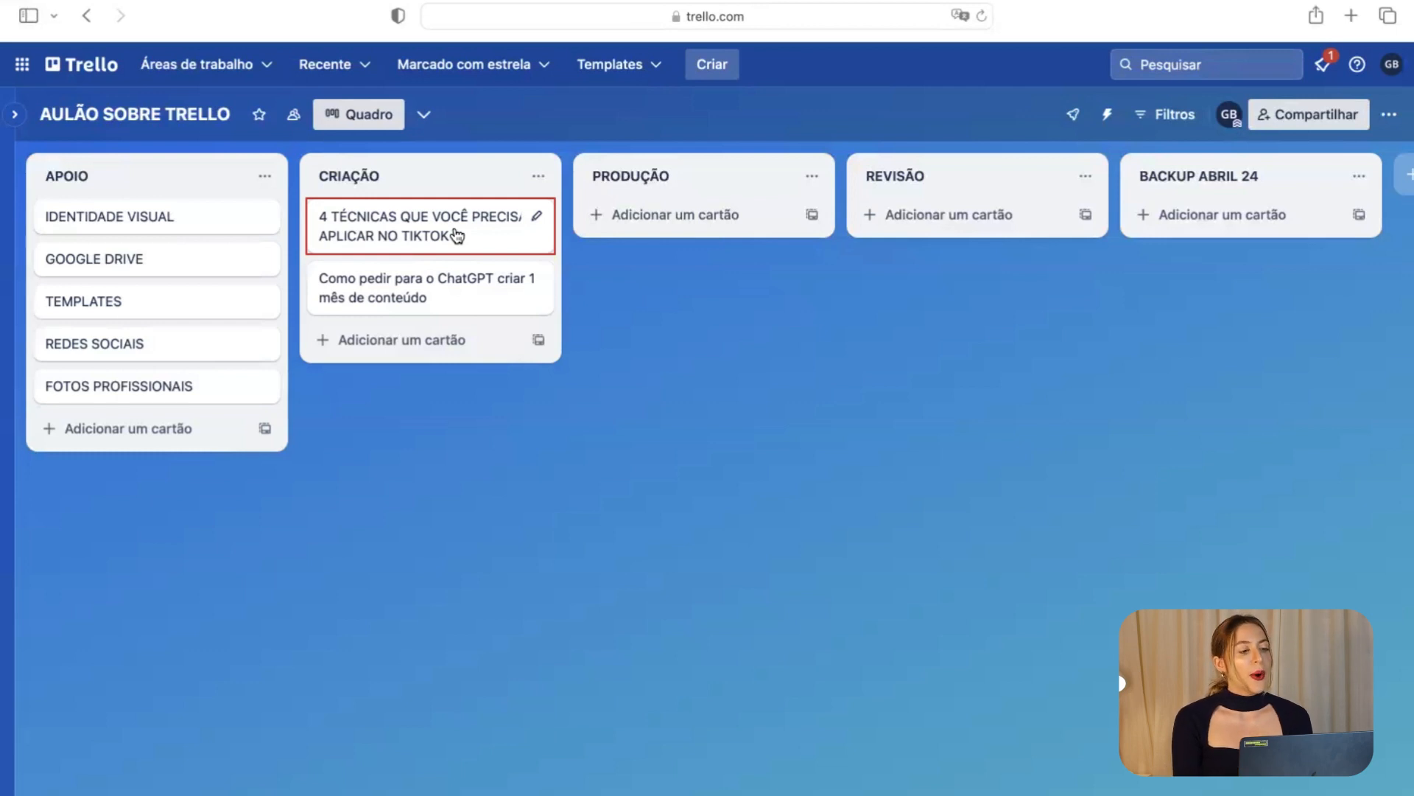
# Give the IDENTIDADE VISUAL card a blue cover.
pyautogui.click(185, 231)
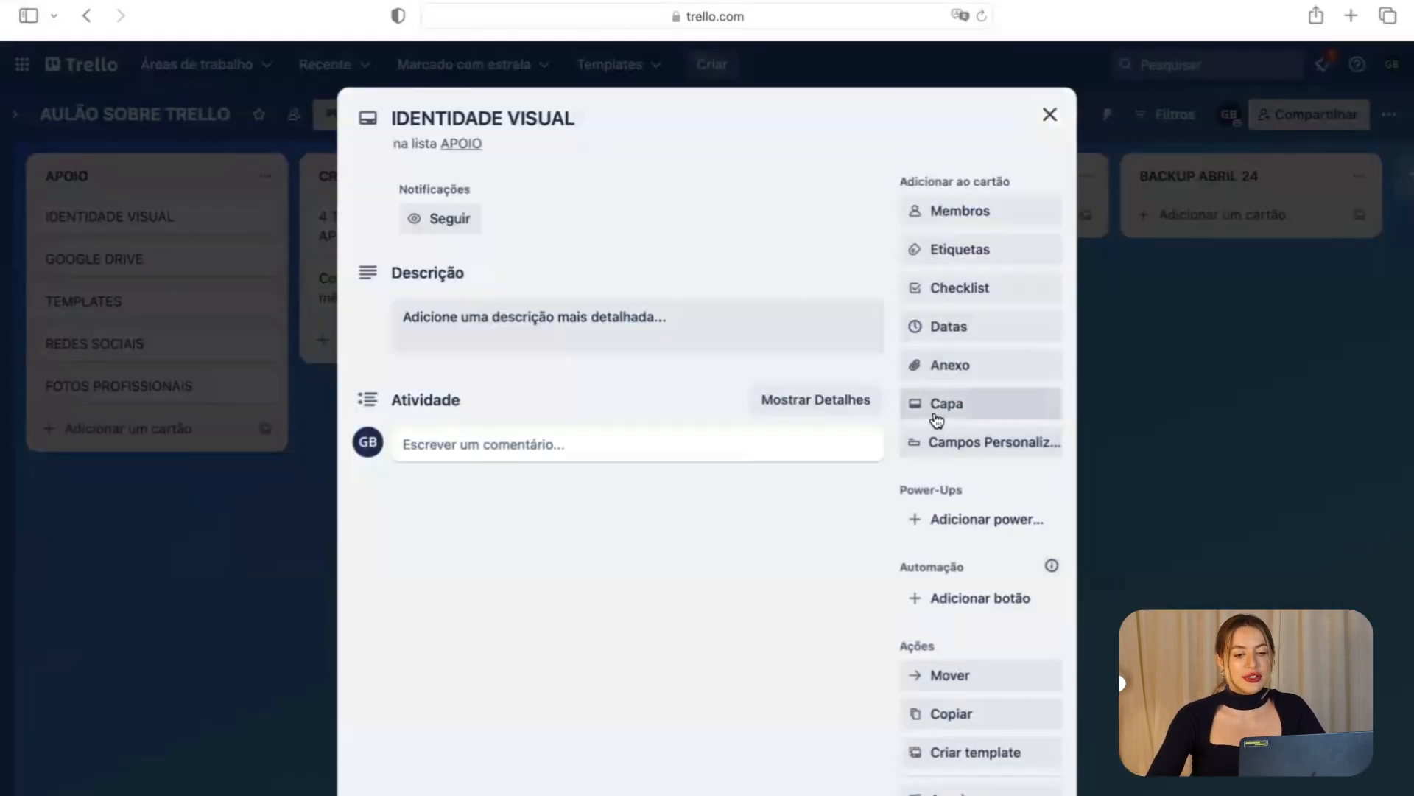
pyautogui.click(936, 417)
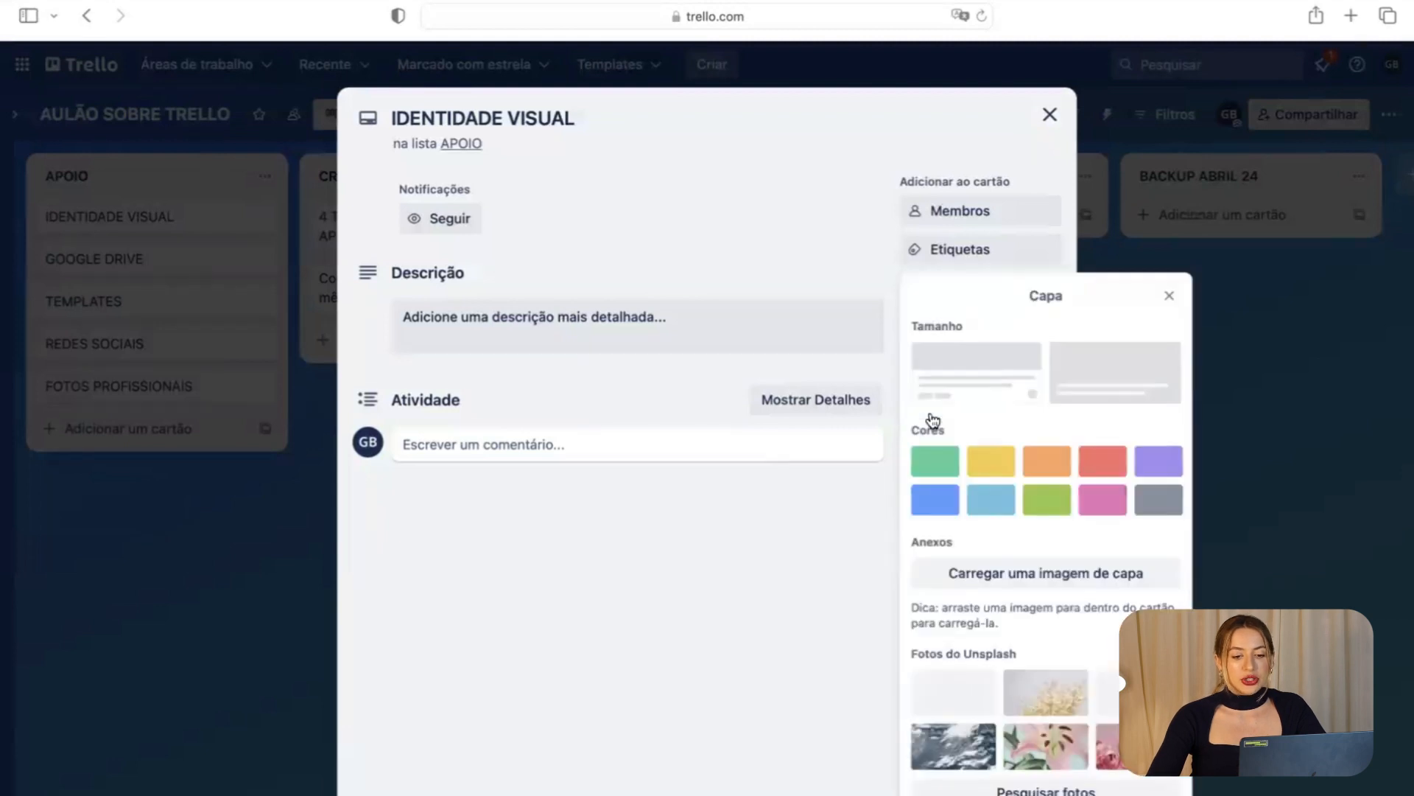
pyautogui.click(937, 501)
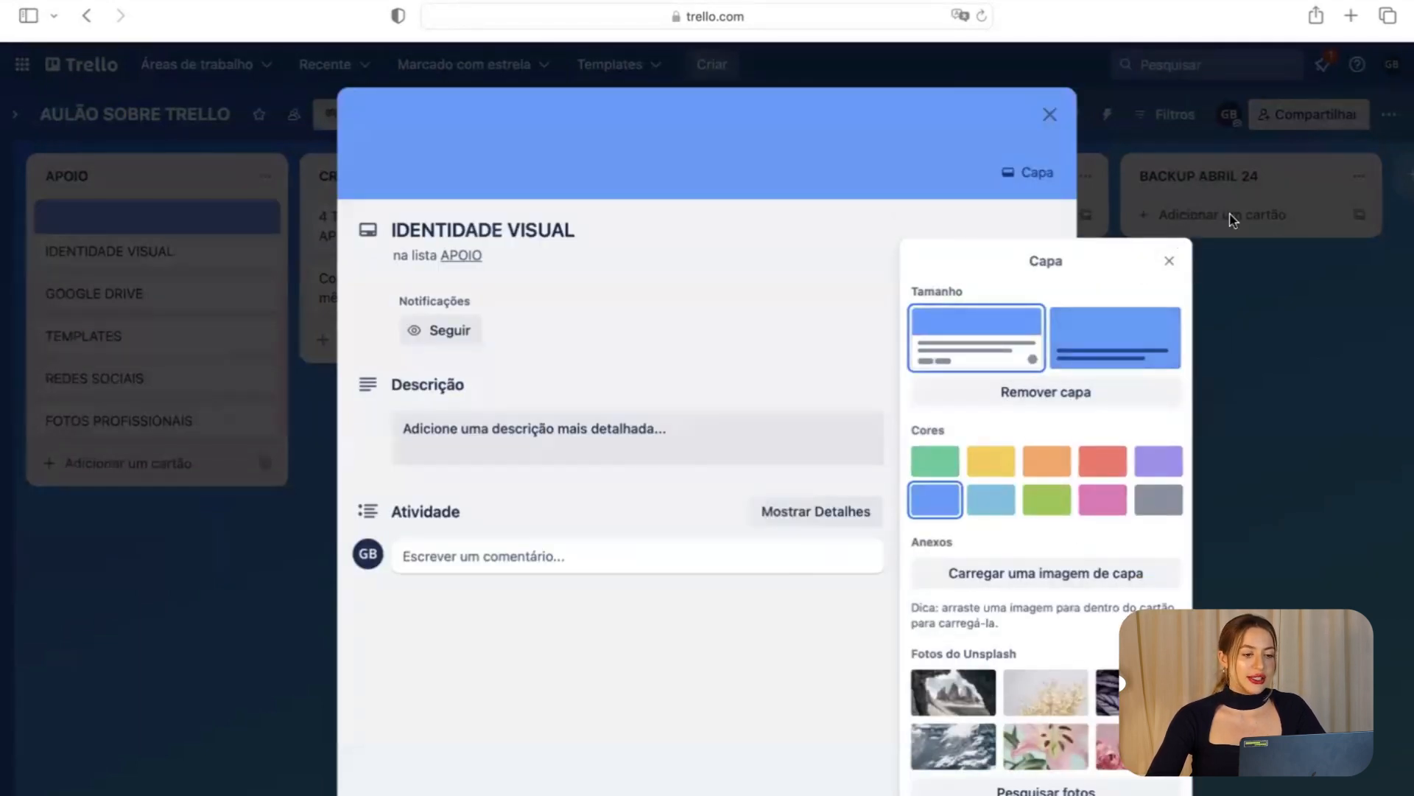
pyautogui.click(1177, 186)
pyautogui.click(1177, 185)
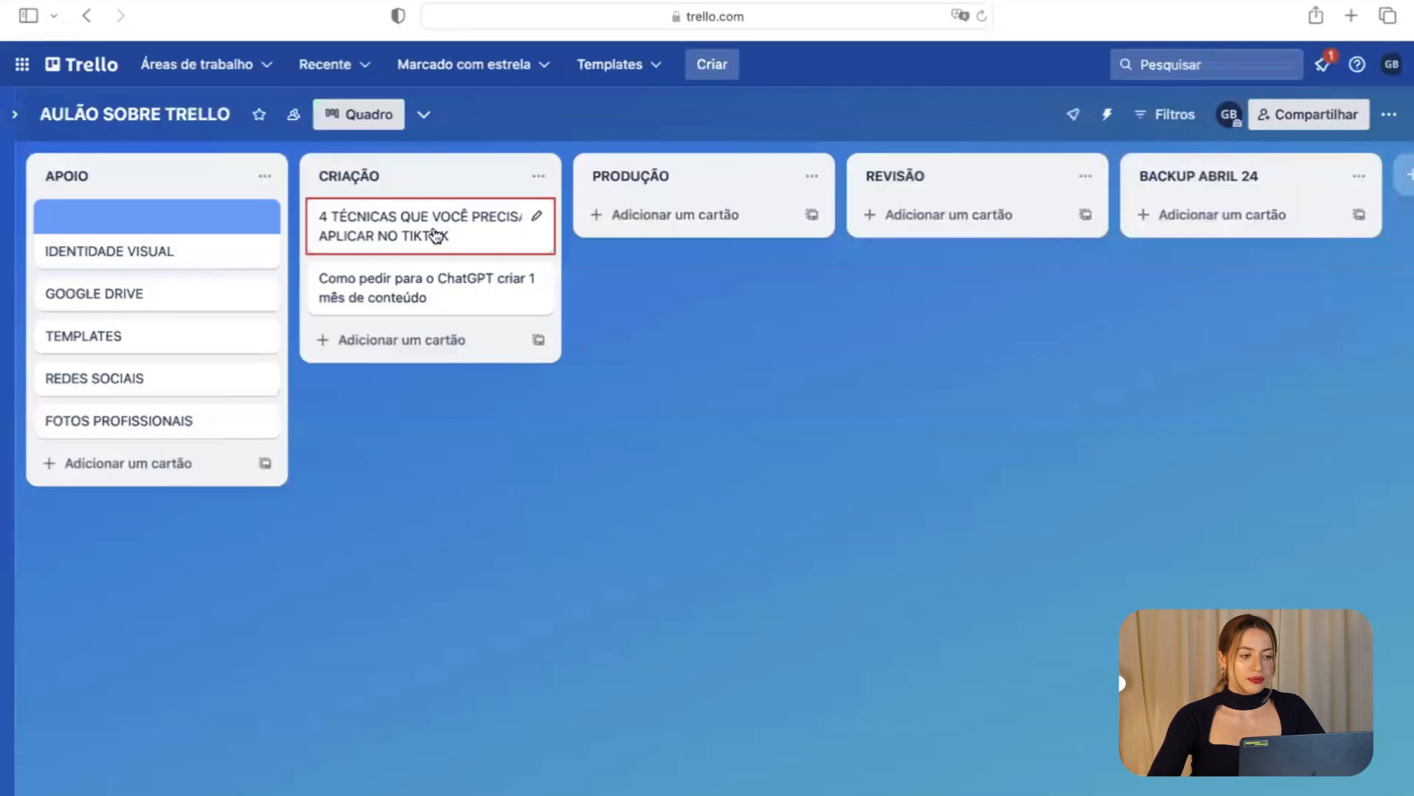
# Make IDENTIDADE VISUAL's blue cover fill the whole card, then open GOOGLE DRIVE.
pyautogui.click(221, 228)
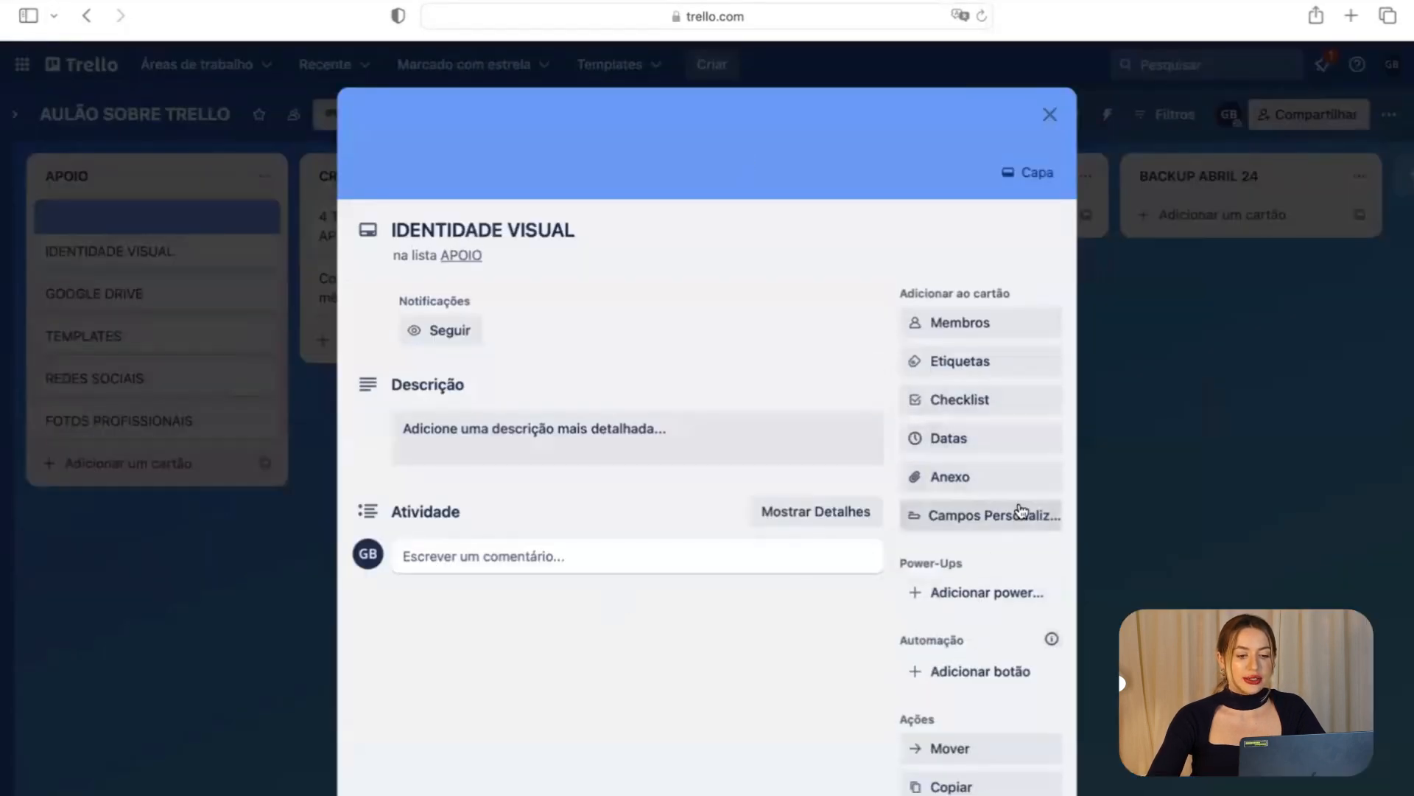
pyautogui.click(1004, 374)
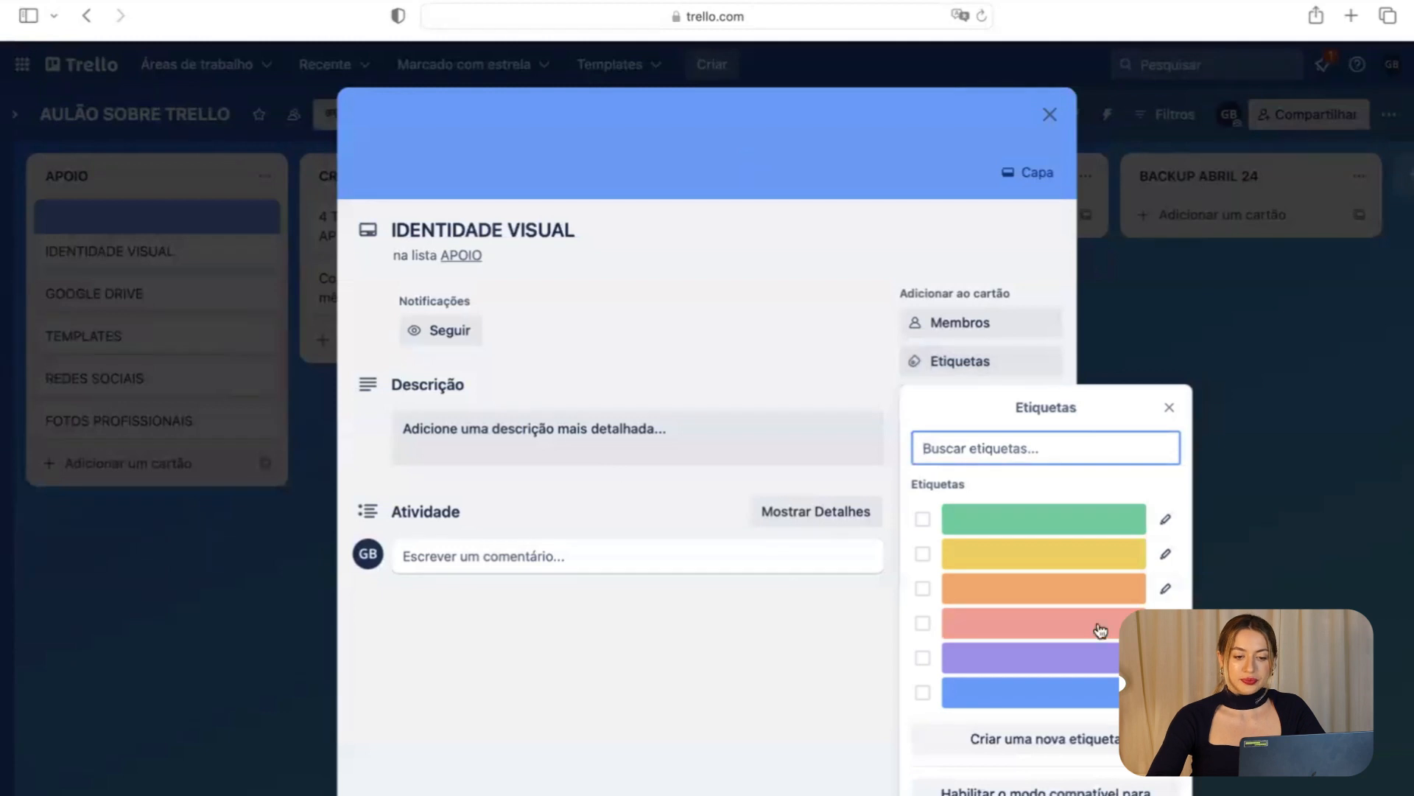
pyautogui.click(861, 694)
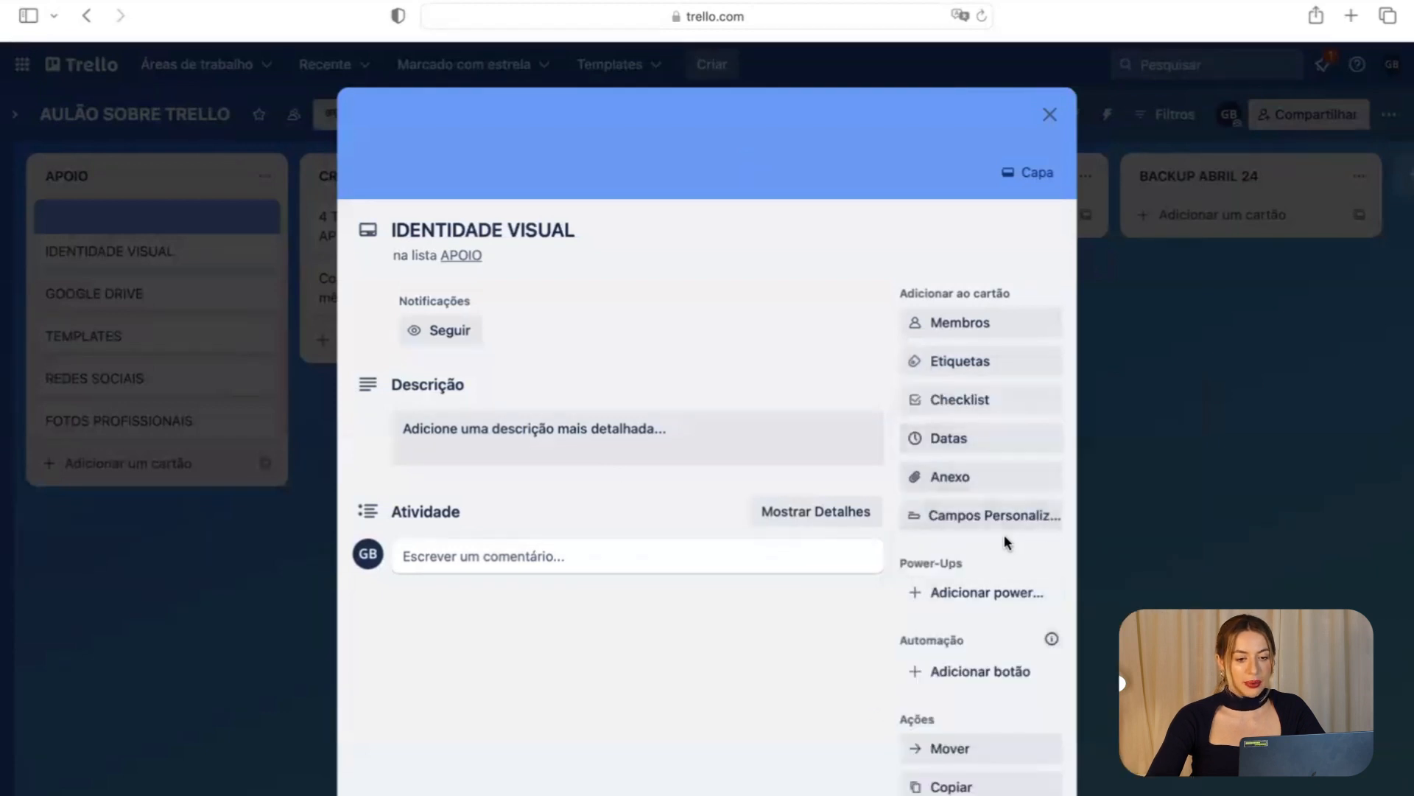
pyautogui.scroll(-1, 974, 620)
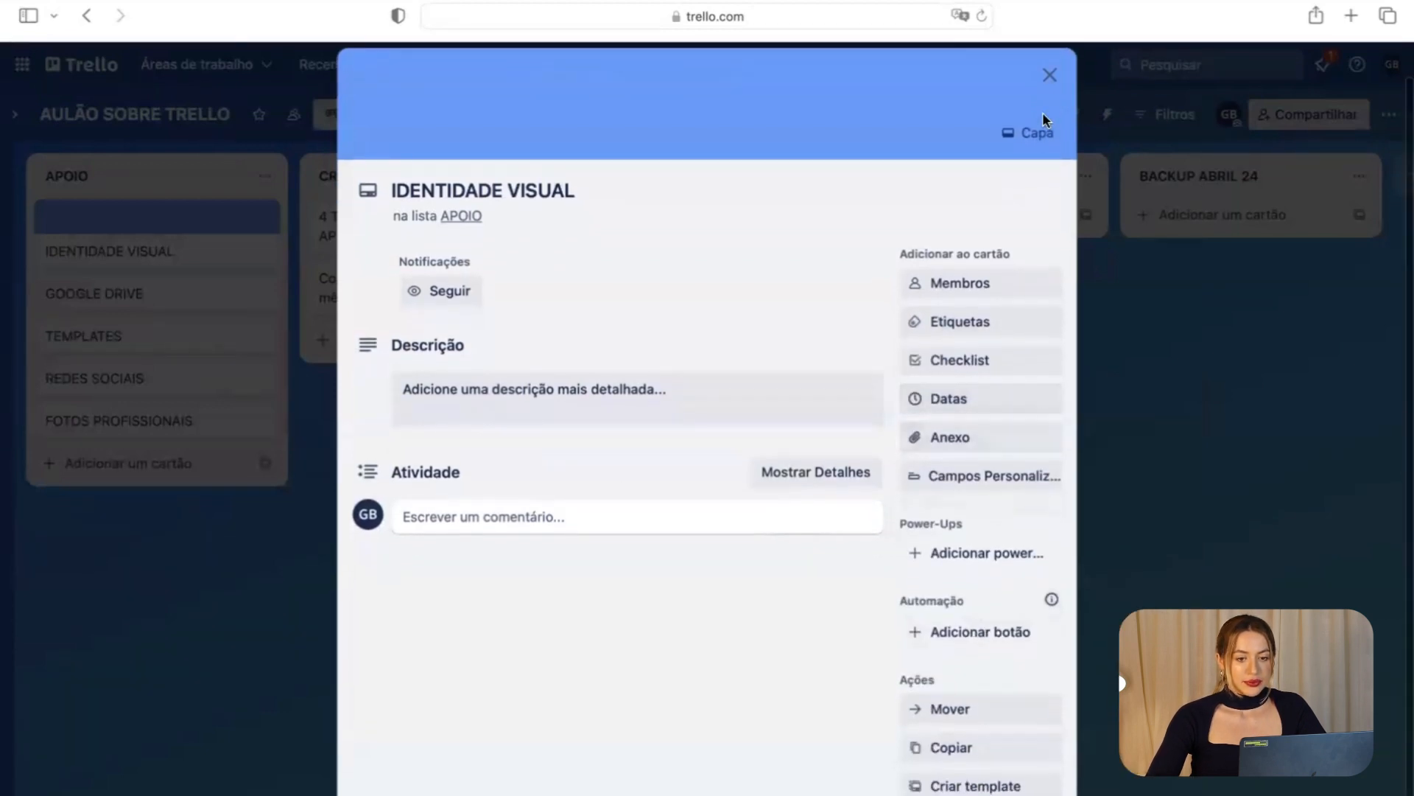
pyautogui.click(1039, 132)
pyautogui.click(1187, 253)
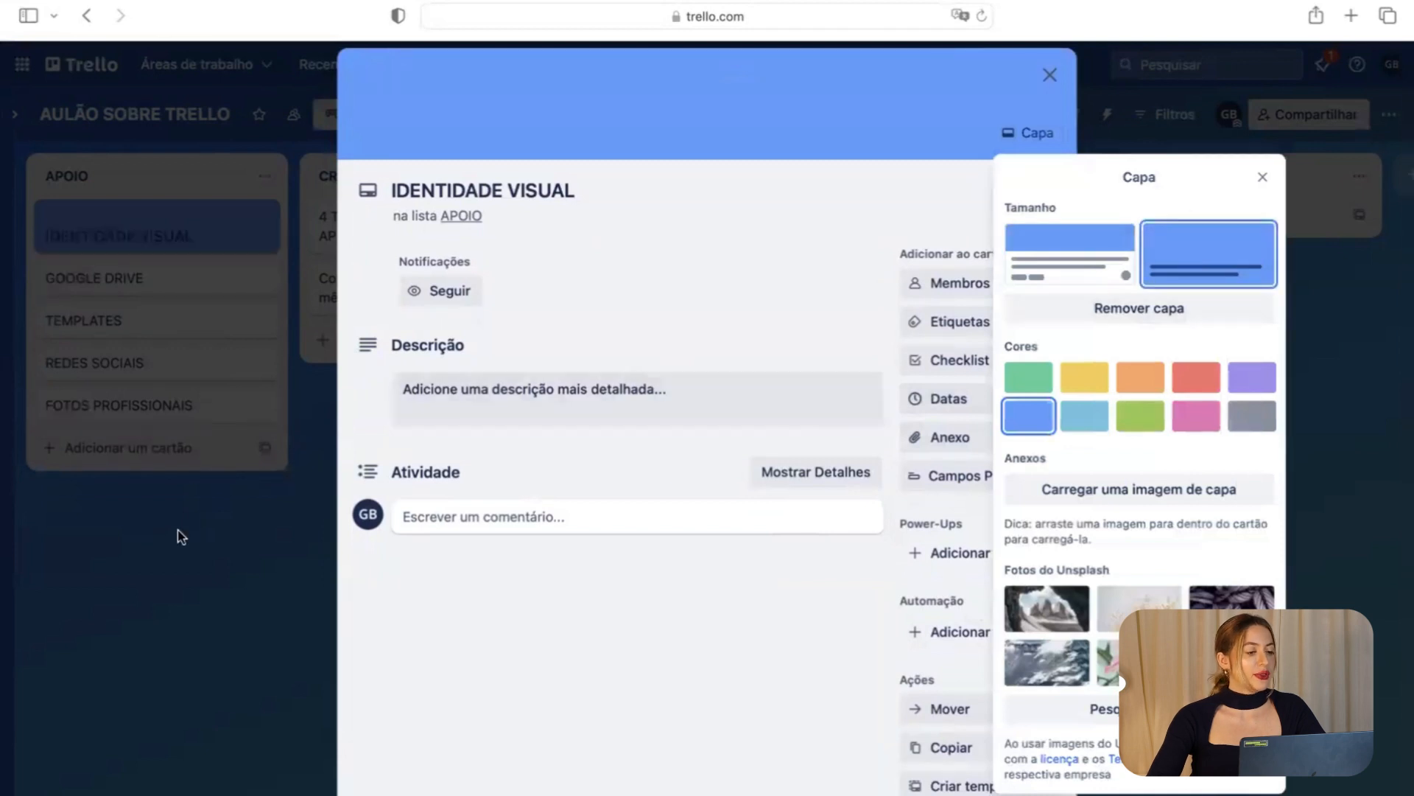
pyautogui.click(178, 529)
pyautogui.click(147, 524)
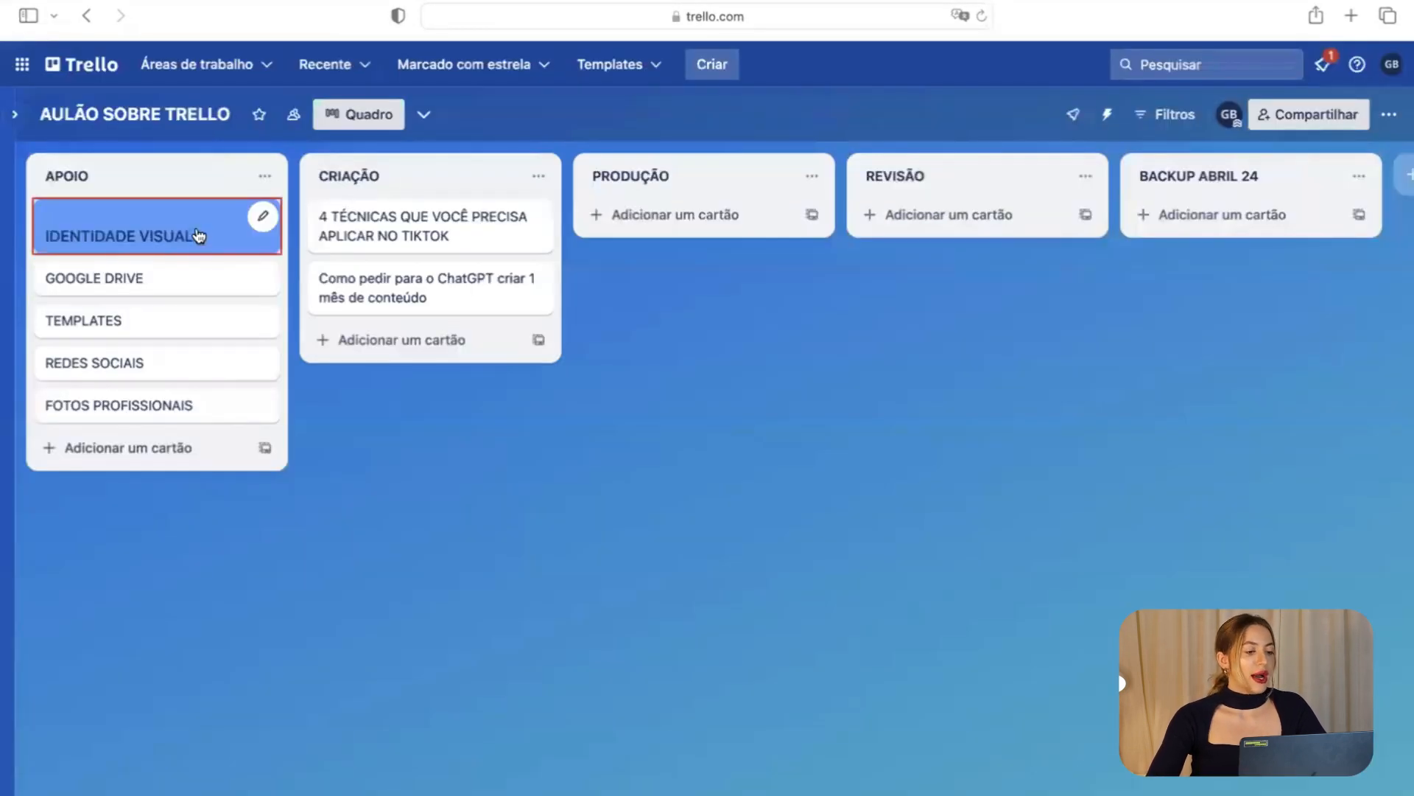
pyautogui.click(186, 271)
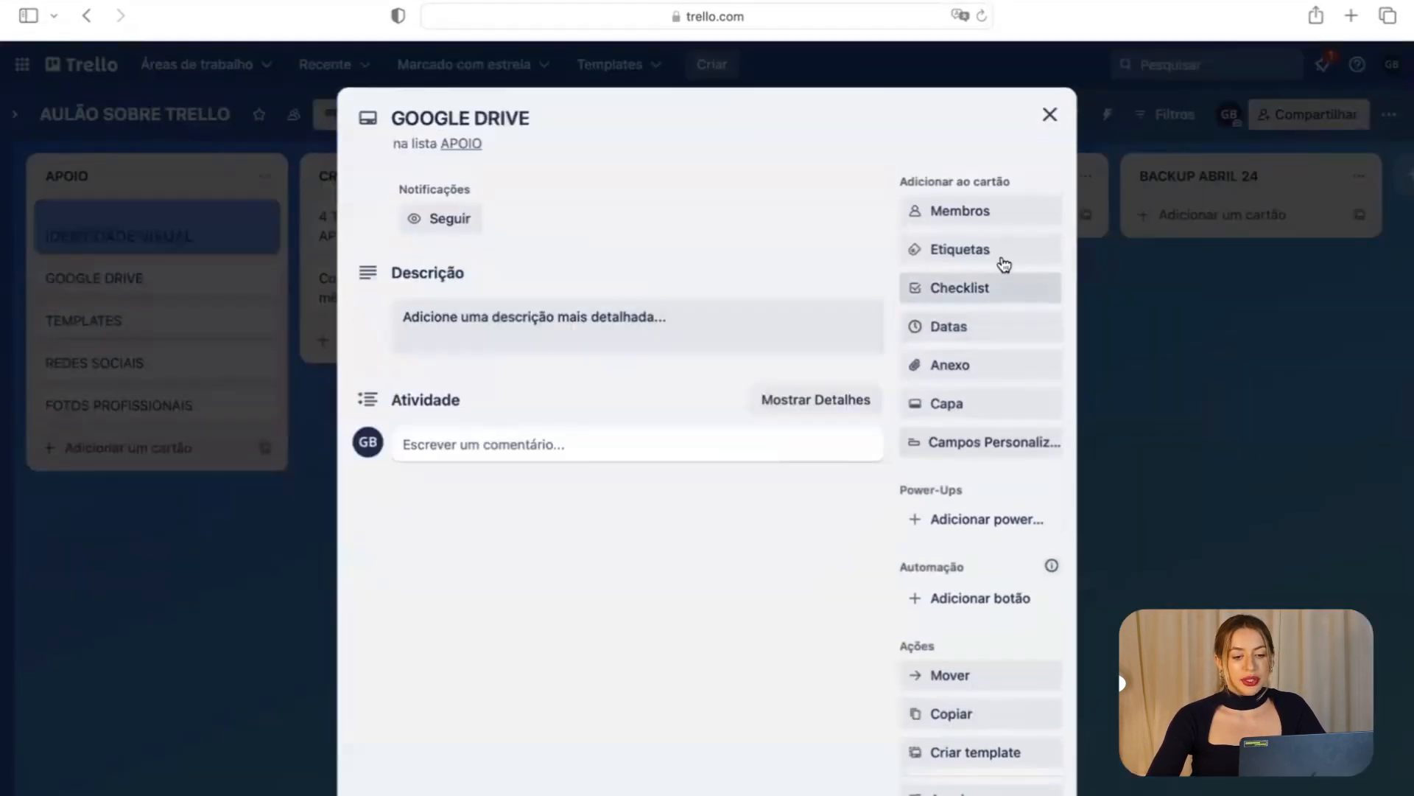
# Give GOOGLE DRIVE a full green cover and TEMPLATES a full purple-leaves photo cover.
pyautogui.click(999, 405)
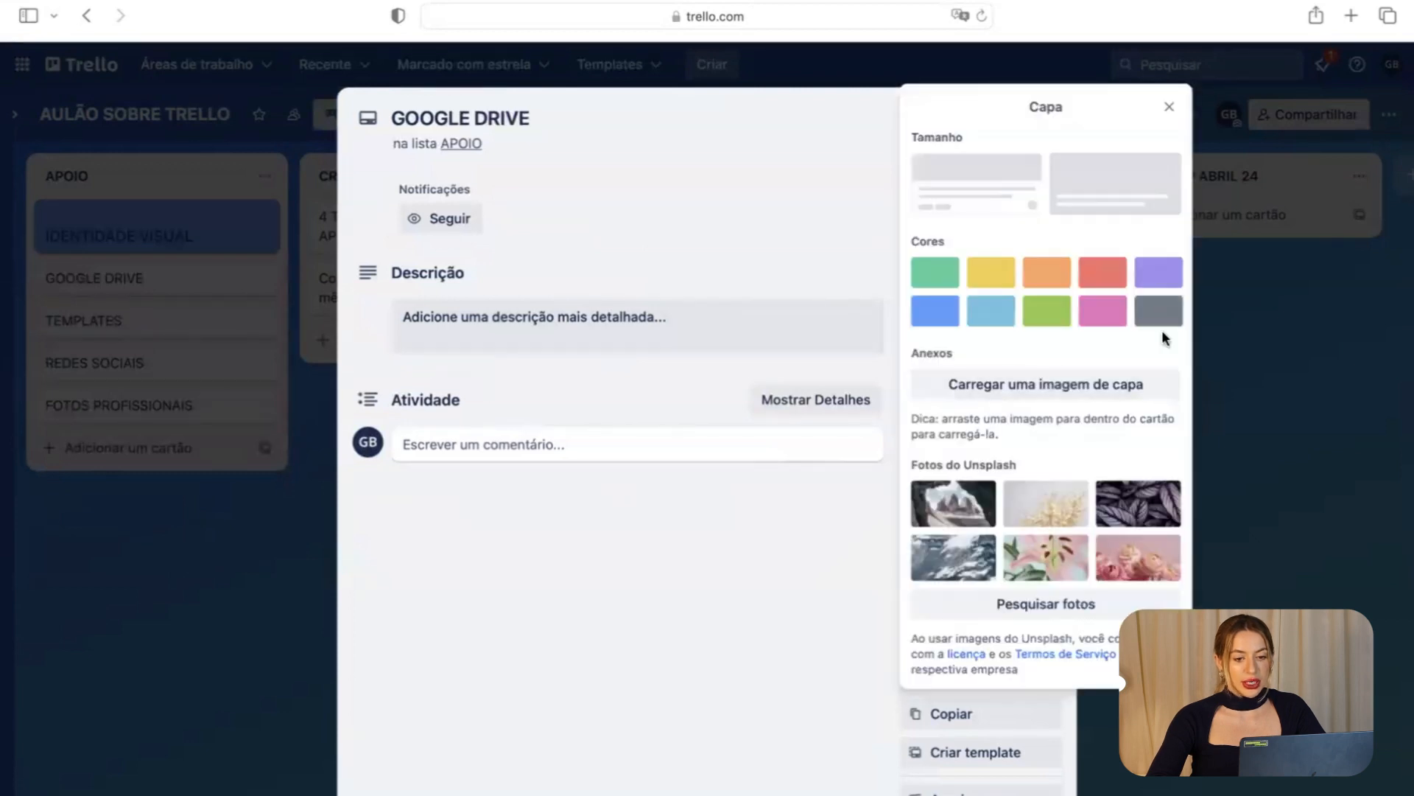
pyautogui.click(1046, 321)
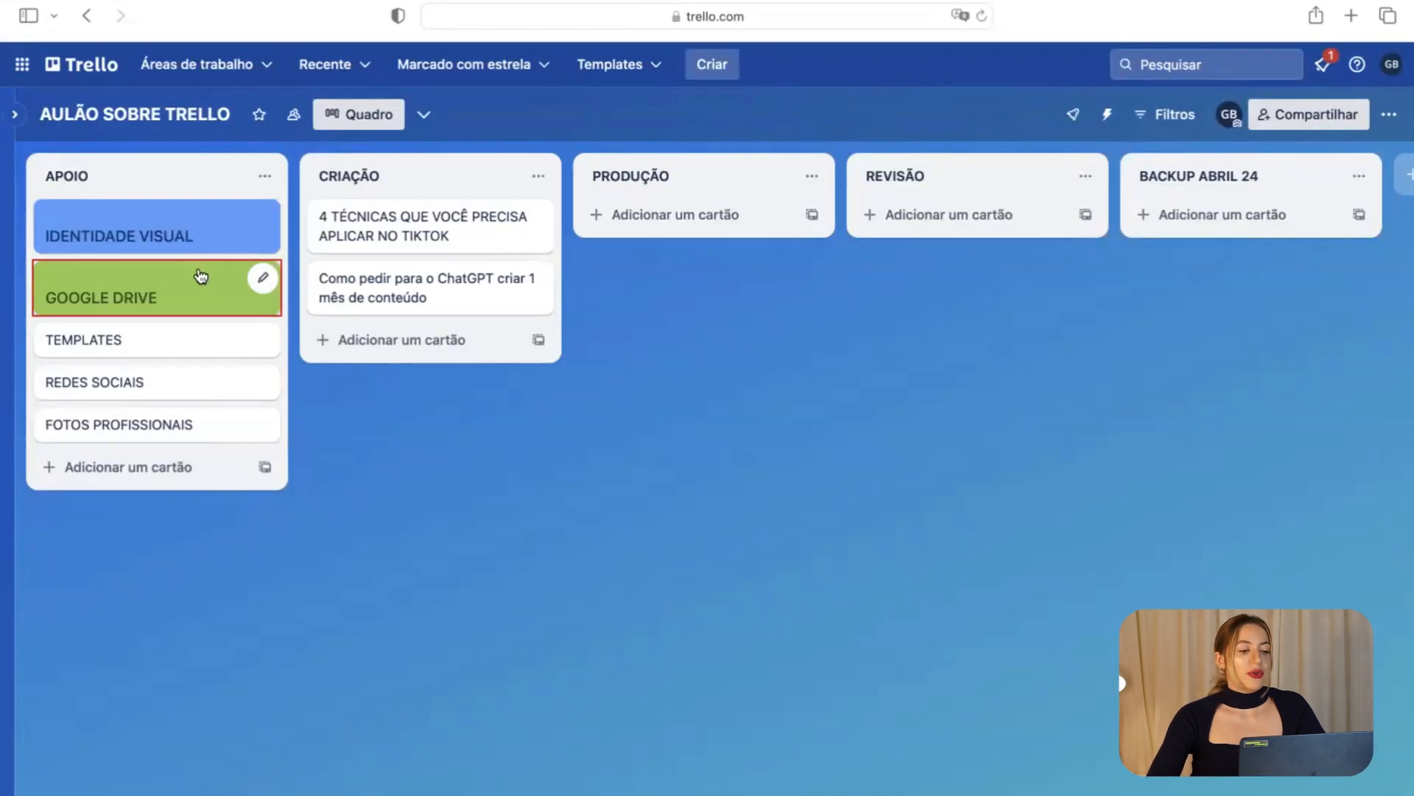
pyautogui.click(197, 334)
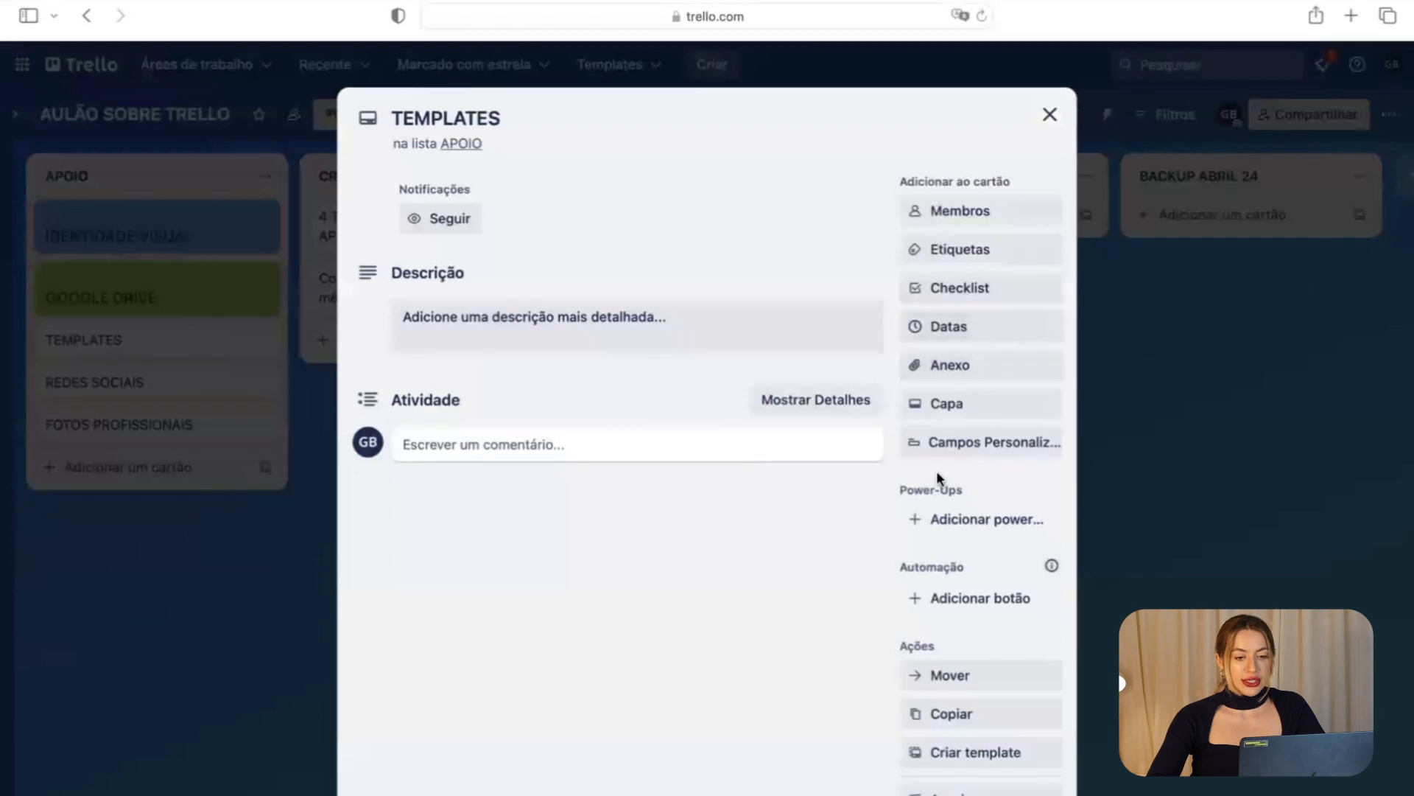
pyautogui.click(985, 402)
pyautogui.click(982, 547)
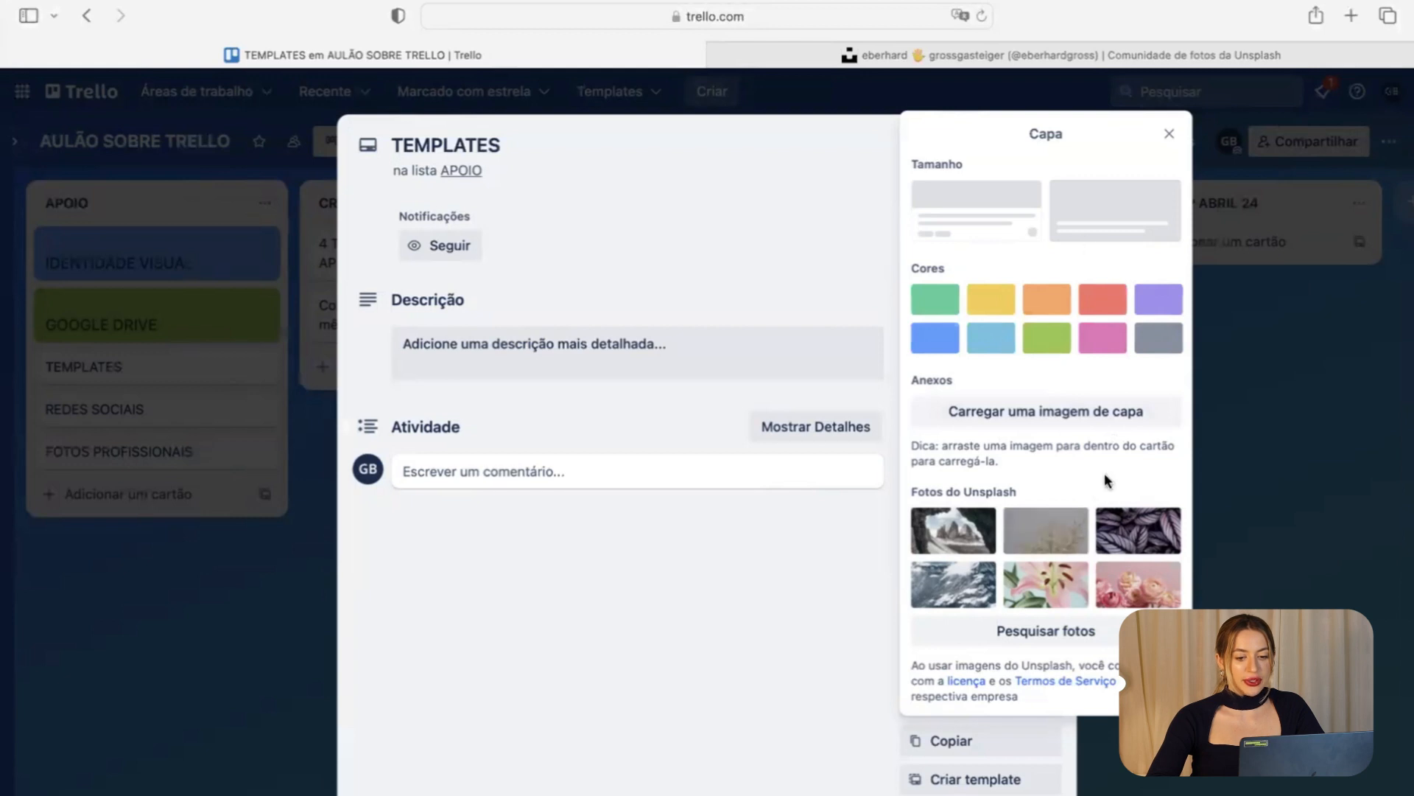
pyautogui.click(1127, 524)
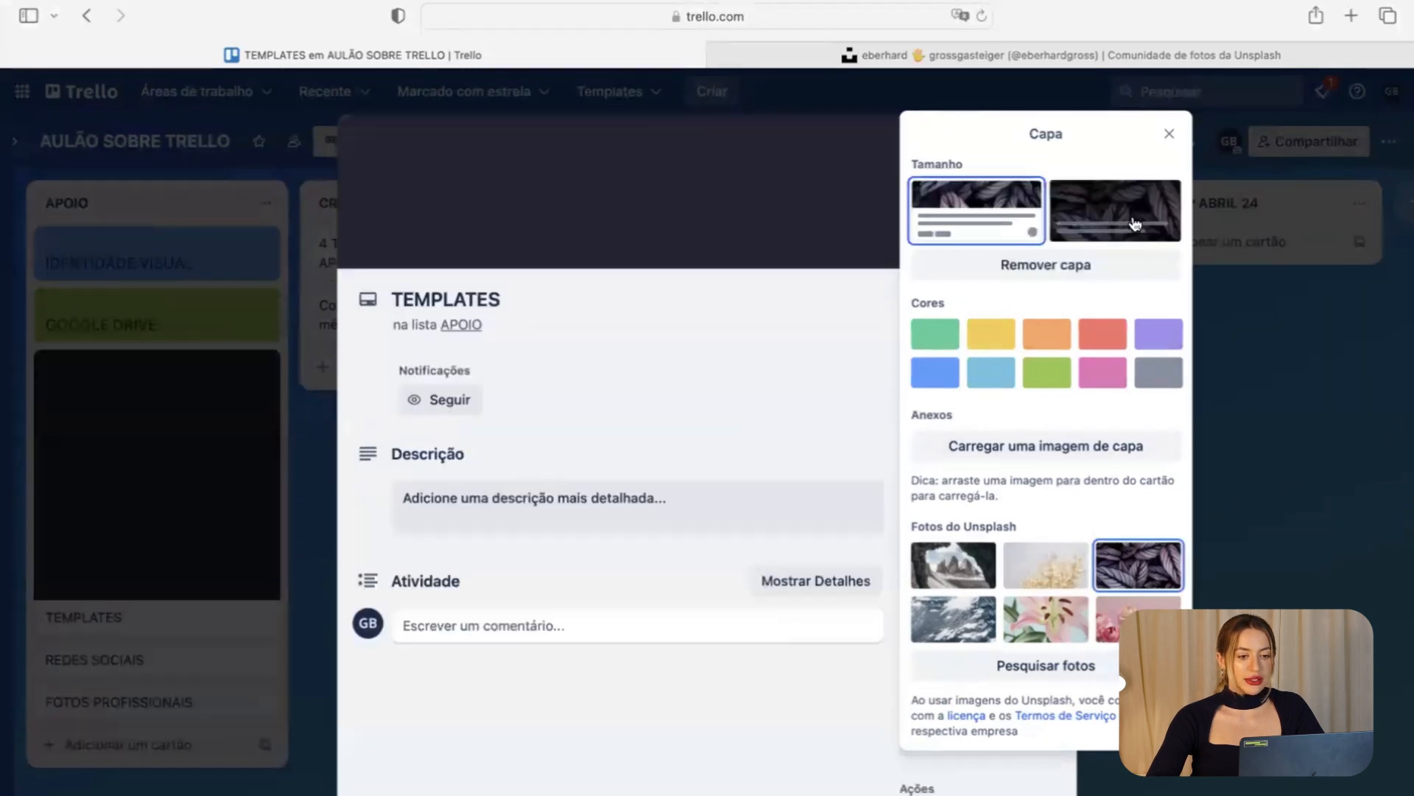
pyautogui.click(1135, 224)
pyautogui.click(214, 530)
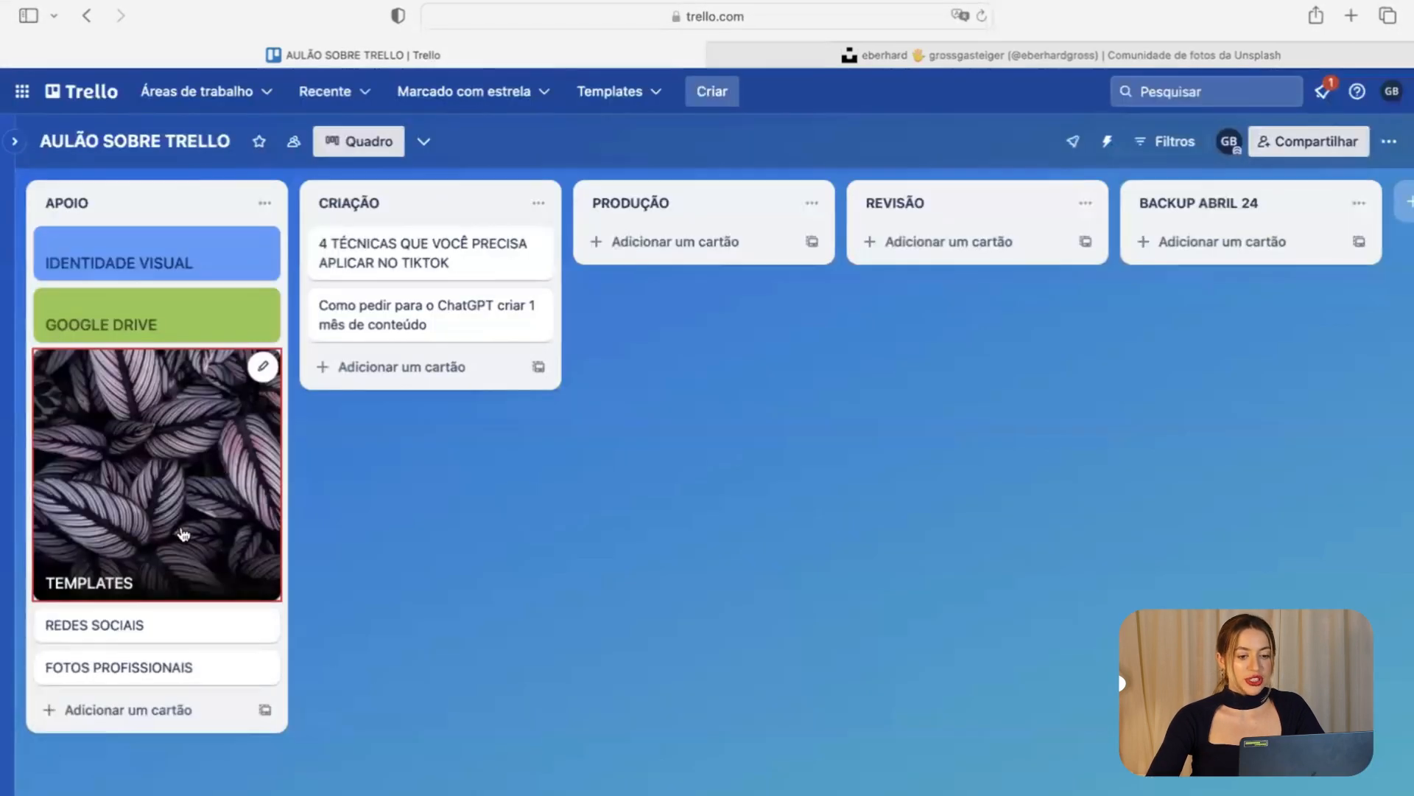
# Swap the TEMPLATES cover to the snowy mountain photo.
pyautogui.click(184, 533)
pyautogui.click(1046, 241)
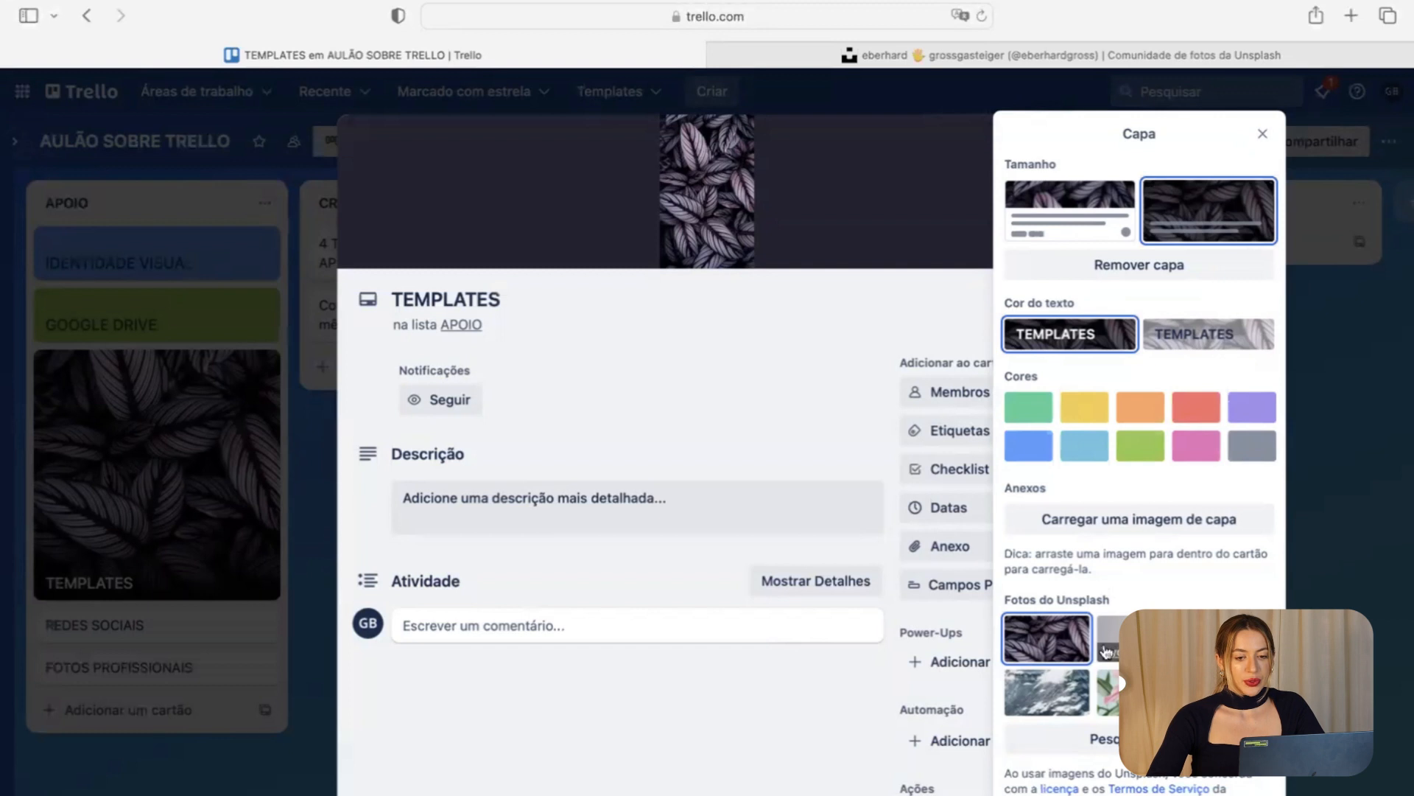
pyautogui.click(1046, 692)
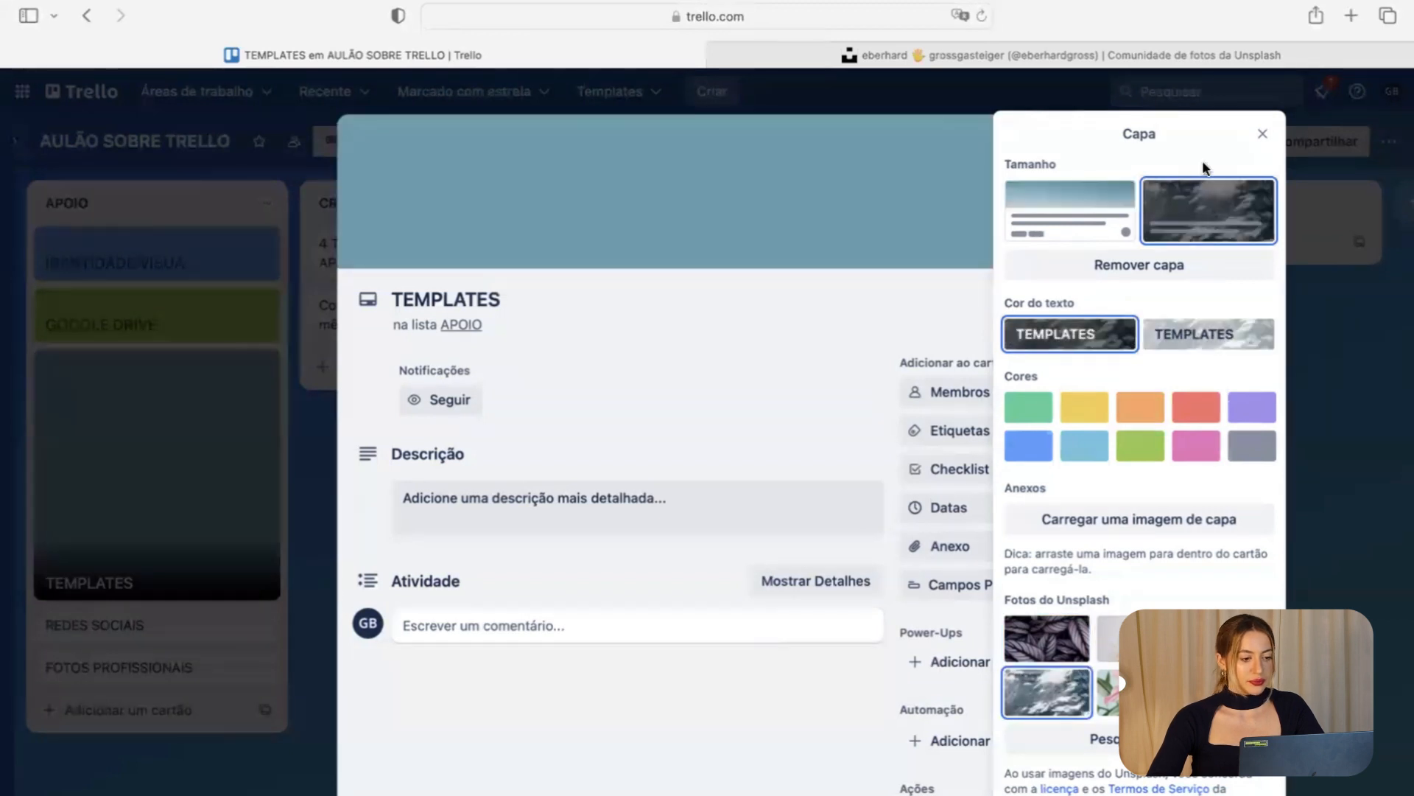
pyautogui.click(1263, 133)
pyautogui.click(280, 598)
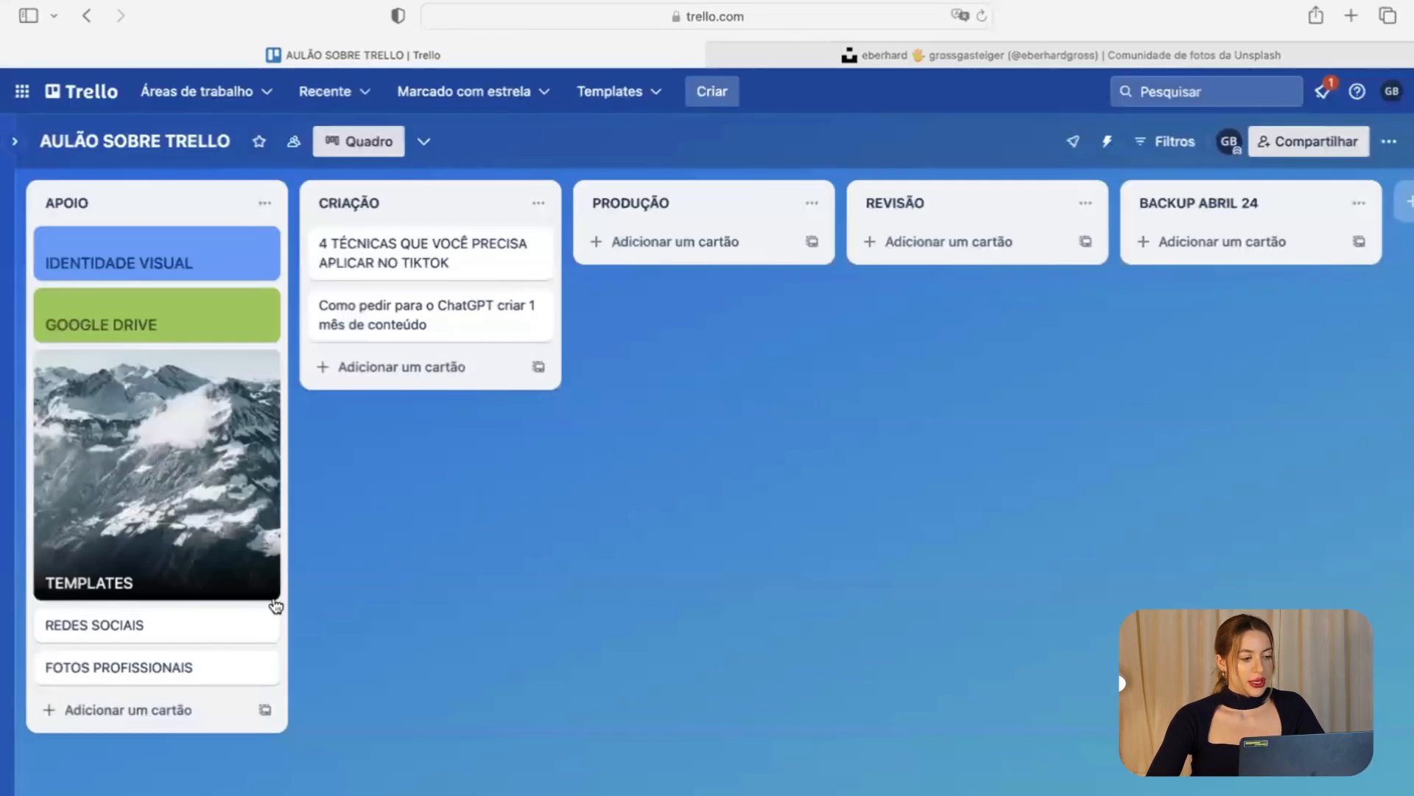
# Give REDES SOCIAIS a blue cover and FOTOS PROFISSIONAIS a full-size green cover.
pyautogui.click(191, 628)
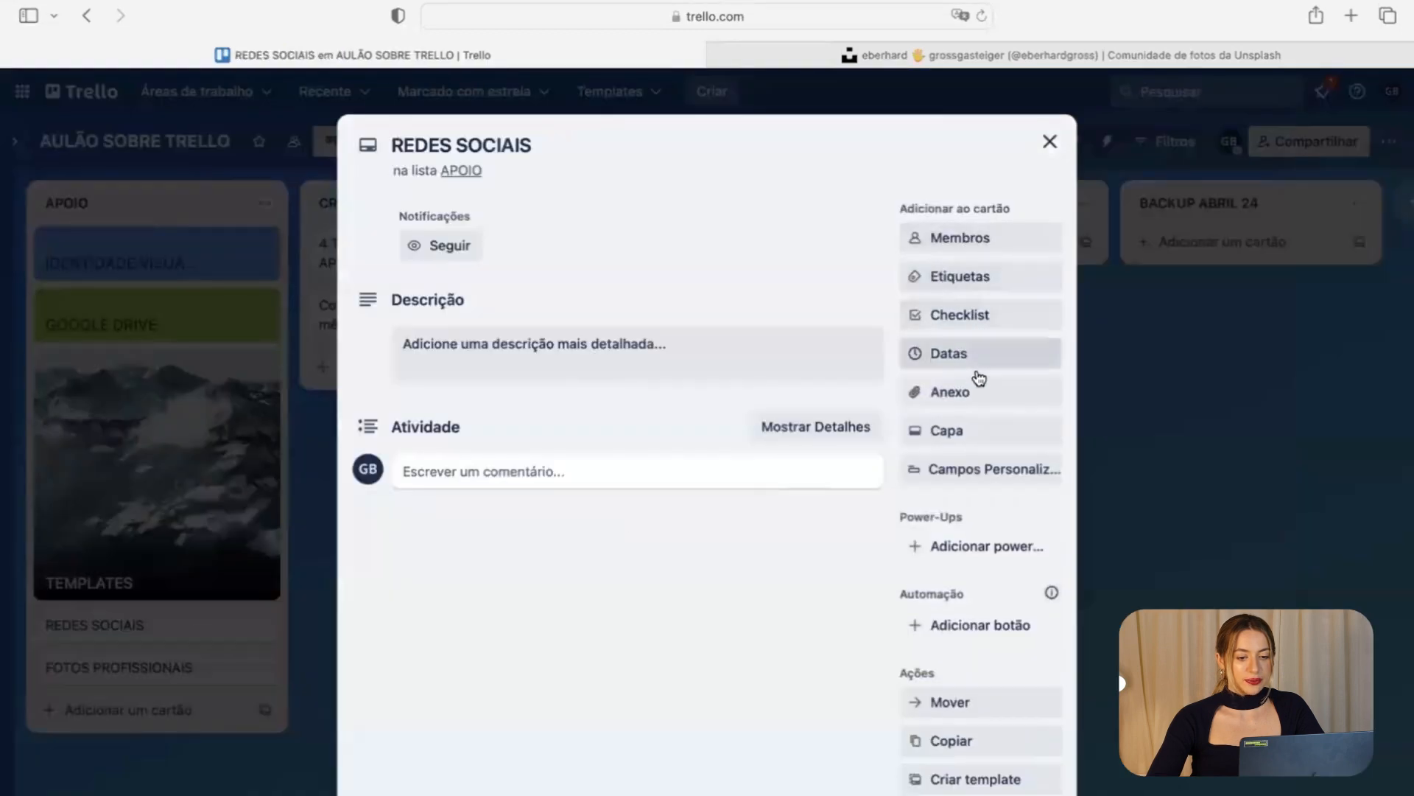
pyautogui.click(994, 436)
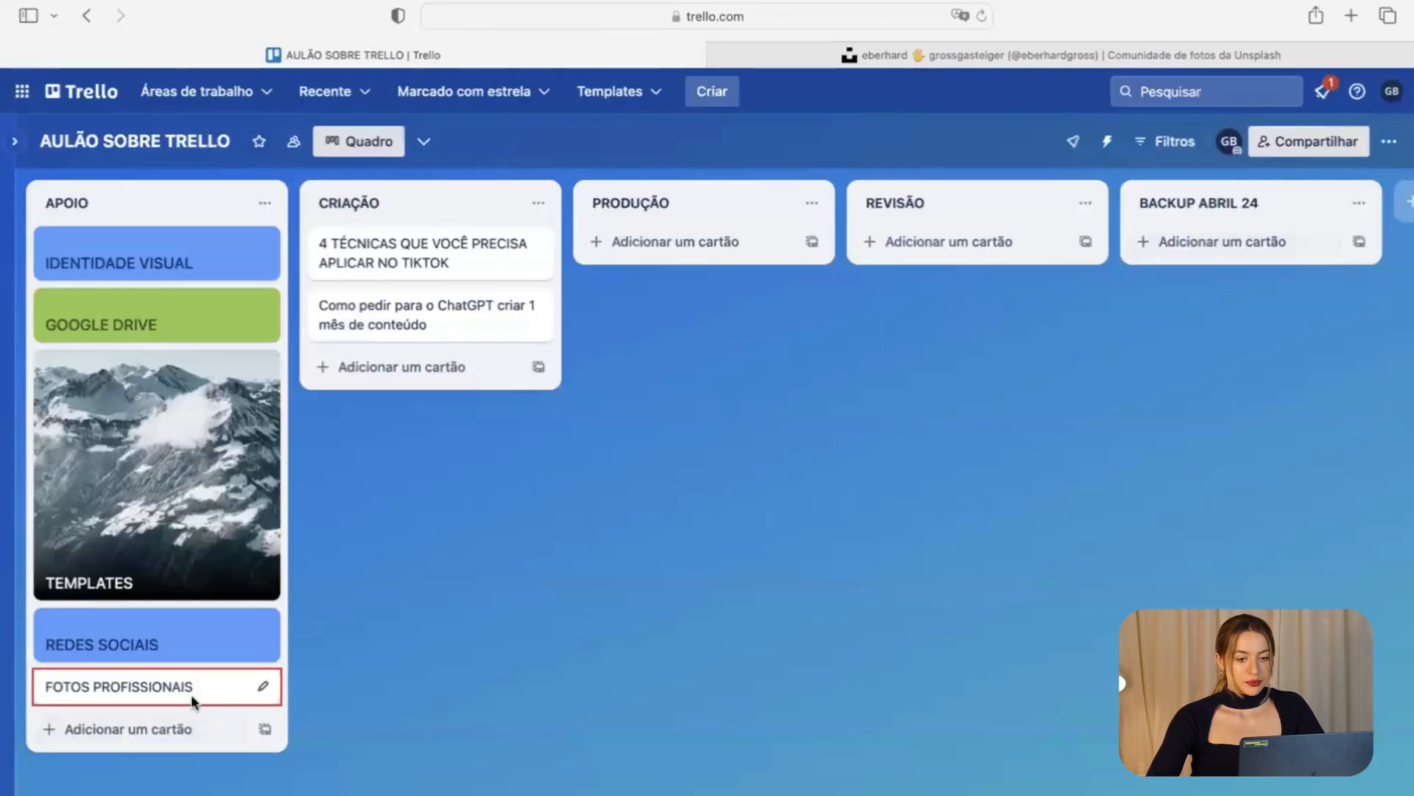
pyautogui.click(192, 701)
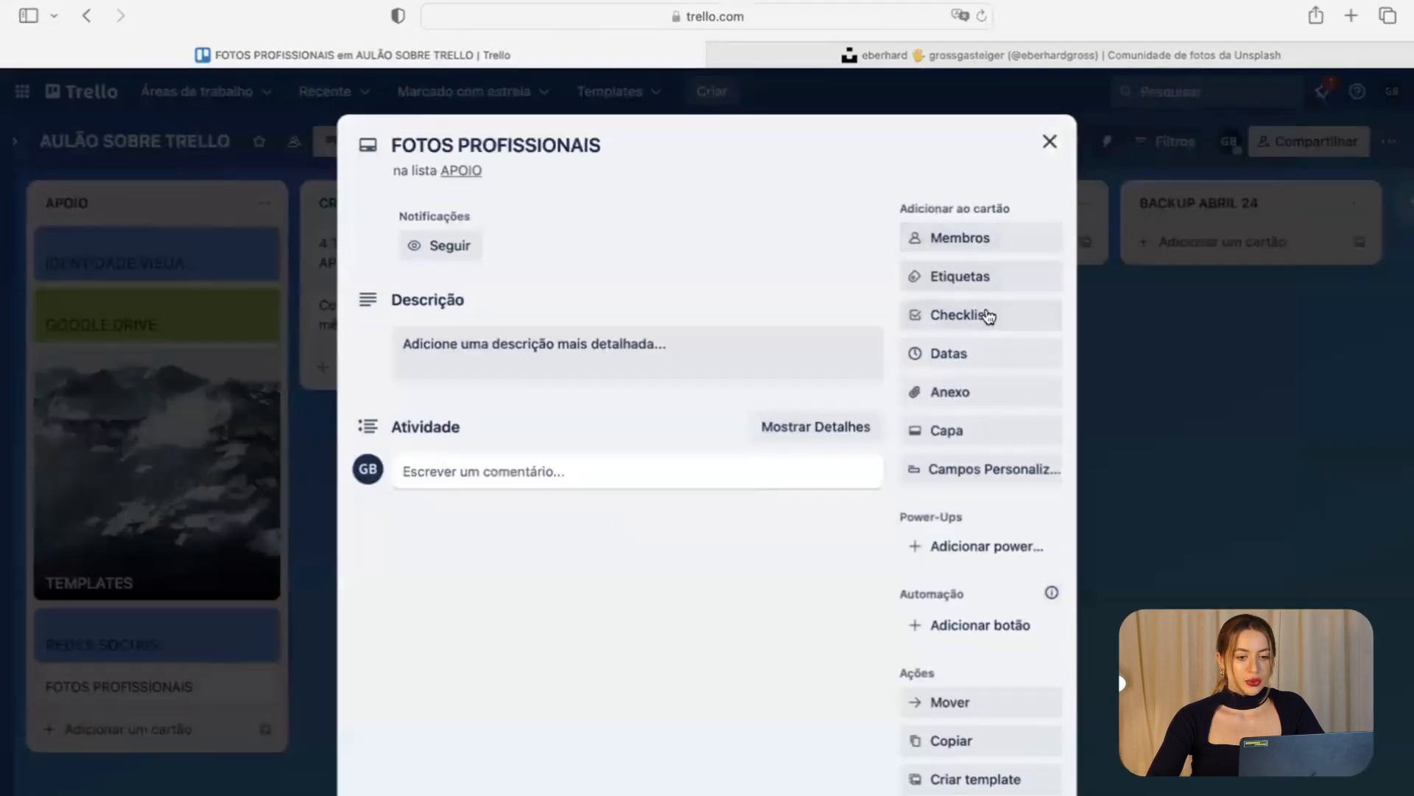
pyautogui.click(968, 441)
pyautogui.click(1057, 341)
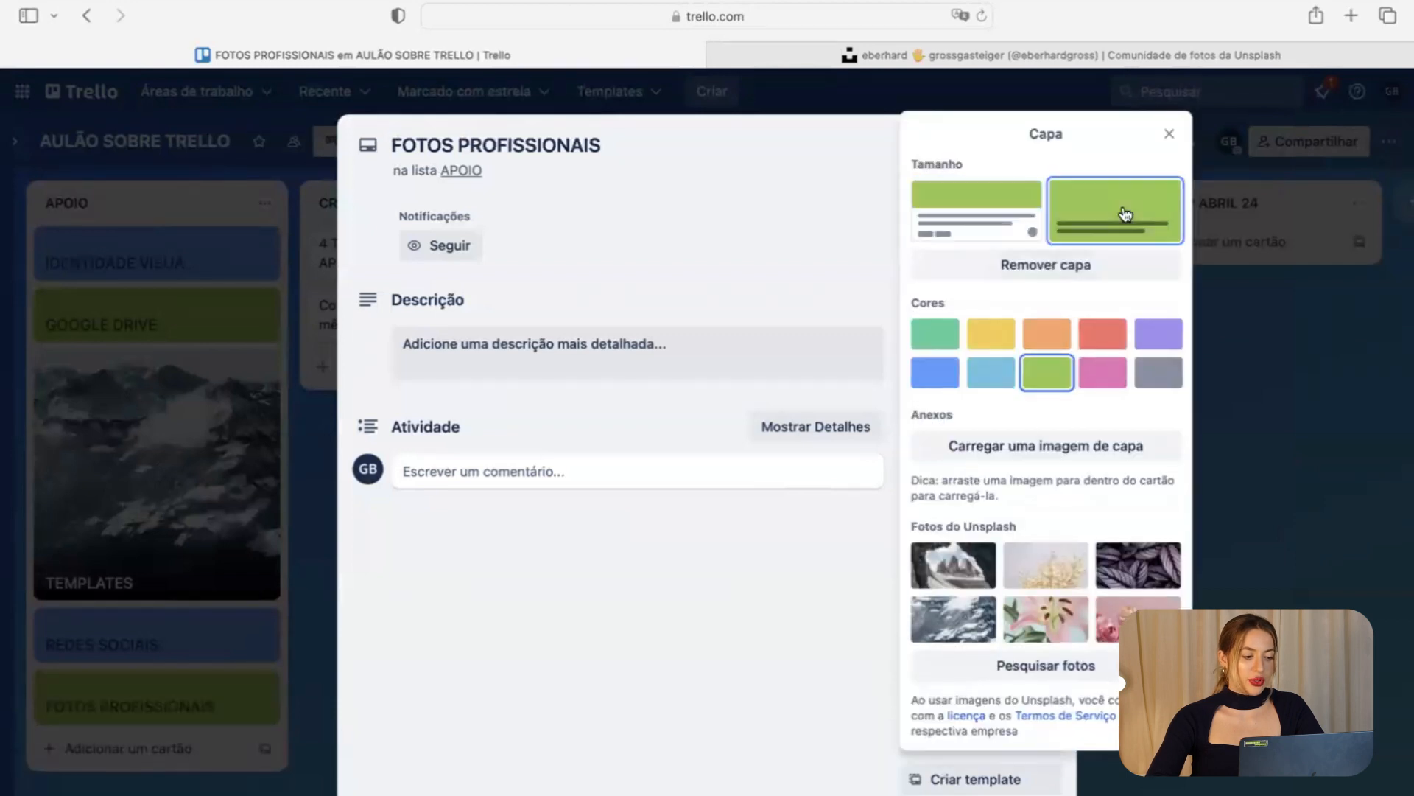
pyautogui.click(1121, 215)
pyautogui.click(1264, 265)
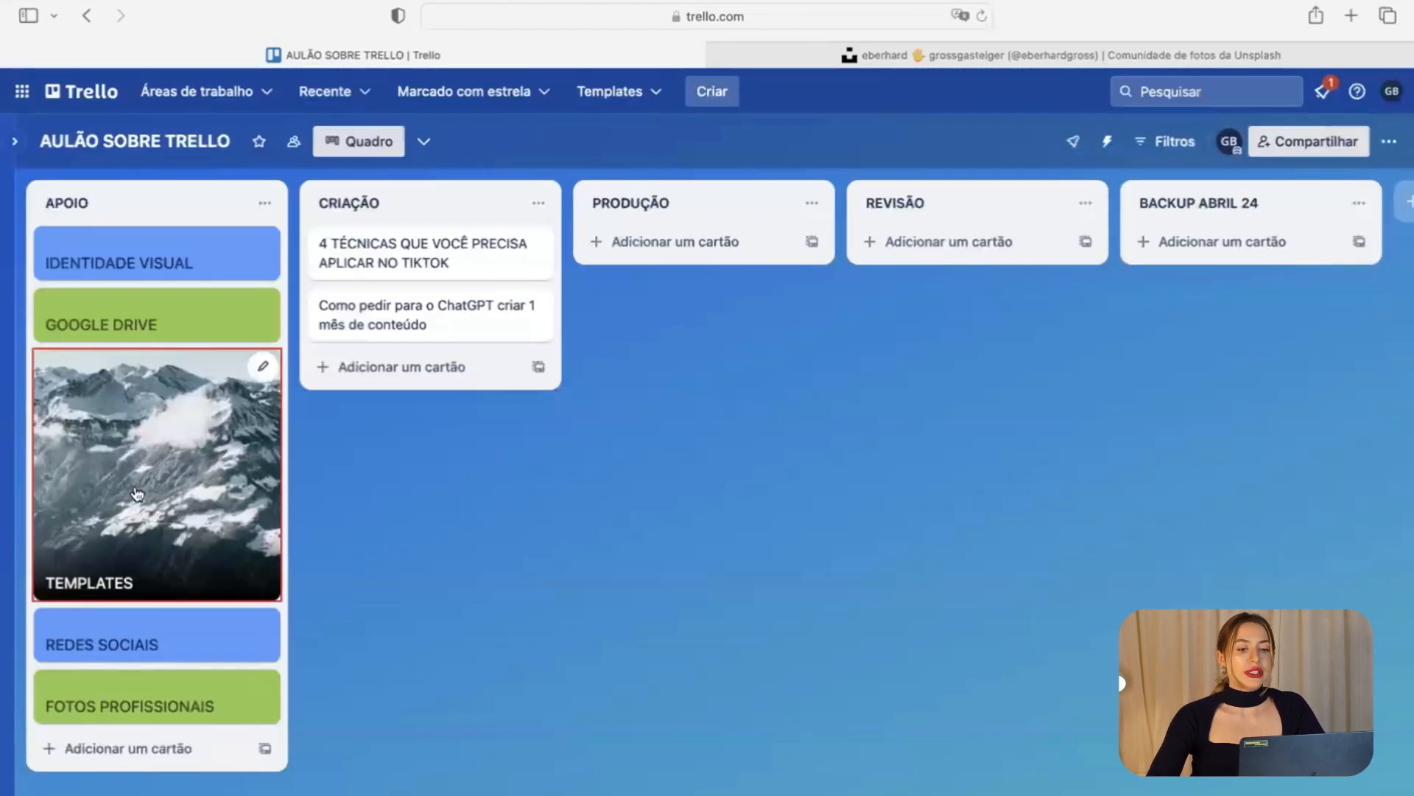
# Close the Unsplash page and preview attachment 01 of the other board's TEMPLATES card at full size.
pyautogui.click(717, 57)
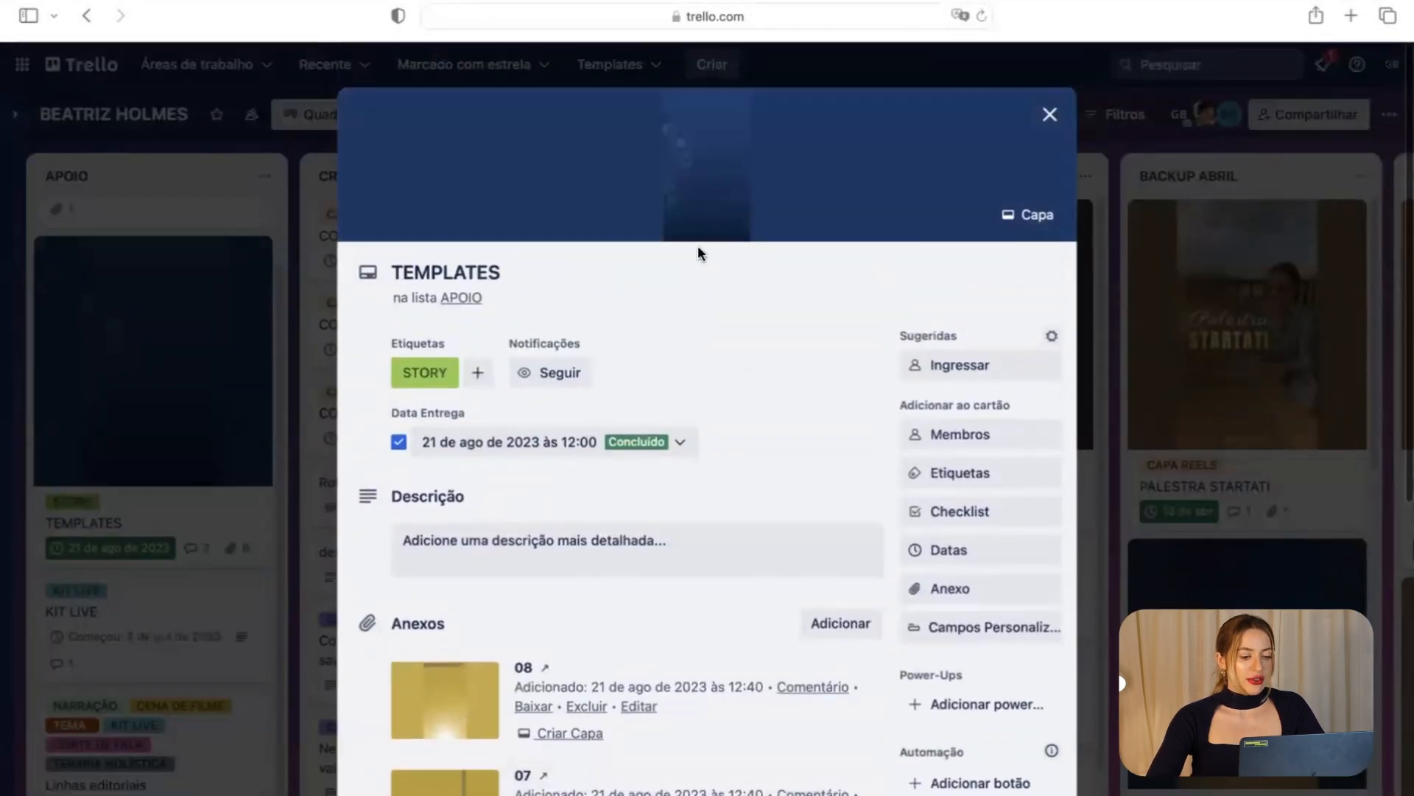
pyautogui.scroll(-3, 646, 466)
pyautogui.scroll(-4, 645, 466)
pyautogui.scroll(-5, 545, 608)
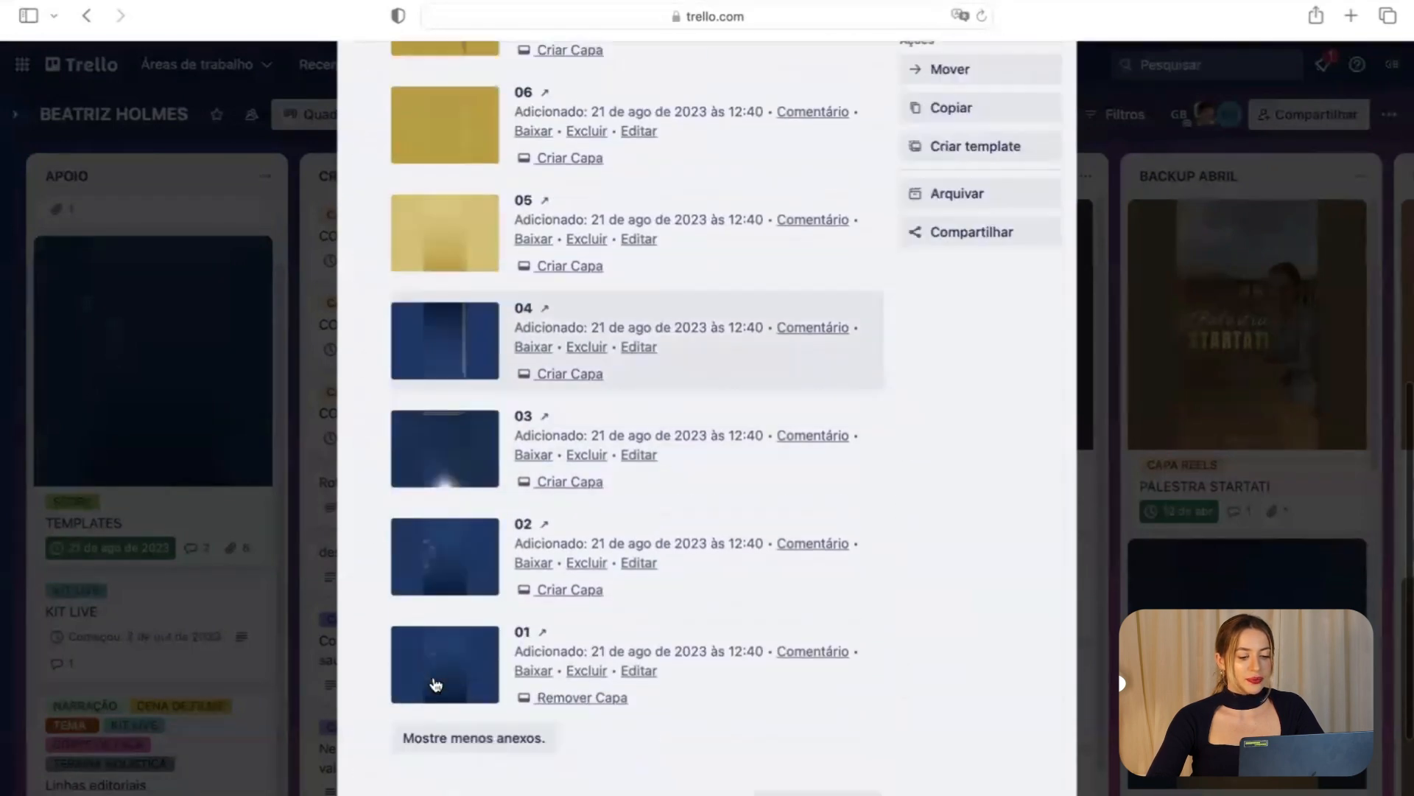
pyautogui.click(483, 576)
pyautogui.scroll(-10, 614, 548)
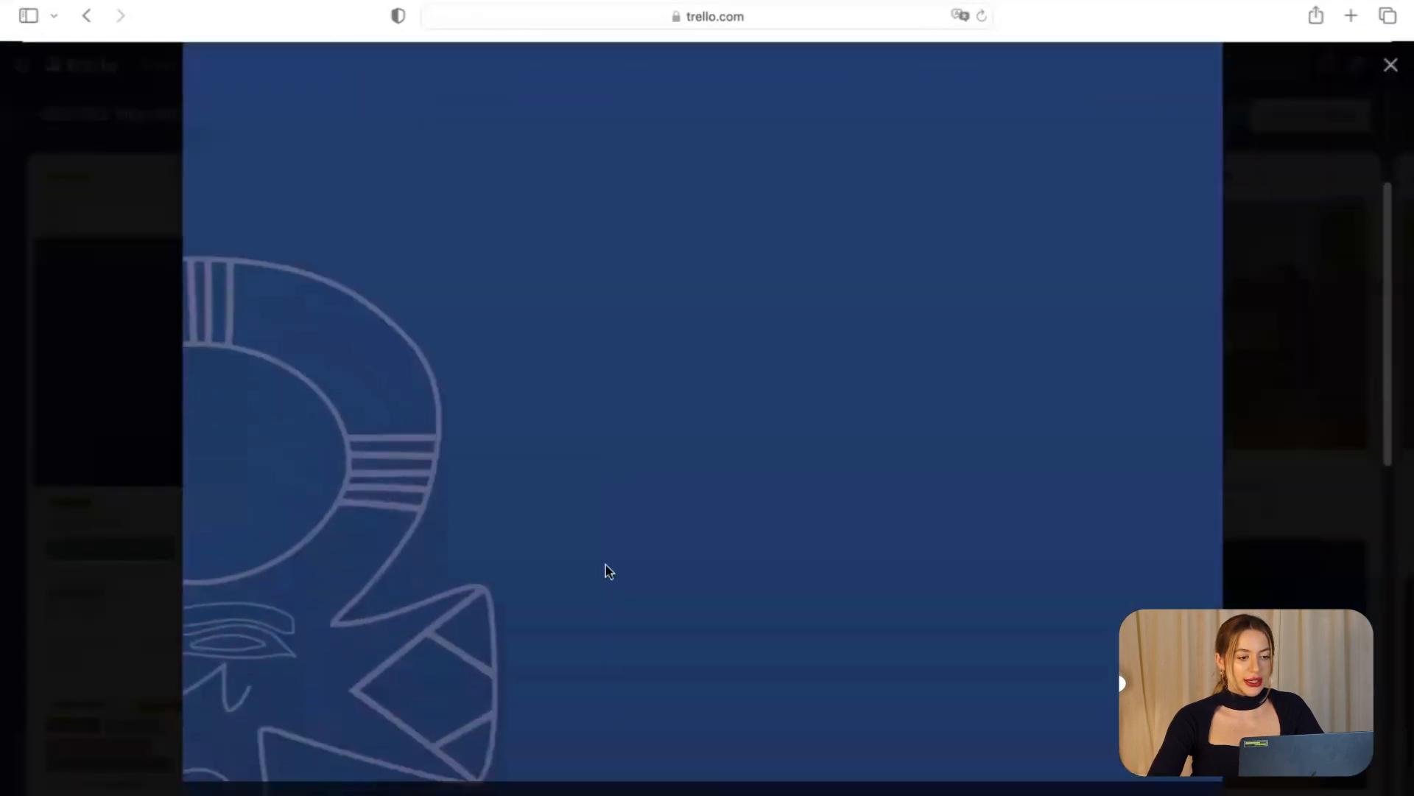
# Paste the copied blue template image into the TEMPLATES card description on AULÃO SOBRE TRELLO.
pyautogui.scroll(2, 611, 545)
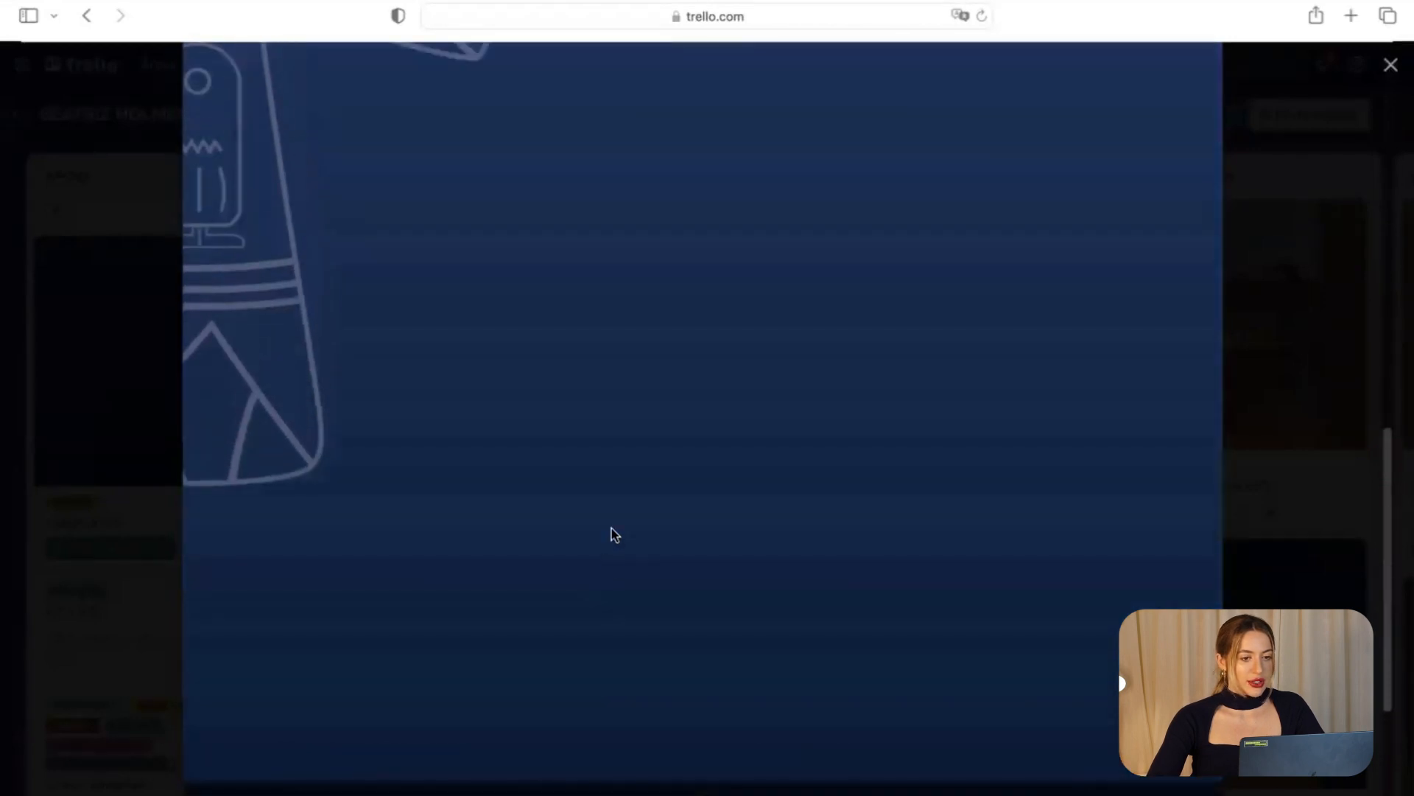
pyautogui.press('super+t')
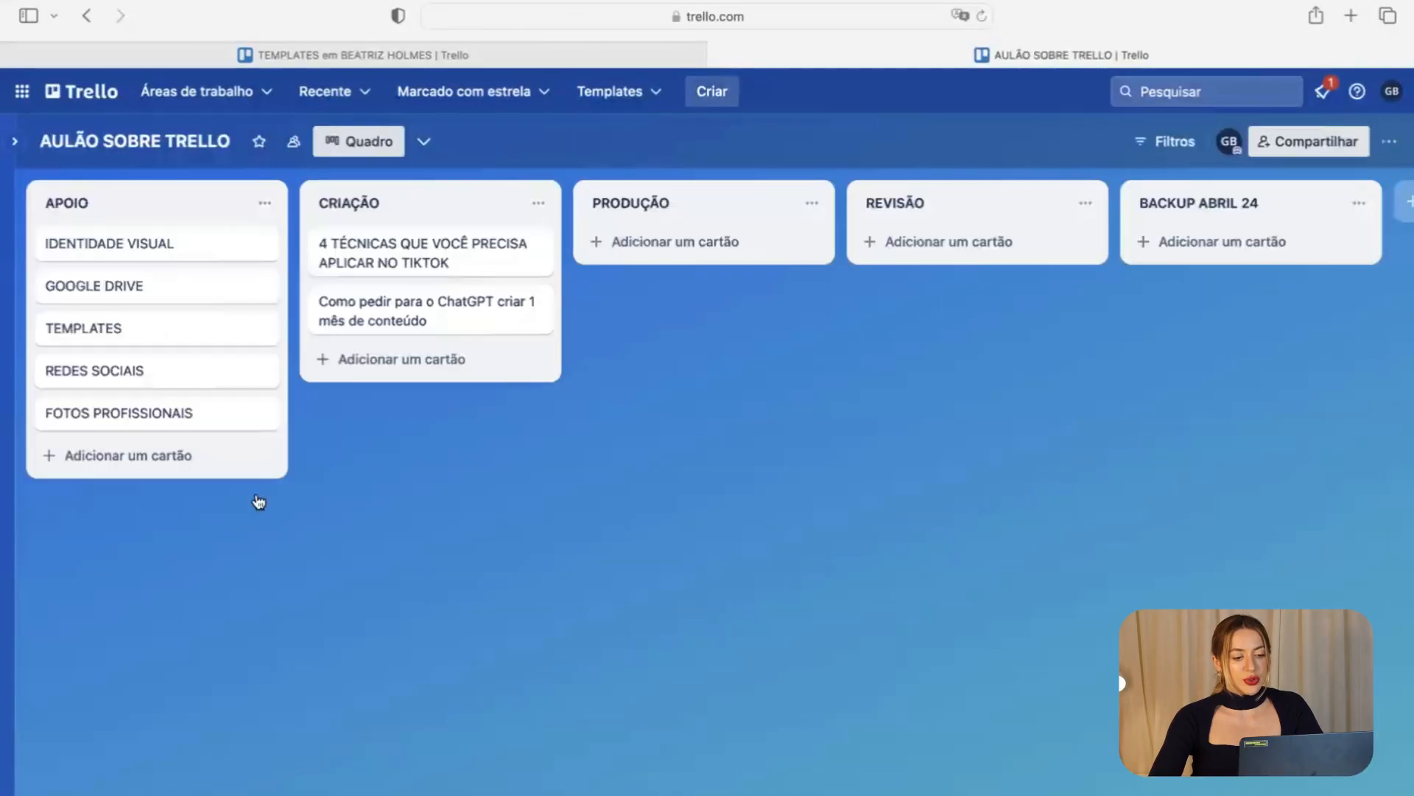
pyautogui.click(251, 500)
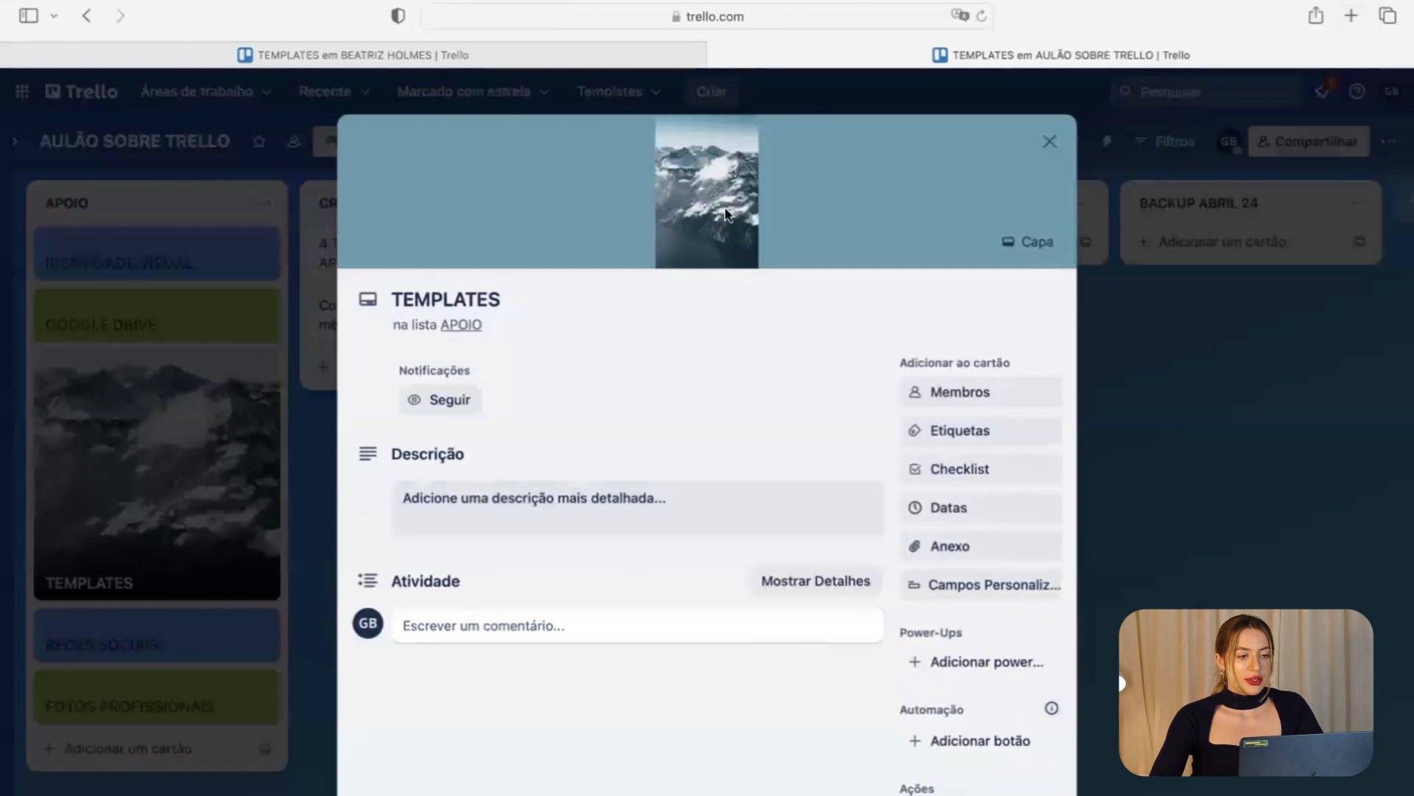
pyautogui.click(609, 514)
pyautogui.press('super+v')
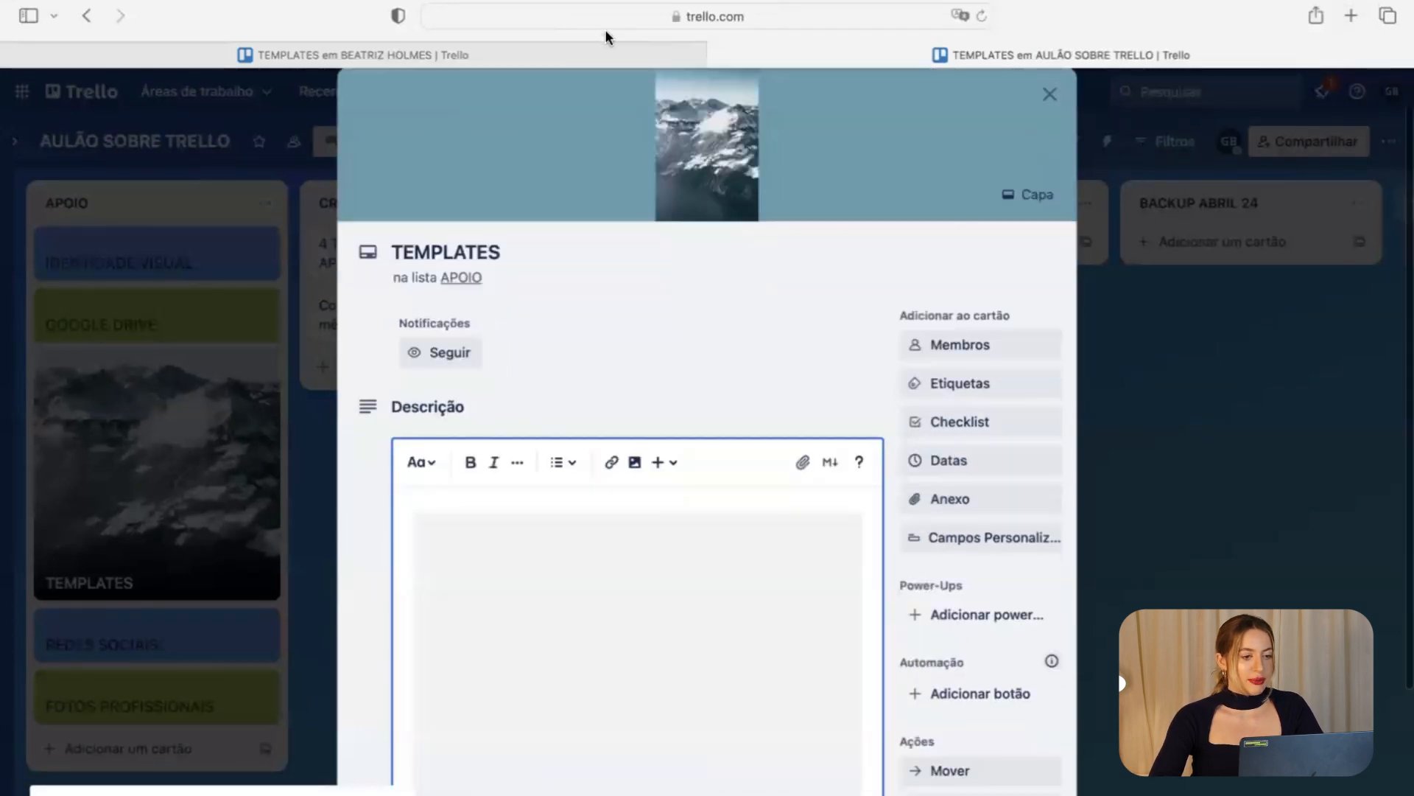
# Delete the pasted image from the description, leaving image.png as a card attachment.
pyautogui.scroll(-5, 598, 349)
pyautogui.scroll(-2, 610, 464)
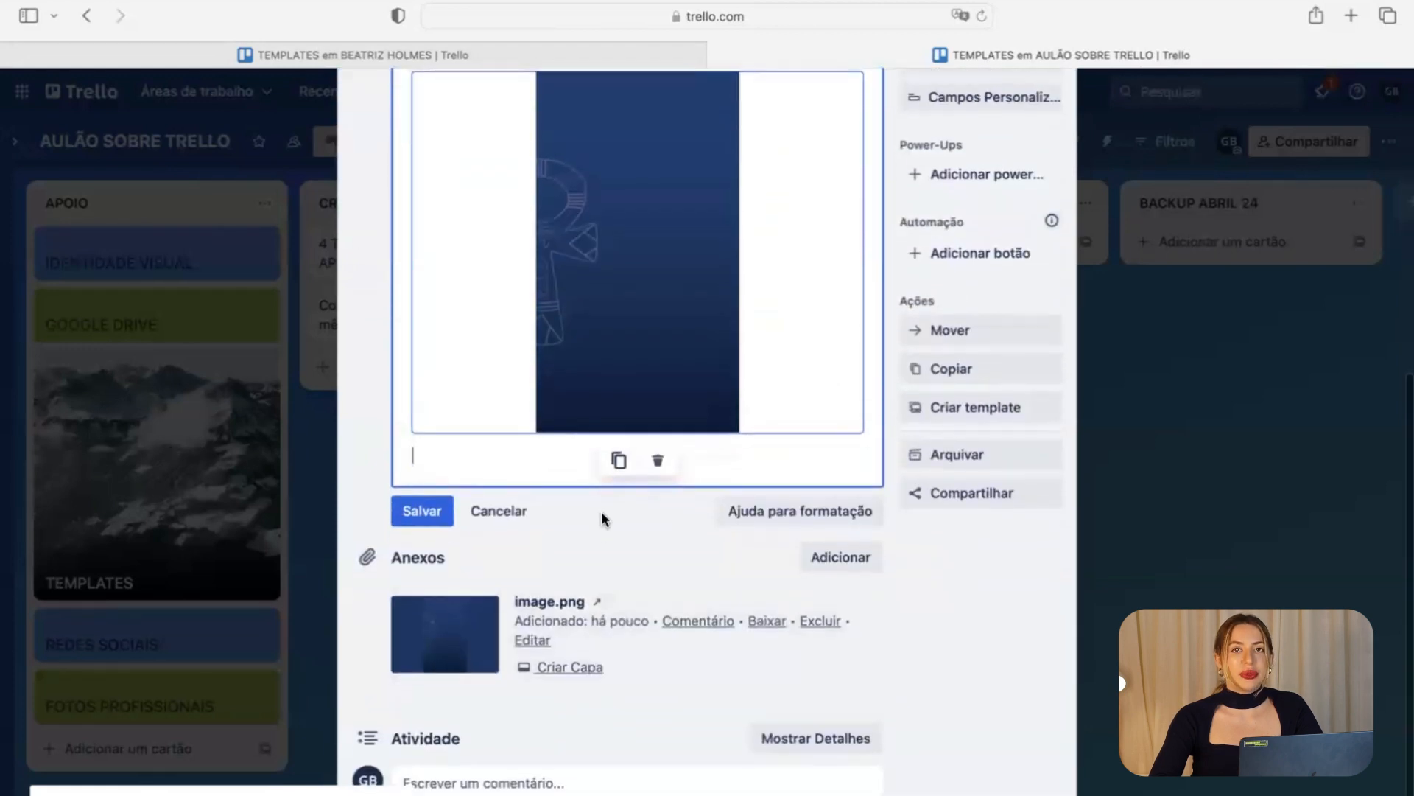
pyautogui.click(658, 462)
pyautogui.click(457, 398)
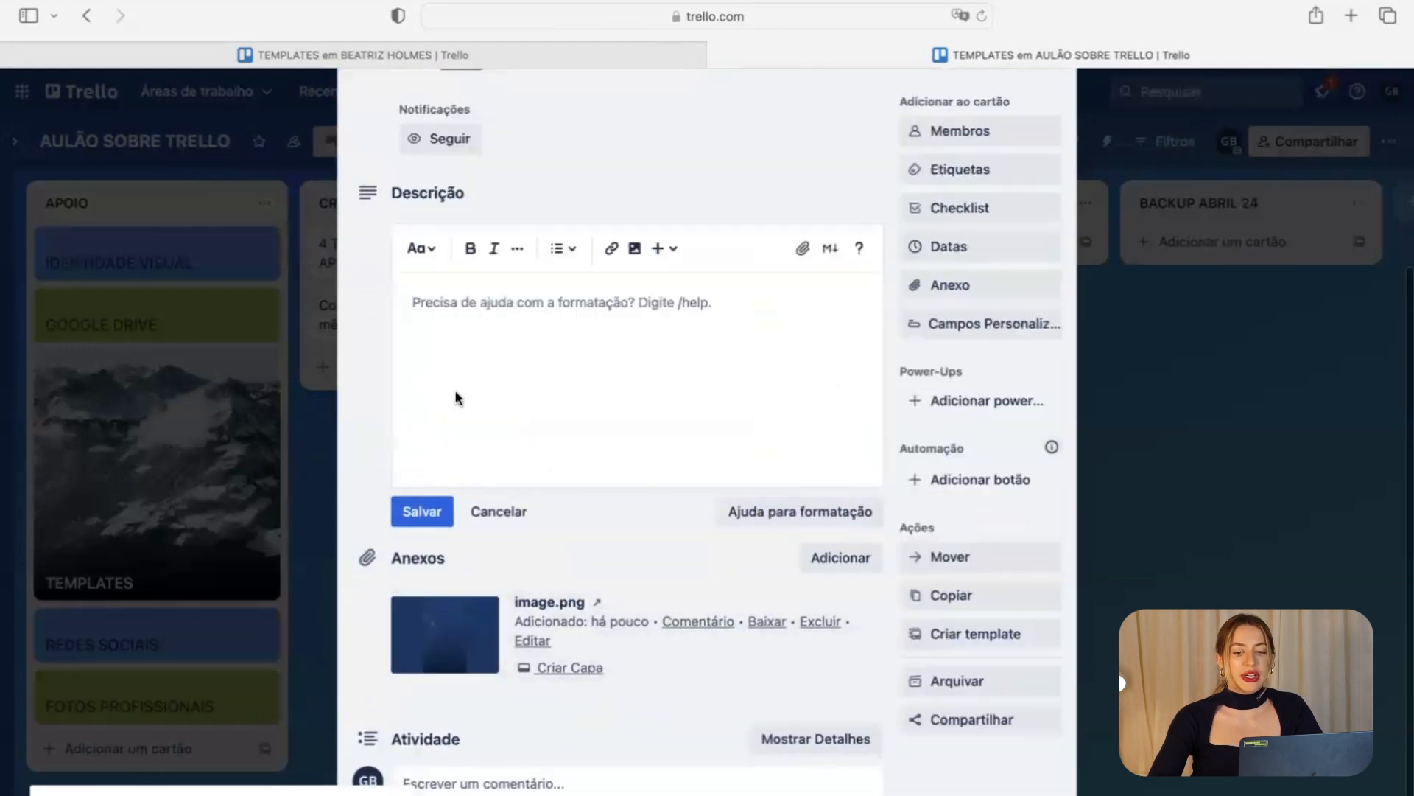
pyautogui.click(448, 57)
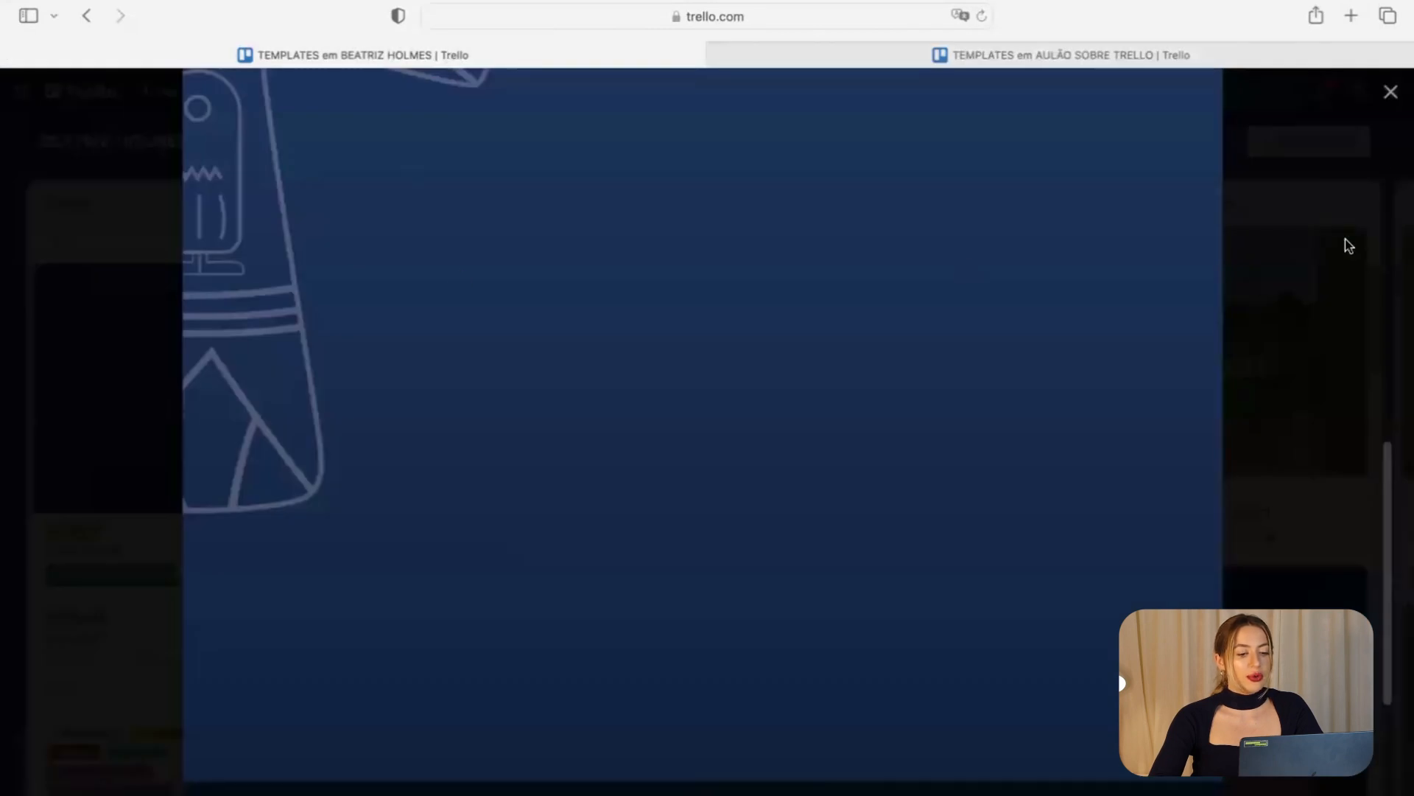
# Copy yellow attachment 05 from the other board and paste it into the TEMPLATES description.
pyautogui.press('Escape')
pyautogui.scroll(1, 428, 391)
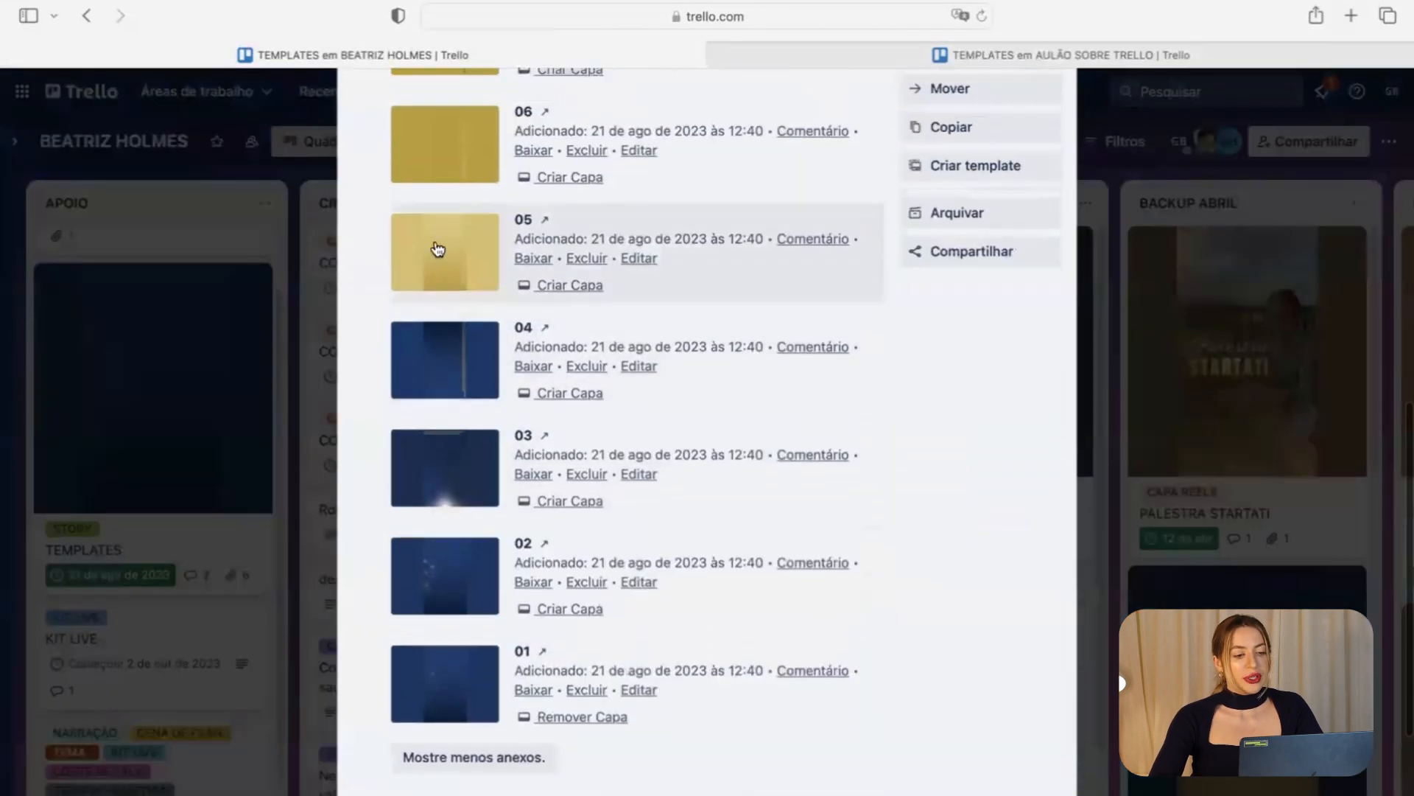
pyautogui.click(435, 250)
pyautogui.rightClick(576, 302)
pyautogui.click(687, 463)
pyautogui.click(982, 59)
pyautogui.click(639, 458)
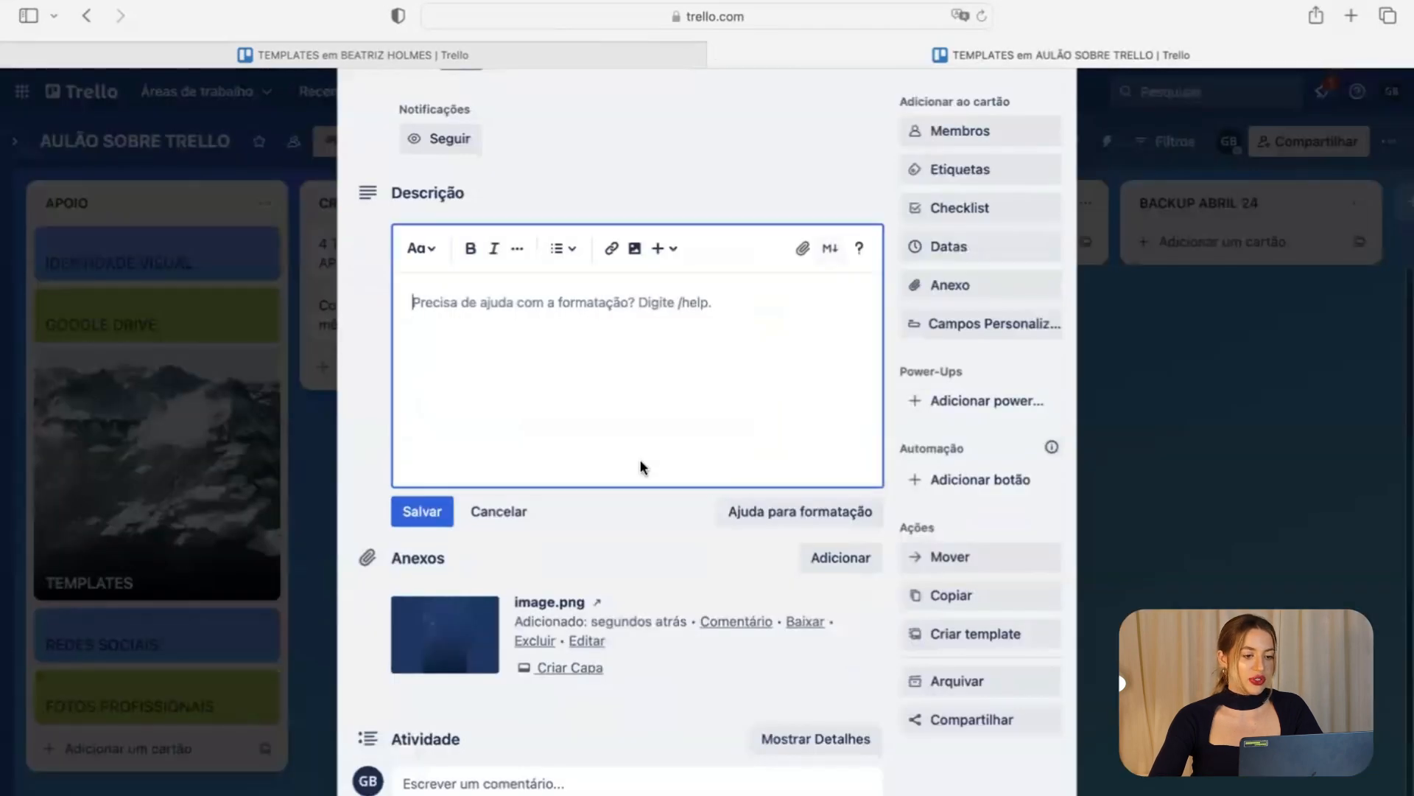
pyautogui.press('super+v')
# Copy a second gold image from the other board and paste it below the first.
pyautogui.click(617, 51)
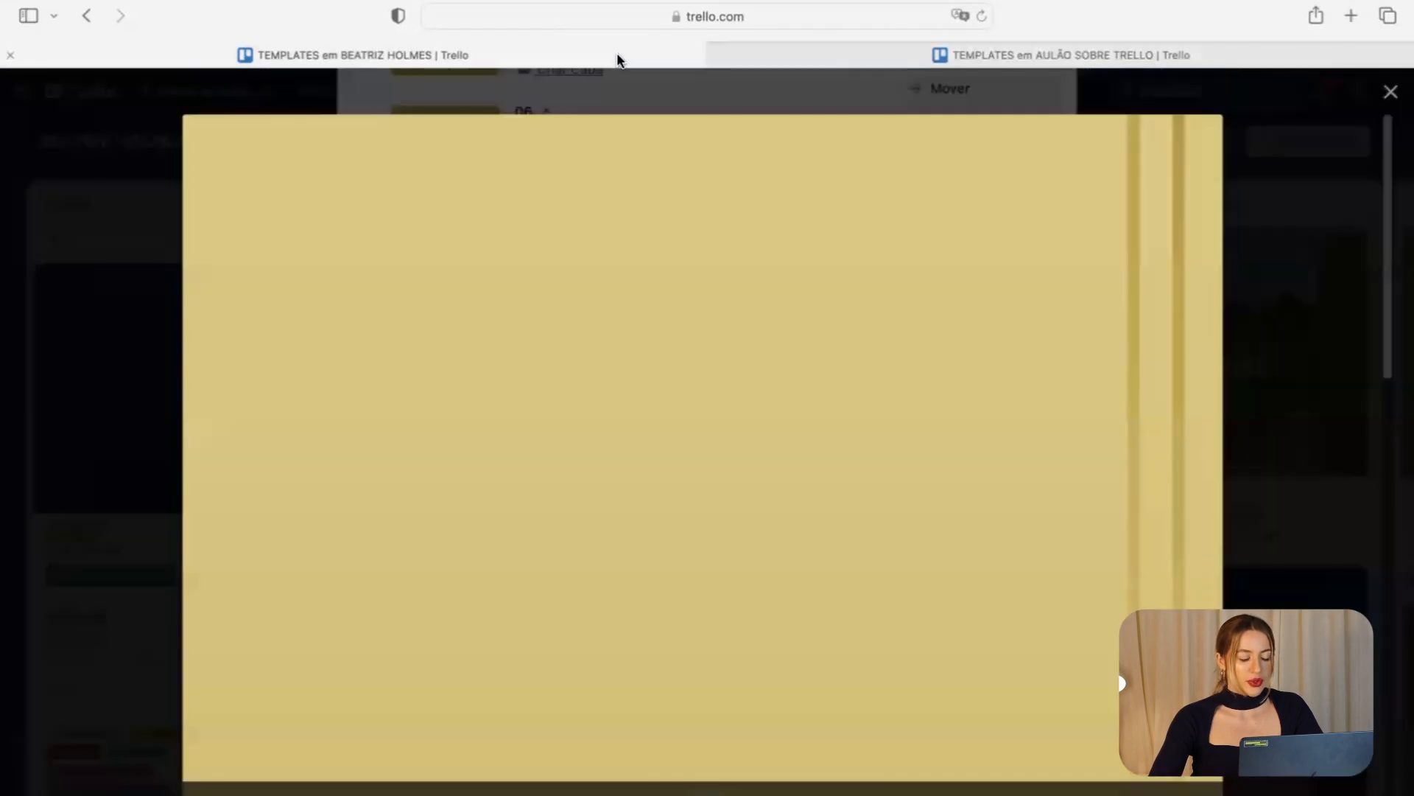
pyautogui.press('Escape')
pyautogui.scroll(5, 479, 269)
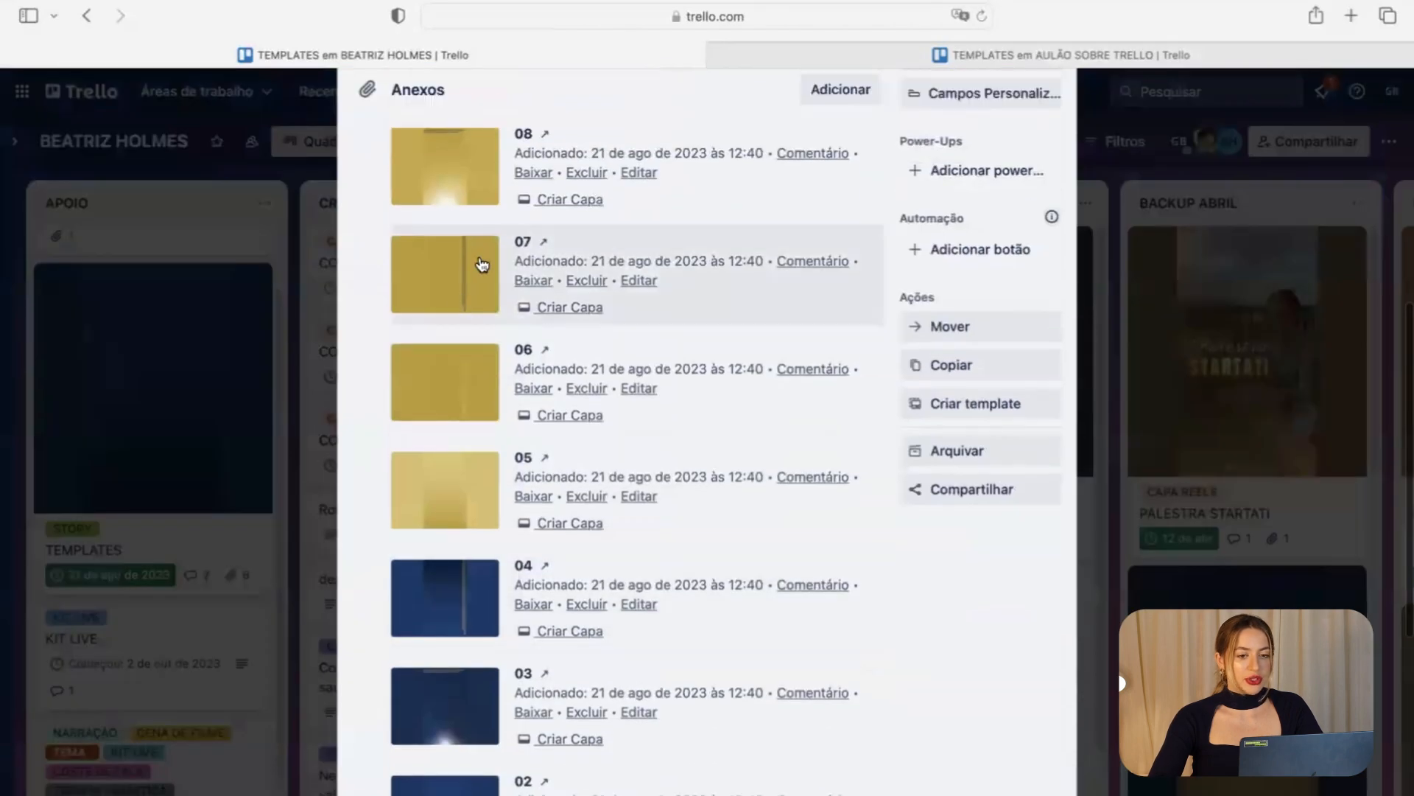
pyautogui.click(457, 218)
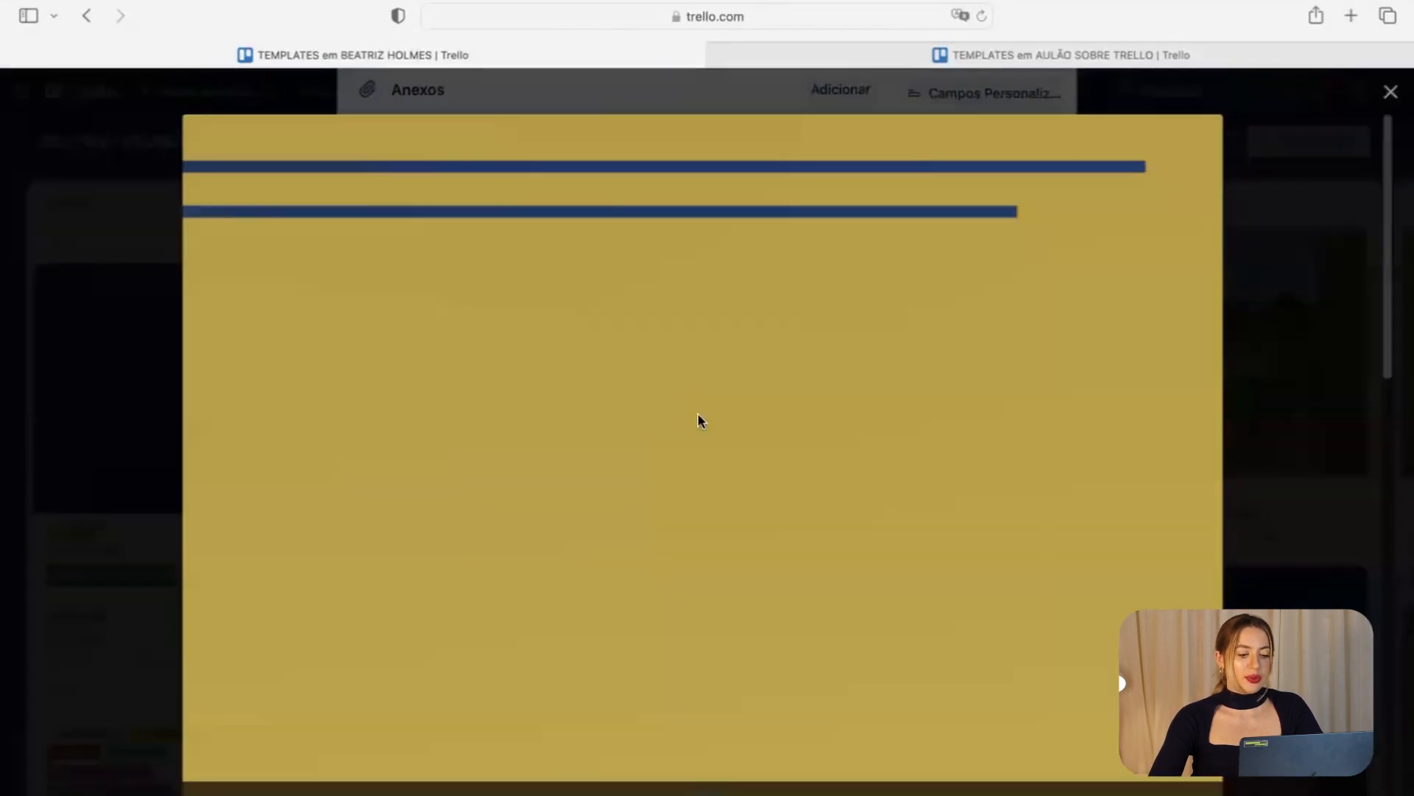
pyautogui.rightClick(698, 415)
pyautogui.click(744, 576)
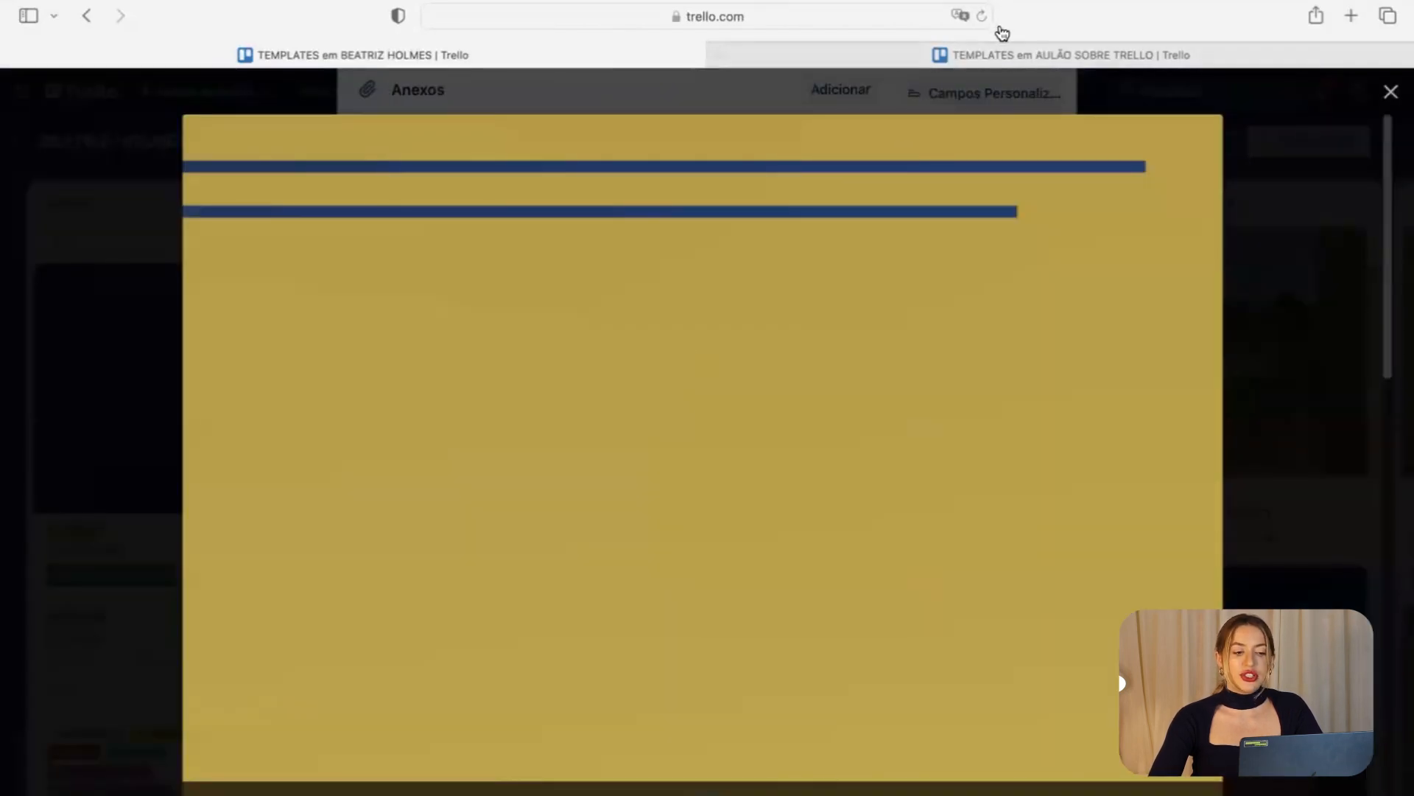
pyautogui.click(979, 56)
pyautogui.click(616, 708)
pyautogui.press('super+v')
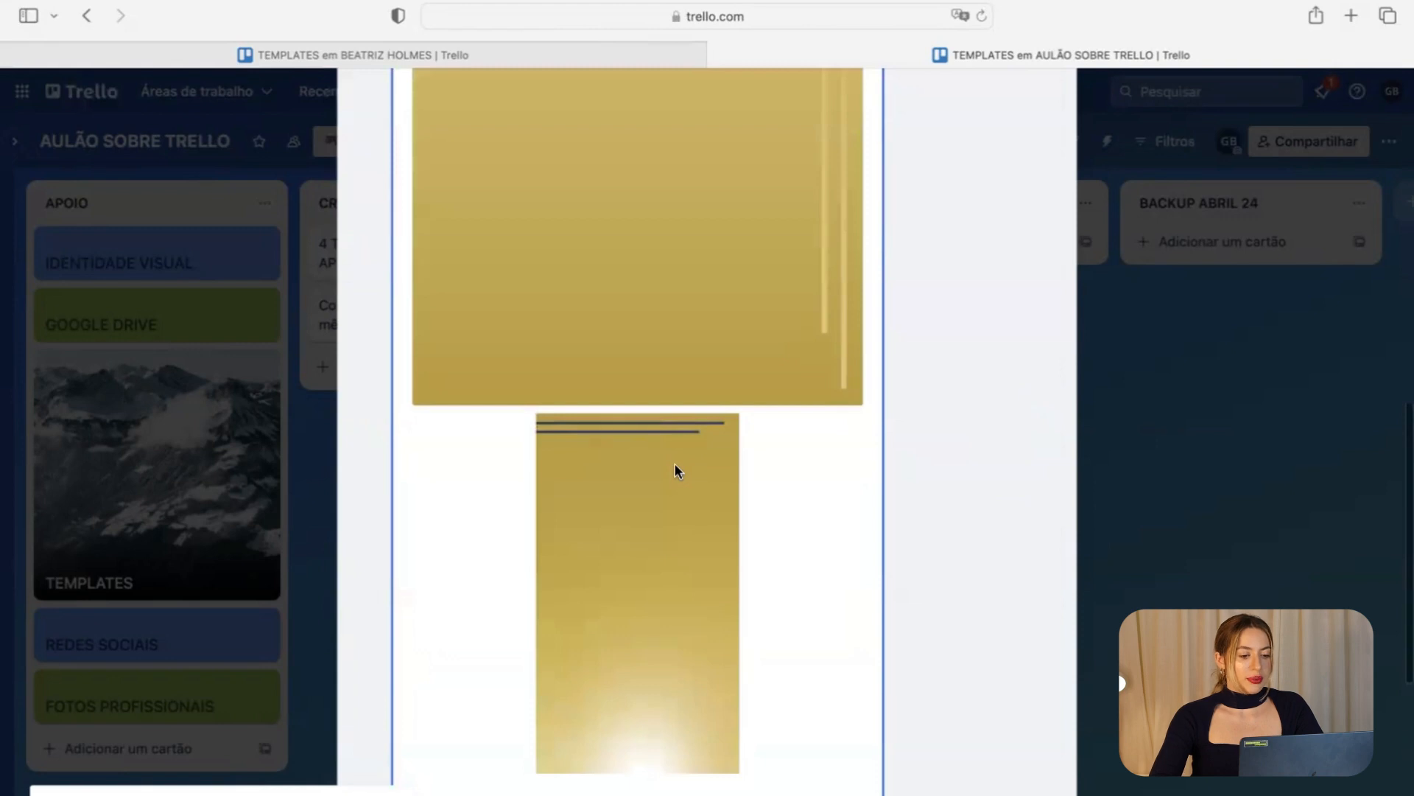
# Delete both gold images from the description, keeping them as the card's attachments.
pyautogui.scroll(-3, 700, 368)
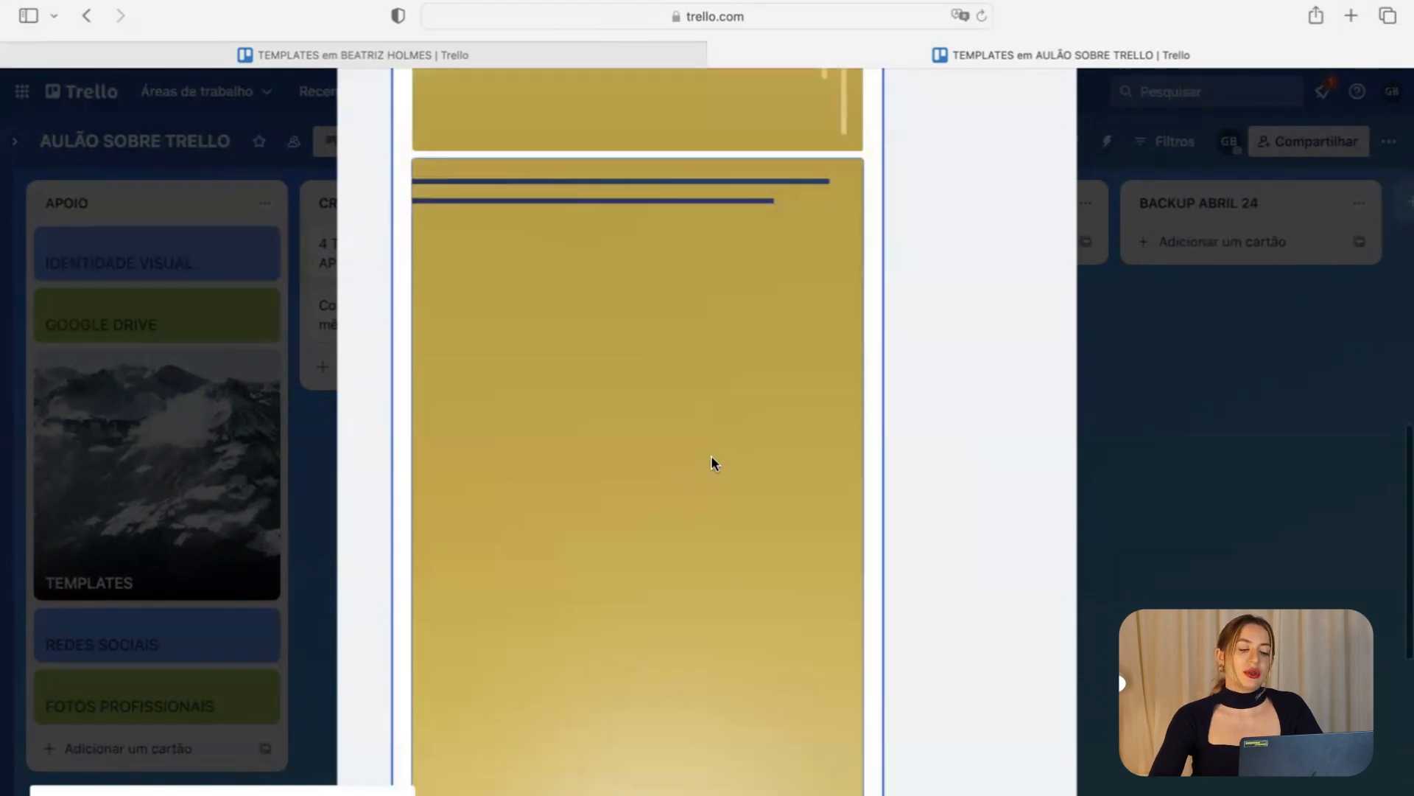
pyautogui.press('BackSpace')
pyautogui.click(807, 149)
pyautogui.press('BackSpace')
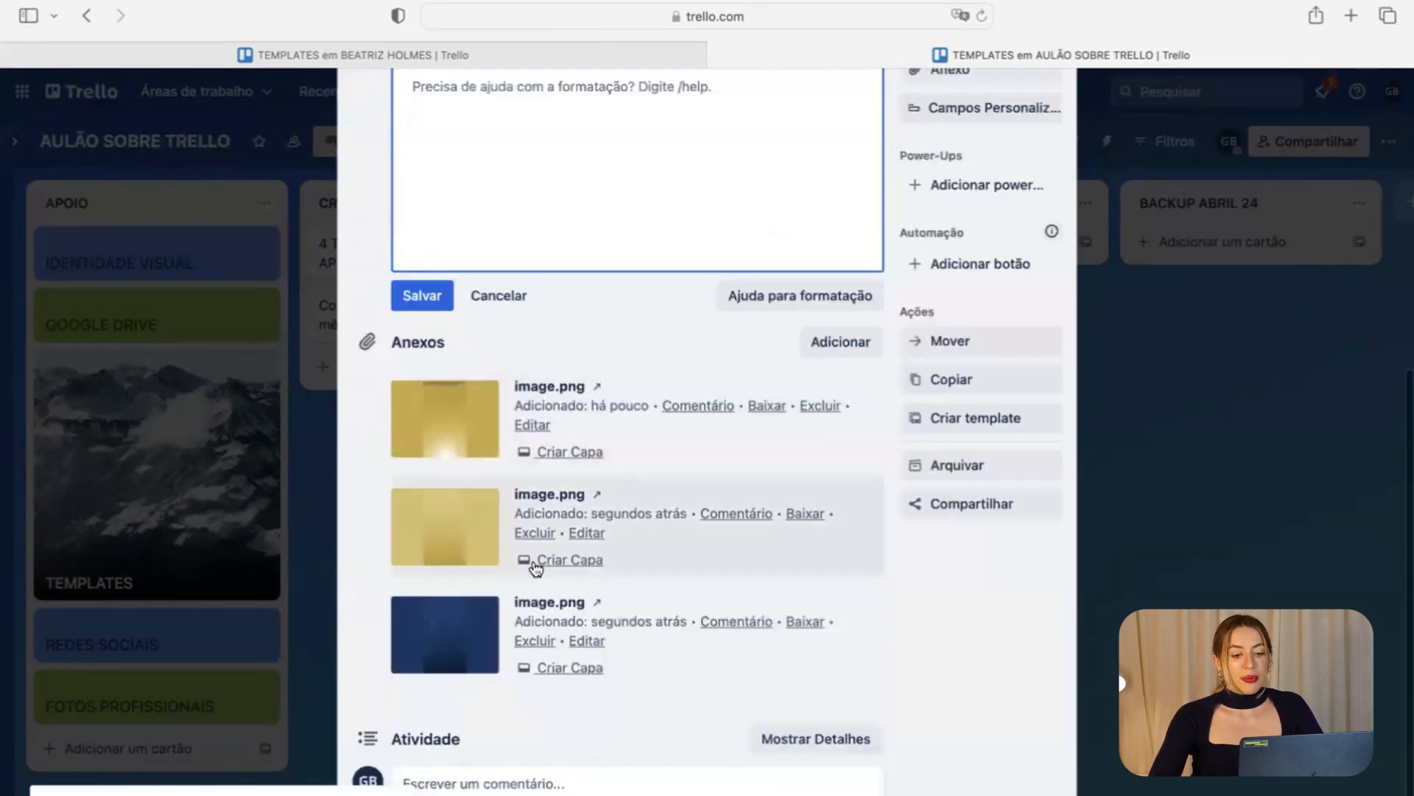
pyautogui.scroll(5, 535, 565)
pyautogui.scroll(-3, 541, 576)
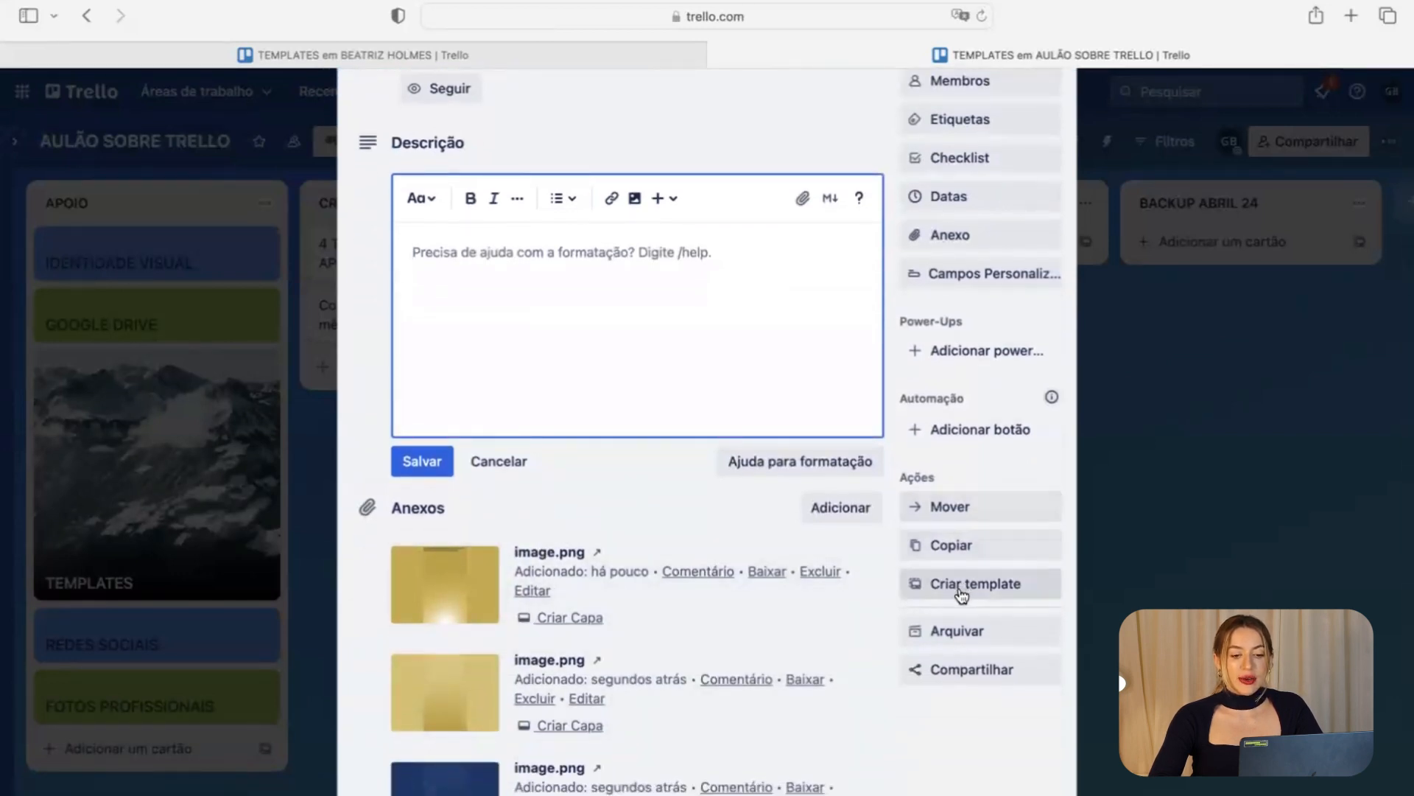
pyautogui.scroll(1, 978, 294)
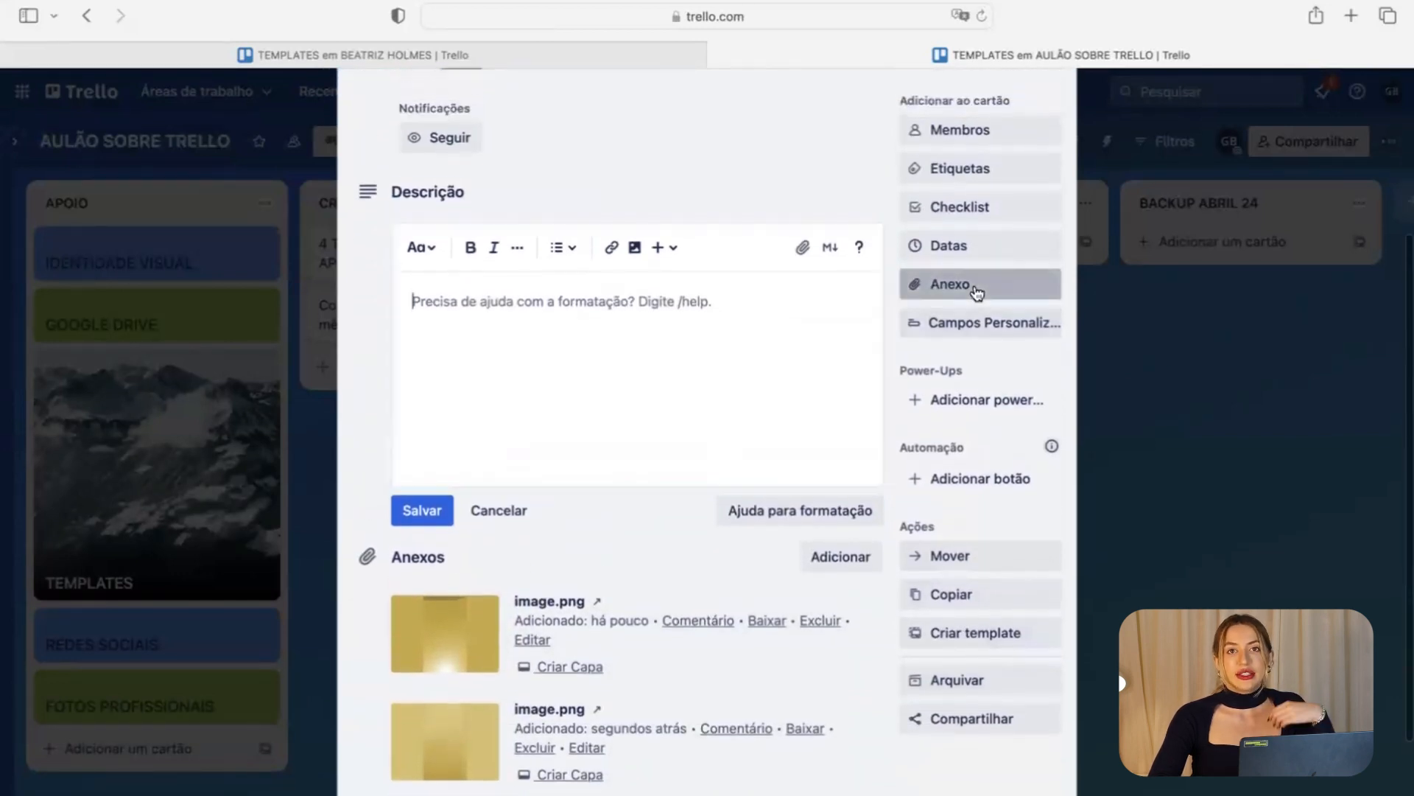
pyautogui.click(952, 283)
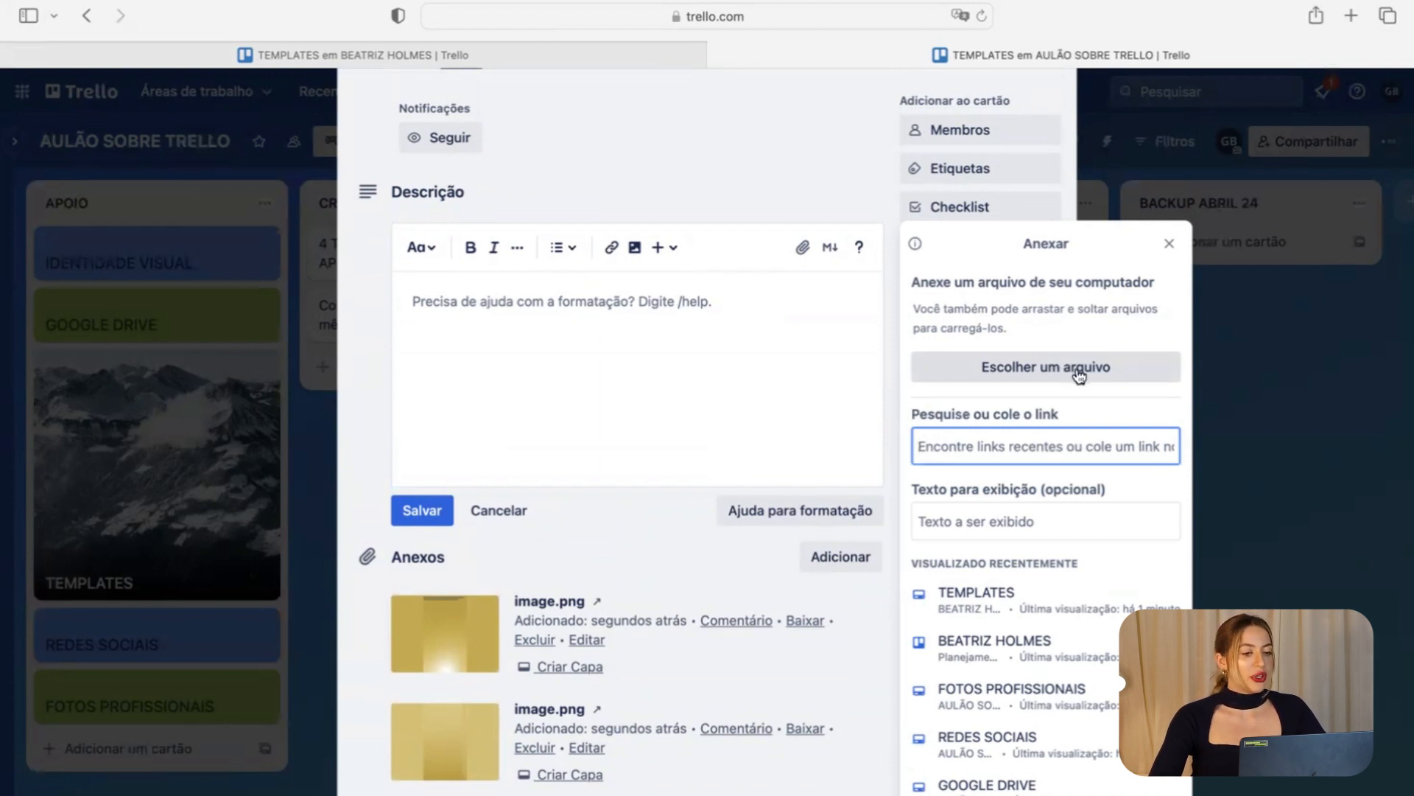
# Make the blue image.png attachment the TEMPLATES cover, replacing the snowy-mountain photo, then close the card.
pyautogui.scroll(-1, 551, 557)
pyautogui.click(557, 523)
pyautogui.scroll(-5, 560, 632)
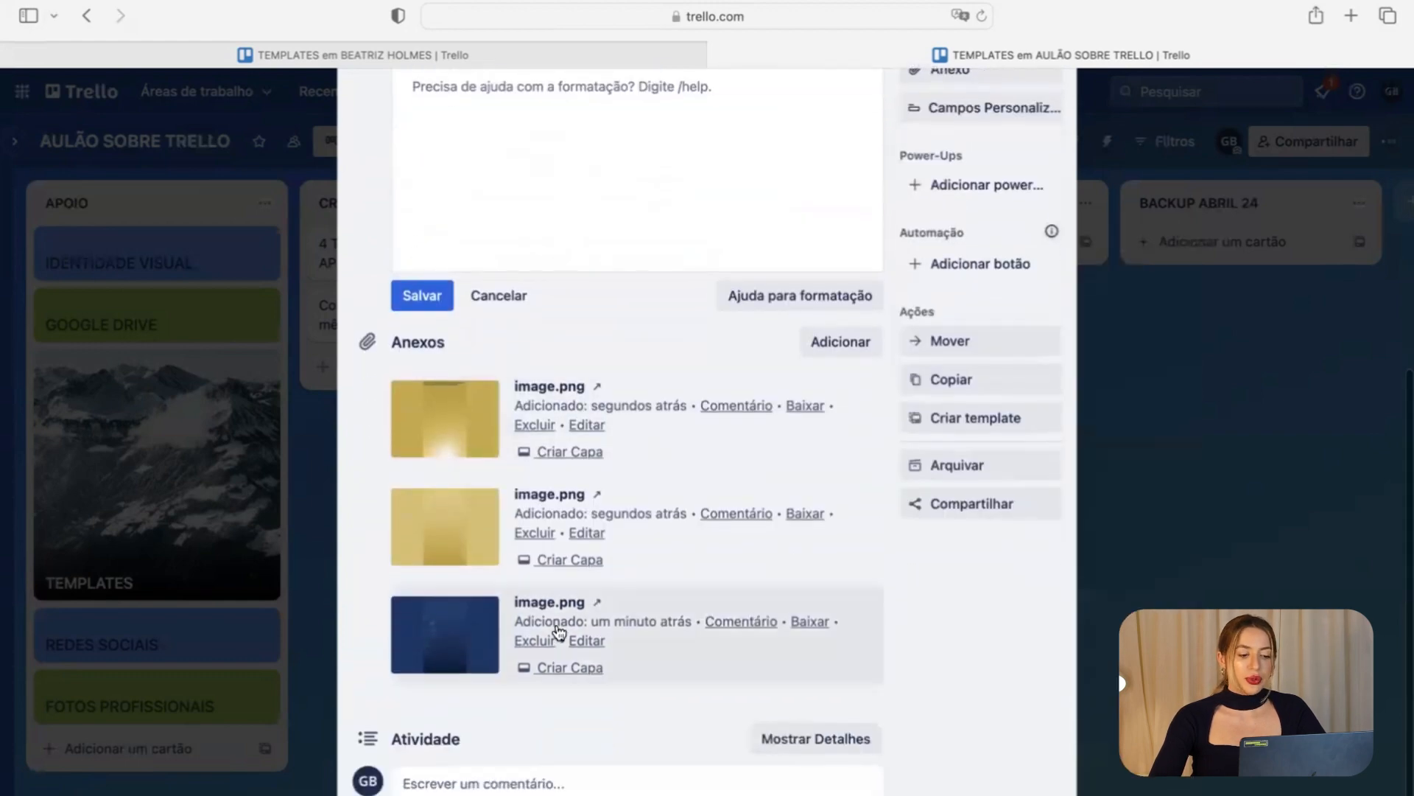
pyautogui.scroll(10, 449, 608)
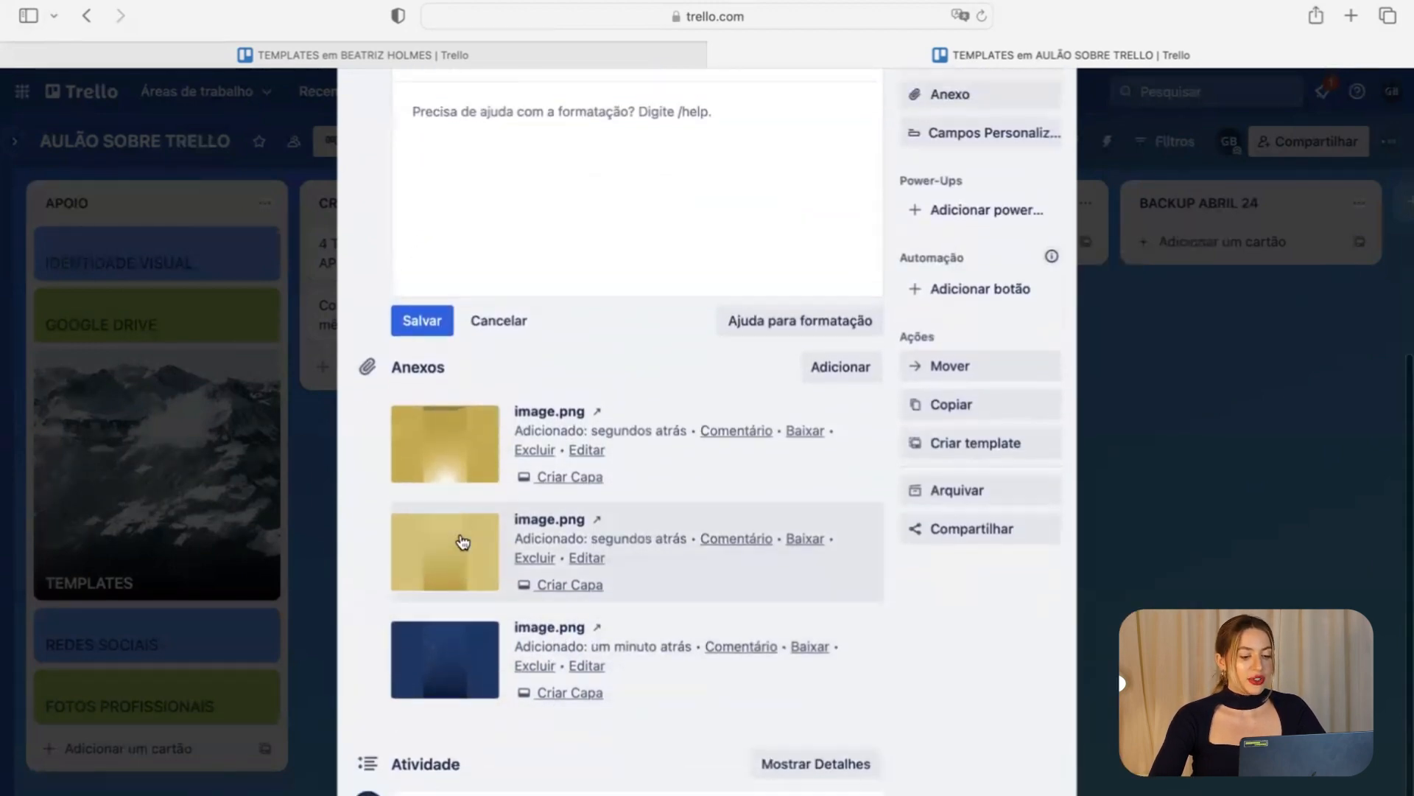
pyautogui.scroll(-12, 632, 440)
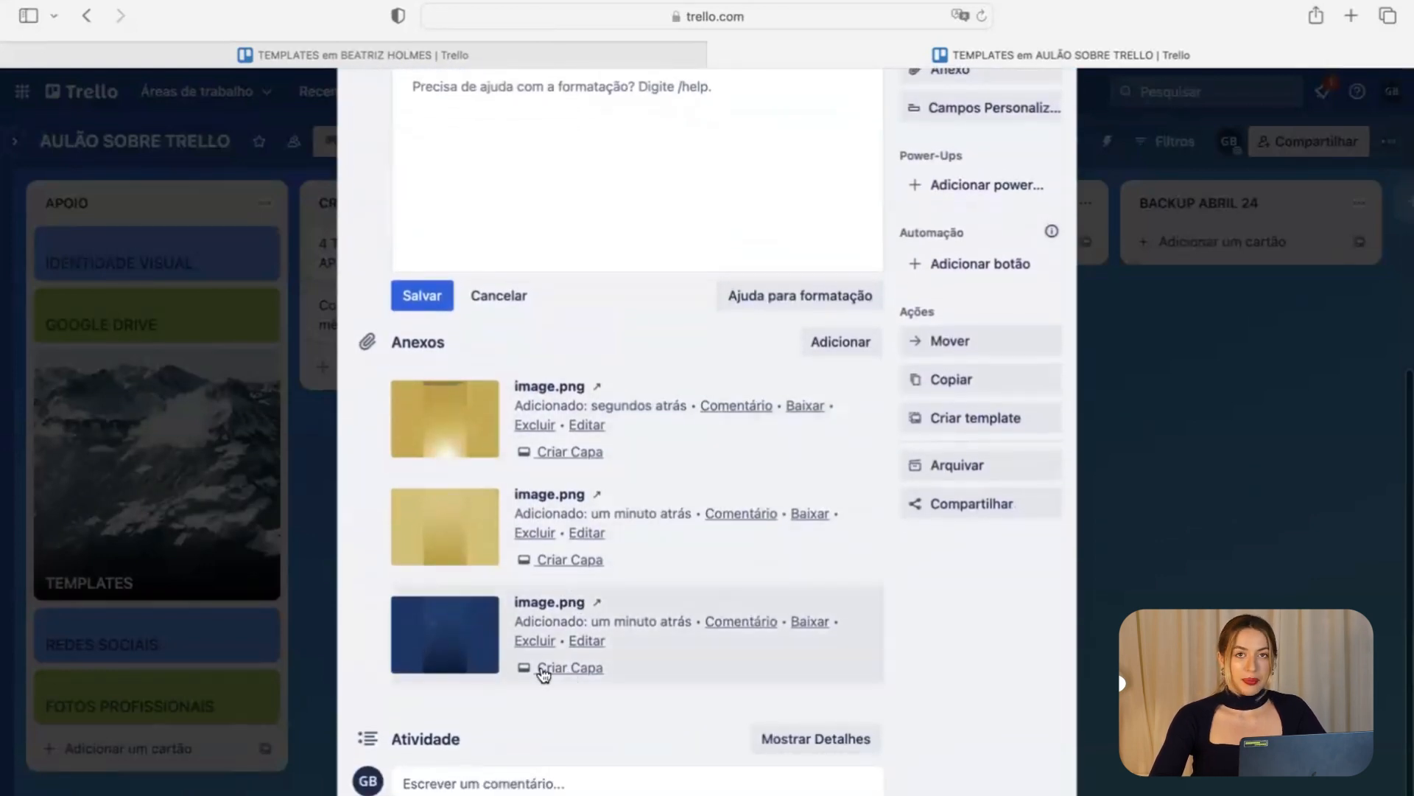
pyautogui.click(548, 668)
pyautogui.click(234, 604)
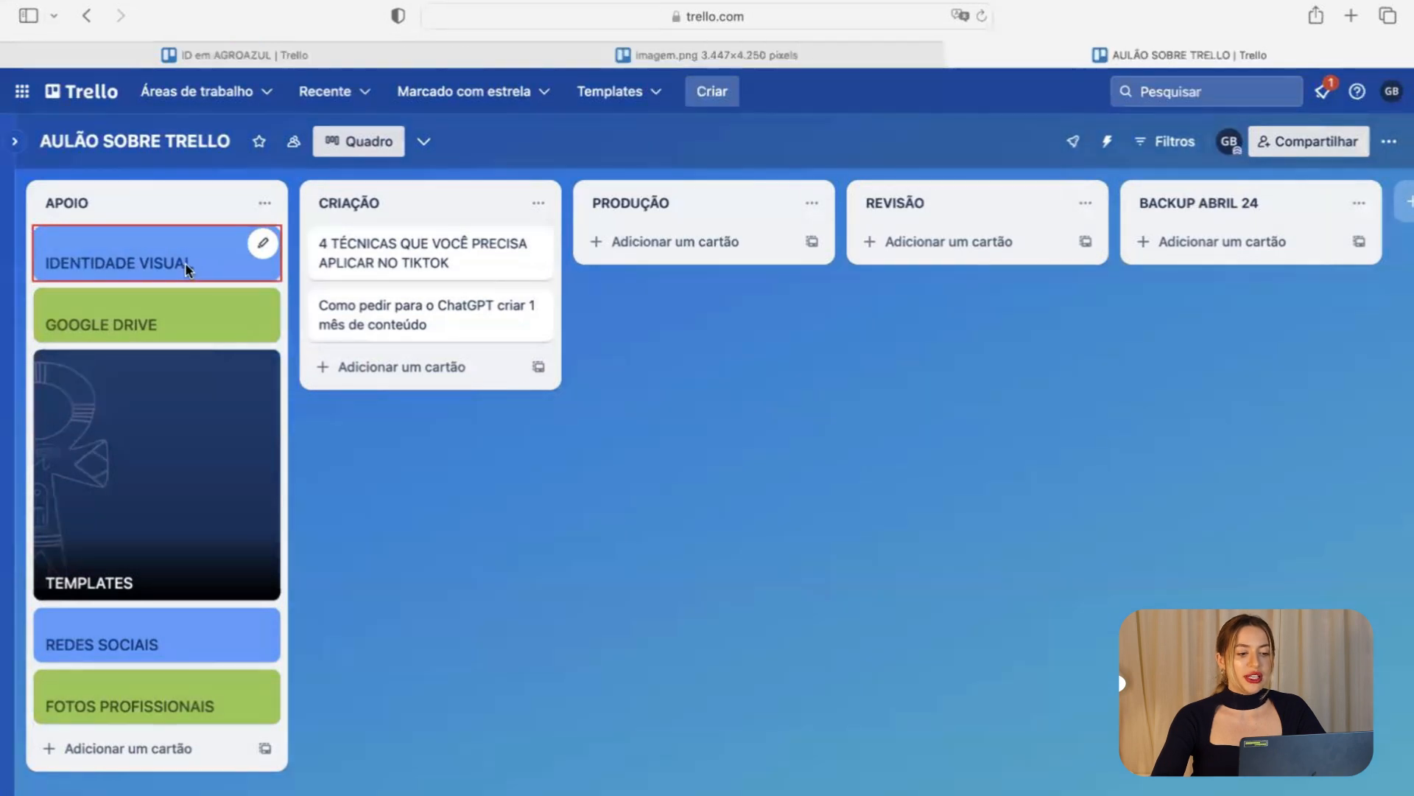
# Paste the agrOAzul palette image into the IDENTIDADE VISUAL description to attach it.
pyautogui.click(184, 261)
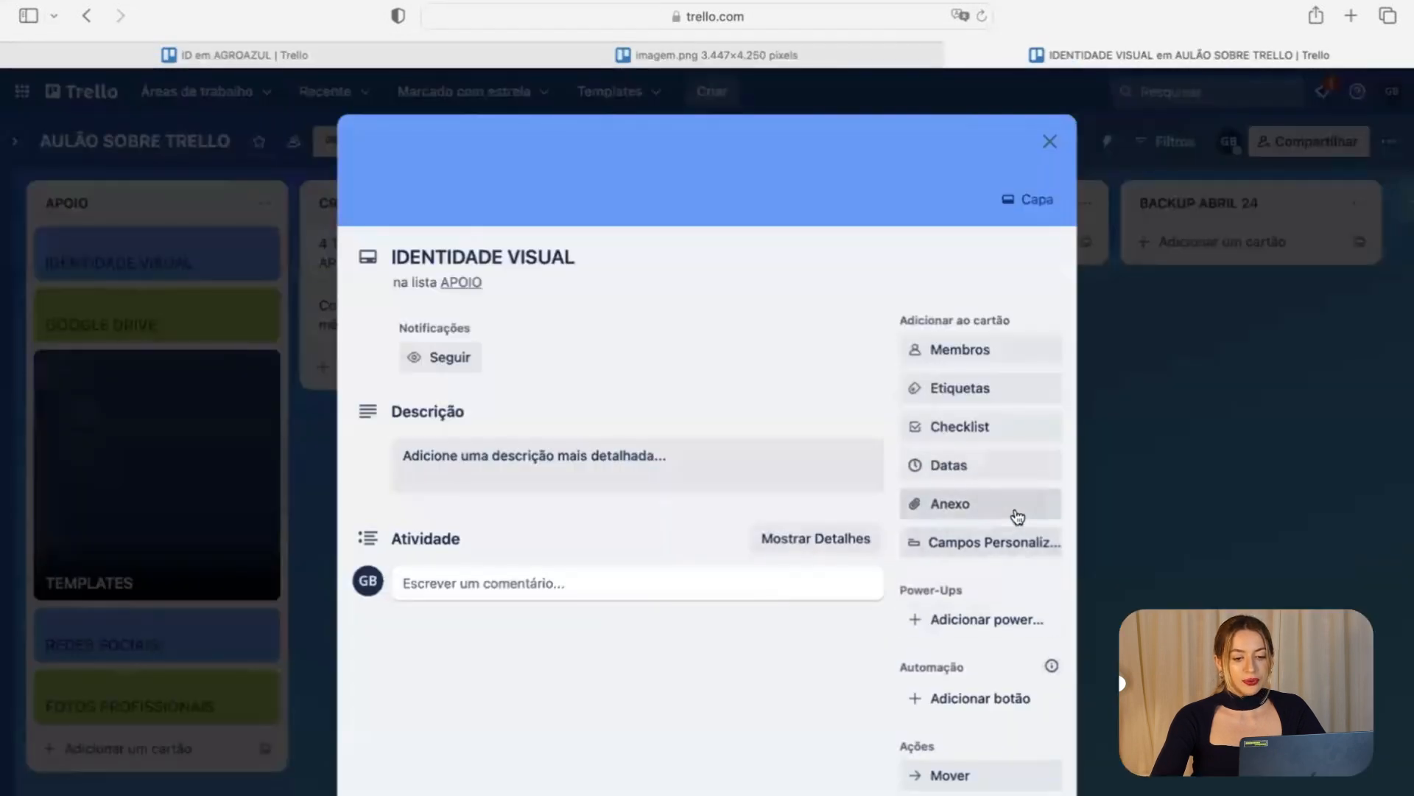
pyautogui.click(974, 507)
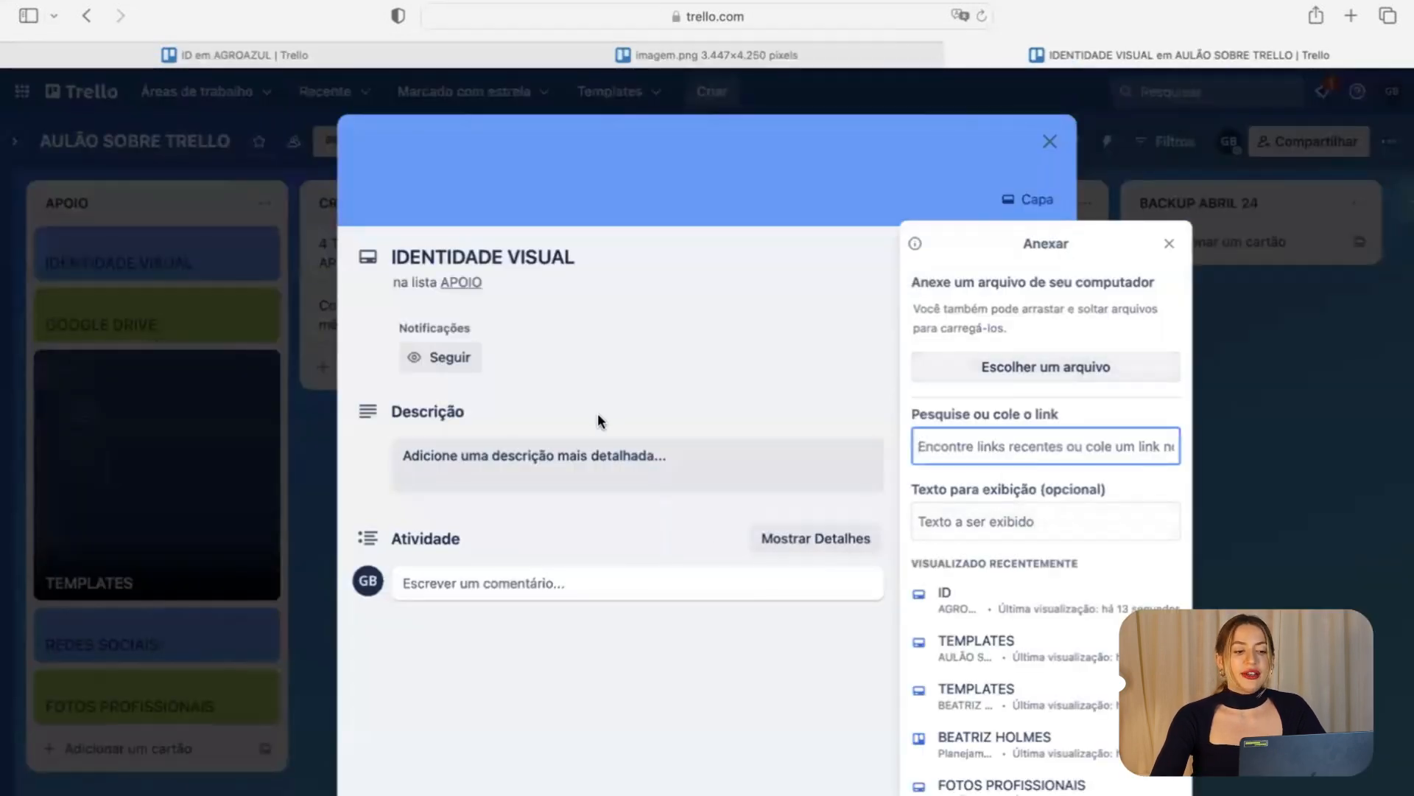
pyautogui.click(579, 464)
pyautogui.scroll(-3, 579, 667)
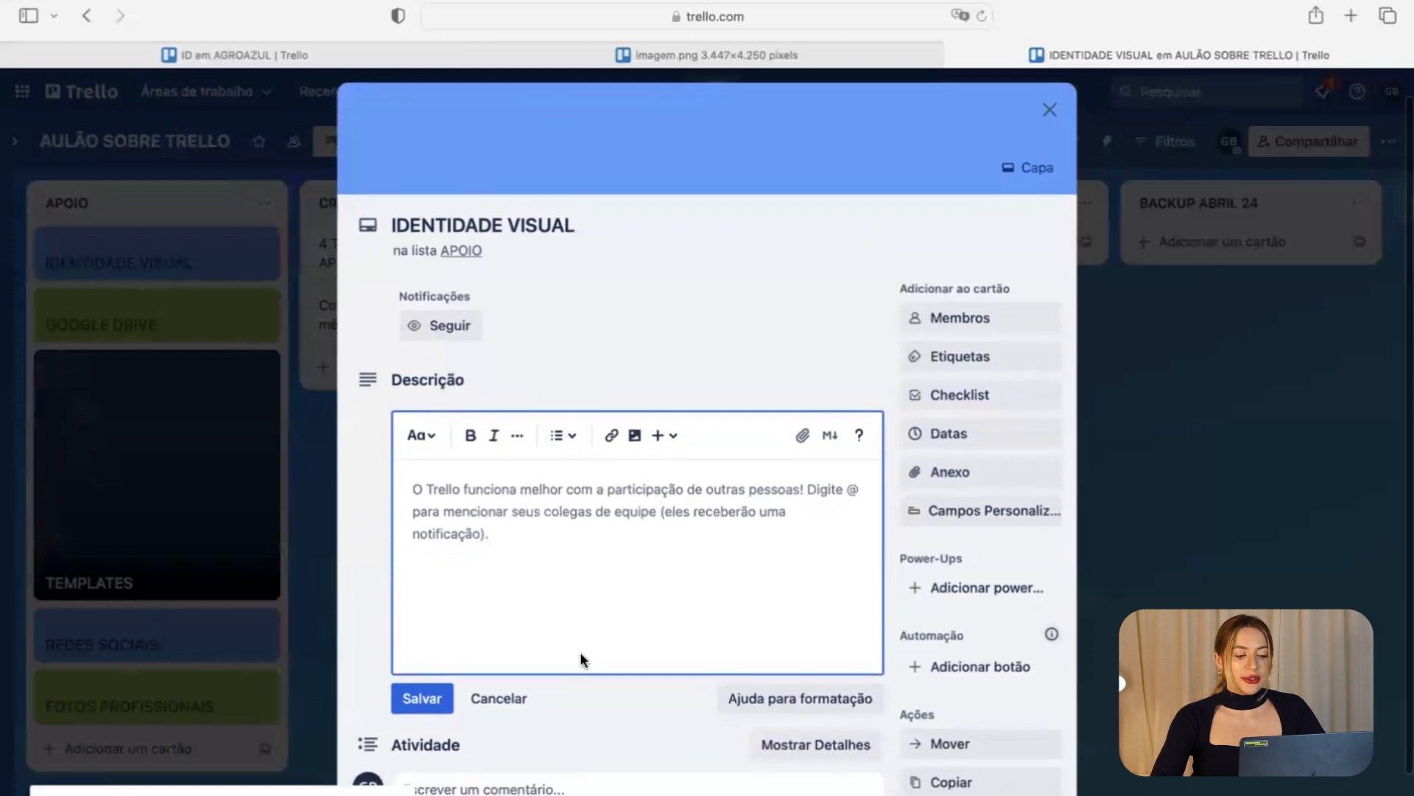
pyautogui.press('super+v')
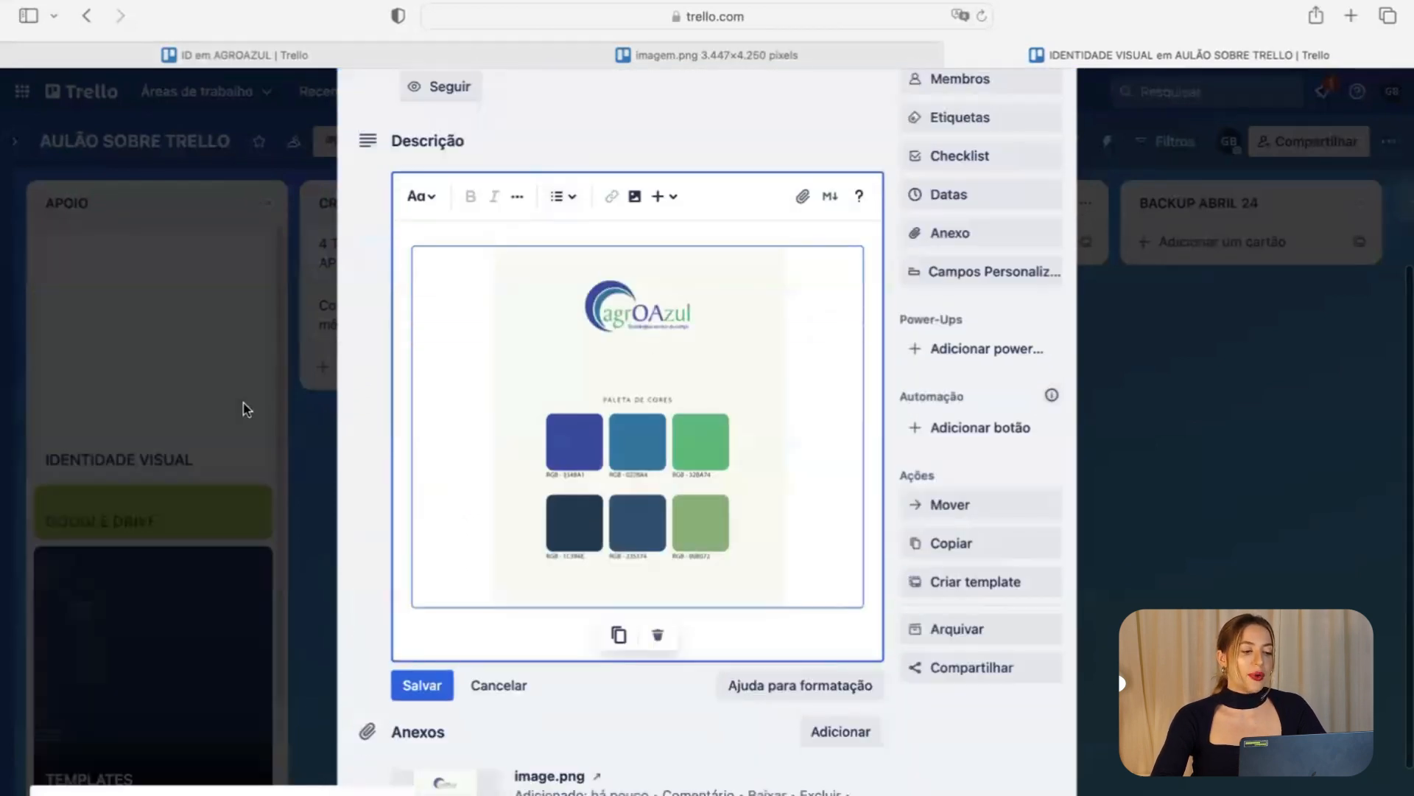
pyautogui.click(243, 405)
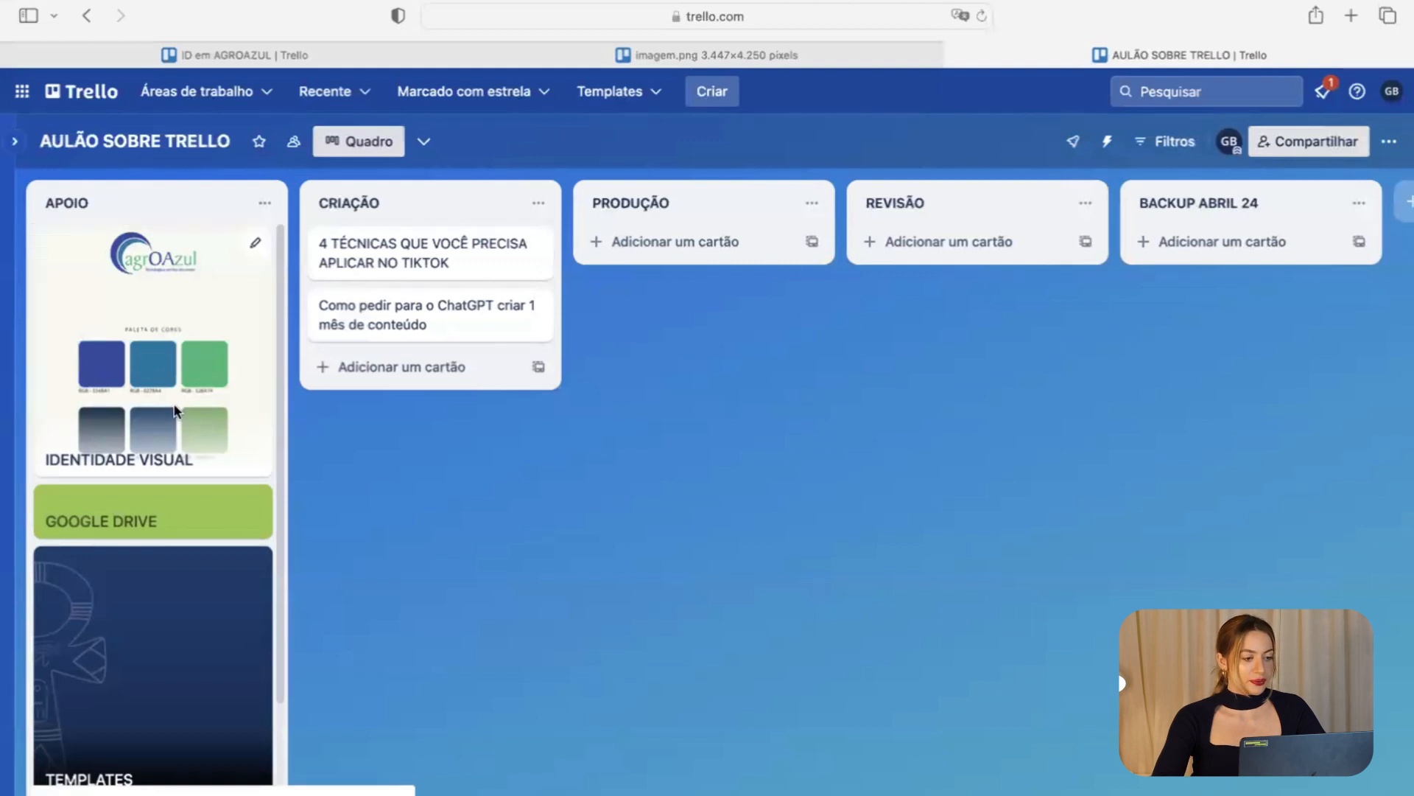
# Set the IDENTIDADE VISUAL cover to plain blue with dark title text.
pyautogui.click(178, 447)
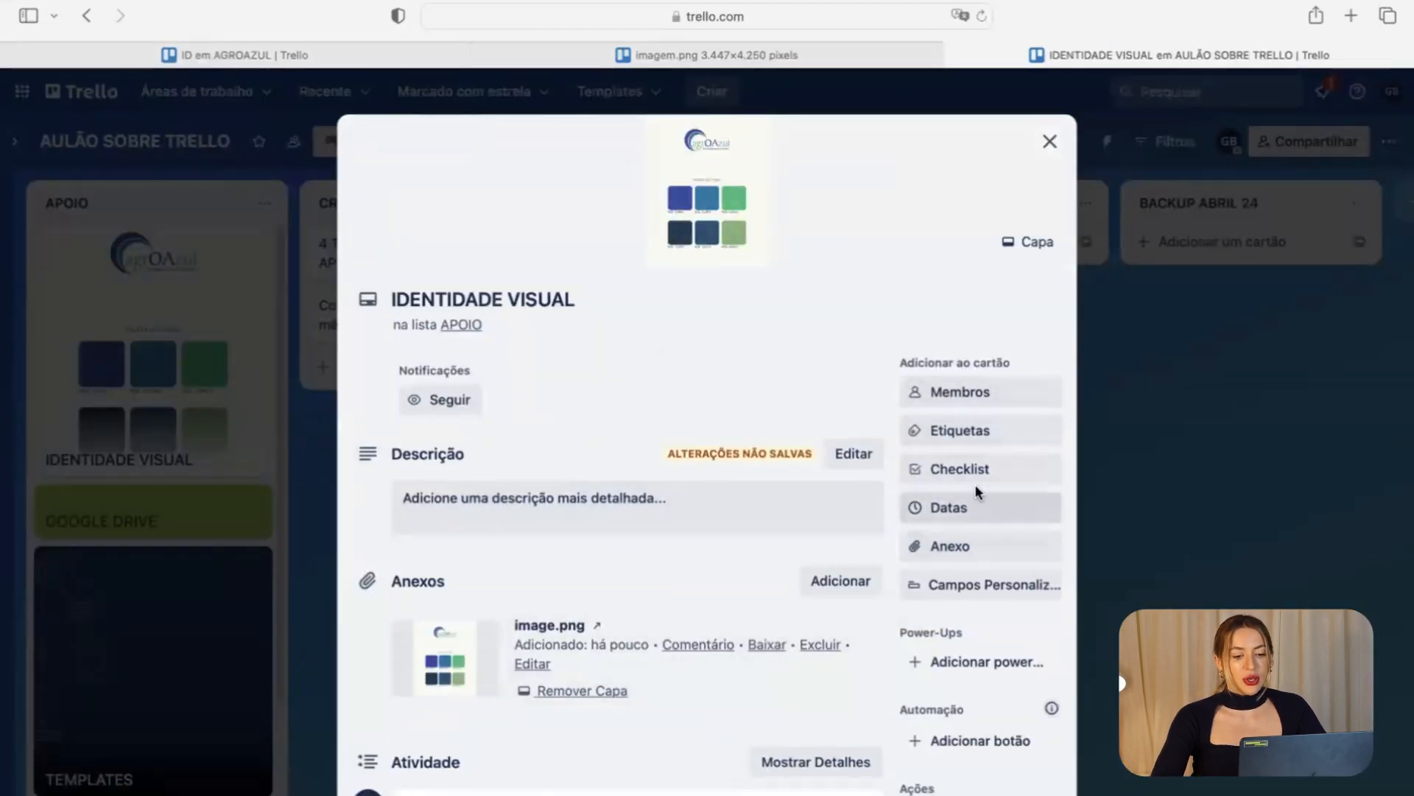
pyautogui.click(1031, 245)
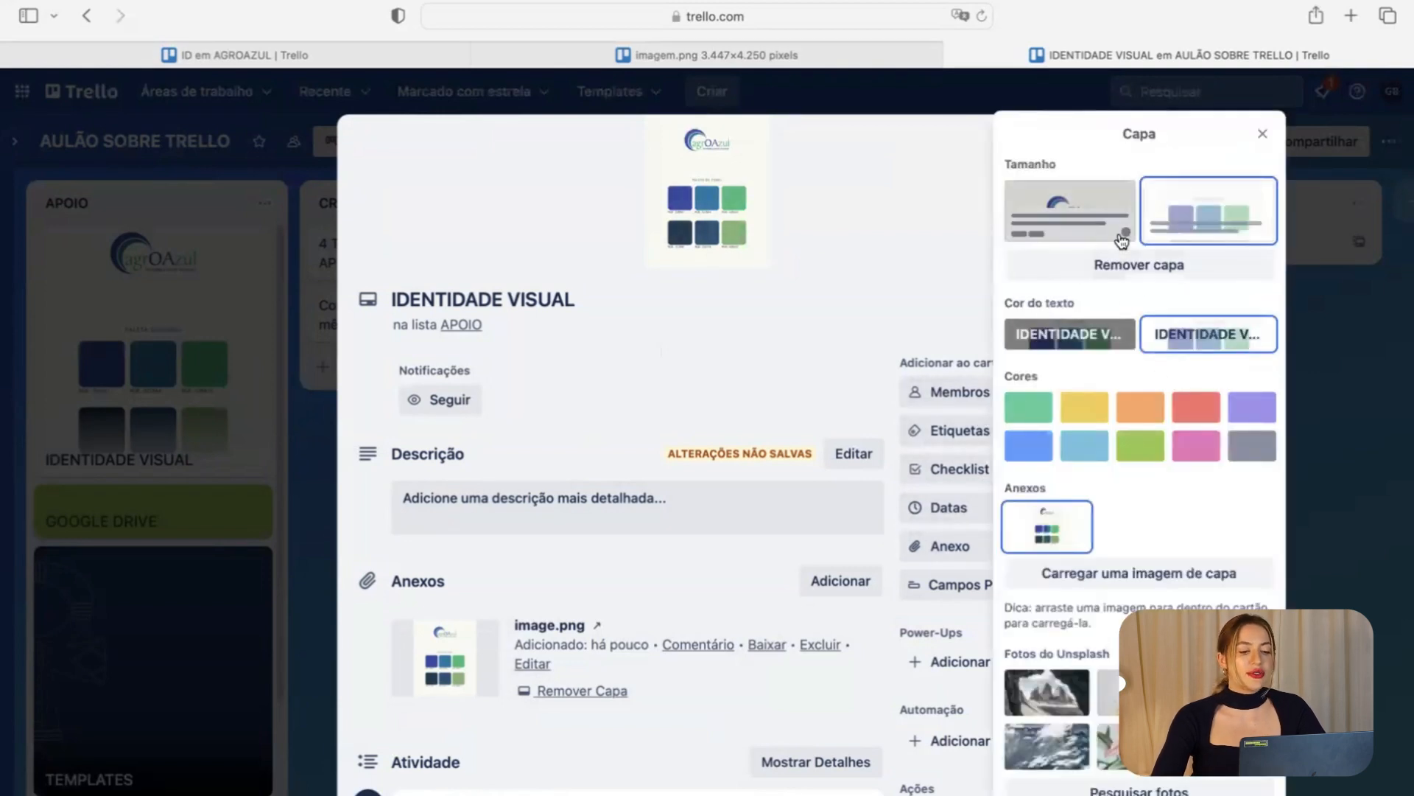
pyautogui.click(1085, 340)
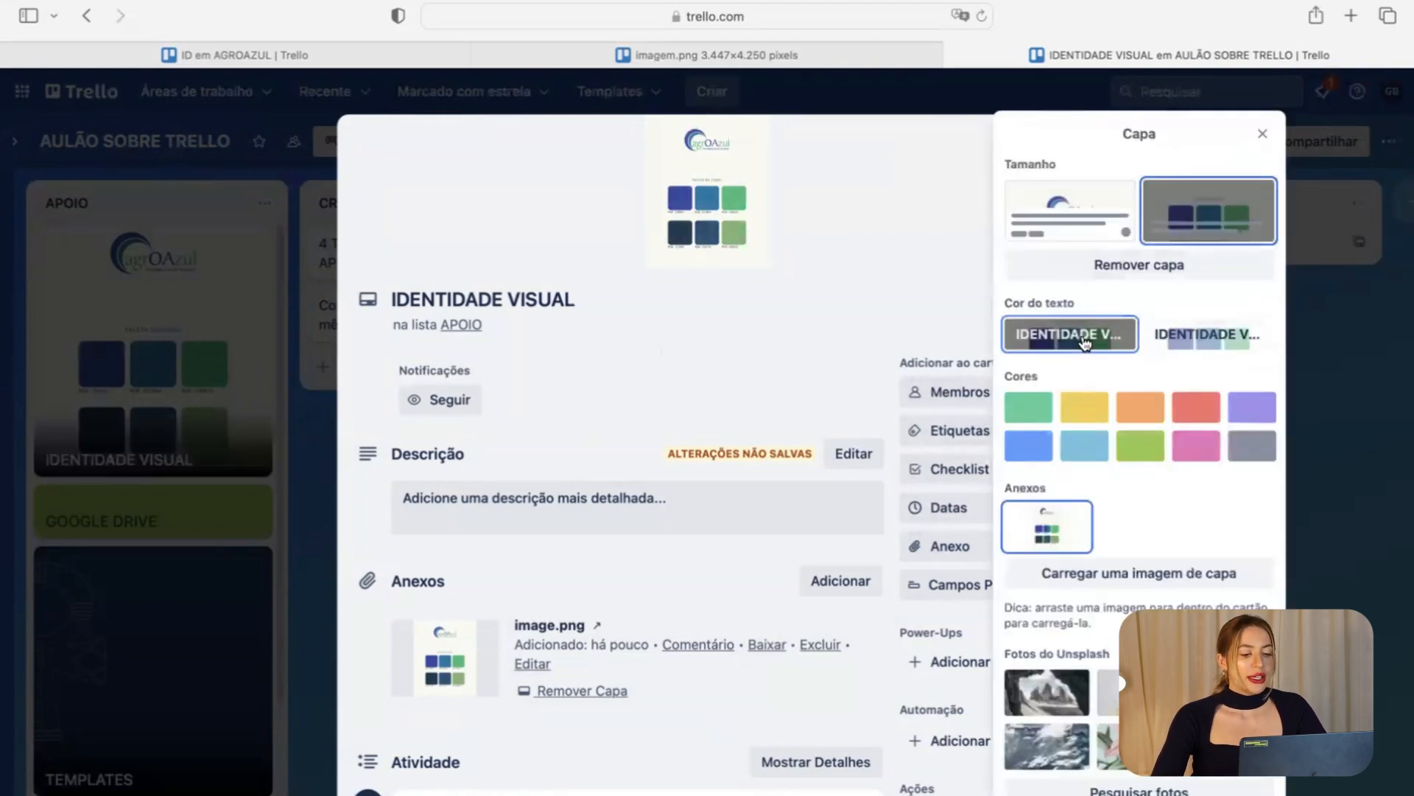
pyautogui.click(1206, 335)
pyautogui.click(1028, 446)
pyautogui.click(732, 383)
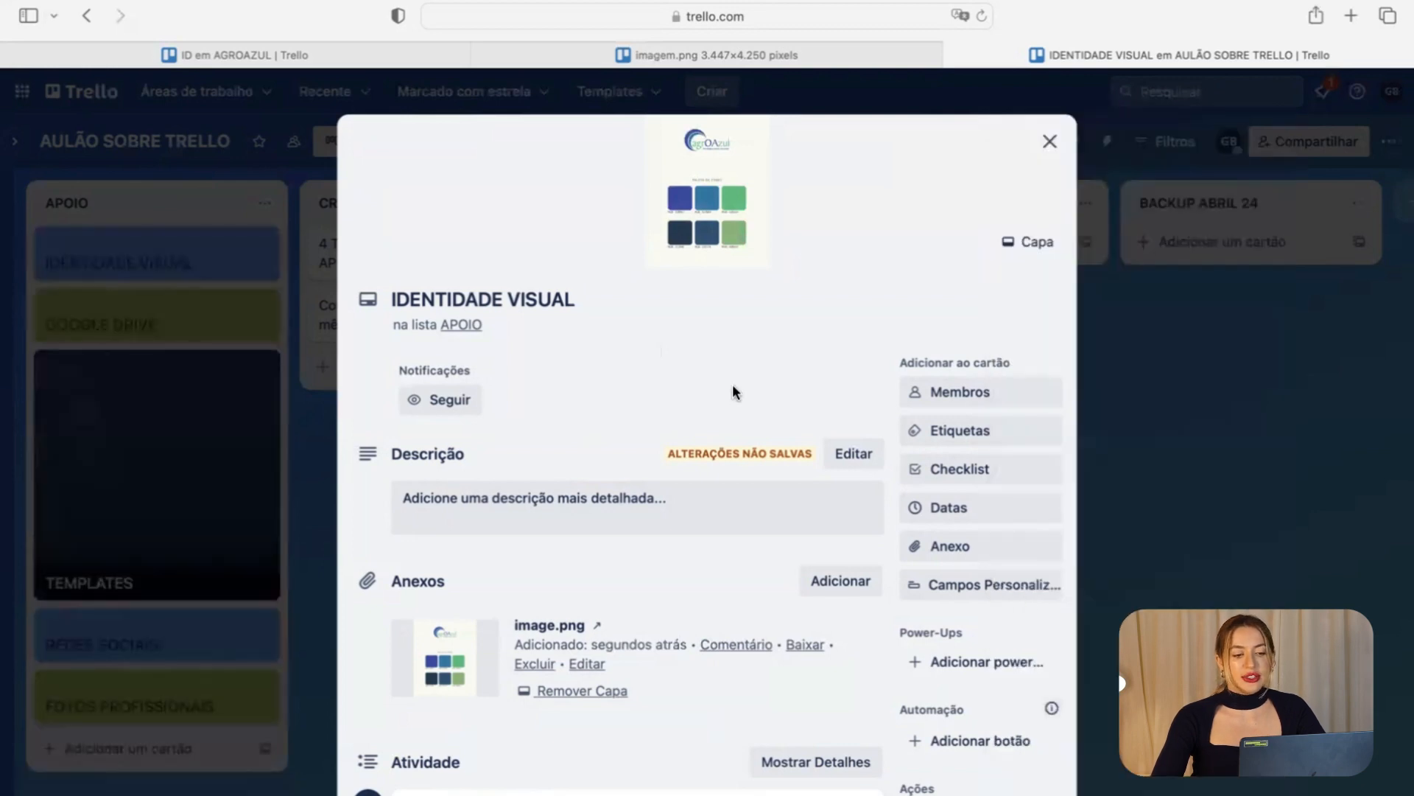
pyautogui.click(224, 560)
pyautogui.click(197, 266)
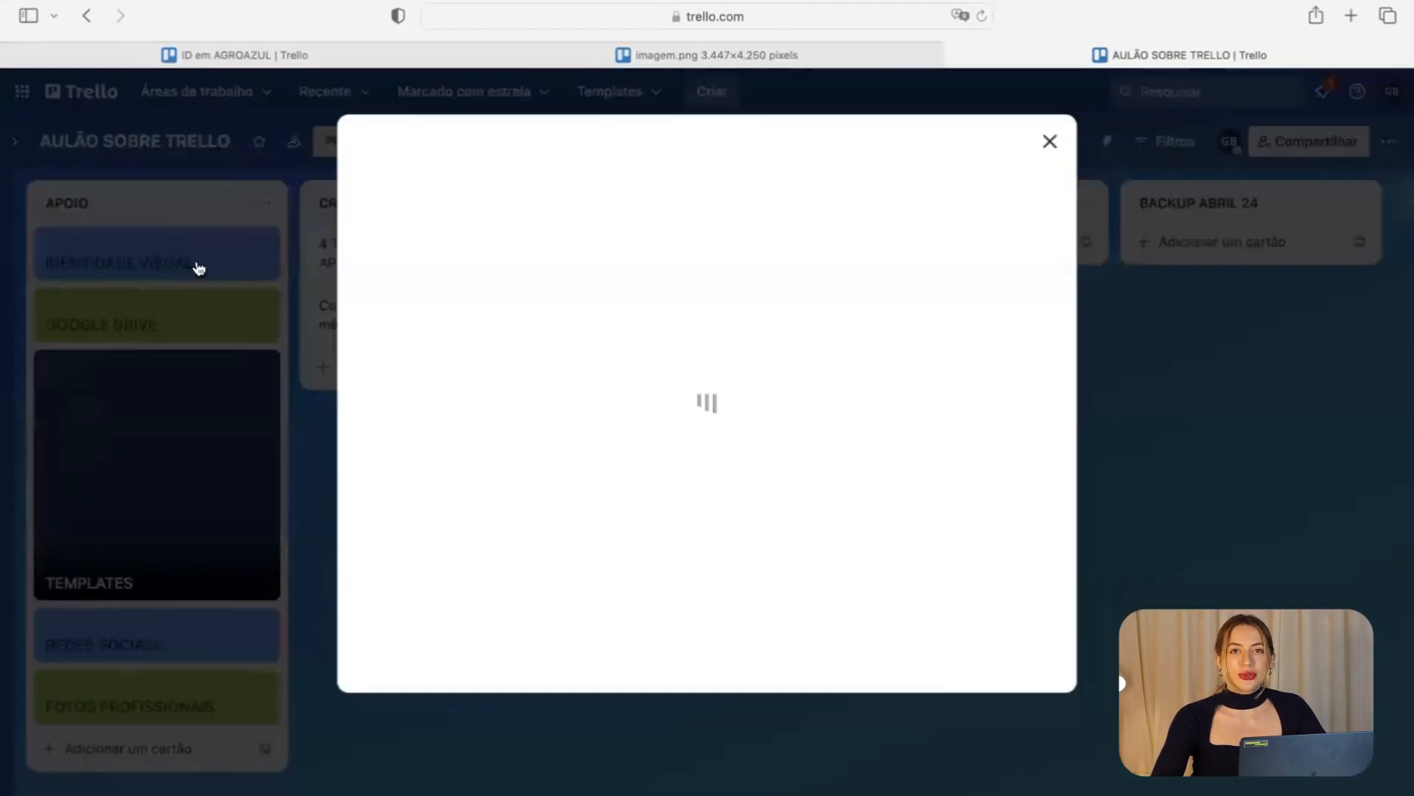
pyautogui.scroll(-2, 611, 621)
pyautogui.scroll(-1, 611, 621)
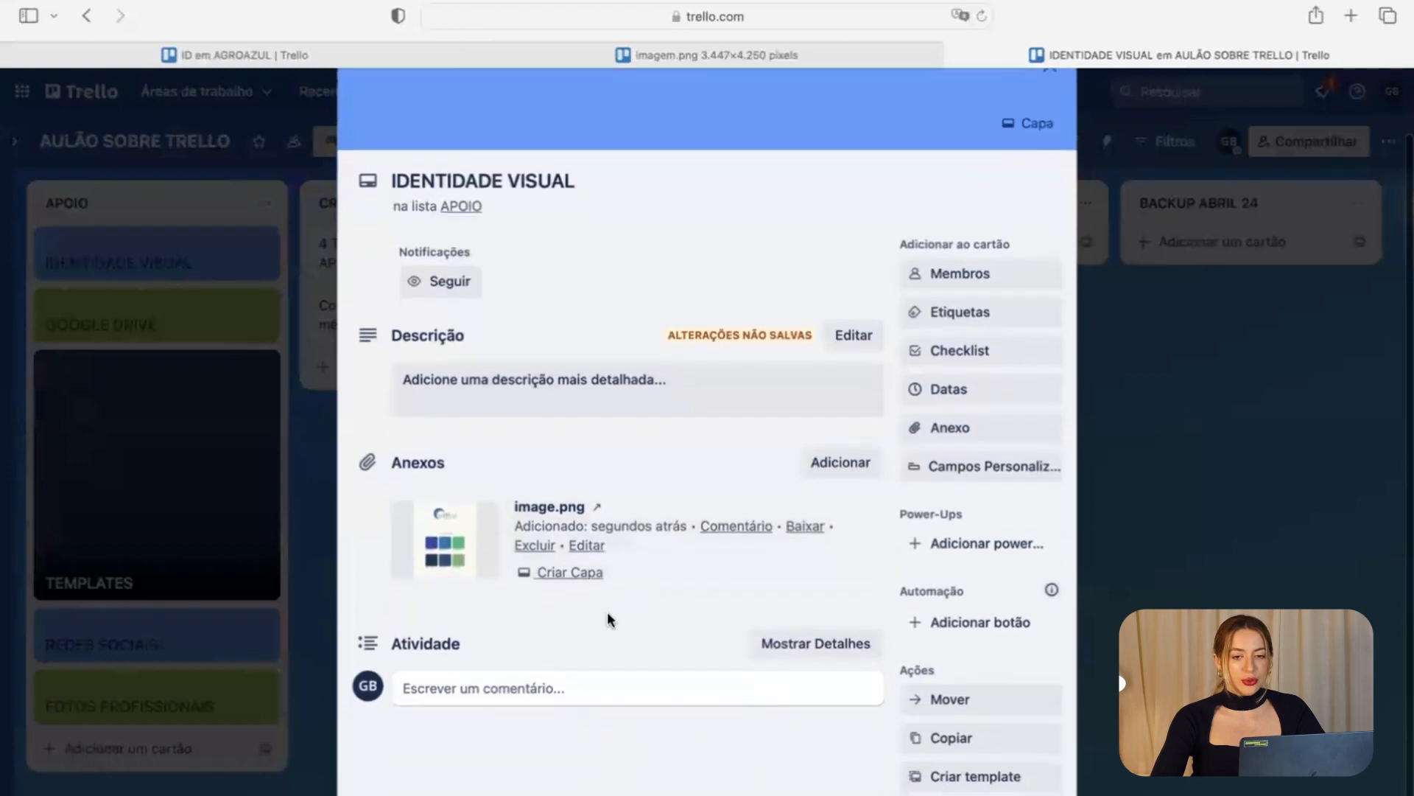
pyautogui.click(480, 549)
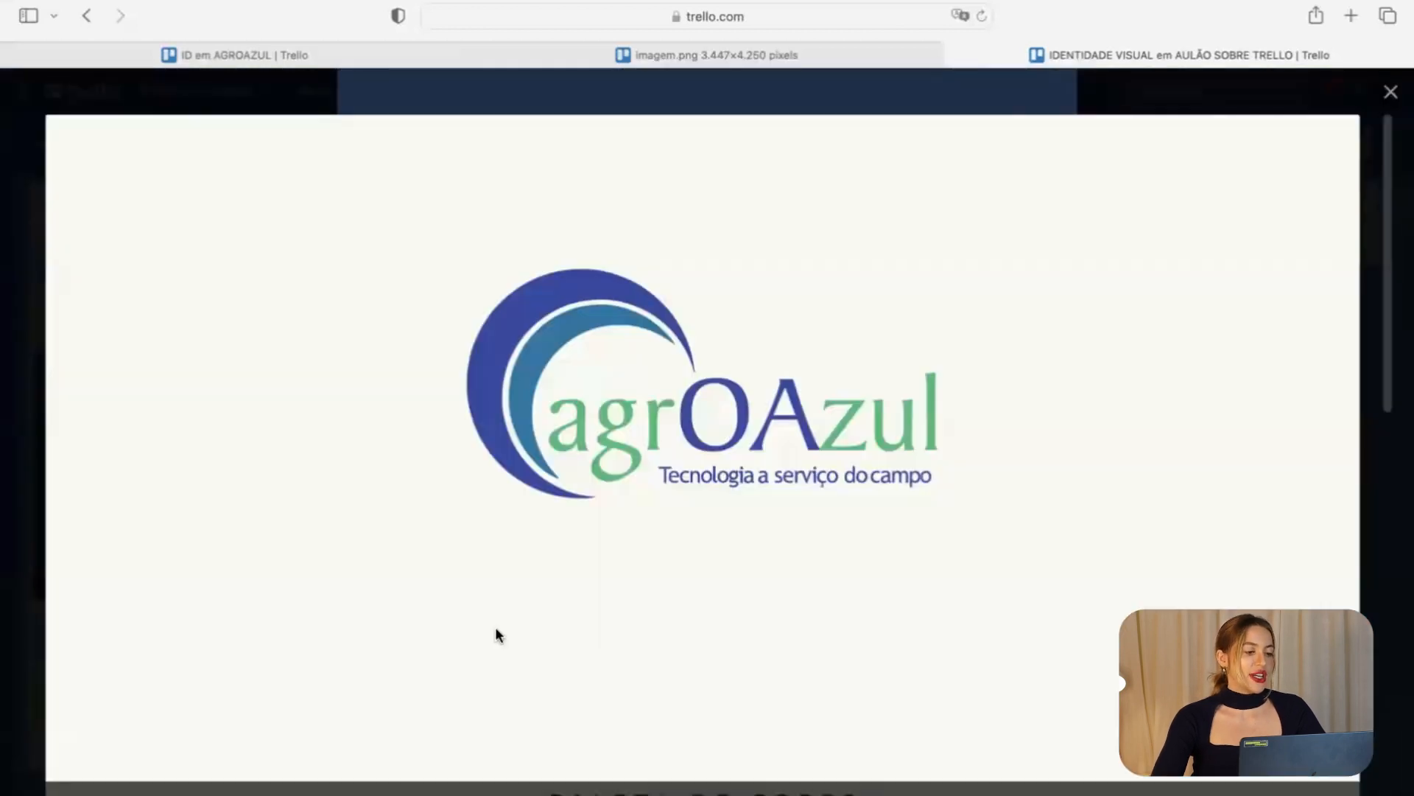
pyautogui.scroll(-10, 497, 632)
pyautogui.scroll(-3, 497, 632)
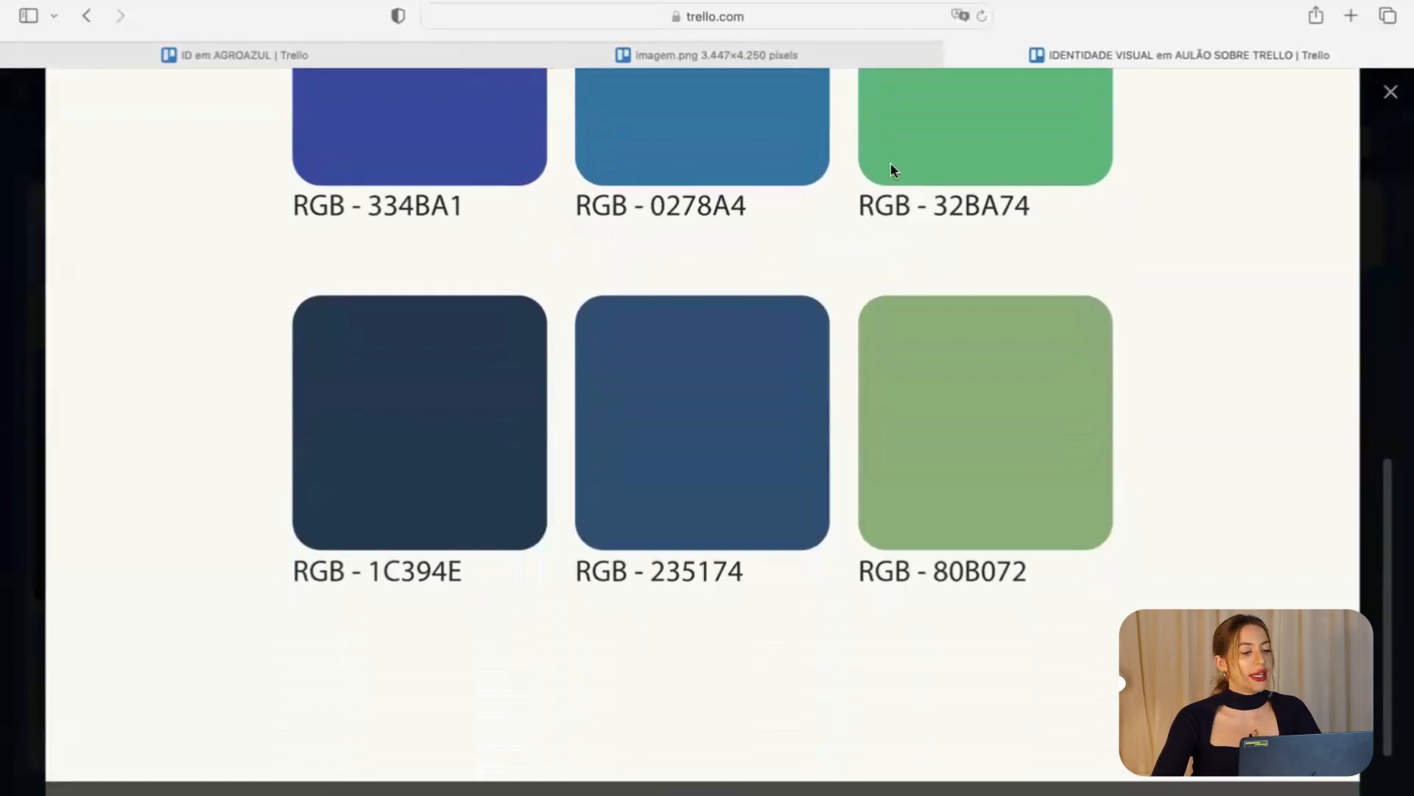
pyautogui.scroll(10, 900, 152)
pyautogui.click(1370, 96)
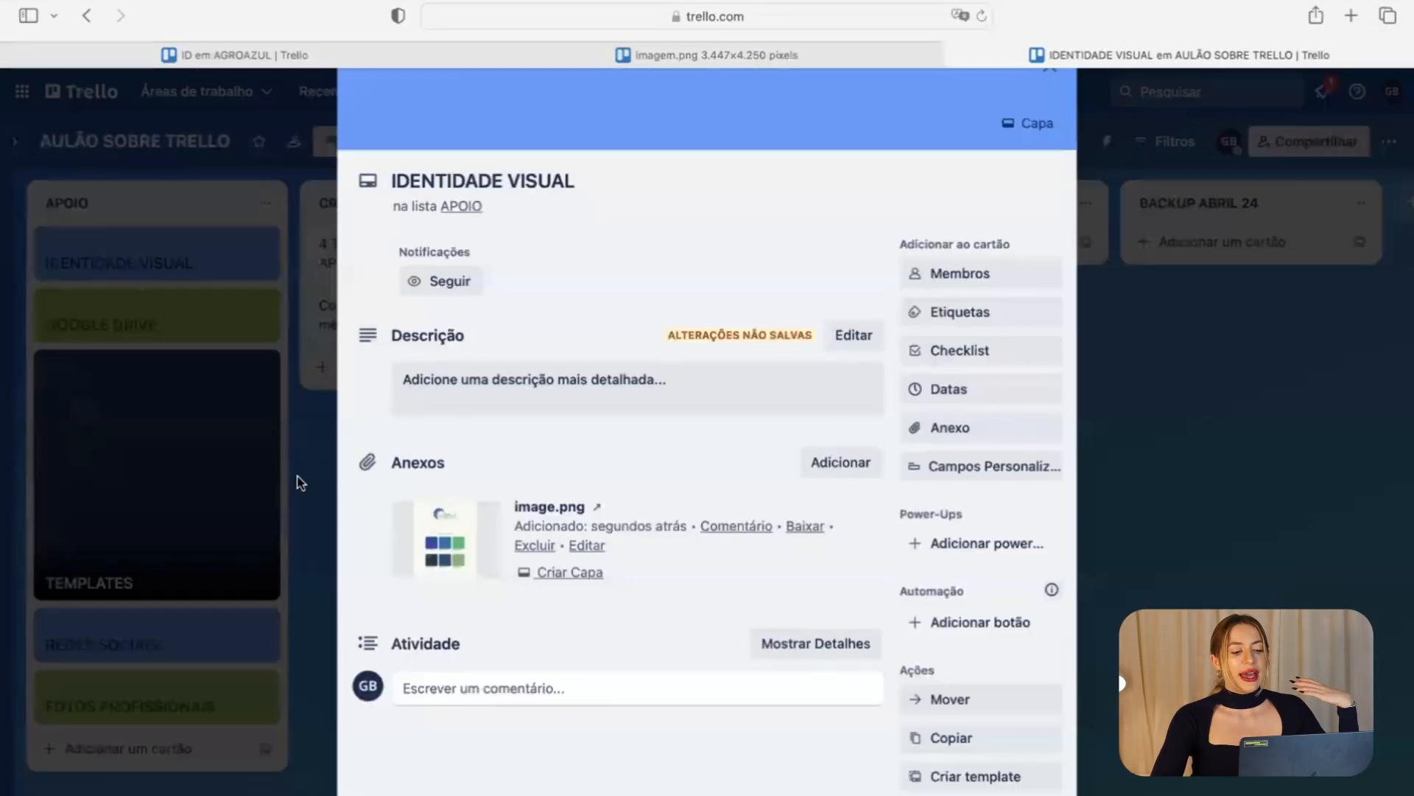
pyautogui.click(302, 483)
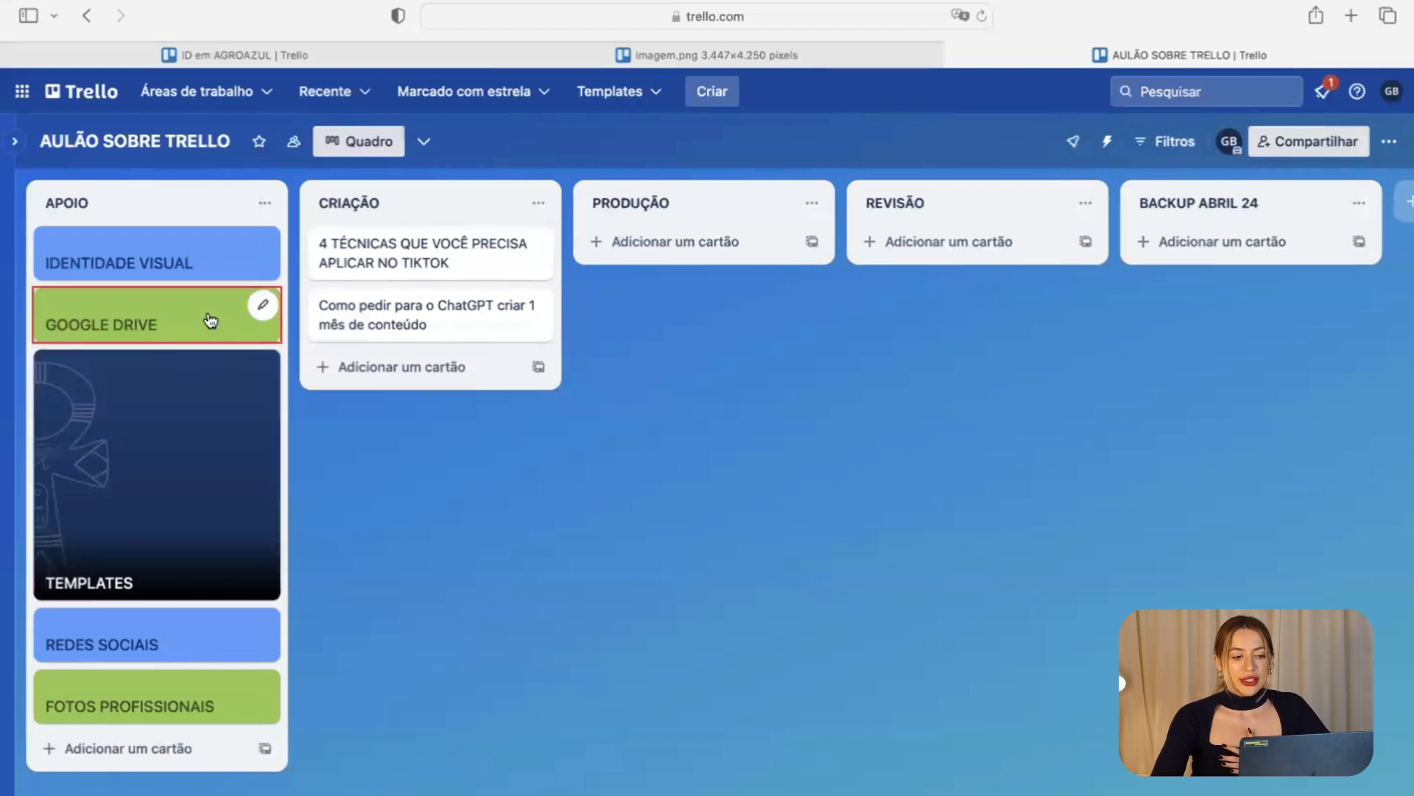
pyautogui.click(196, 262)
pyautogui.click(445, 582)
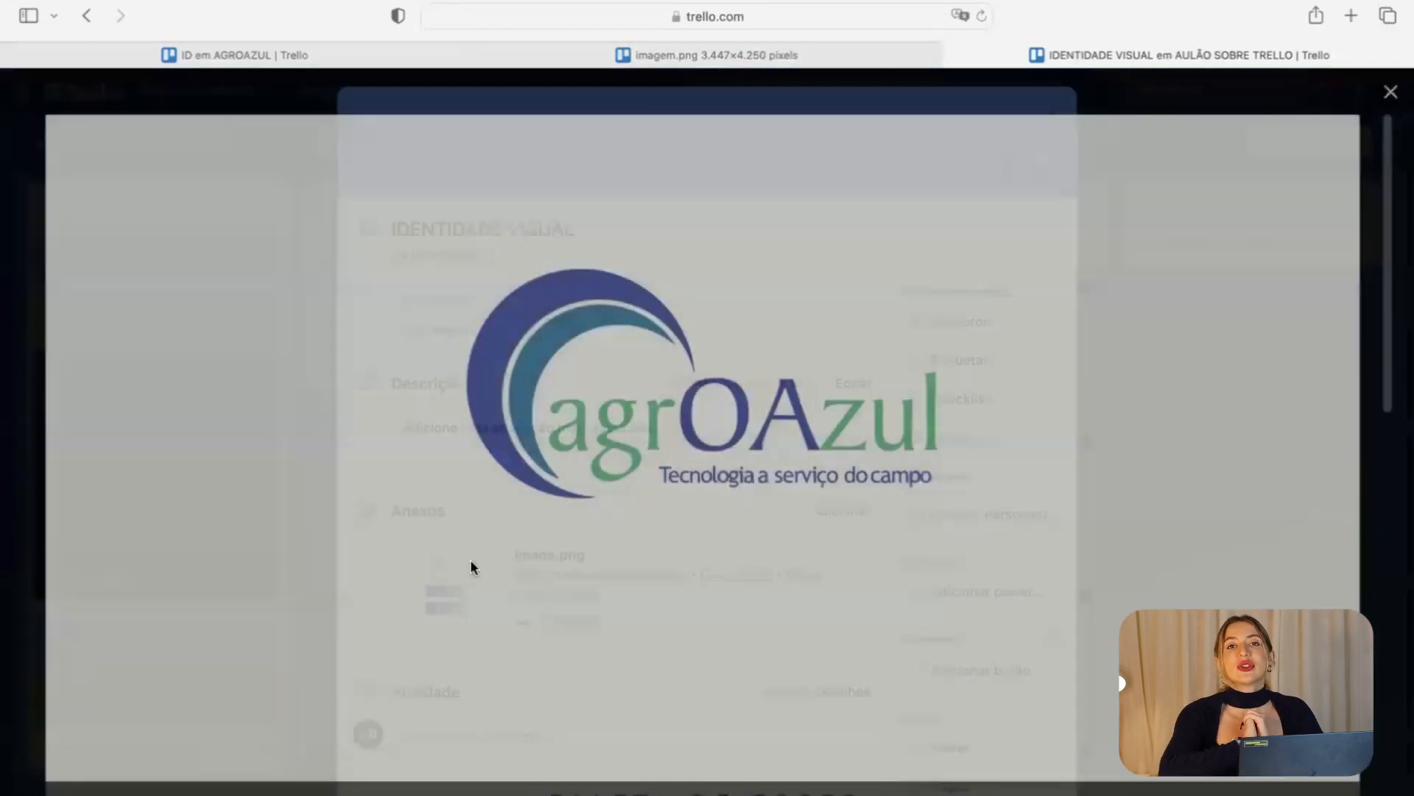
pyautogui.scroll(-8, 664, 484)
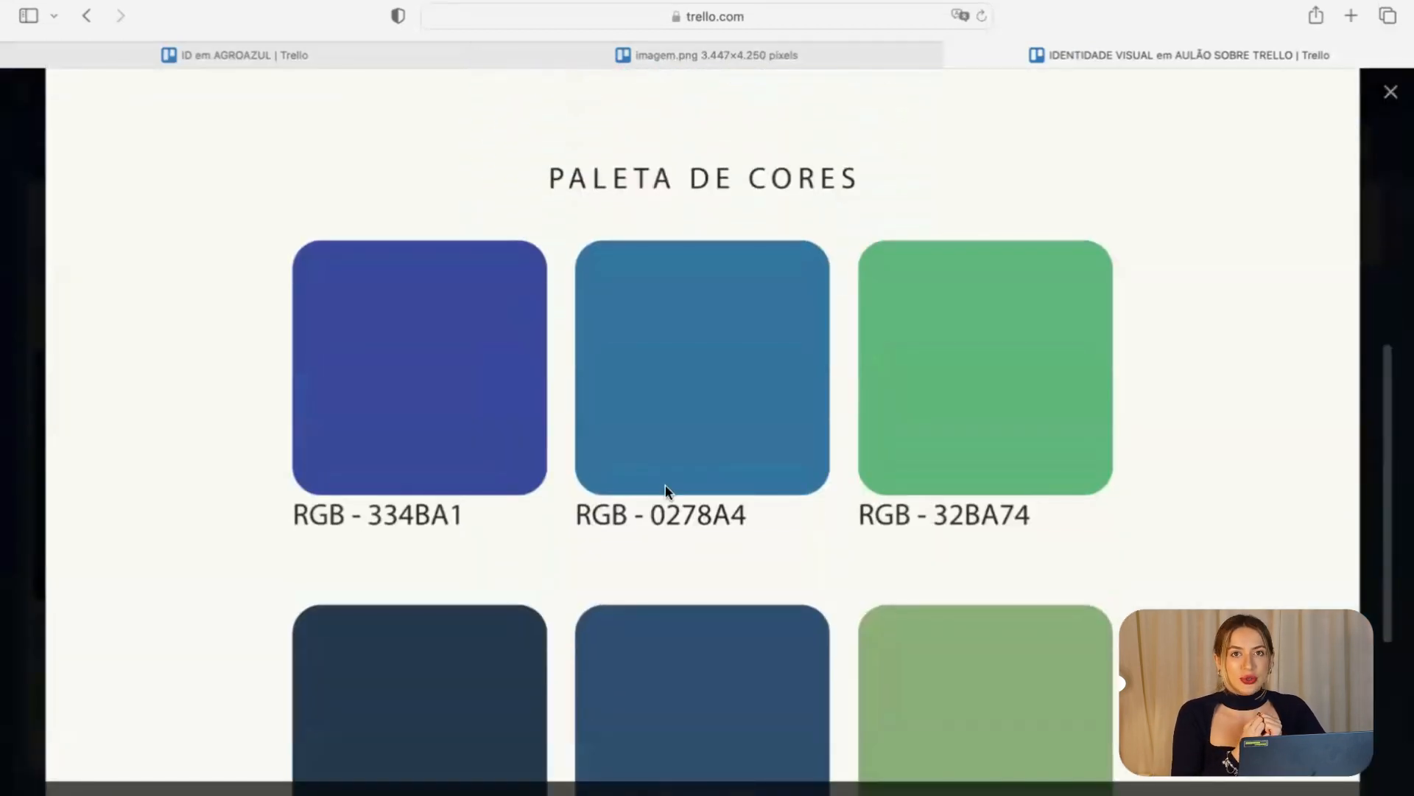
pyautogui.scroll(-1, 665, 490)
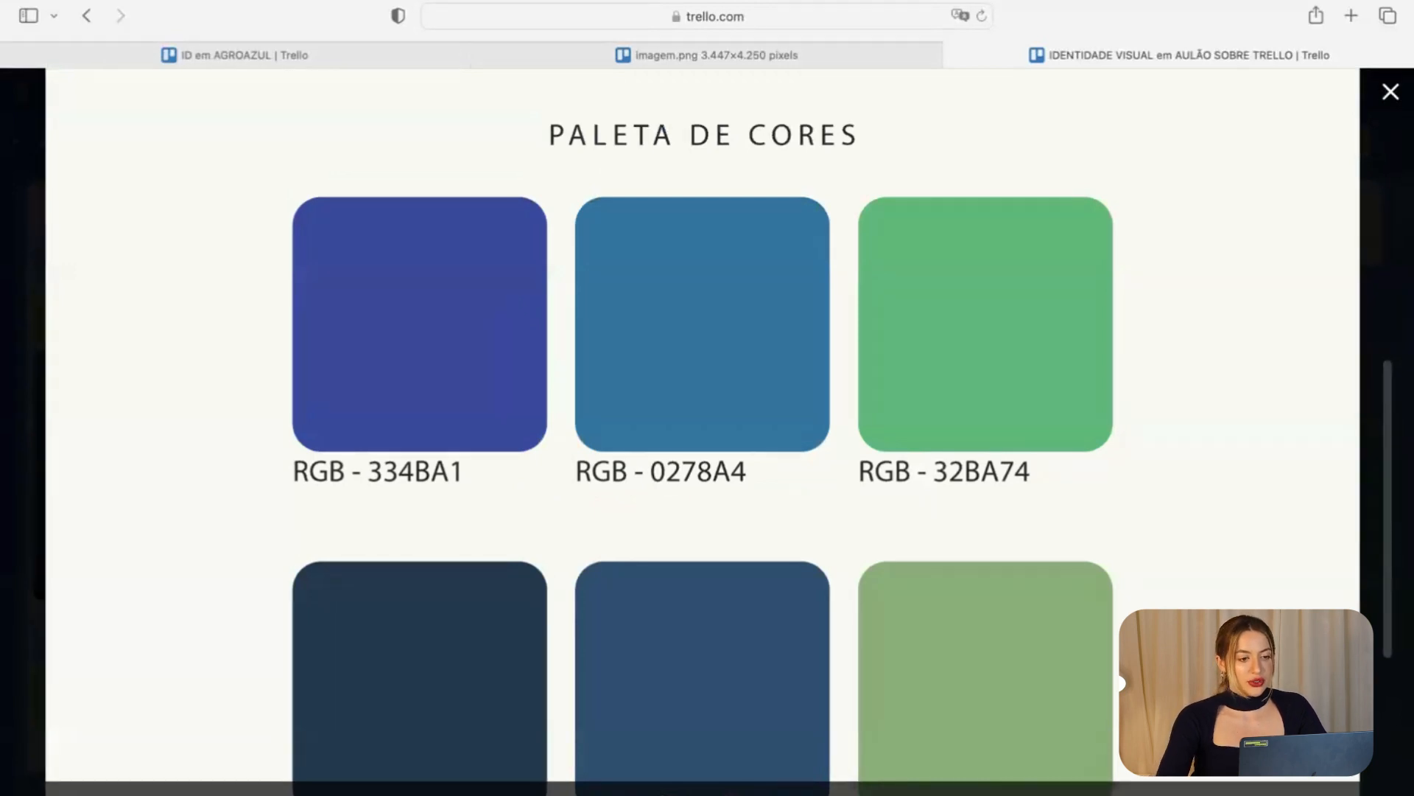
pyautogui.press('Escape')
pyautogui.click(1085, 308)
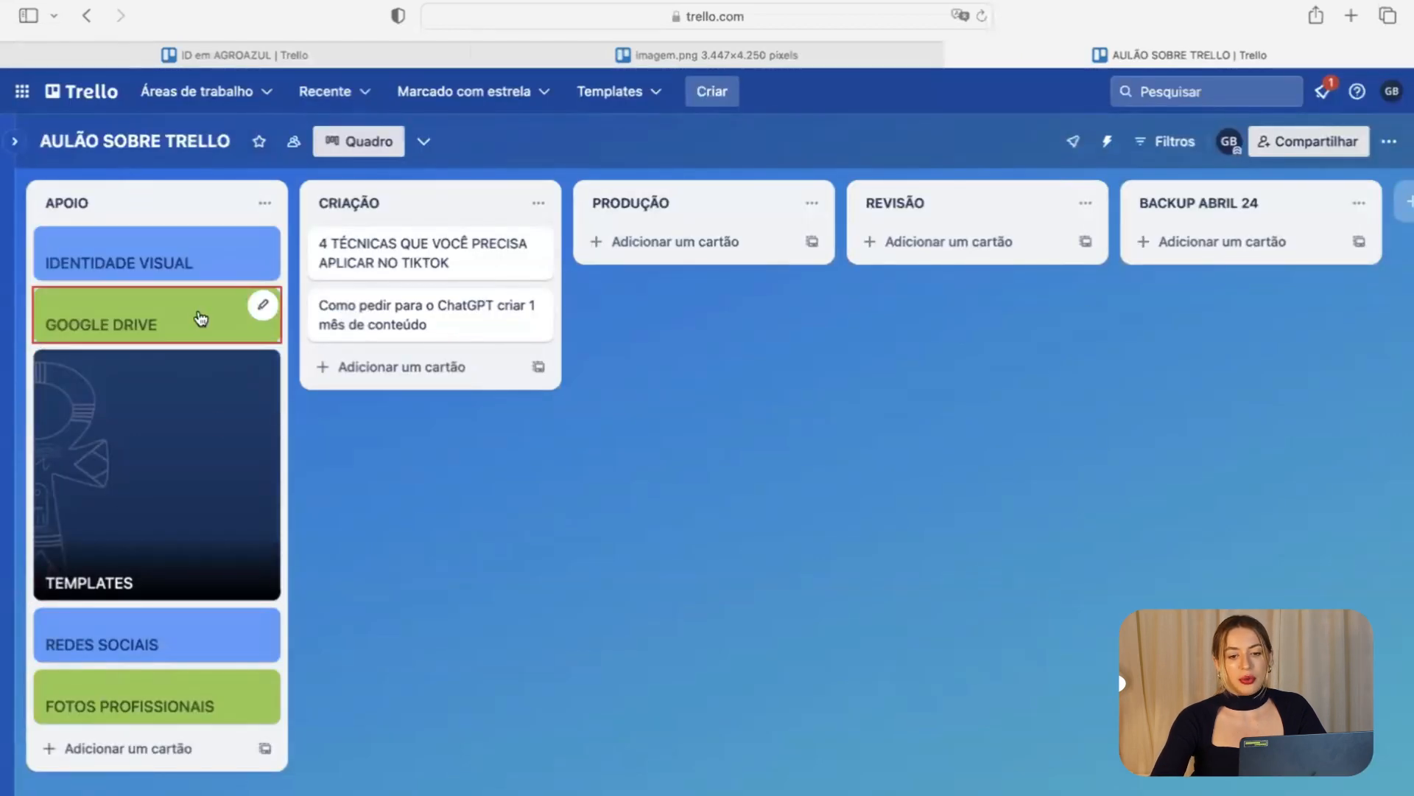
# Search DRIVE in the palette image tab and open Google Drive from the Google apps grid.
pyautogui.click(906, 58)
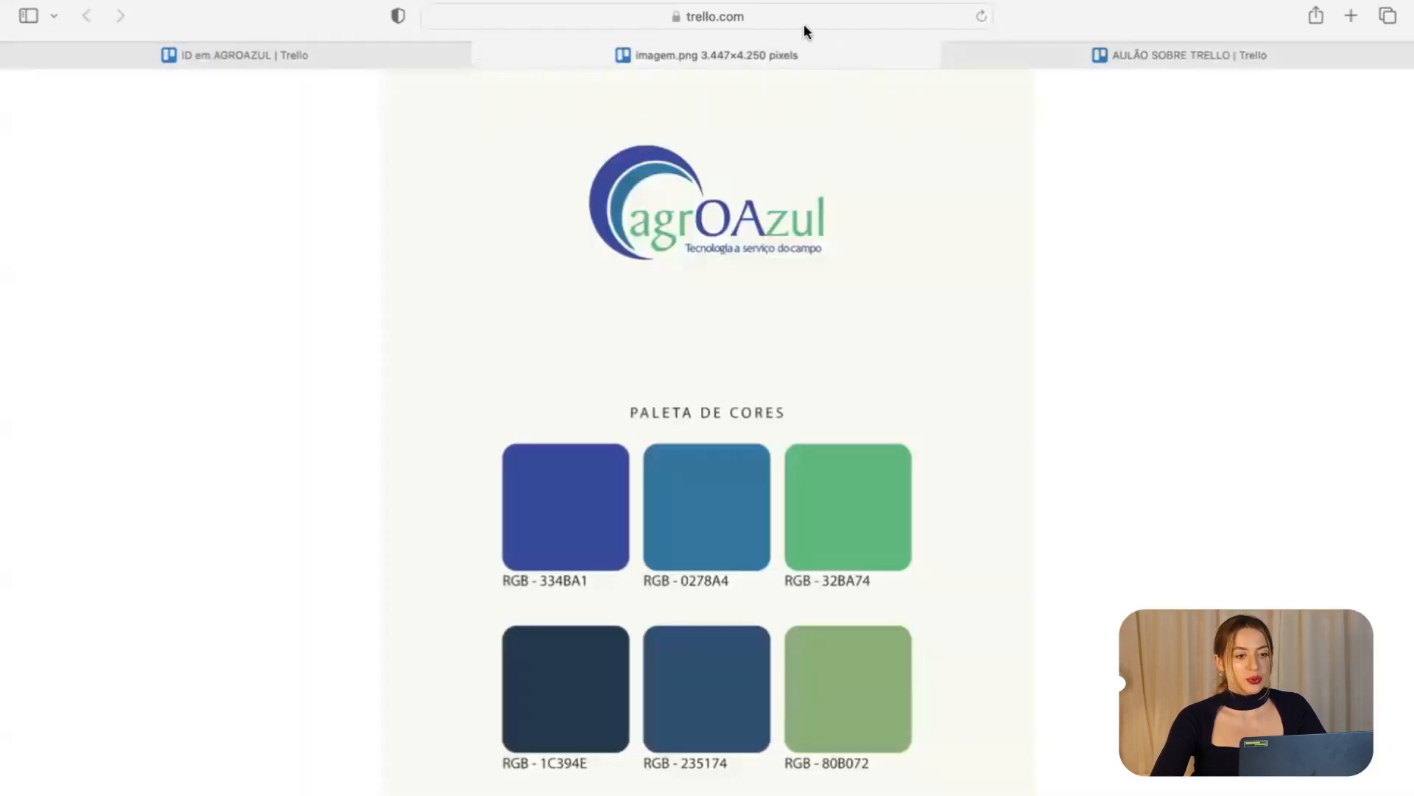
pyautogui.click(804, 27)
pyautogui.write('DRIVE')
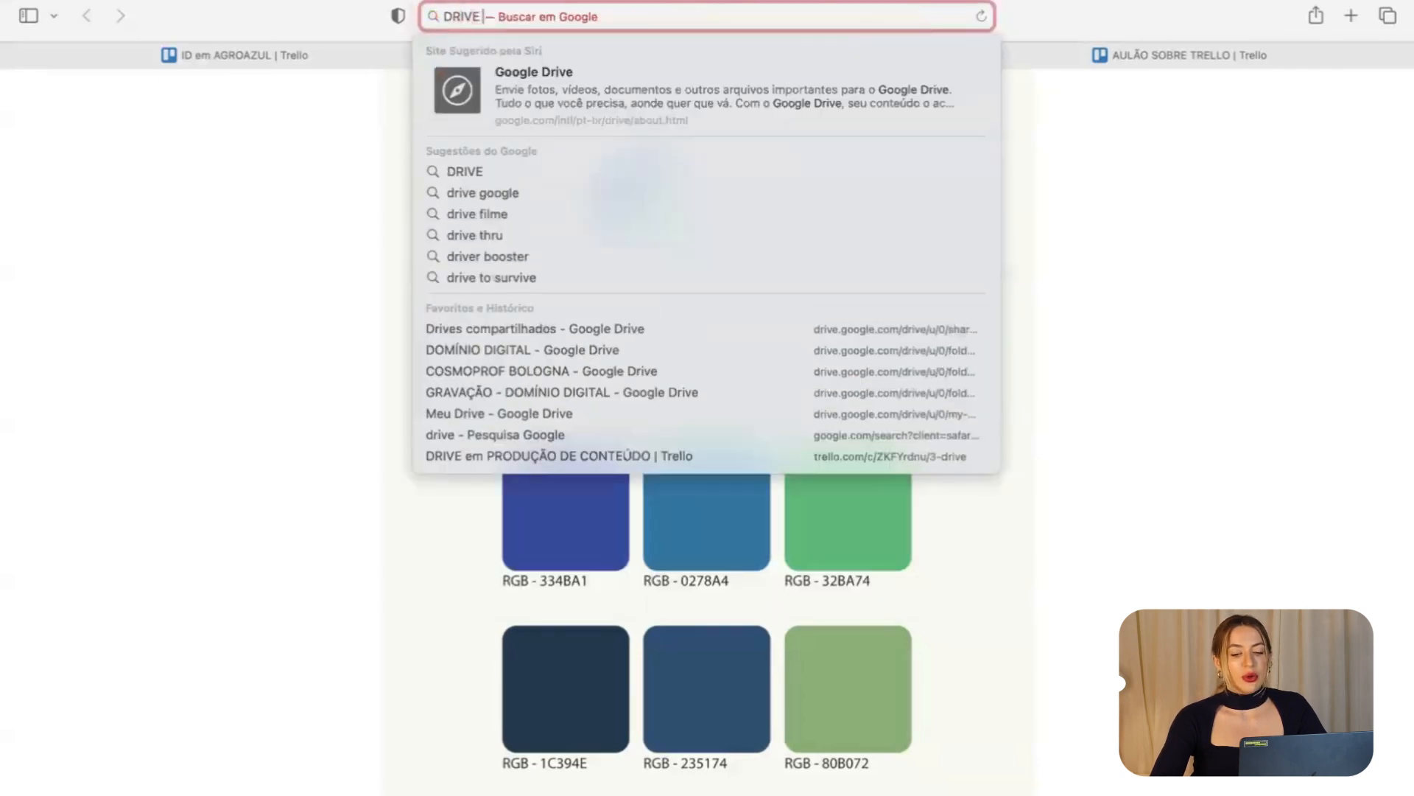
pyautogui.press('Return')
pyautogui.click(1330, 122)
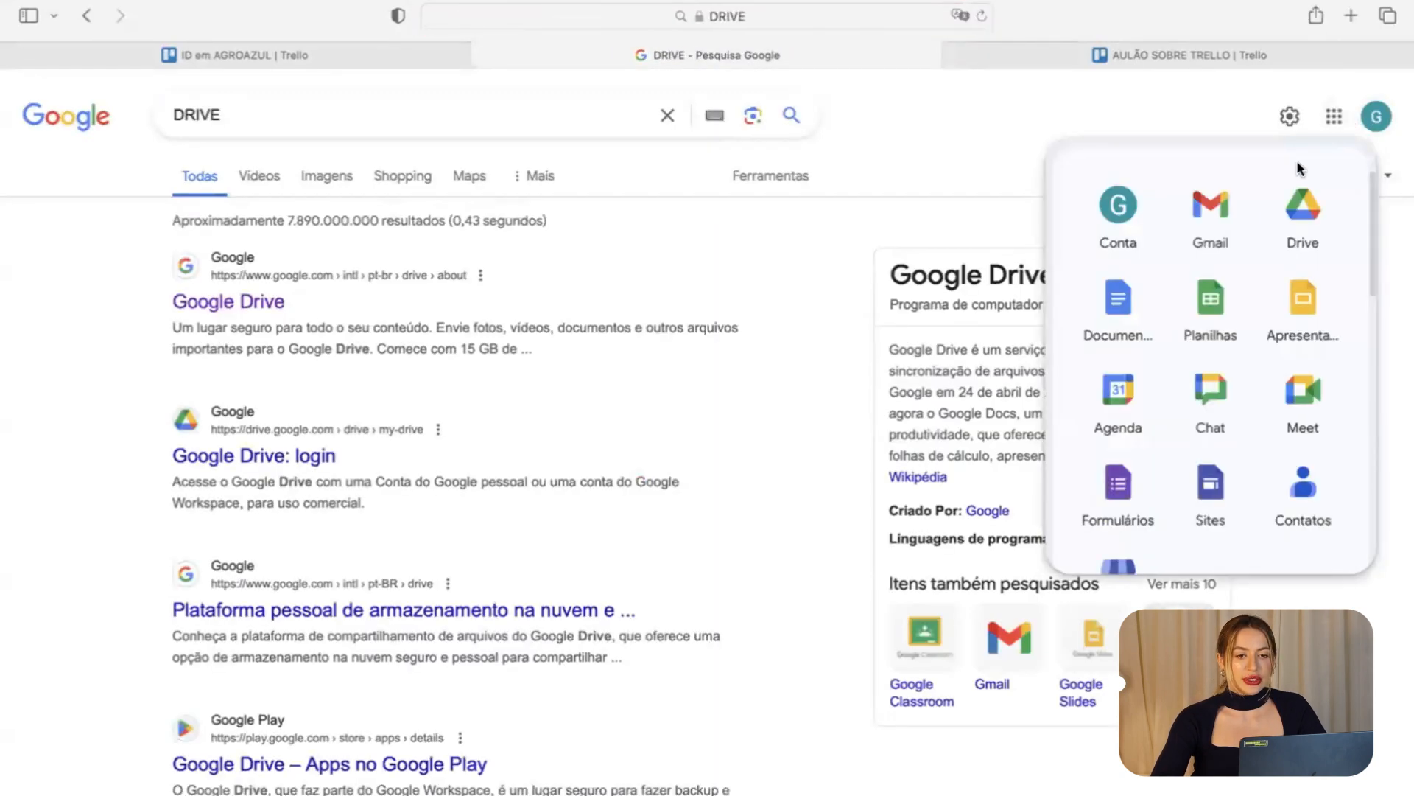
pyautogui.click(1305, 232)
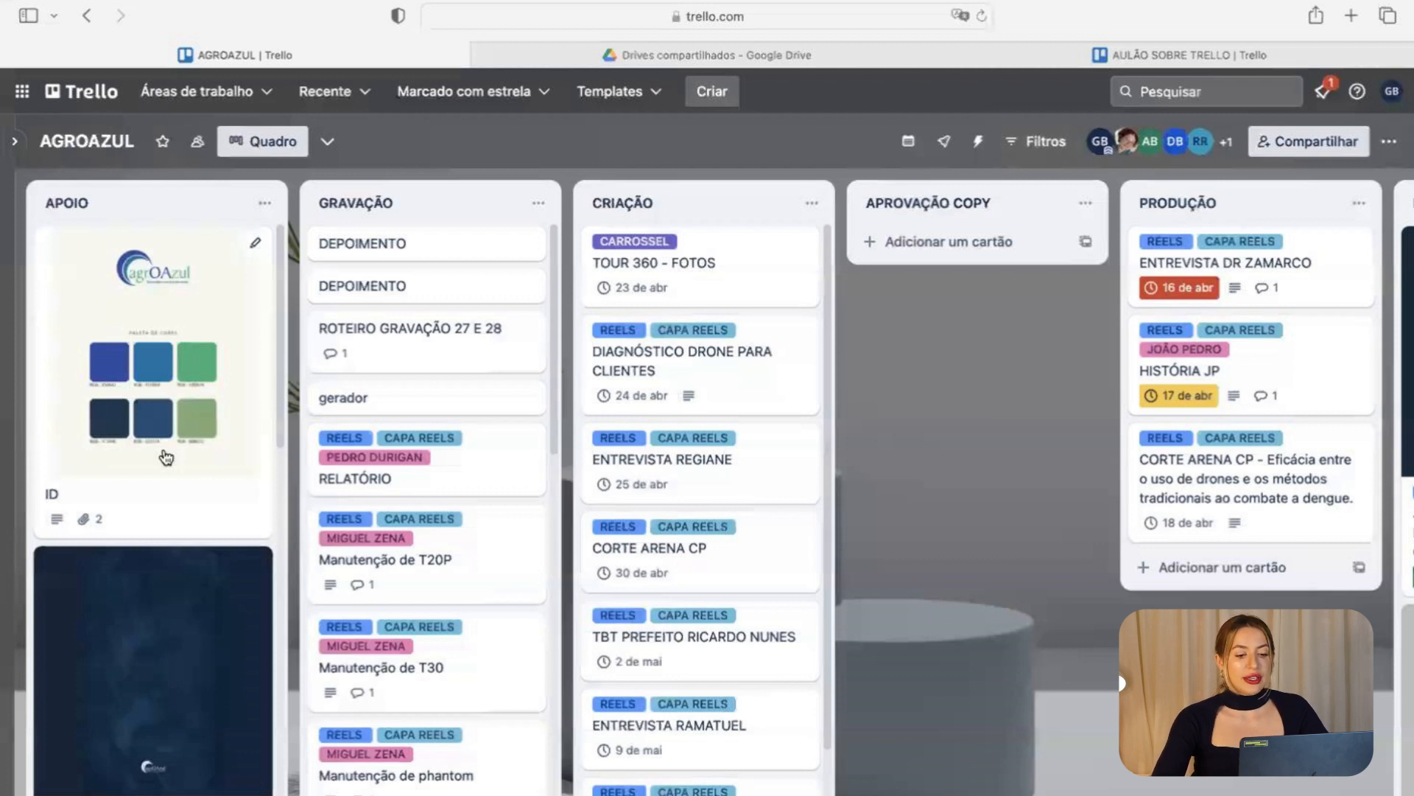
# Copy a share link for the PRODUÇÃO DE CONTEÚDO folder via Compartilhar > Gerar link.
pyautogui.scroll(-1, 173, 486)
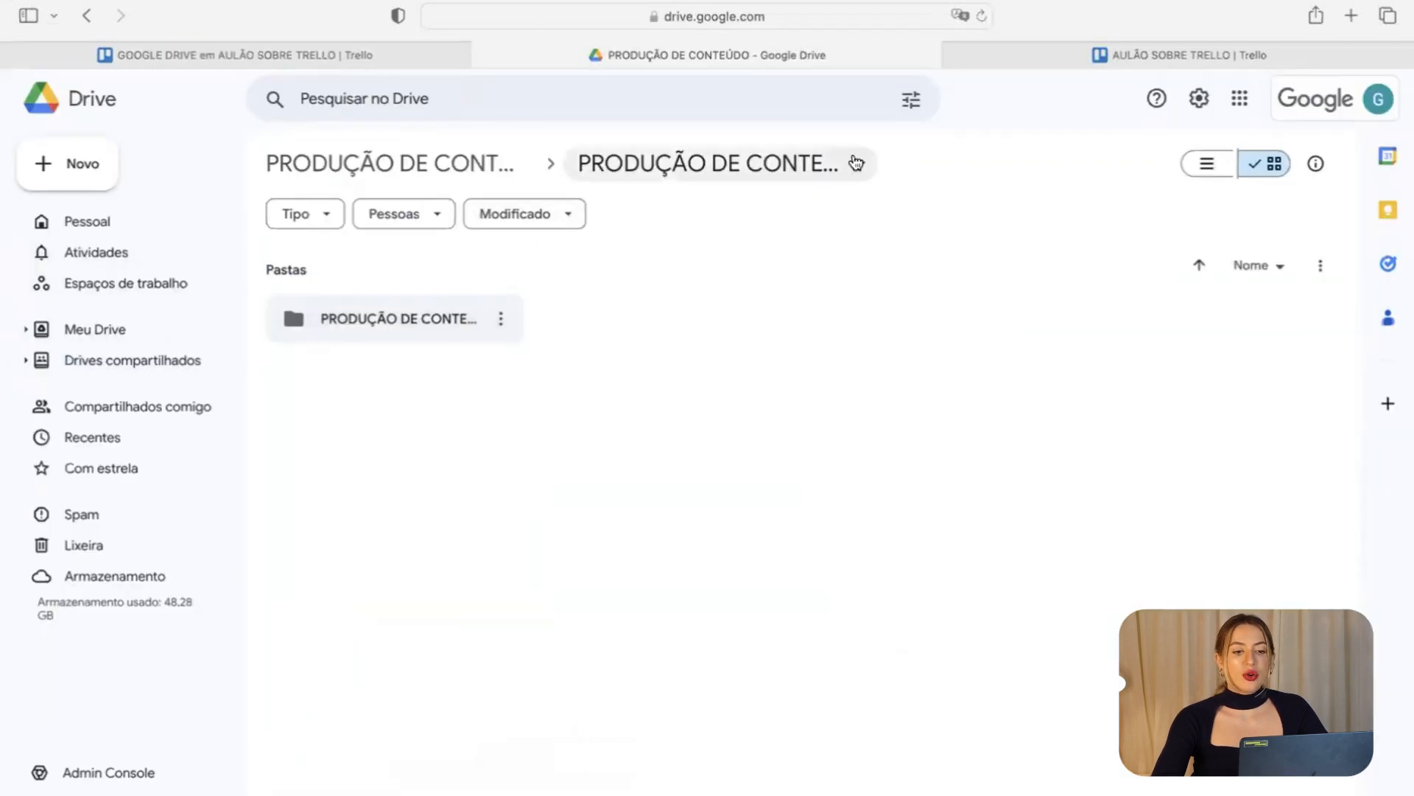
pyautogui.click(857, 163)
pyautogui.moveTo(778, 324)
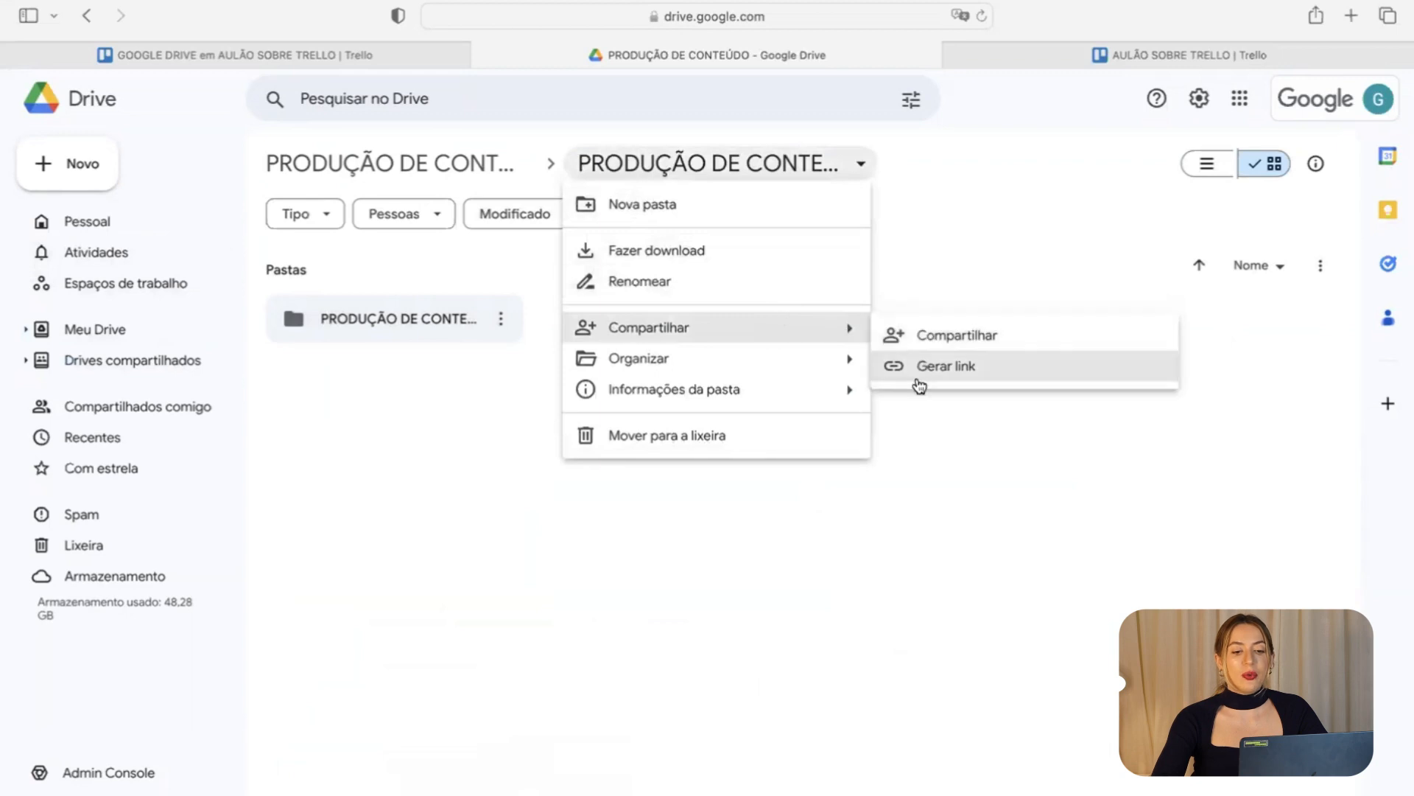
pyautogui.click(917, 374)
pyautogui.click(537, 638)
pyautogui.click(274, 53)
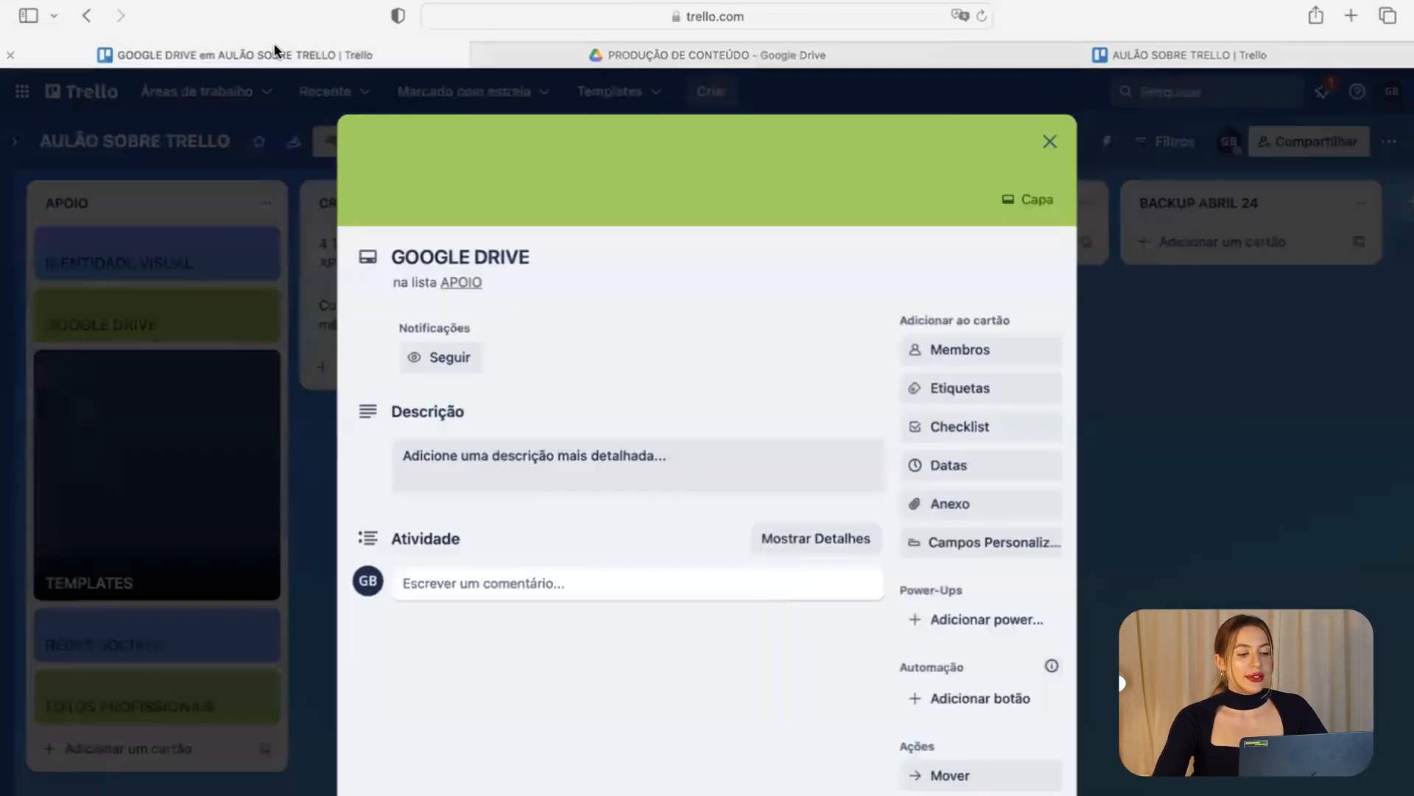
# Post the Drive folder link as a comment on the GOOGLE DRIVE card and test it.
pyautogui.click(468, 589)
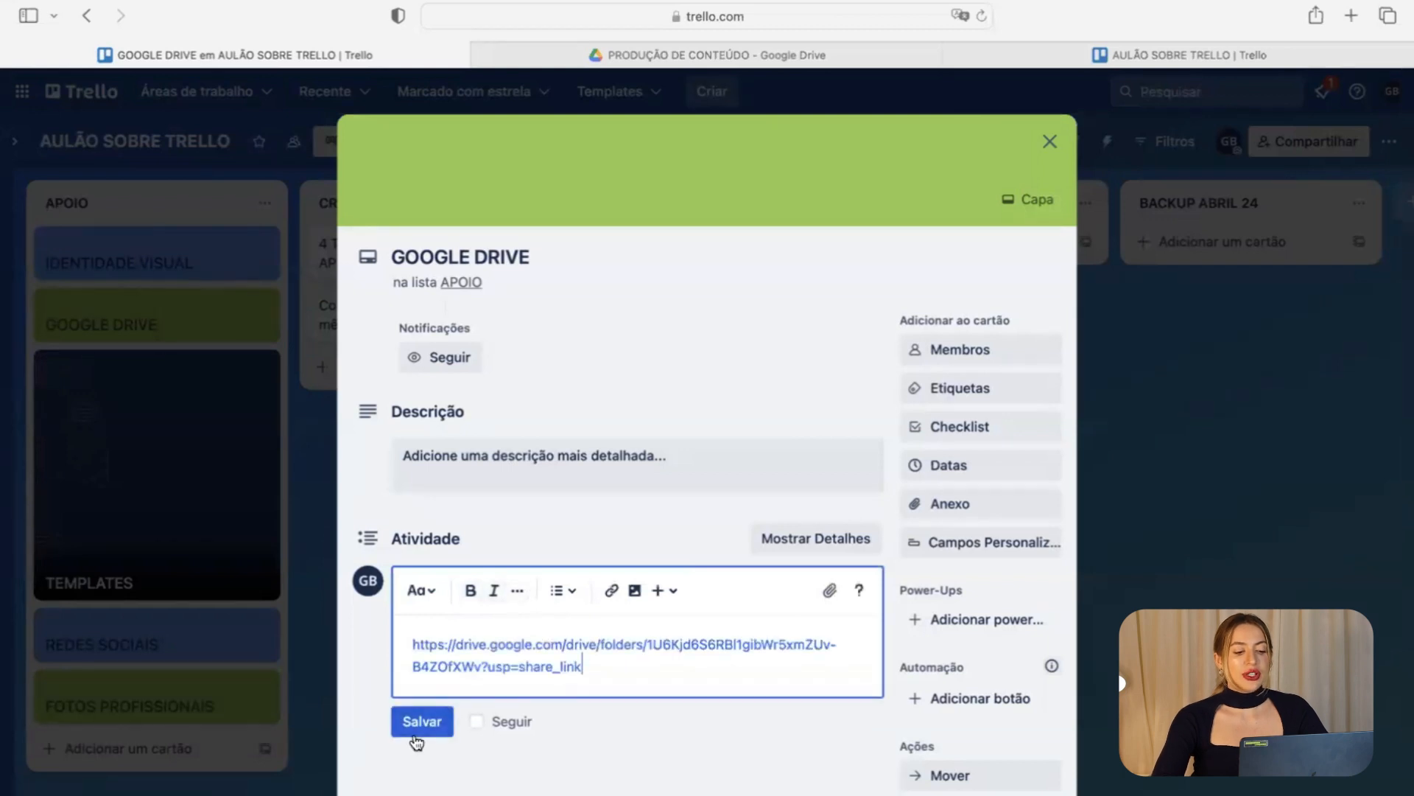
pyautogui.click(418, 720)
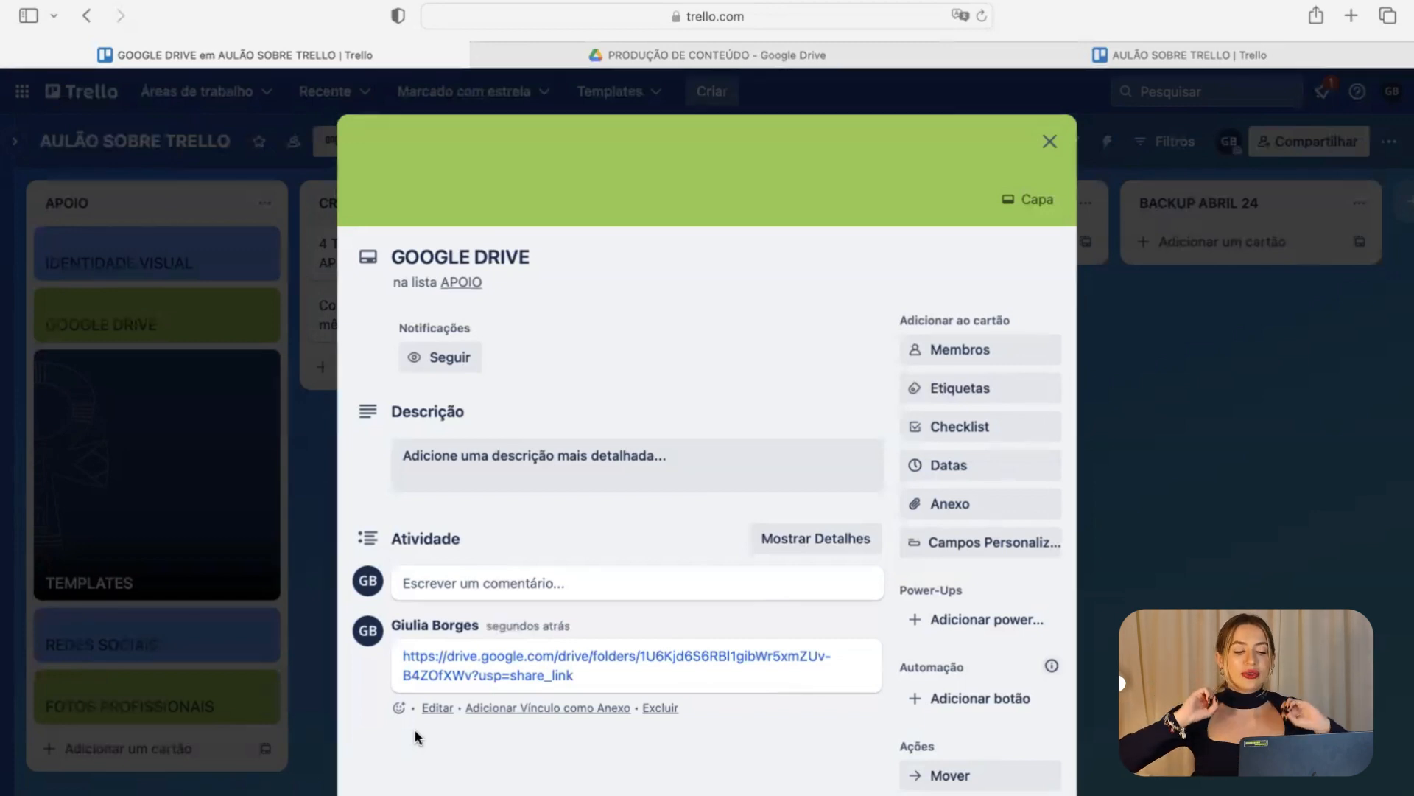
pyautogui.click(478, 663)
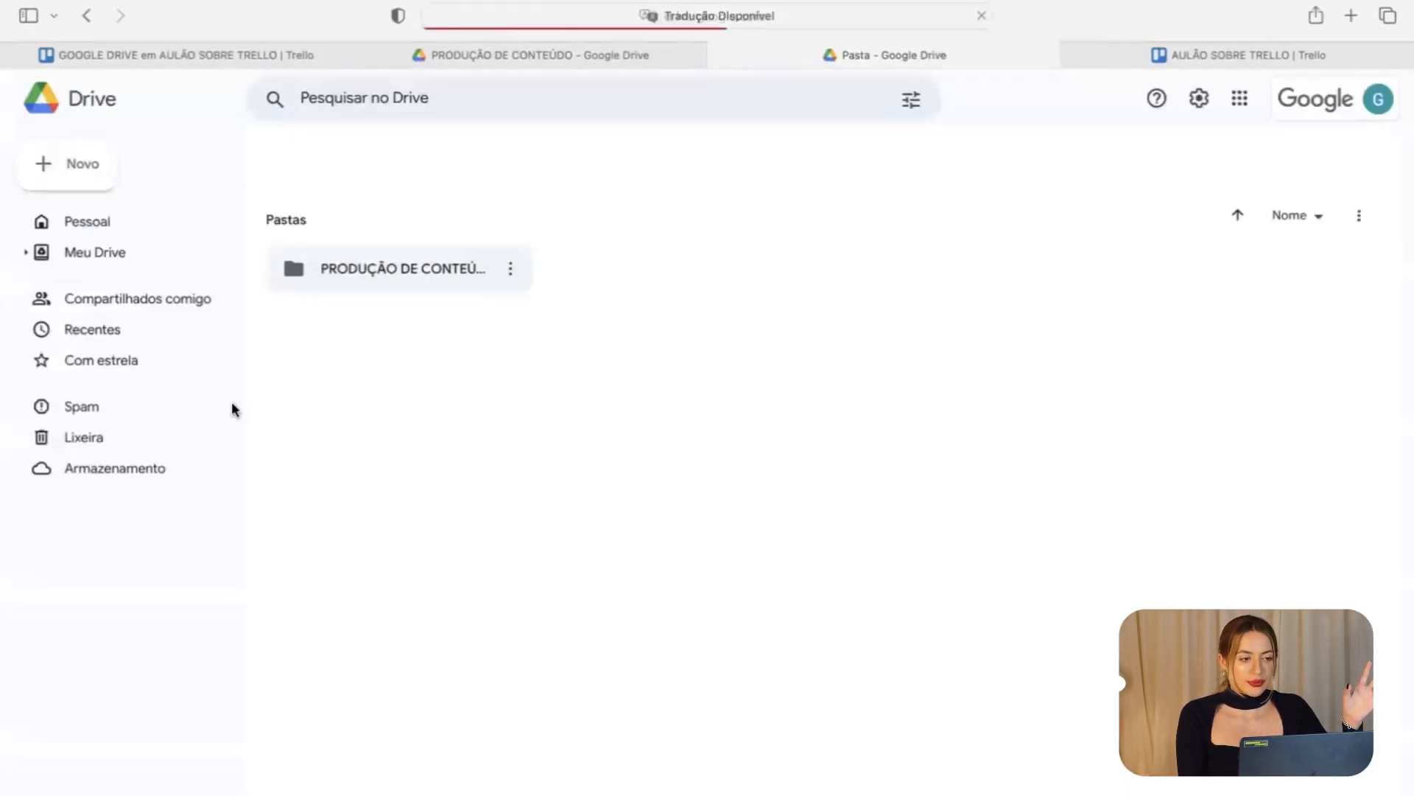
pyautogui.click(536, 62)
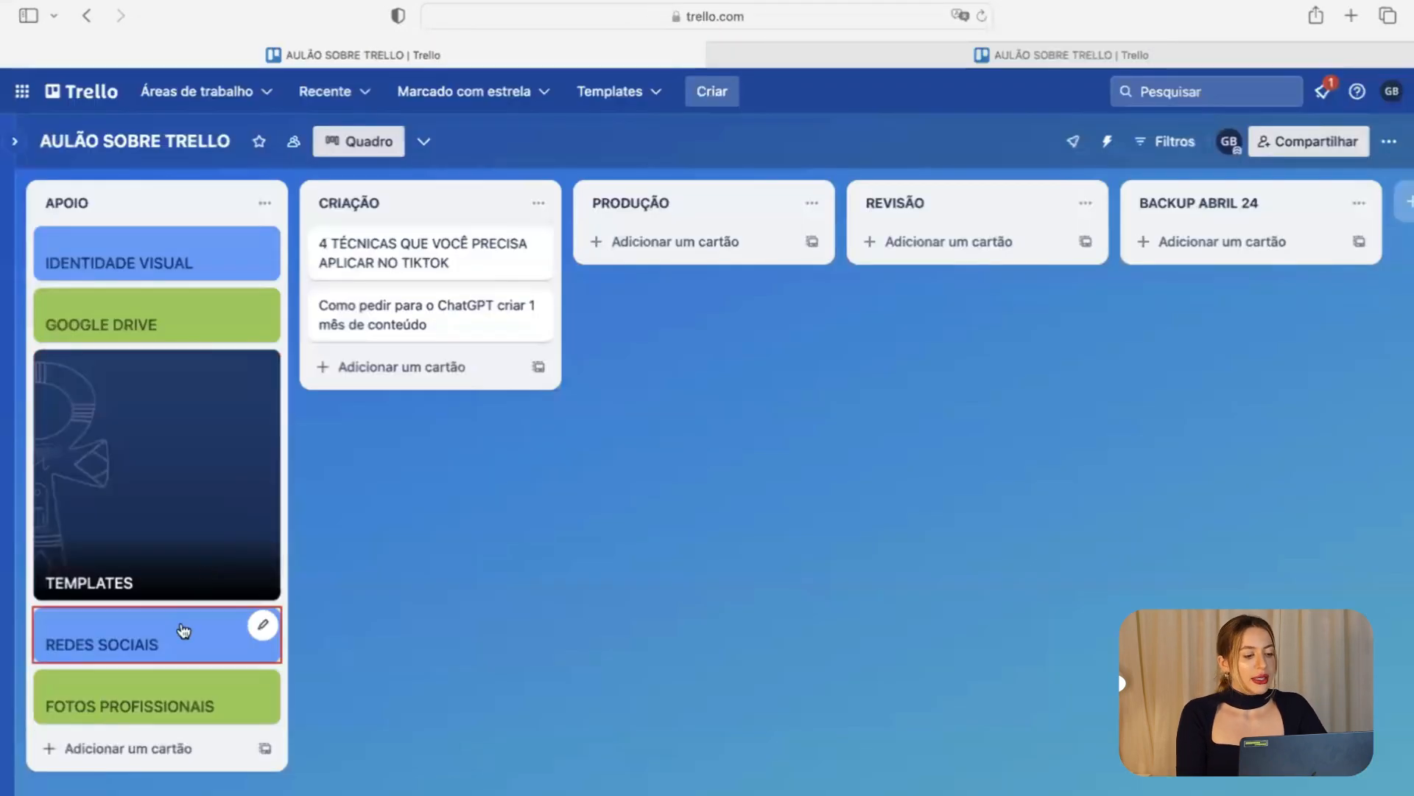
# Comment 'linkedin: link', 'instagram: link', 'facebook: link', 'tiktok: link' on separate lines in REDES SOCIAIS.
pyautogui.click(181, 630)
pyautogui.click(528, 583)
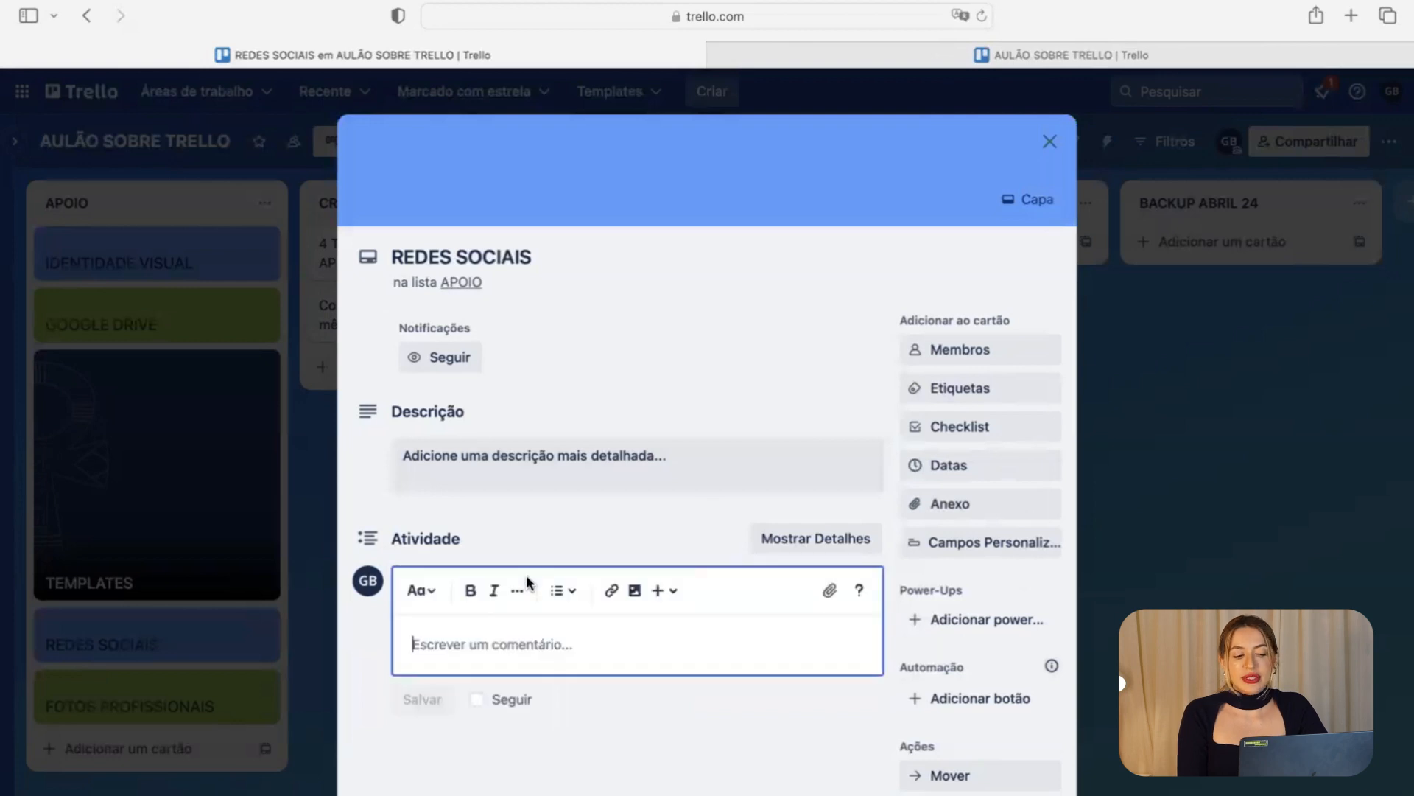
pyautogui.write('linkedin: l')
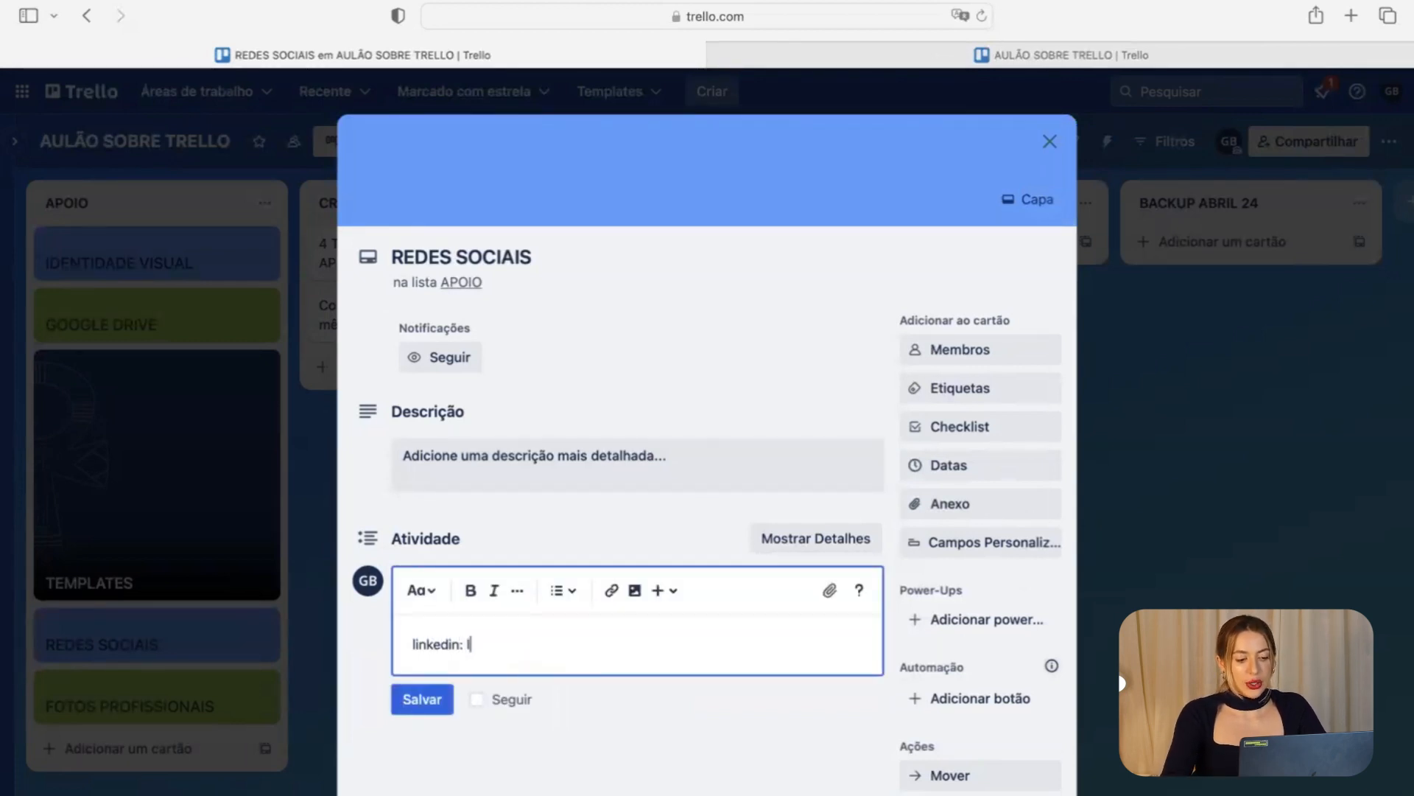
pyautogui.write('ink')
pyautogui.press('Return')
pyautogui.write('instag')
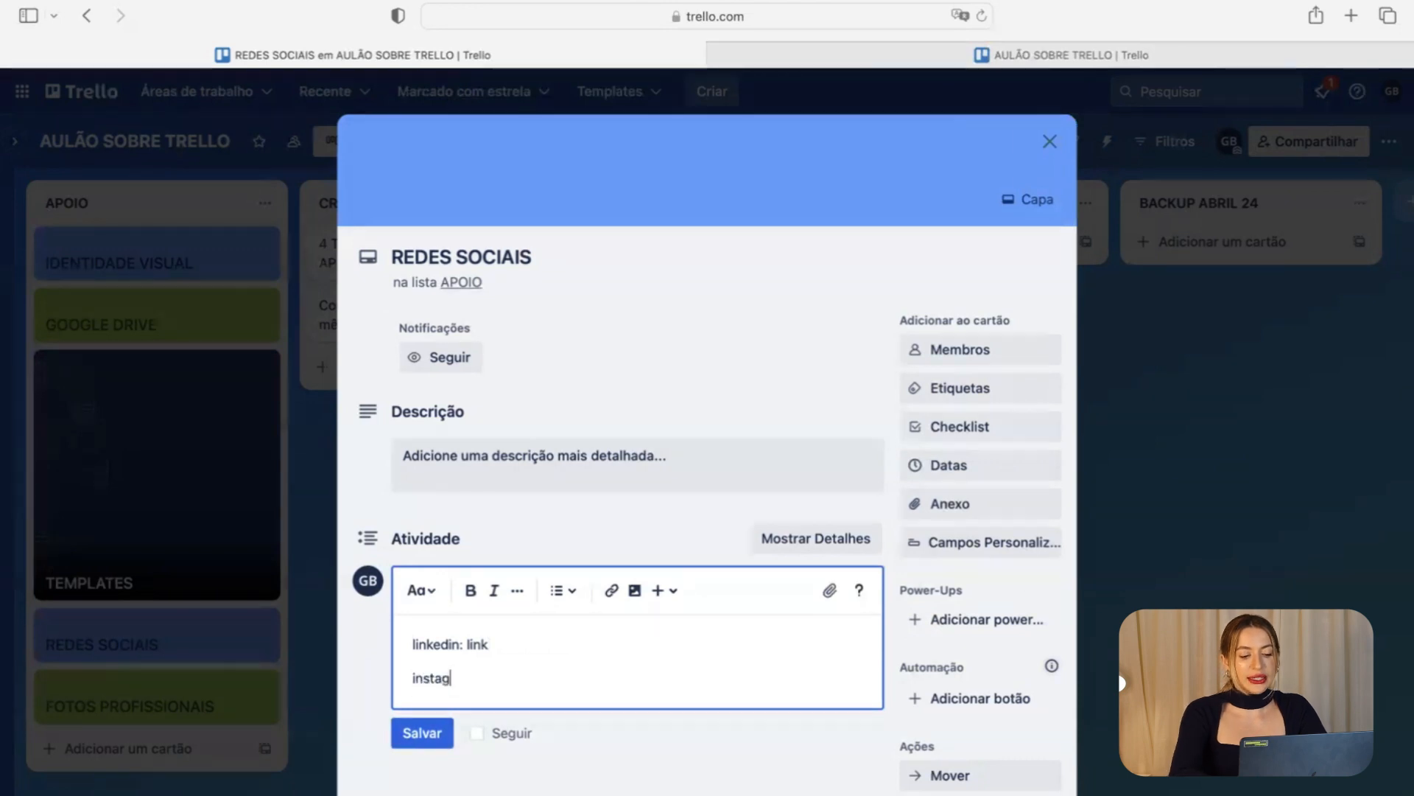
pyautogui.write('ram: link')
pyautogui.press('Return')
pyautogui.write('facebook: link')
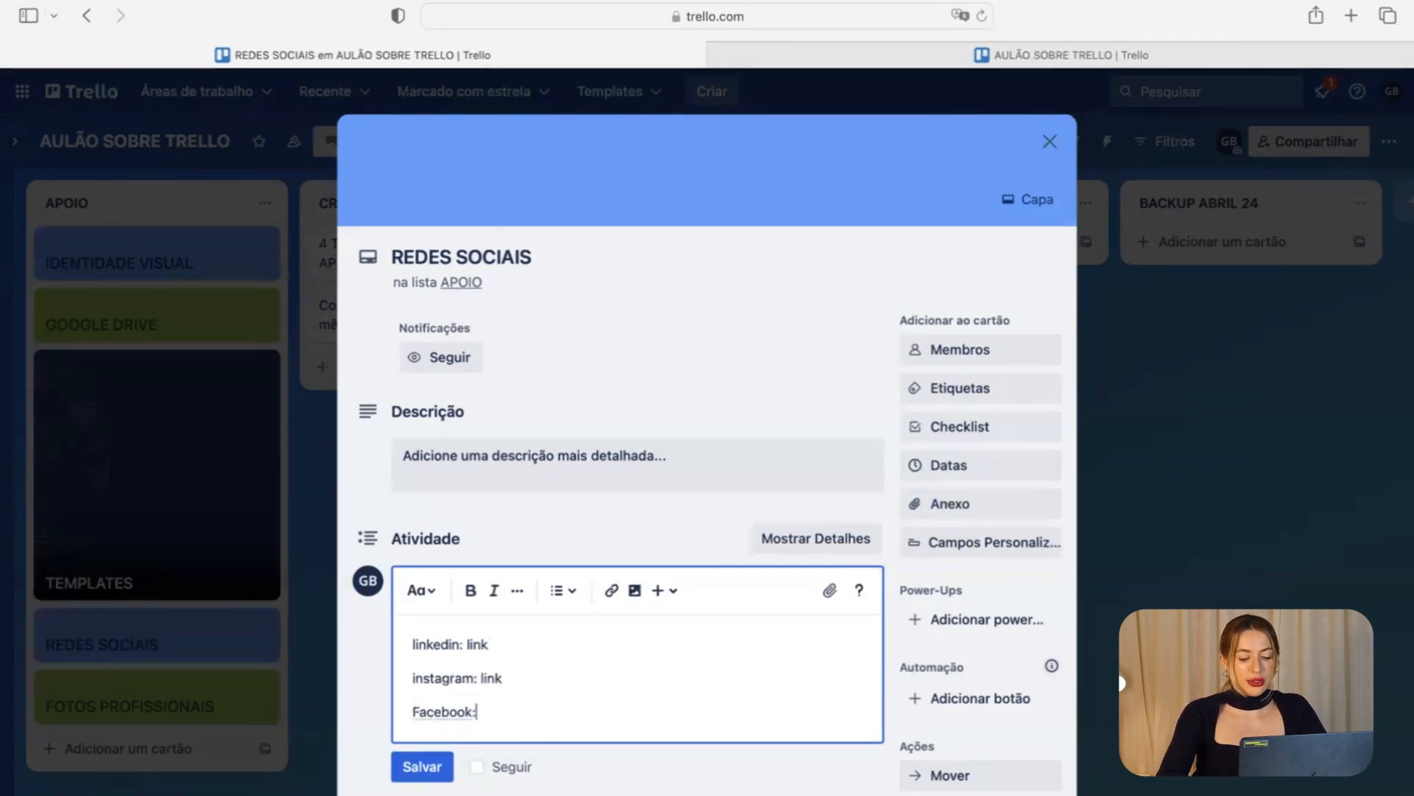
pyautogui.press('Return')
pyautogui.write('tiktok: link')
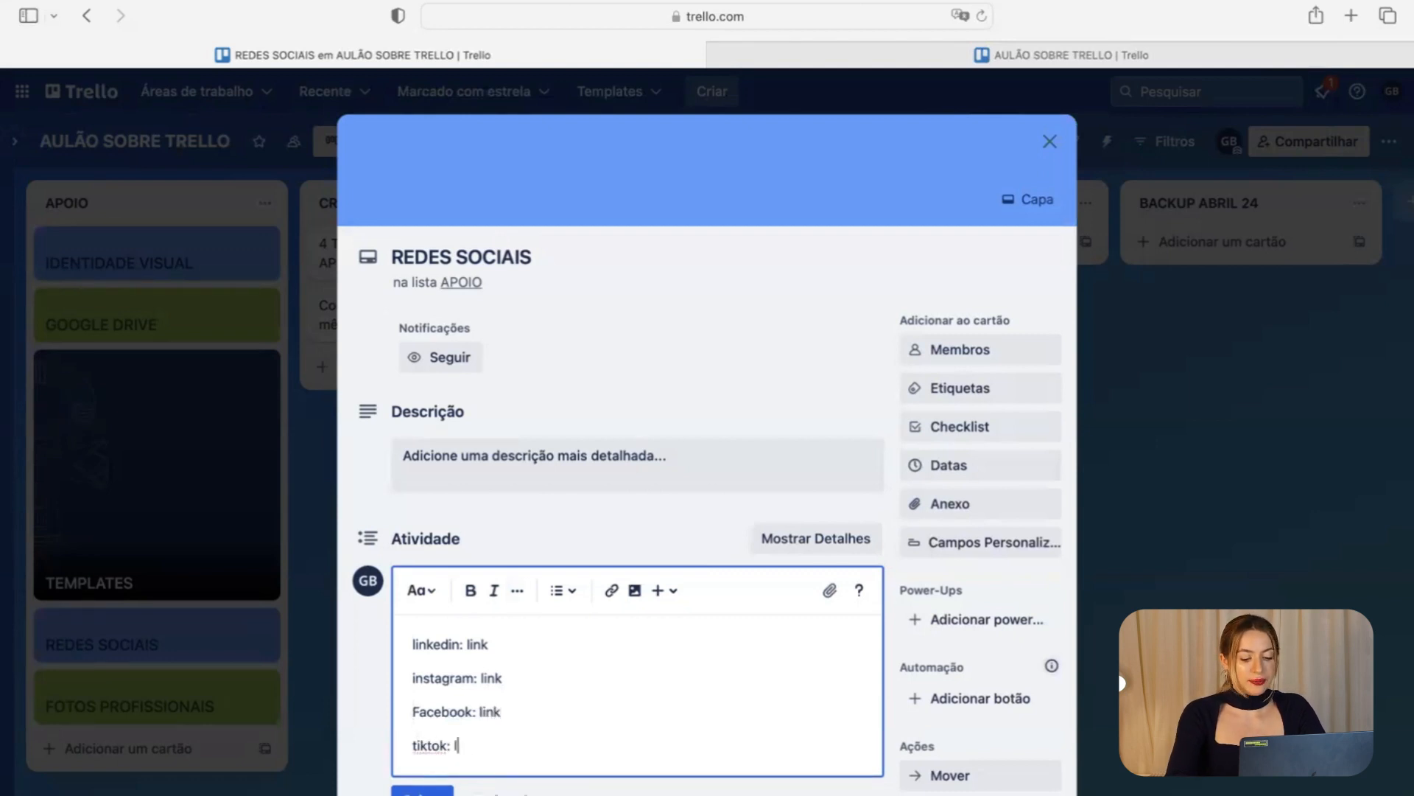
pyautogui.click(423, 791)
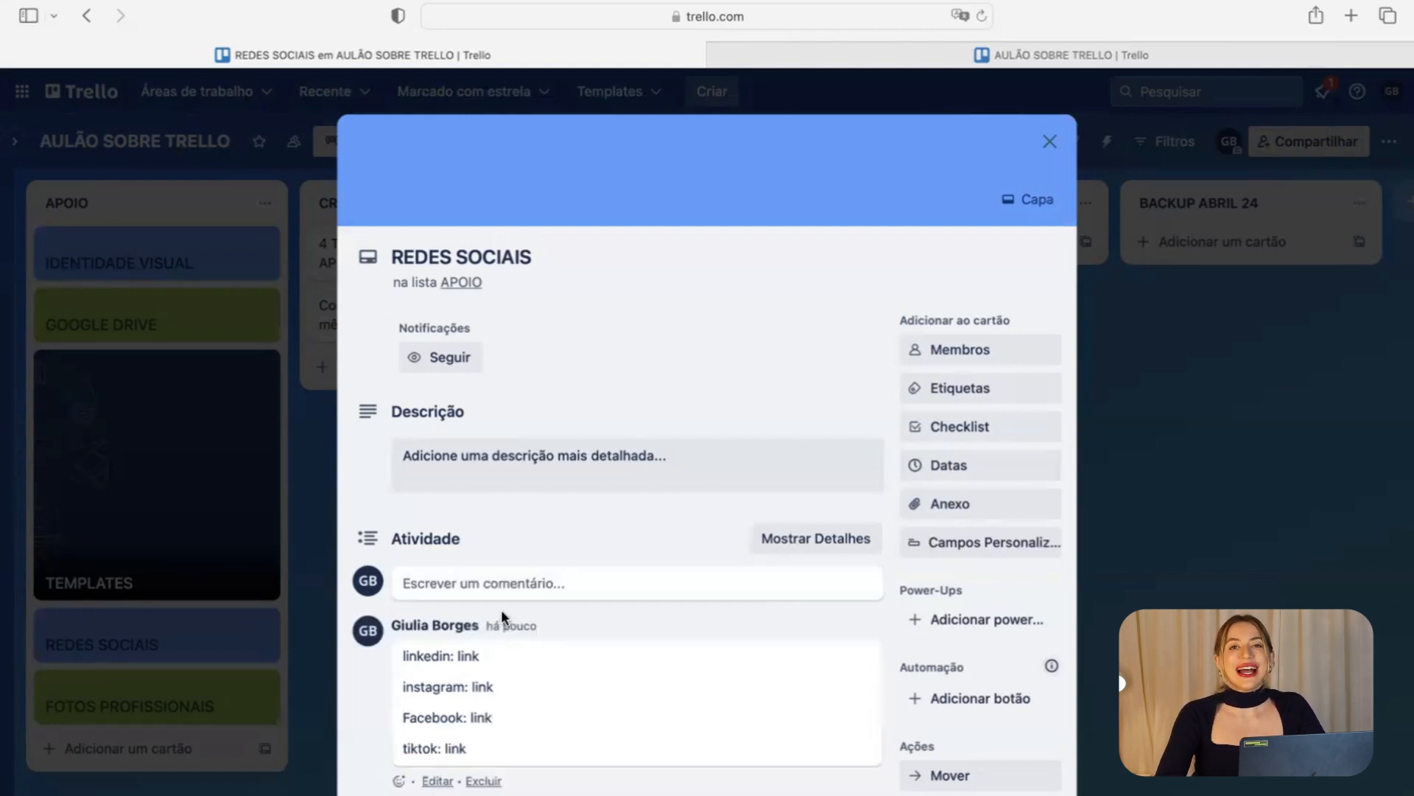
pyautogui.click(189, 641)
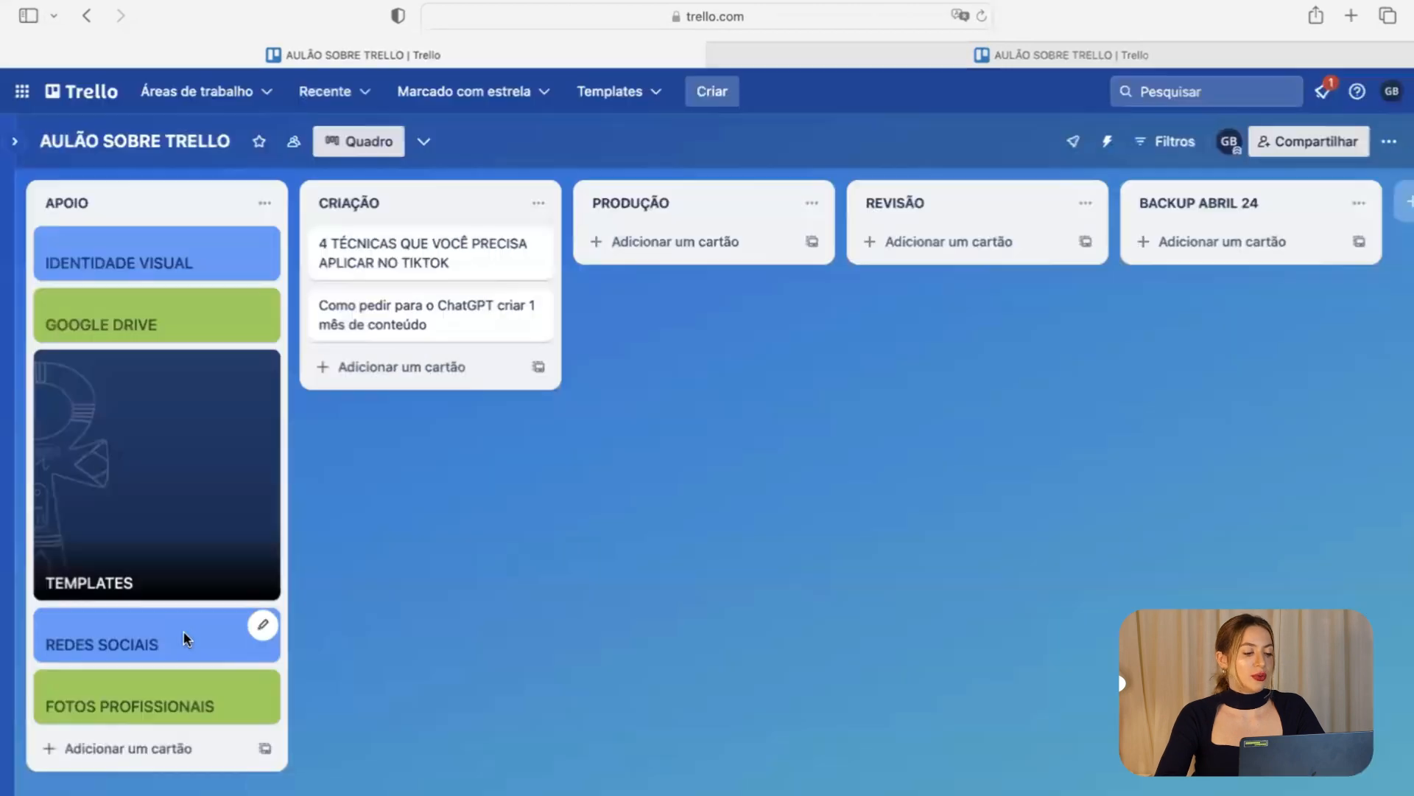
# Post the Google Drive folder link as a comment on the FOTOS PROFISSIONAIS card.
pyautogui.click(191, 714)
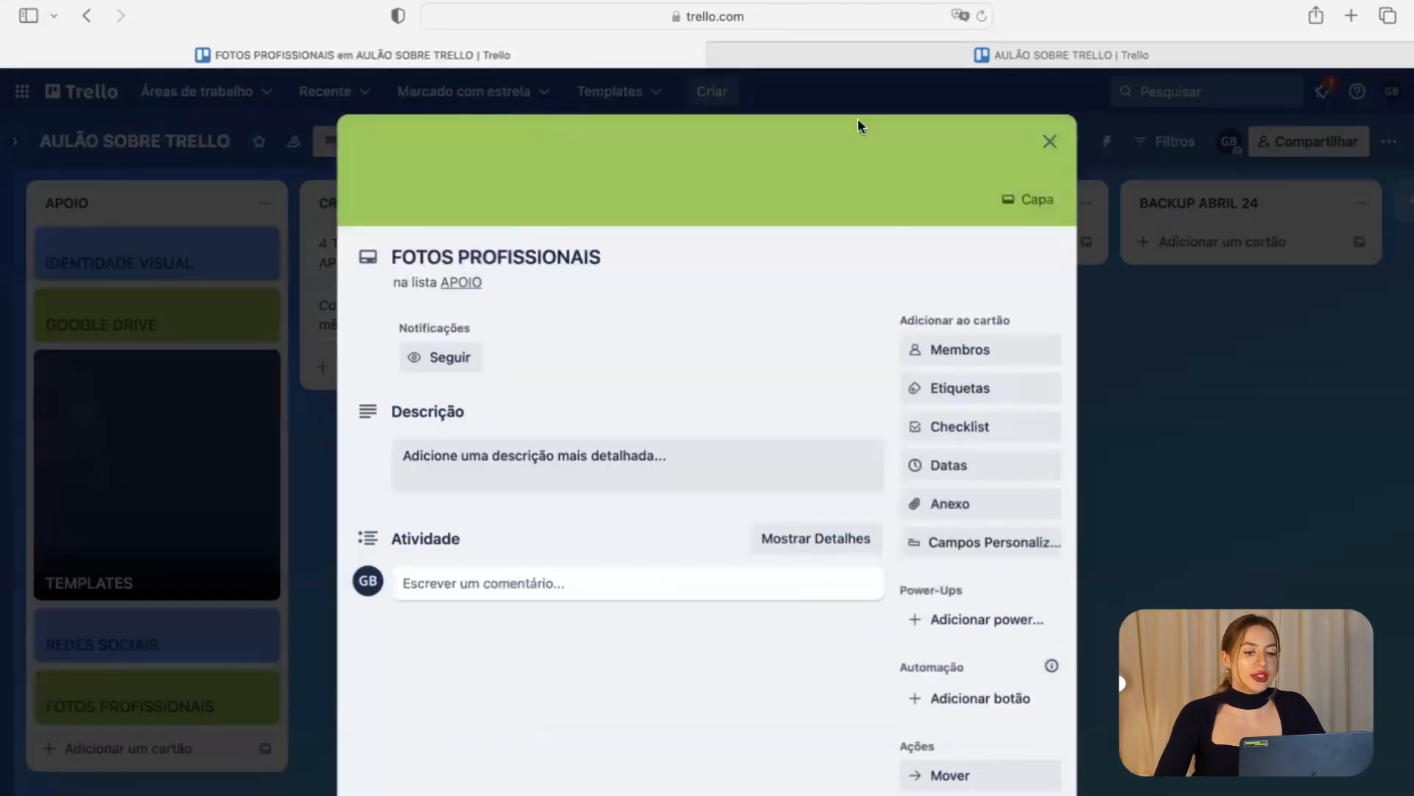
pyautogui.click(545, 592)
pyautogui.click(414, 723)
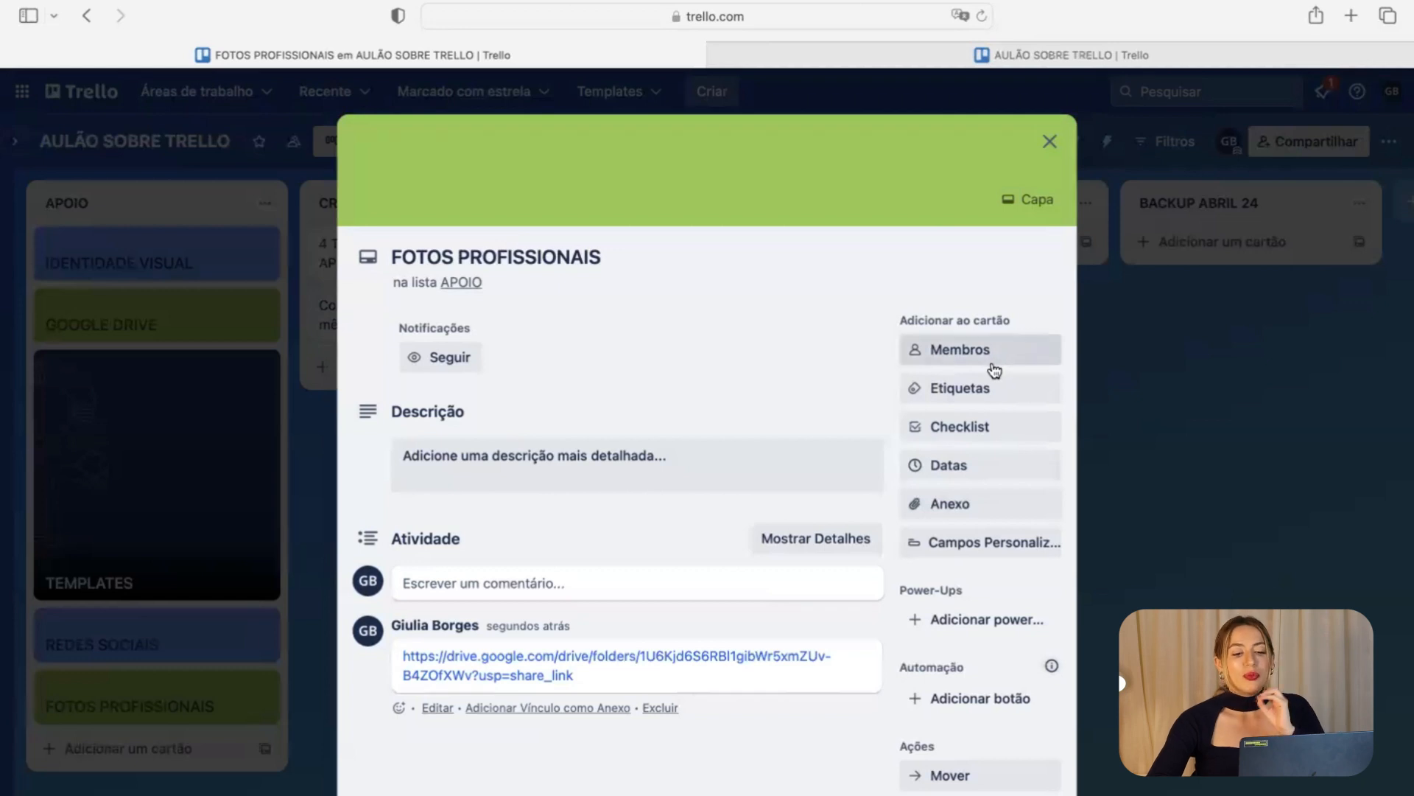
pyautogui.click(981, 506)
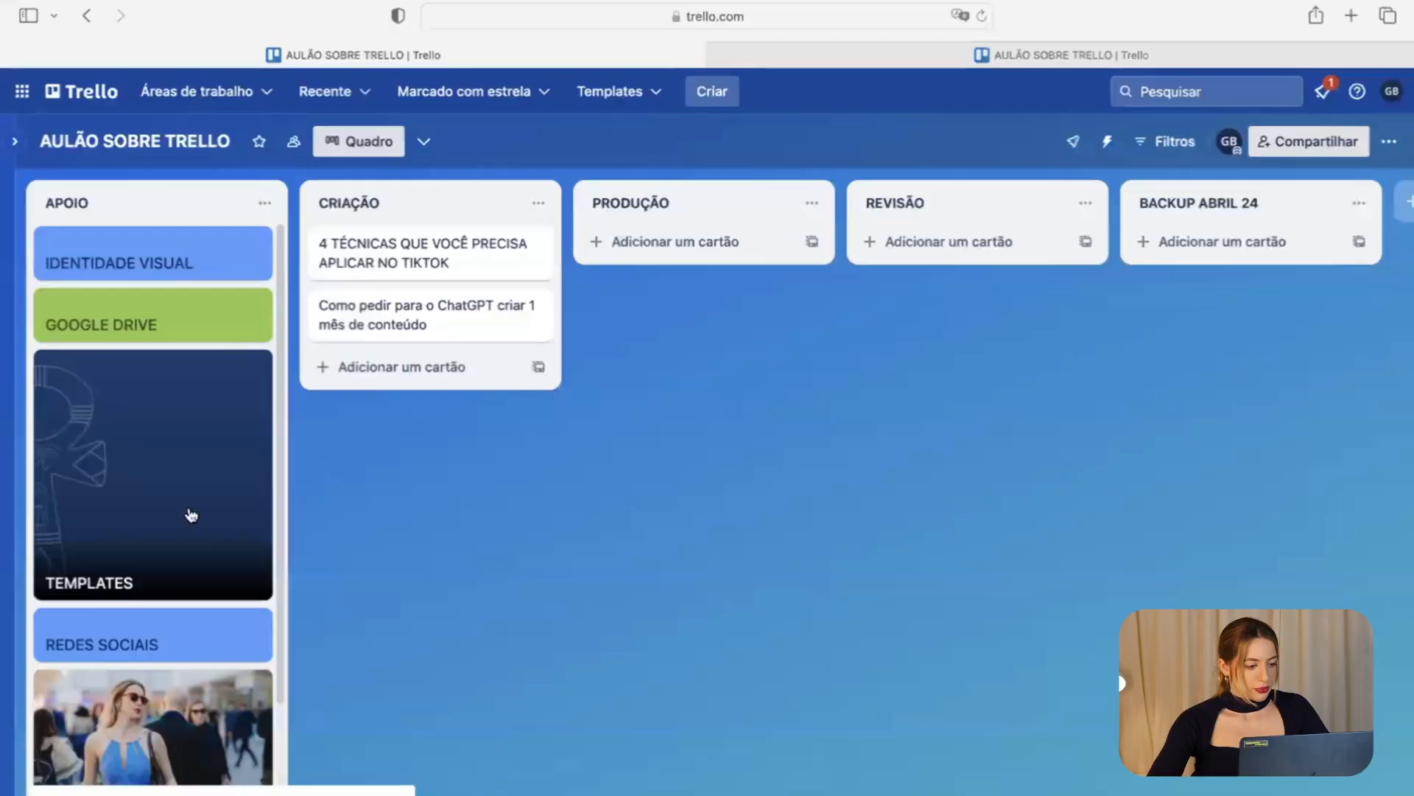
# Scroll through the board's lists and open the '4 TÉCNICAS QUE VOCÊ PRECISA APLICAR NO TIKTOK' card.
pyautogui.scroll(-3, 190, 511)
pyautogui.scroll(1, 221, 663)
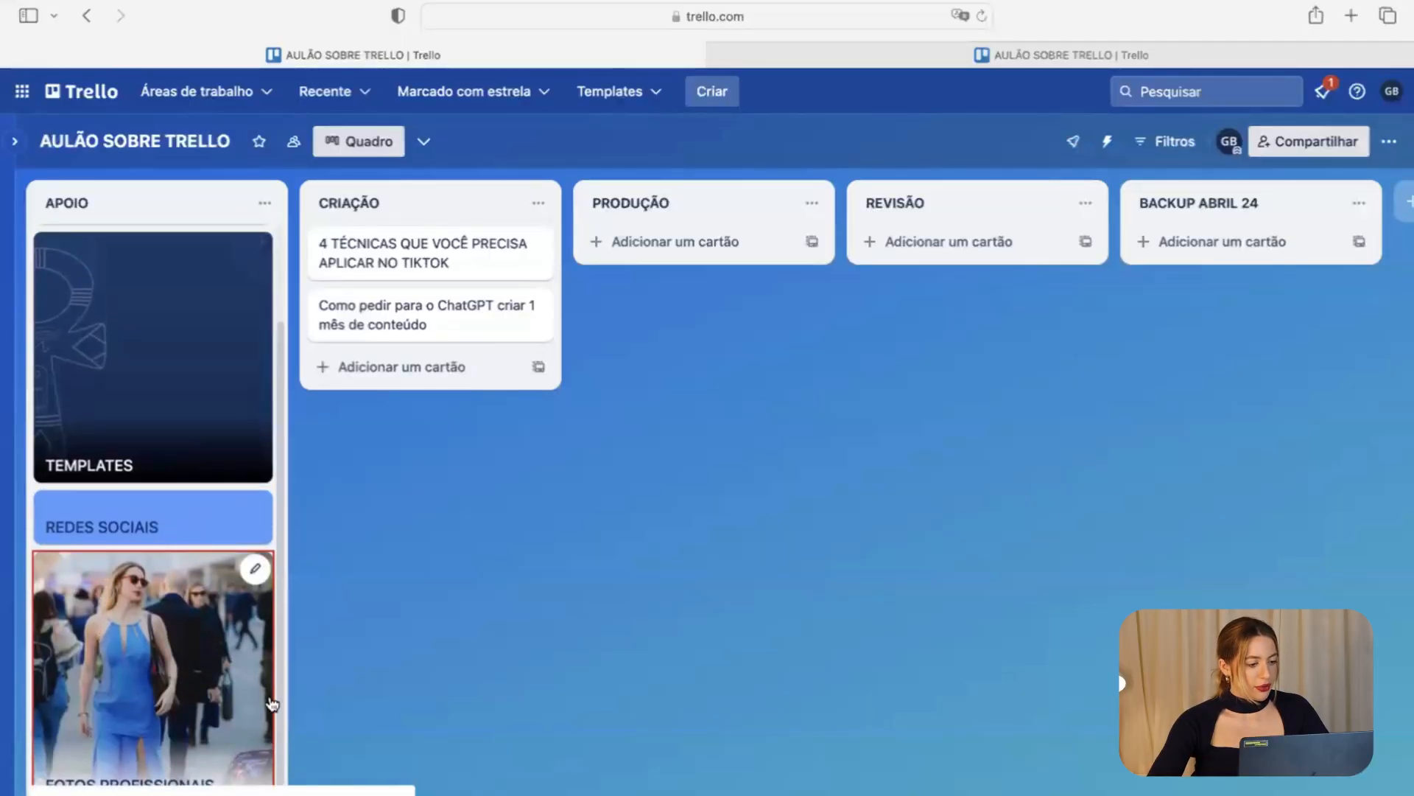
pyautogui.scroll(1, 90, 523)
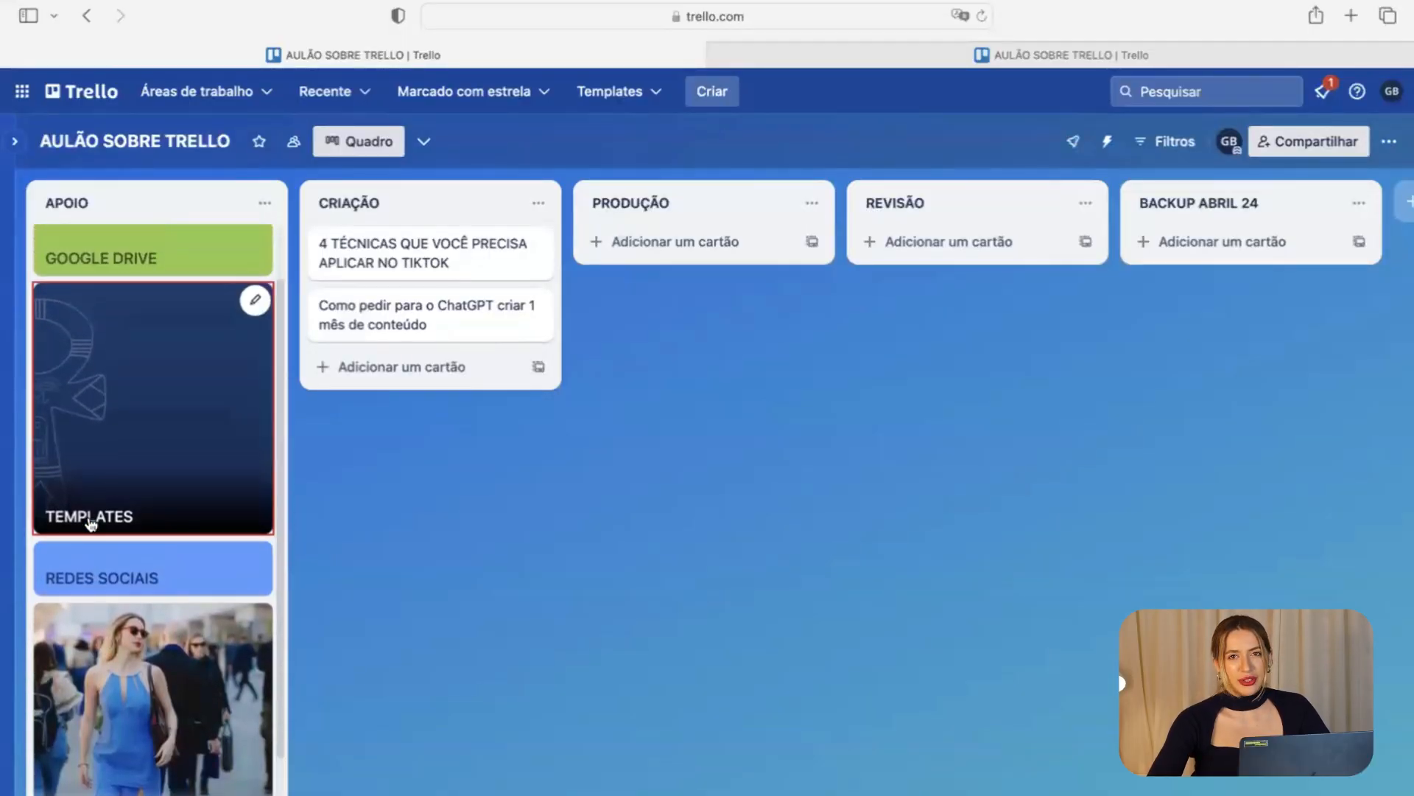
pyautogui.scroll(1, 90, 524)
pyautogui.scroll(-2, 92, 526)
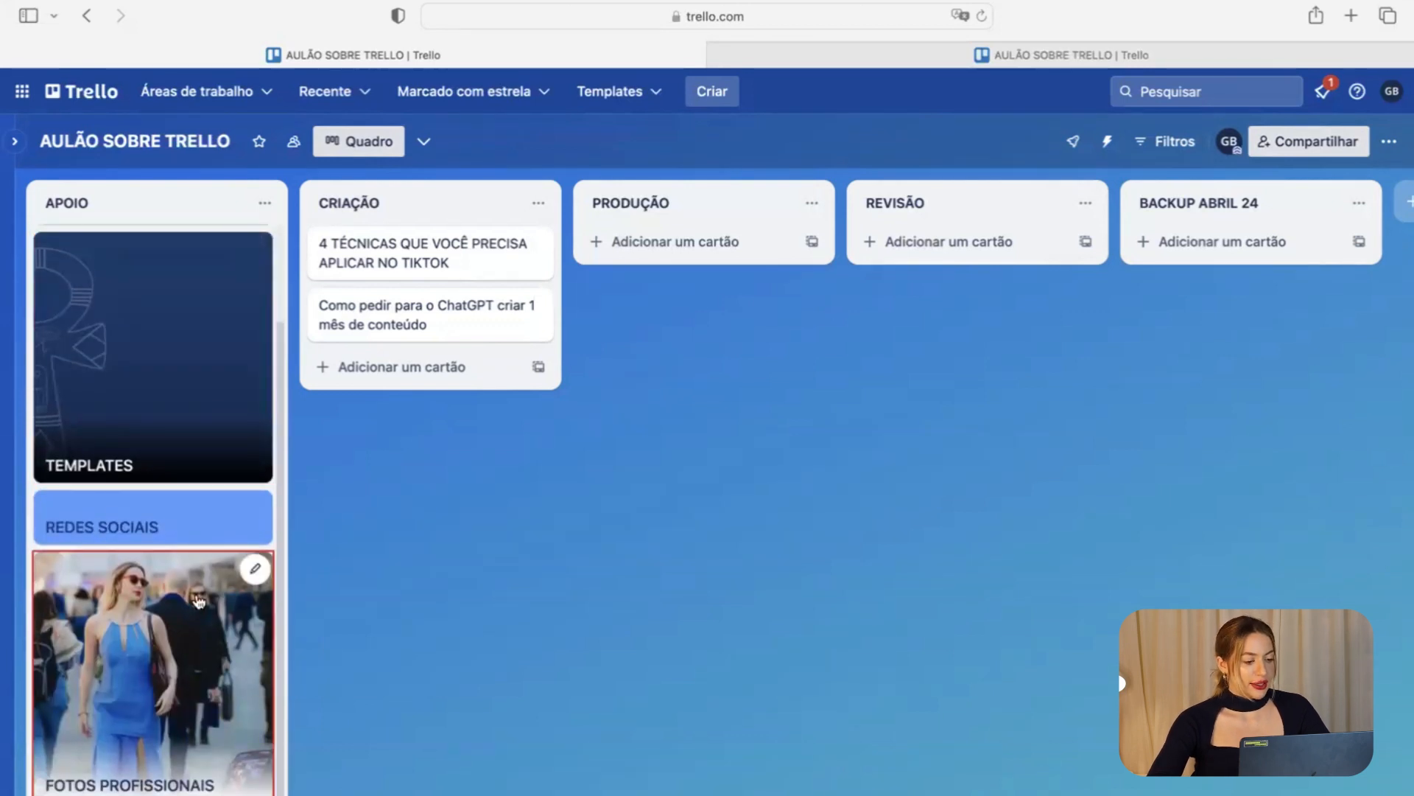
pyautogui.scroll(1, 198, 600)
pyautogui.scroll(1, 196, 597)
pyautogui.scroll(-2, 184, 516)
pyautogui.scroll(2, 168, 445)
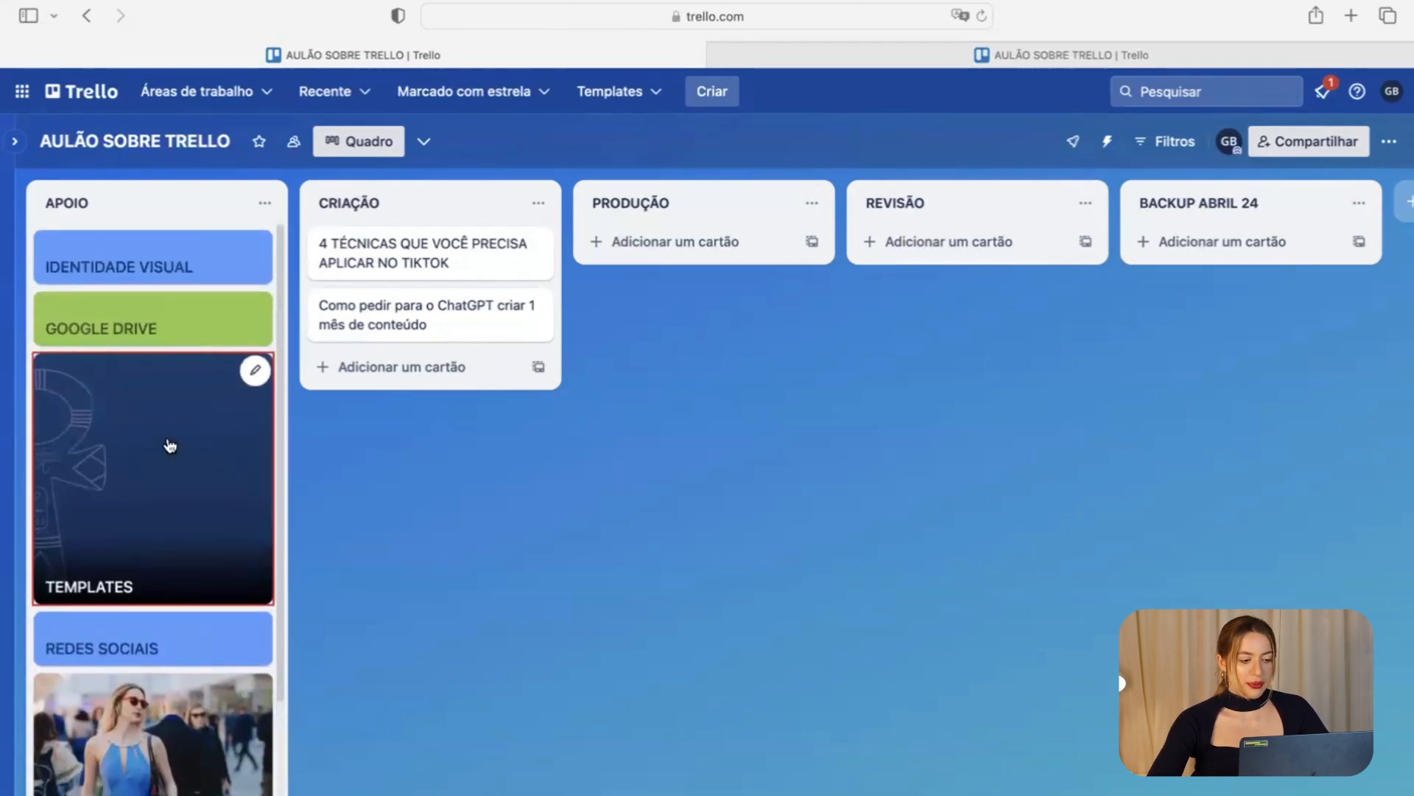
pyautogui.moveTo(172, 696); pyautogui.dragTo(171, 648)
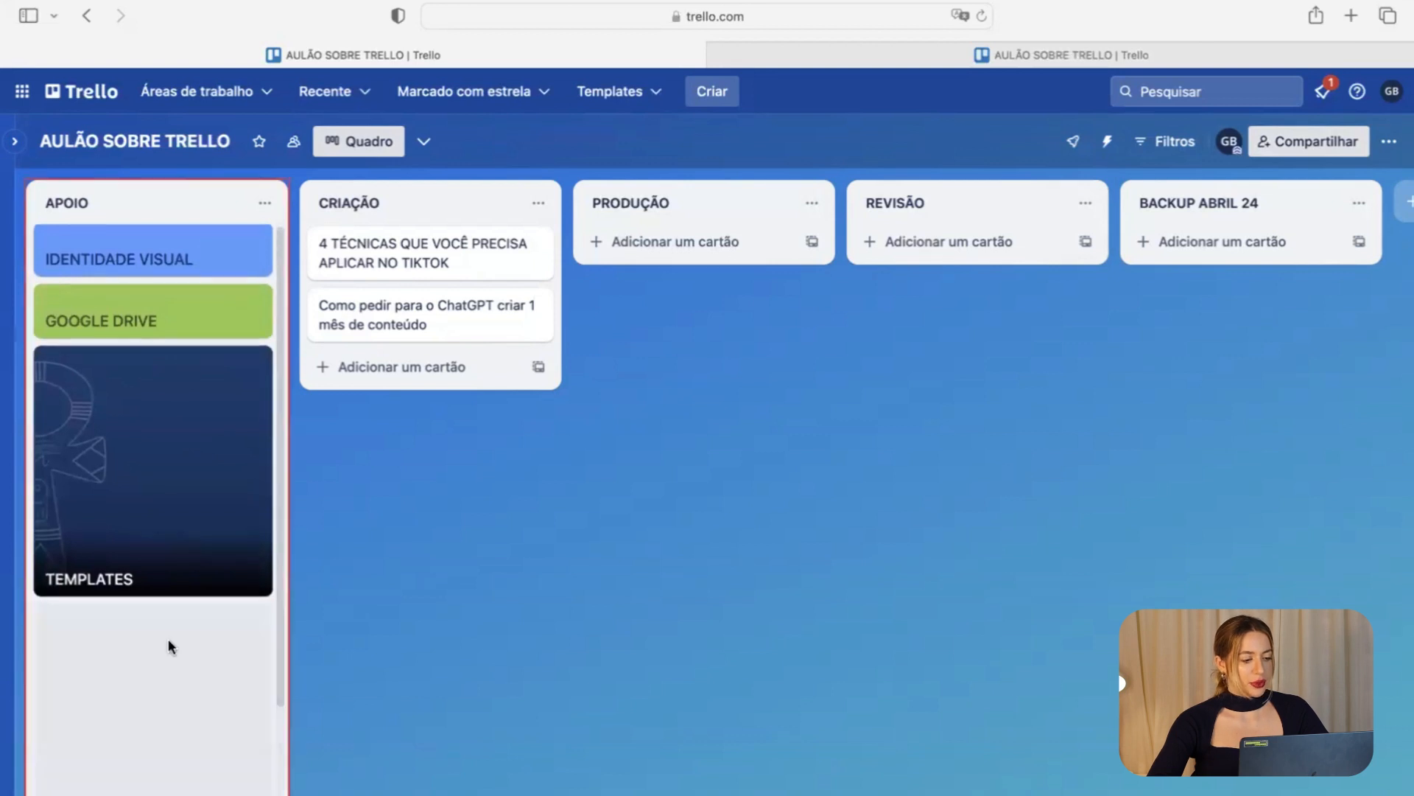
pyautogui.scroll(-1, 171, 648)
pyautogui.scroll(-2, 171, 648)
pyautogui.moveTo(166, 778); pyautogui.dragTo(165, 571)
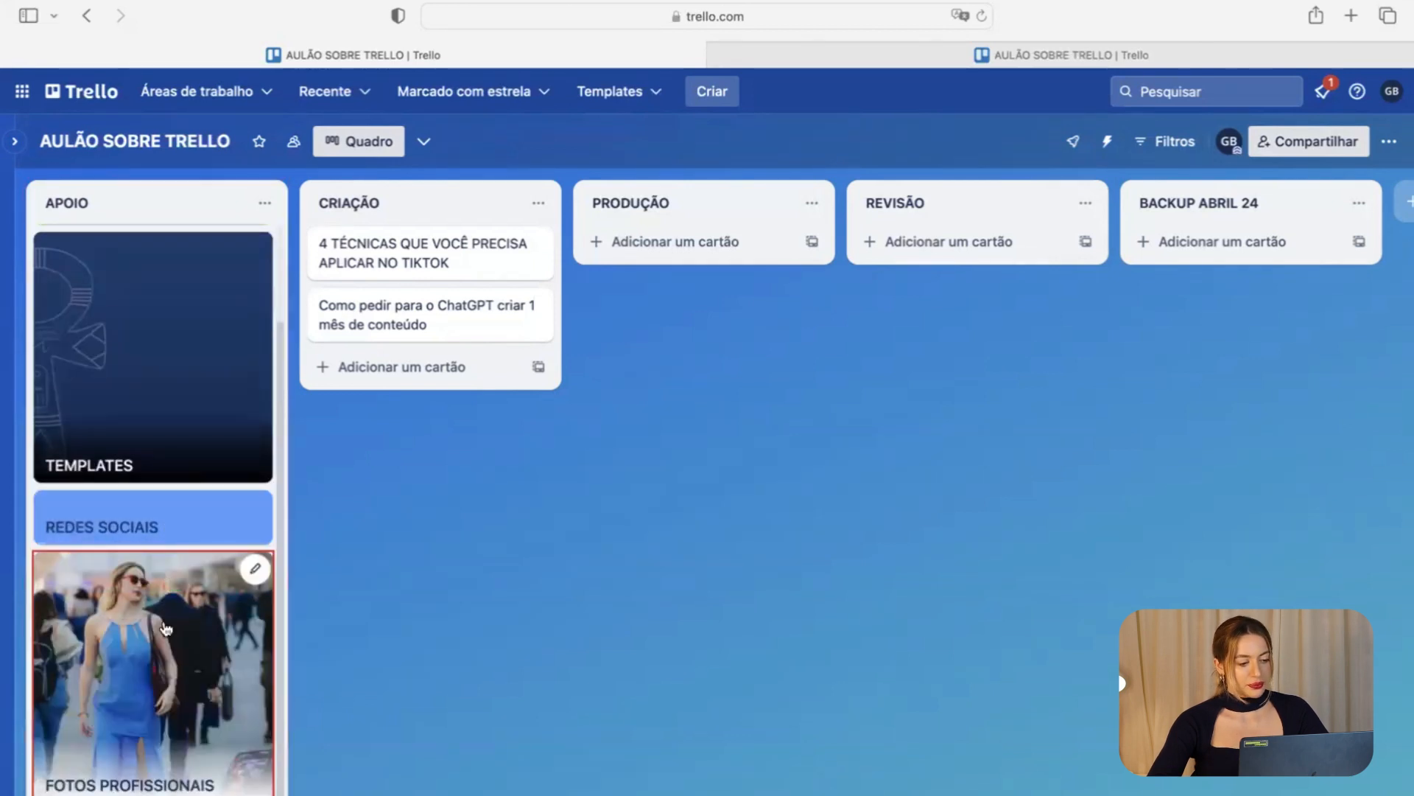
pyautogui.scroll(3, 166, 646)
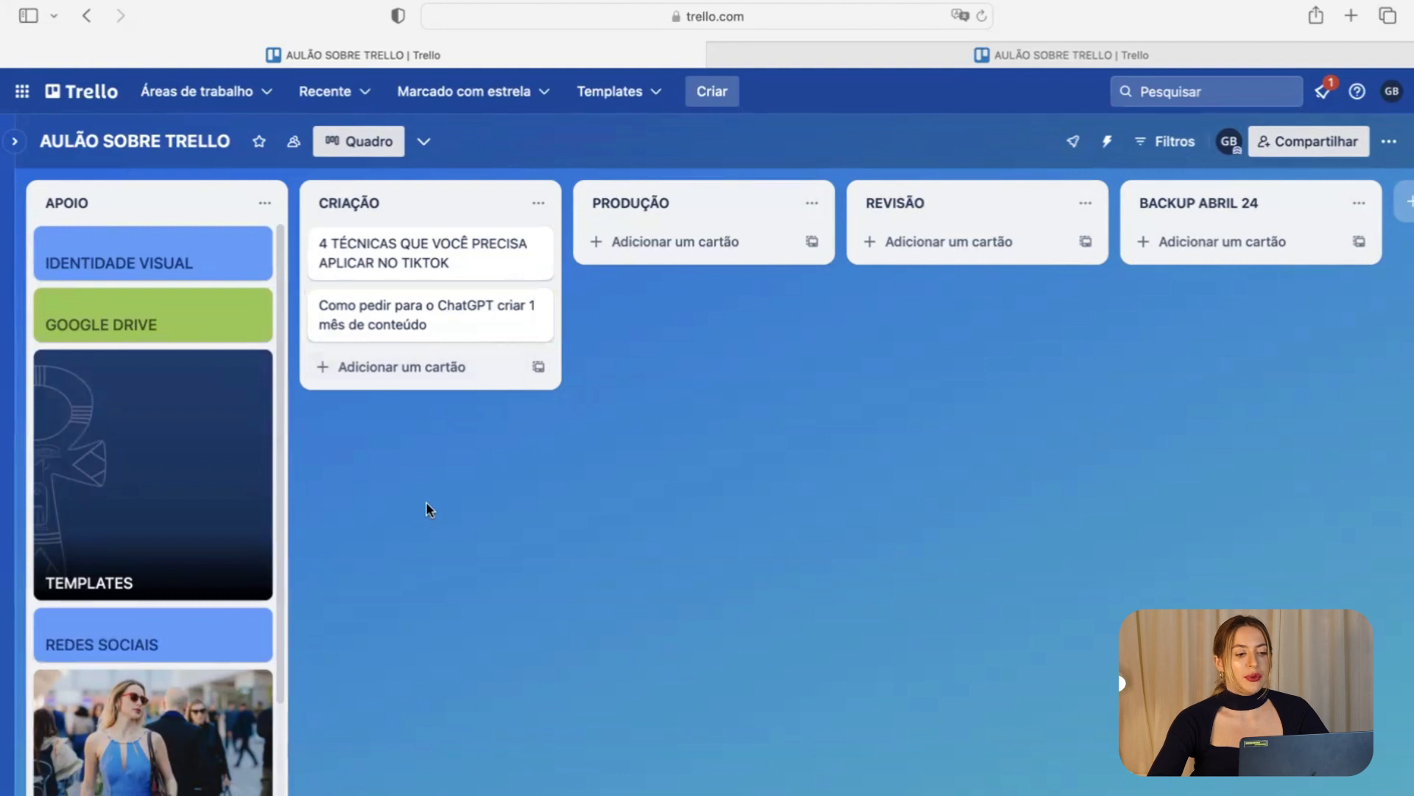
pyautogui.click(486, 279)
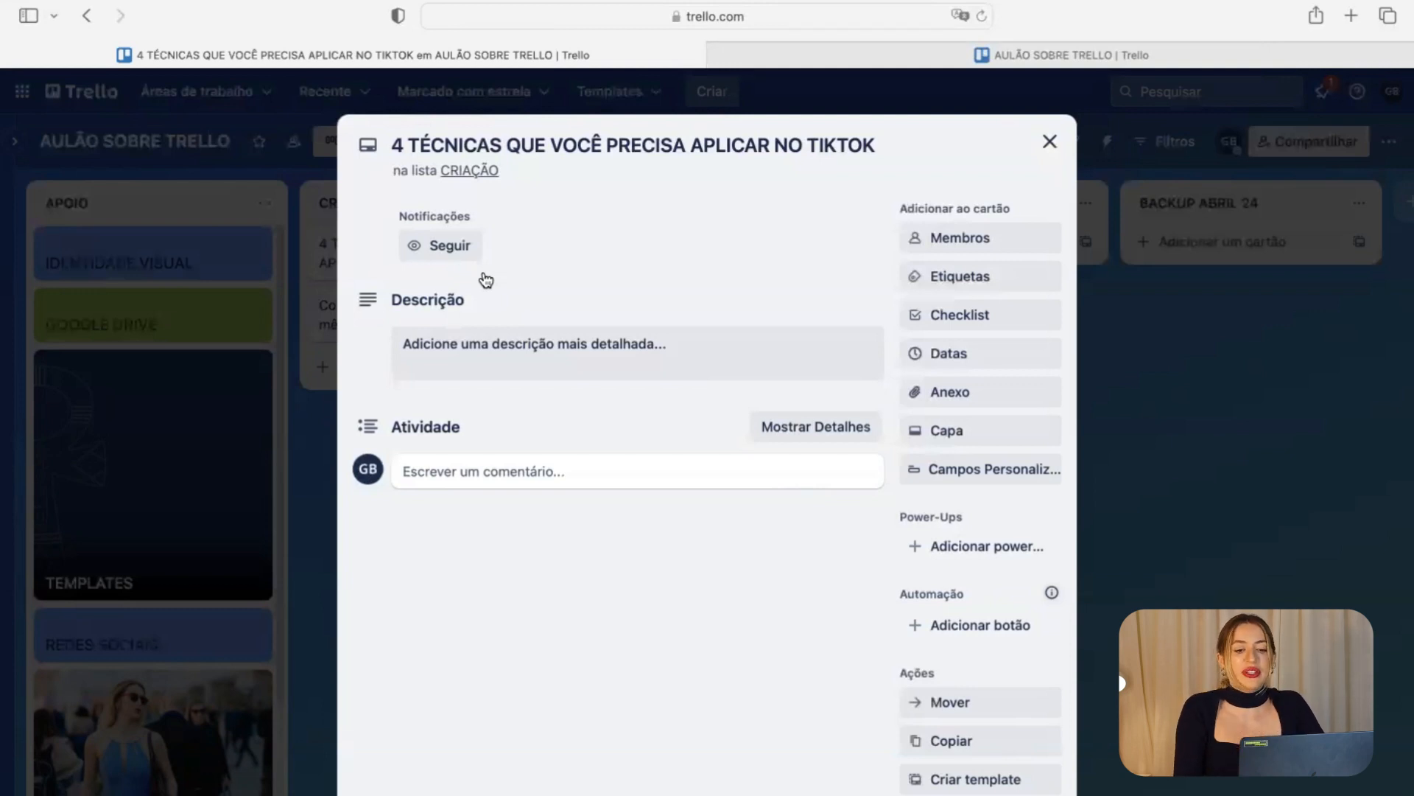
# Open the new-label form from Etiquetas, then select the word TIKTOK in the card title.
pyautogui.click(959, 274)
pyautogui.click(684, 619)
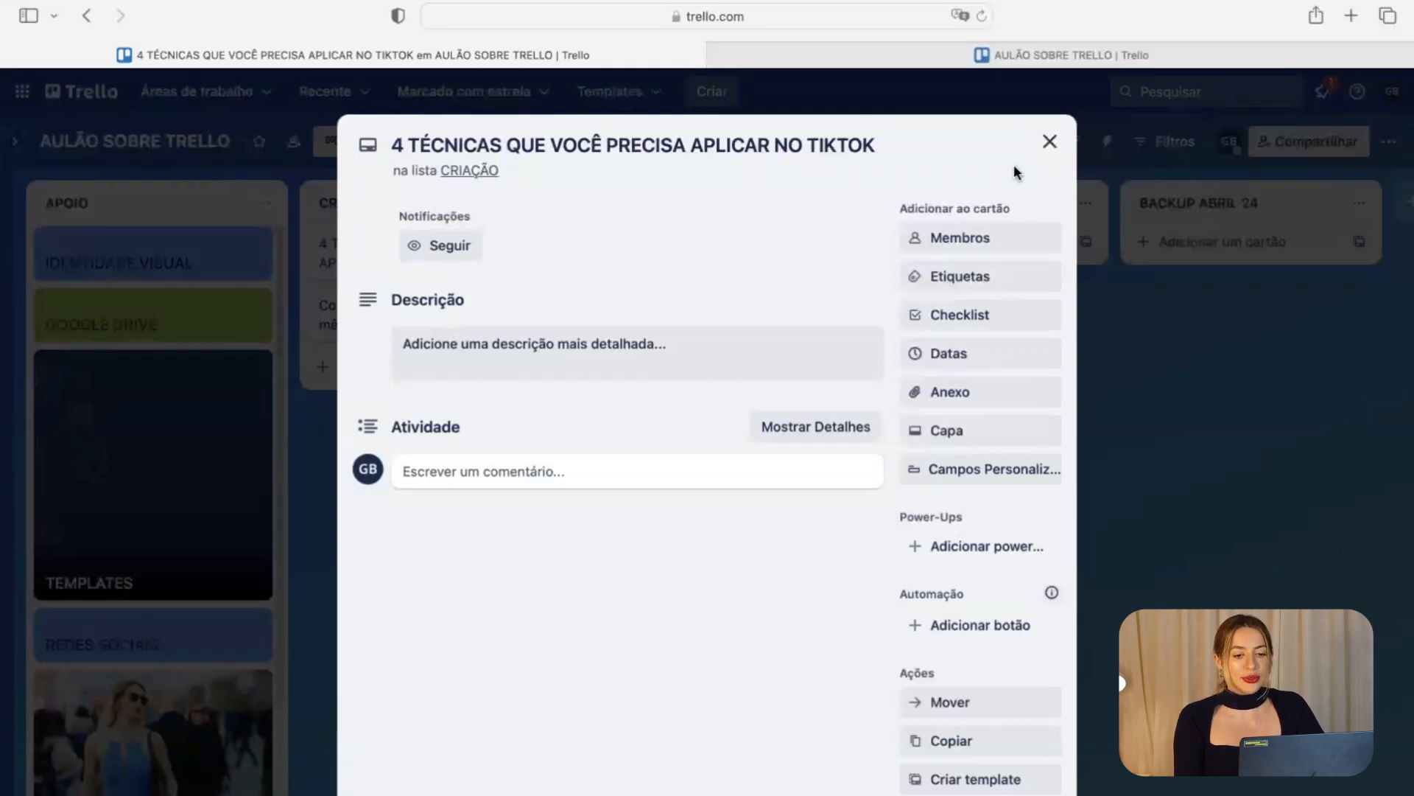
pyautogui.click(957, 277)
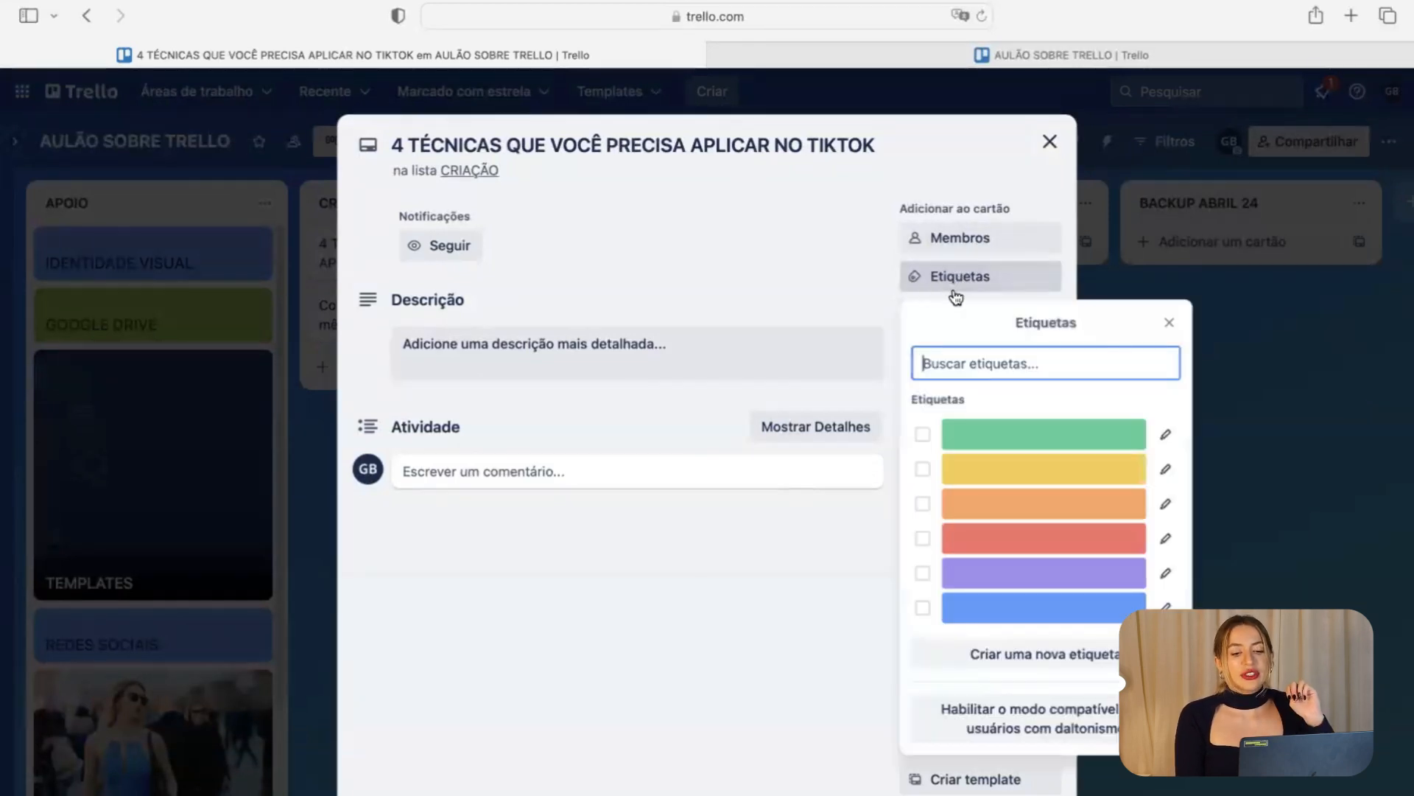
pyautogui.click(1061, 655)
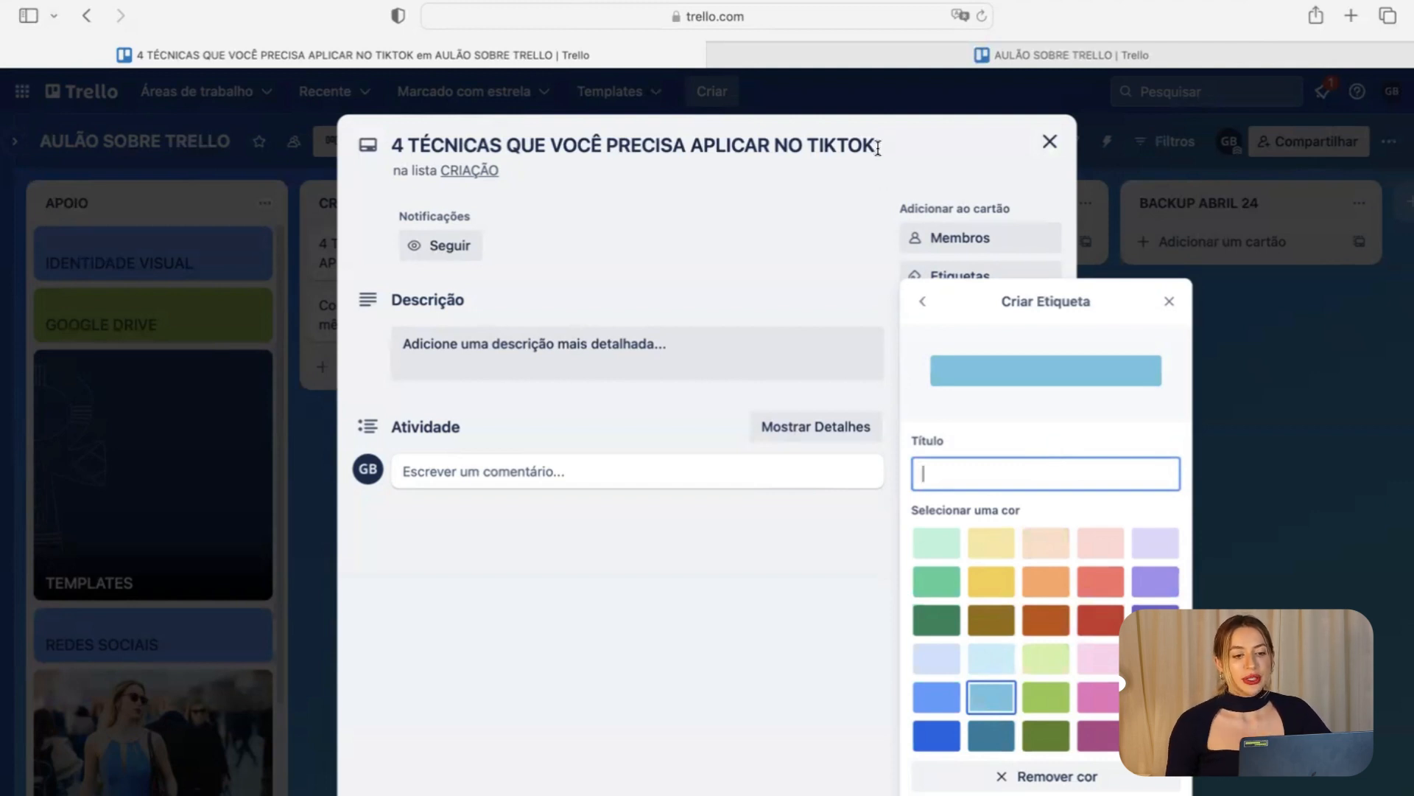
pyautogui.doubleClick(850, 145)
# Replace TIKTOK with INSTAGRAM in the card title, fixing typos, and save it.
pyautogui.write('In')
pyautogui.press('BackSpace')
pyautogui.press('BackSpace')
pyautogui.write('INST=TAGRAM')
pyautogui.press('BackSpace')
pyautogui.press('BackSpace')
pyautogui.press('BackSpace')
pyautogui.press('BackSpace')
pyautogui.press('BackSpace')
pyautogui.press('BackSpace')
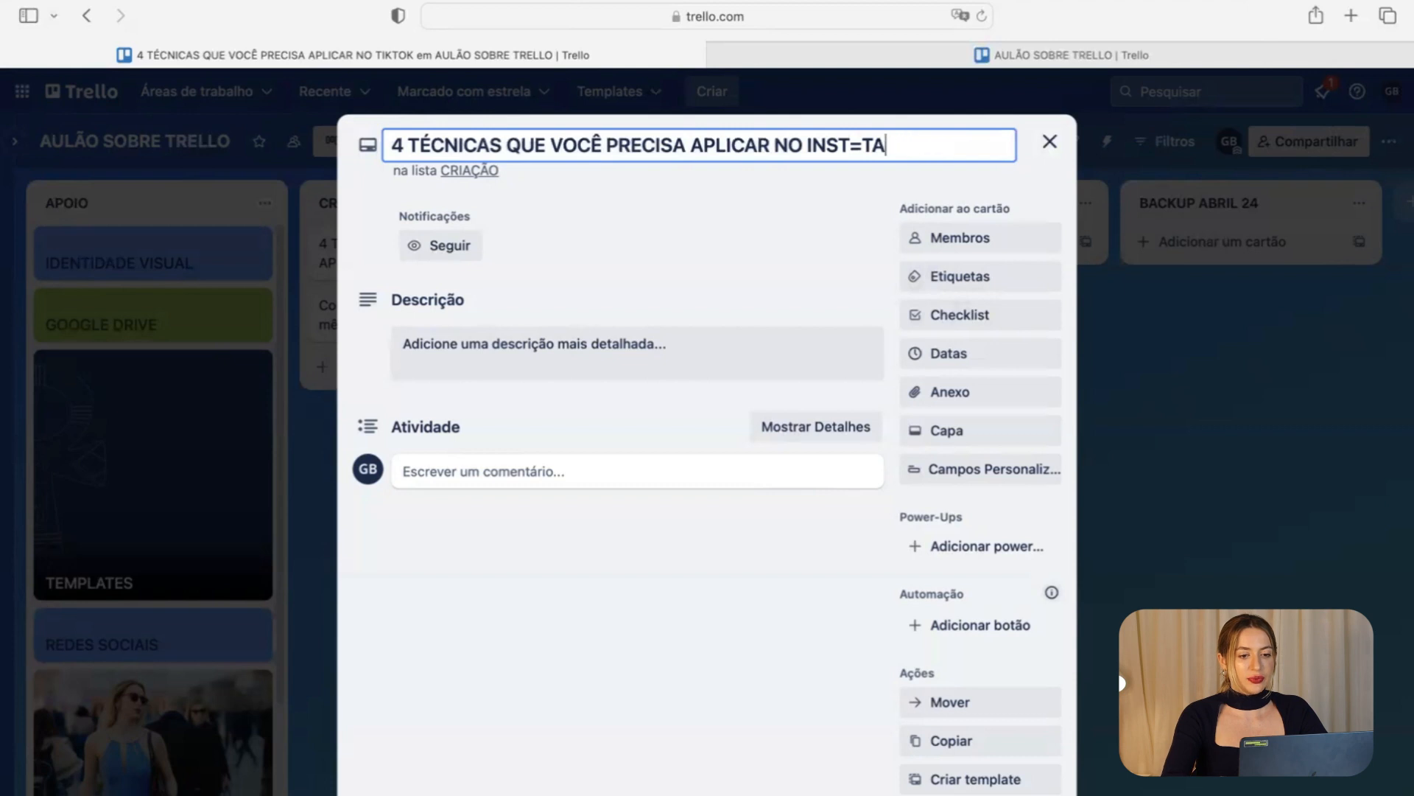
pyautogui.write('GRAM')
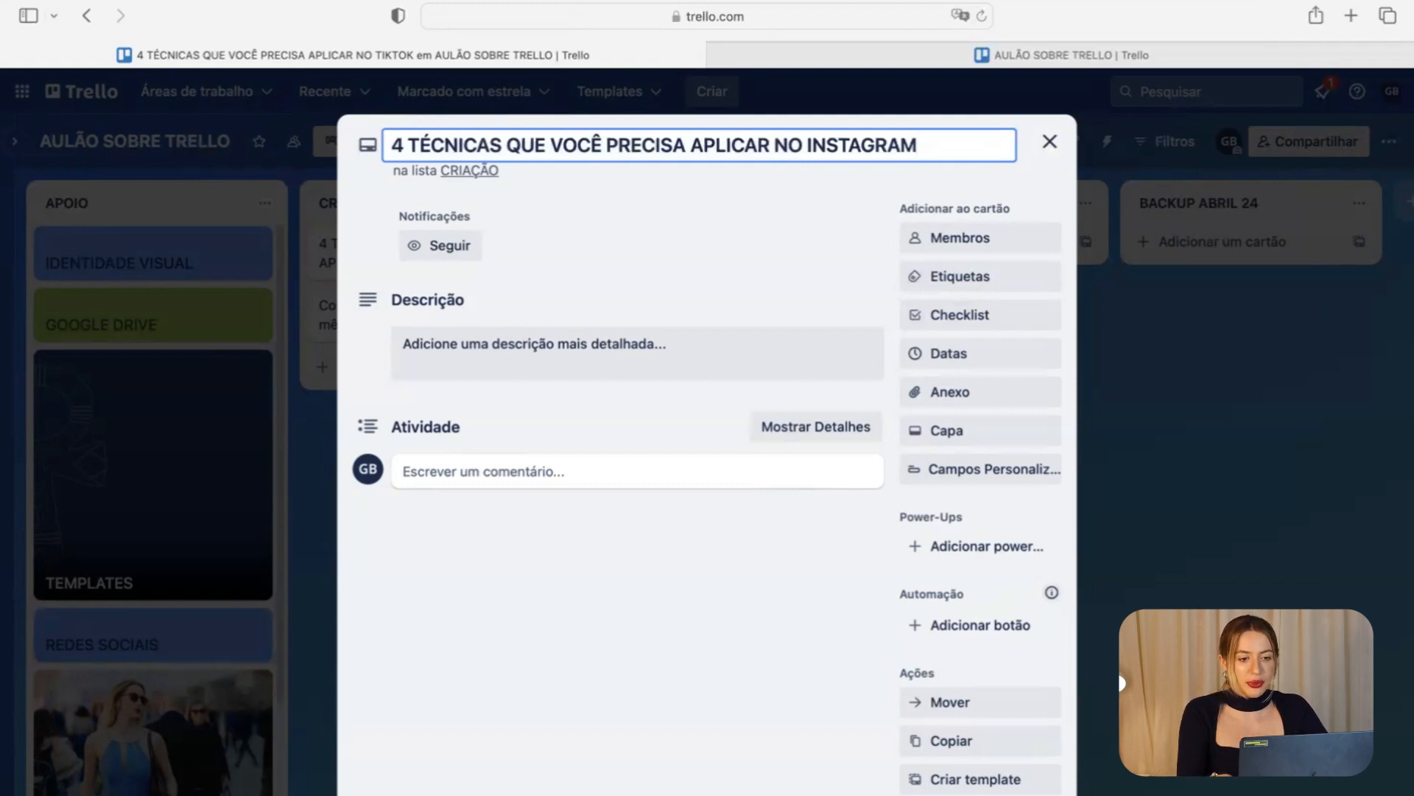
pyautogui.press('Return')
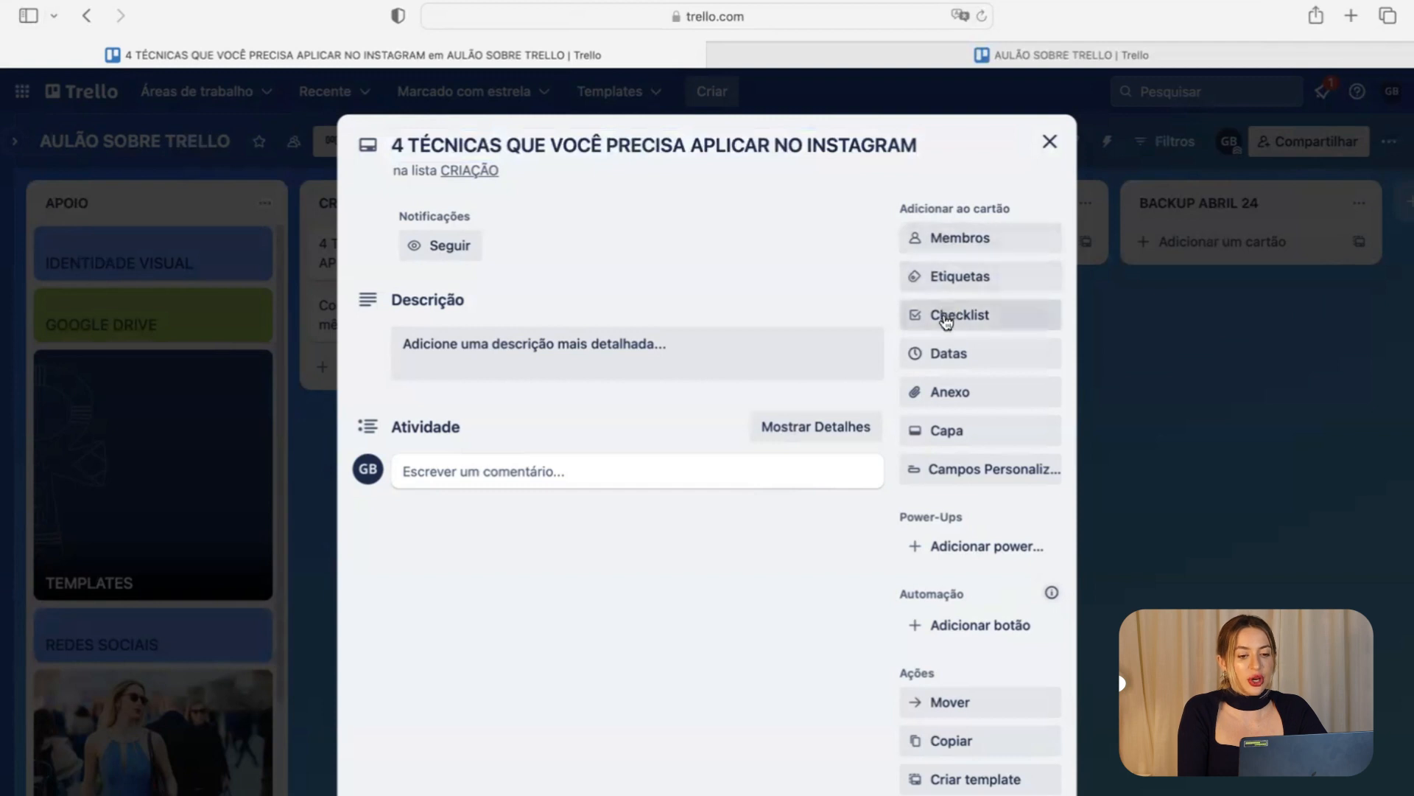
# Create a red CARROSSEL label and apply it to the Instagram techniques card.
pyautogui.click(967, 286)
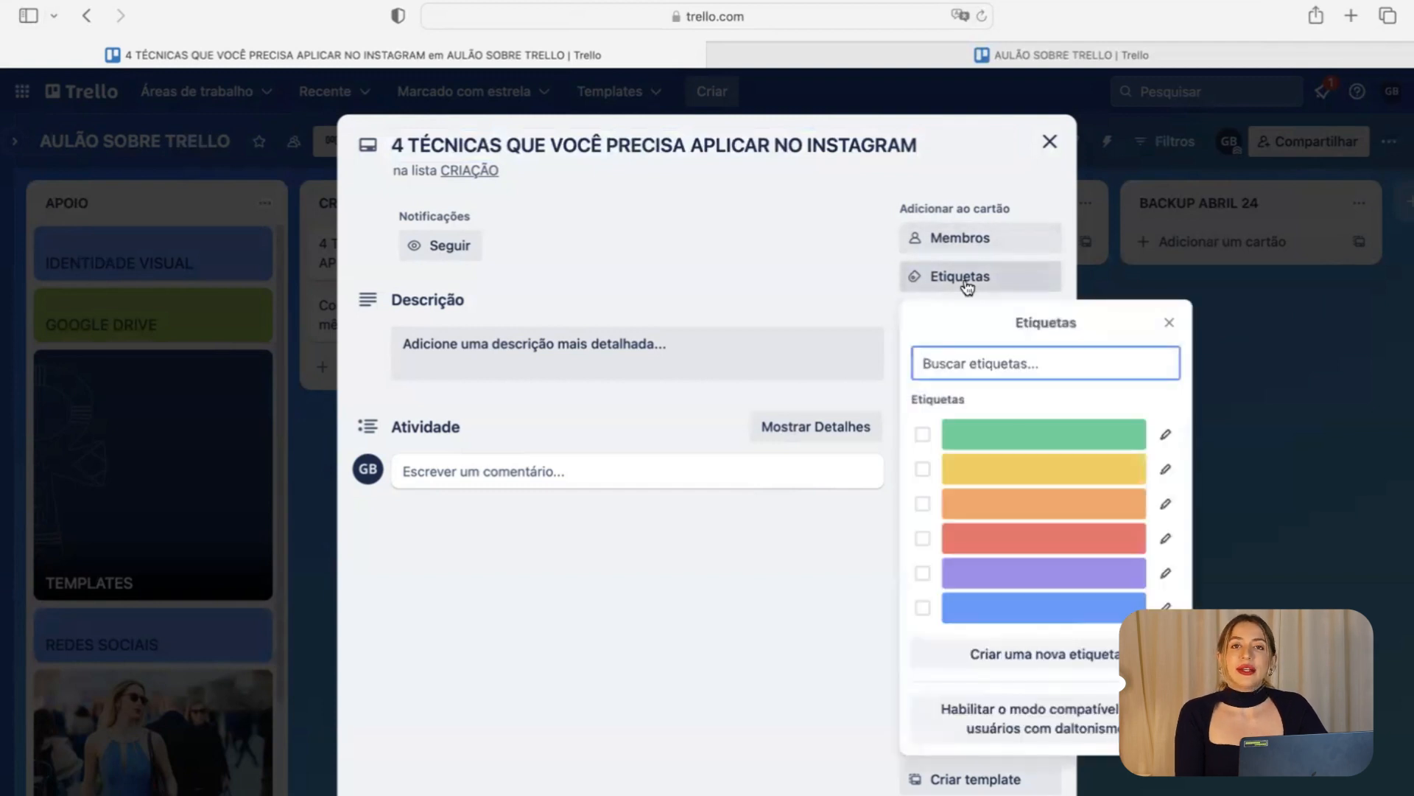
pyautogui.click(992, 659)
pyautogui.click(1100, 619)
pyautogui.click(963, 478)
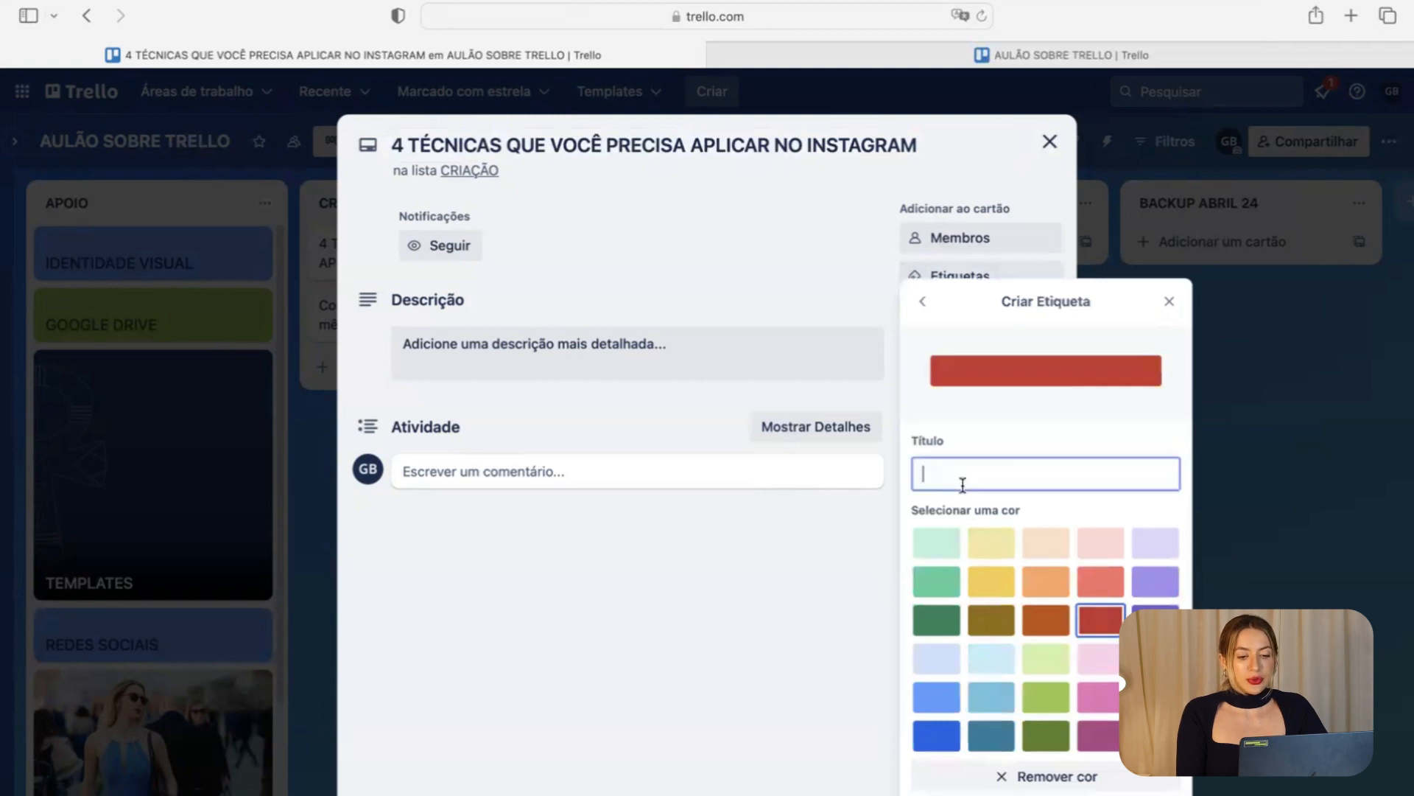
pyautogui.write('CARROSSEL')
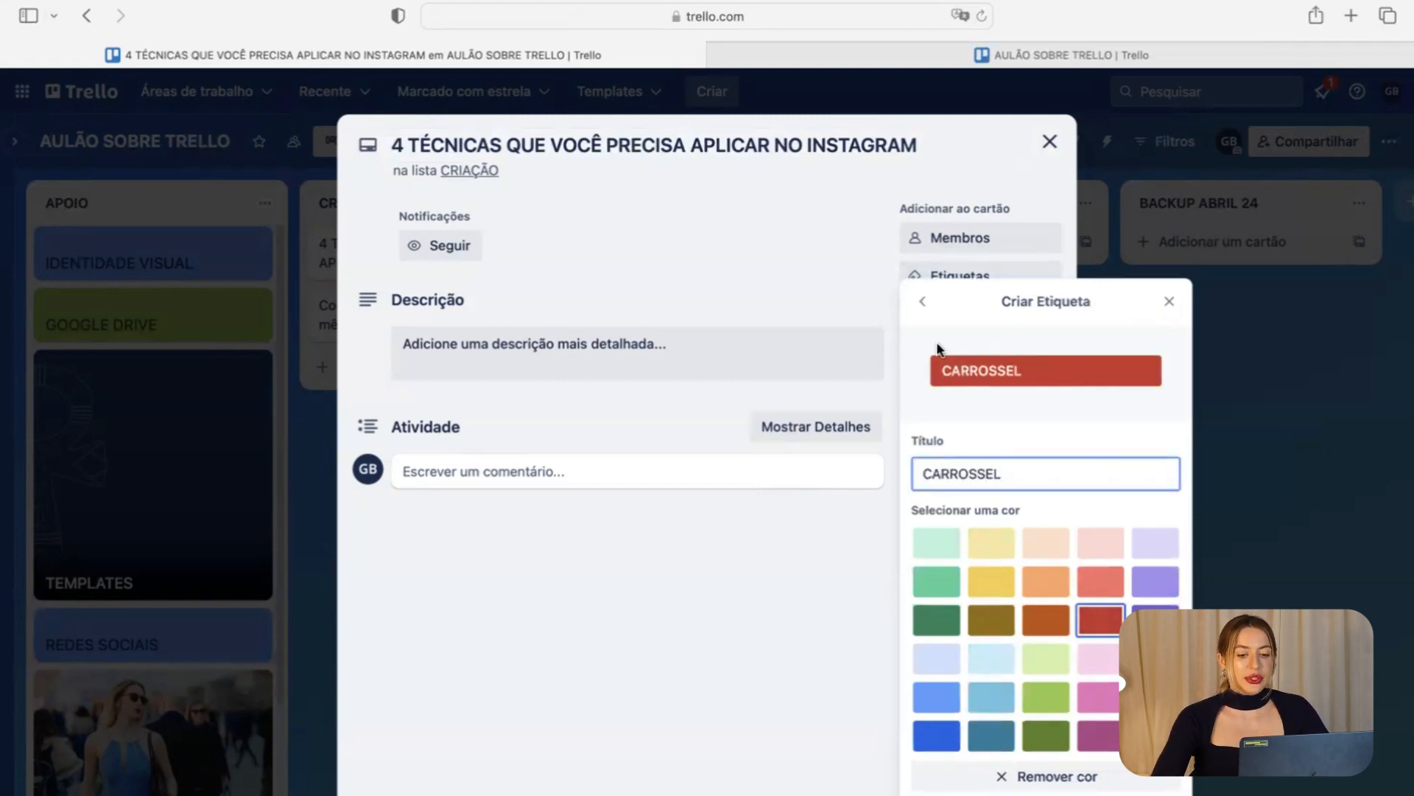
pyautogui.press('Return')
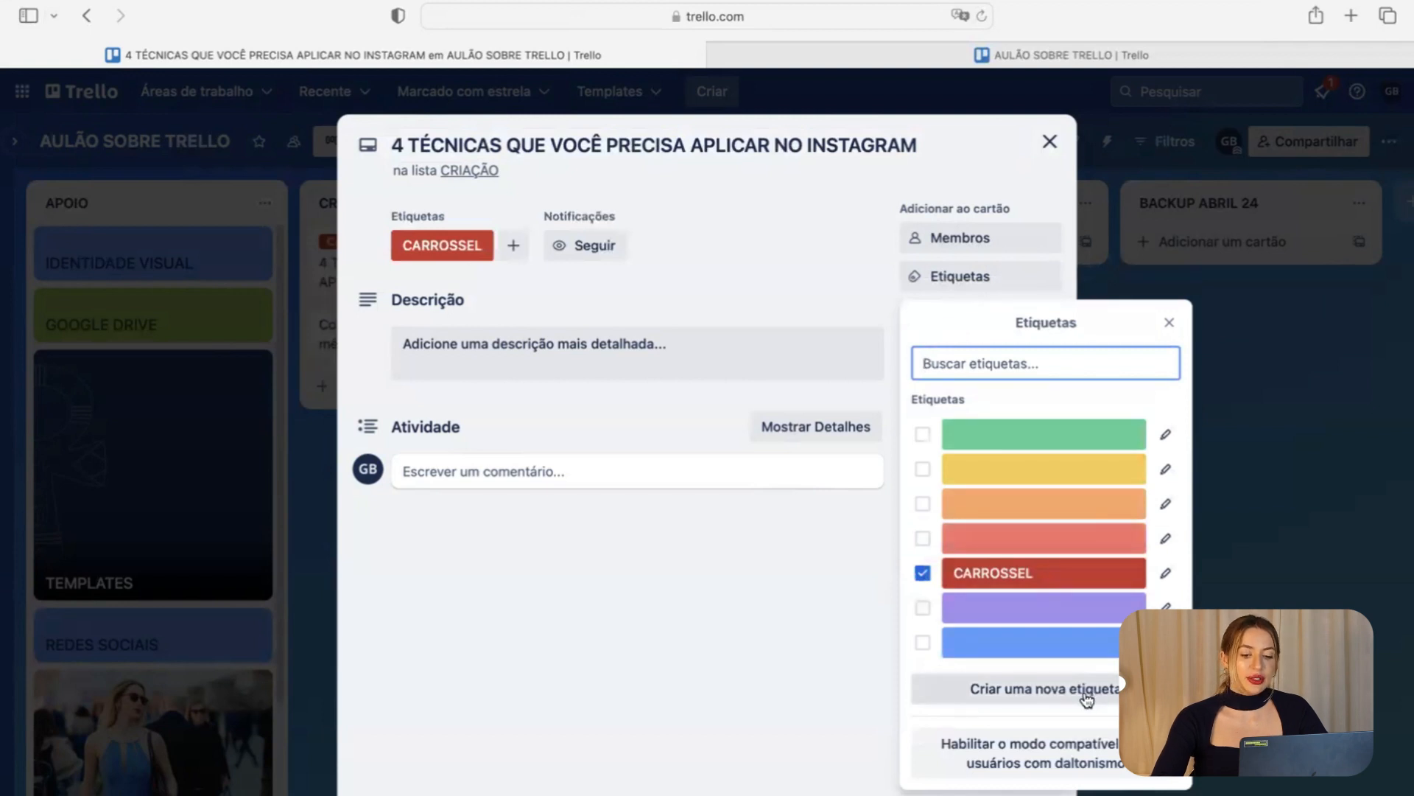
# Create red REELS and CAPA DO REELS labels.
pyautogui.click(1088, 697)
pyautogui.click(1100, 619)
pyautogui.click(1061, 474)
pyautogui.write('REELS')
pyautogui.press('Return')
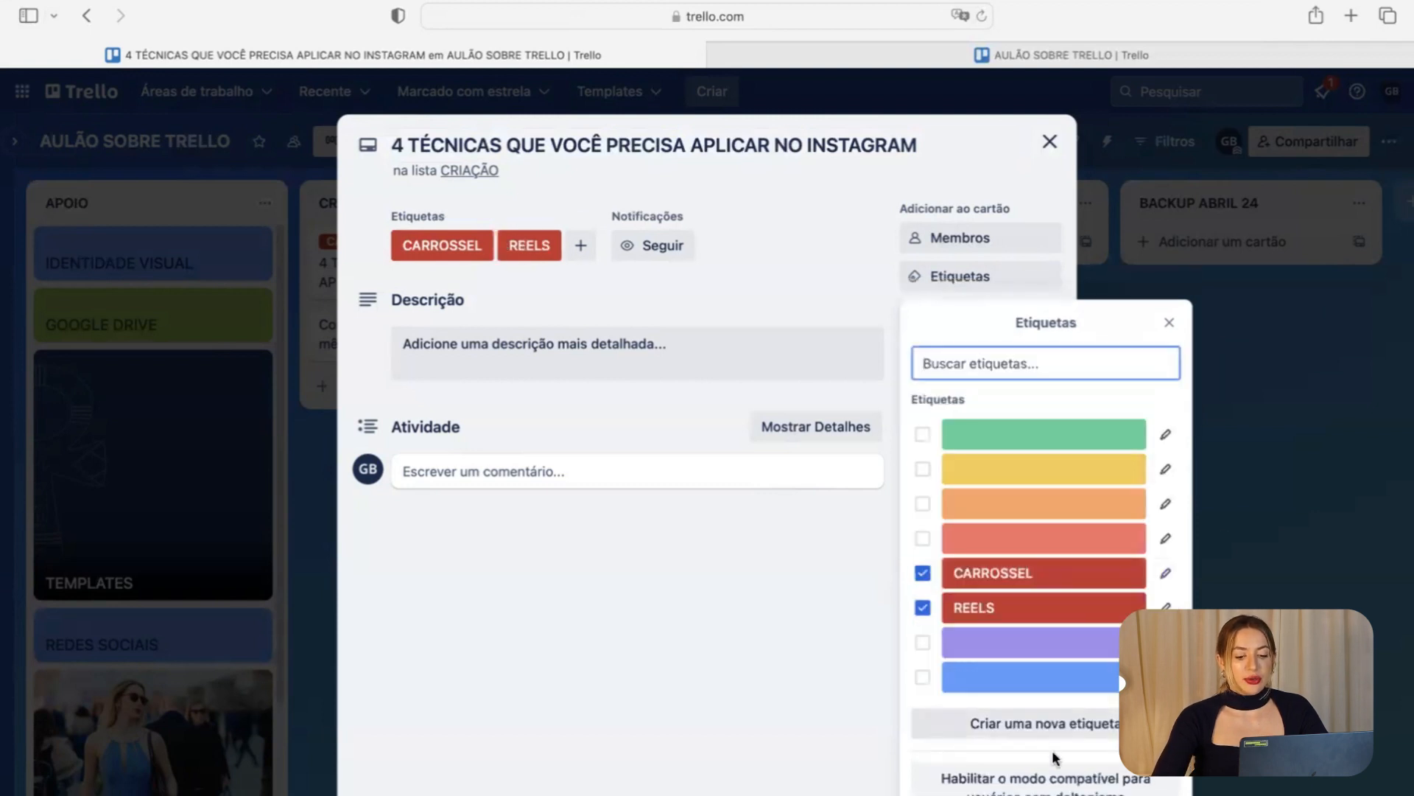
pyautogui.click(1052, 728)
pyautogui.click(1100, 619)
pyautogui.click(1031, 479)
pyautogui.write('CAPA DO REELS')
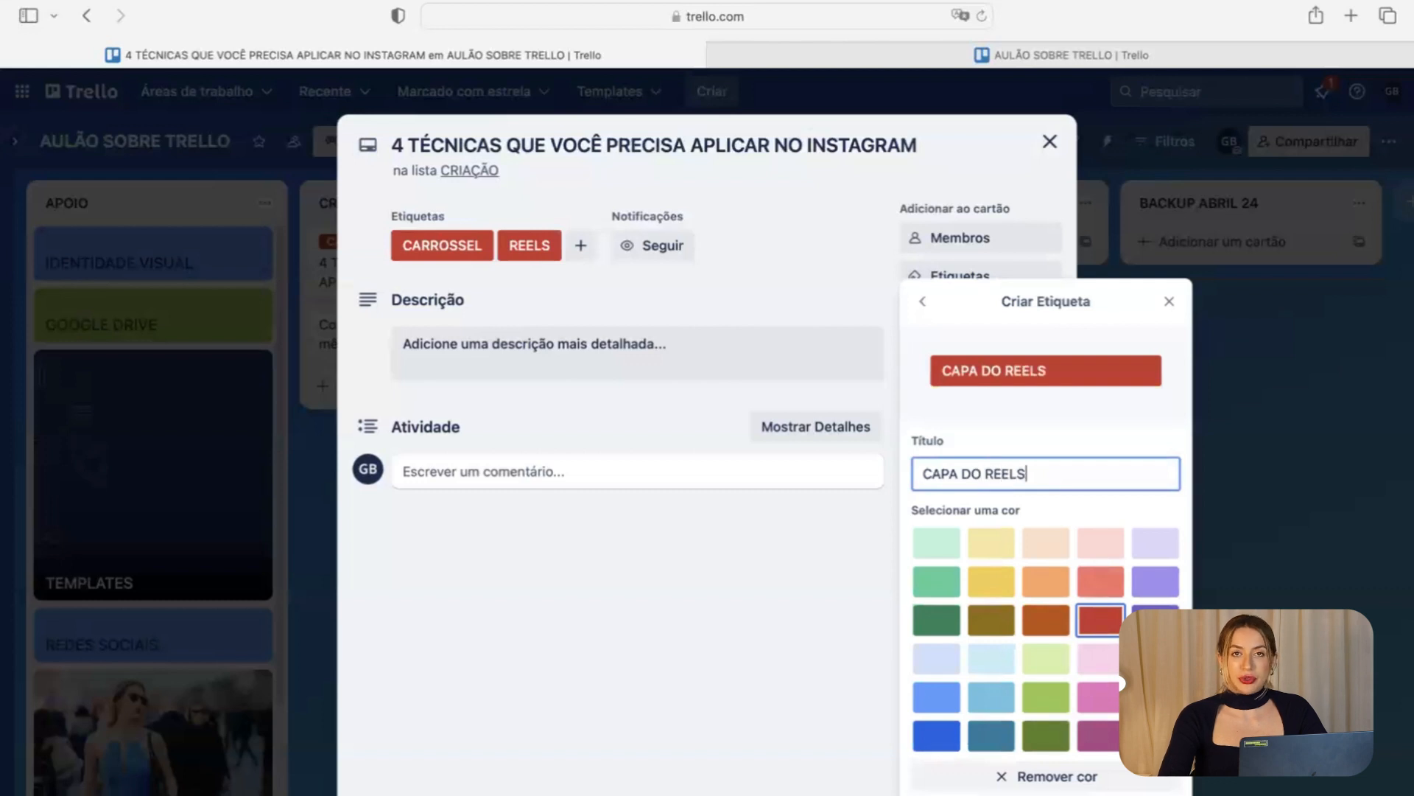
pyautogui.press('Return')
# Create red POST ESTÁTICO and STORY labels.
pyautogui.click(991, 733)
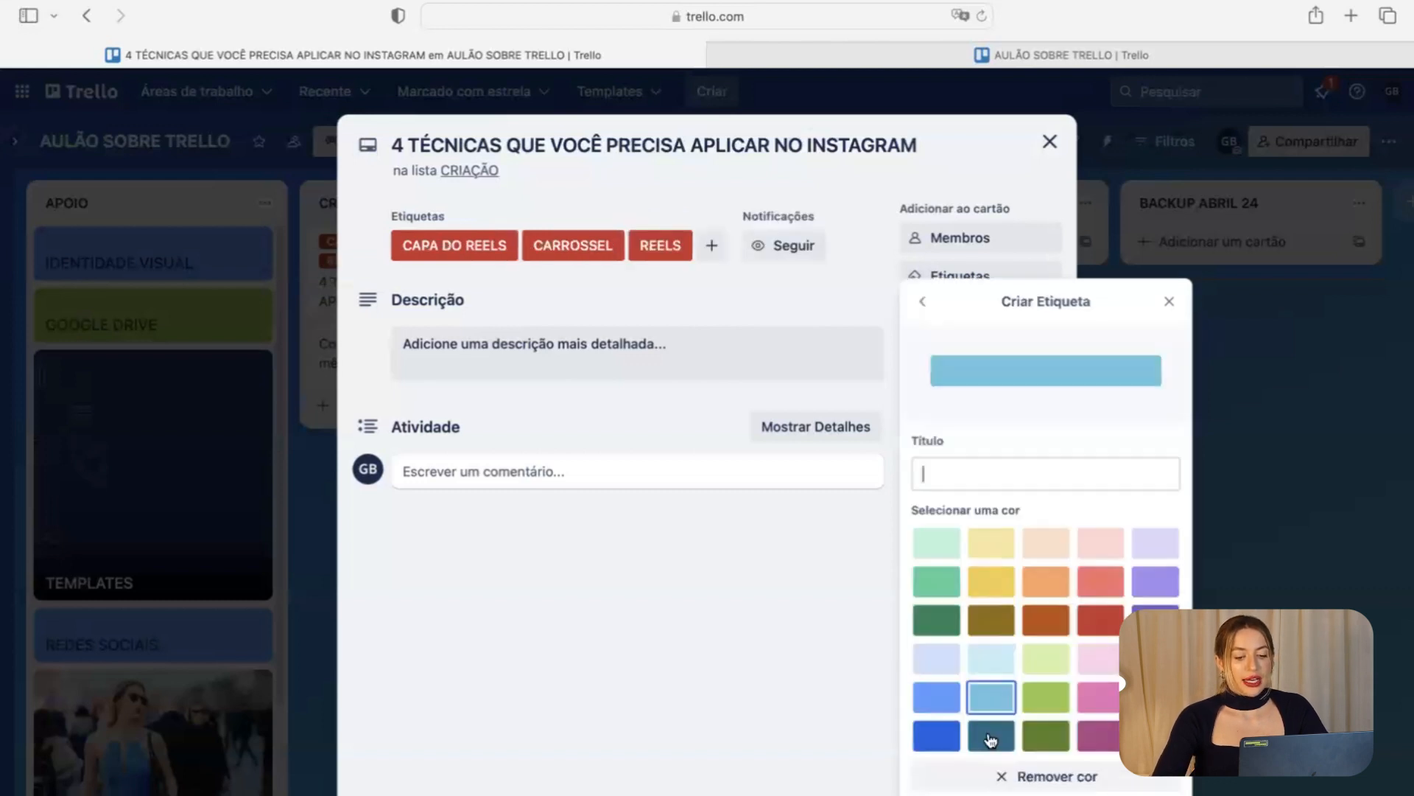
pyautogui.click(1089, 619)
pyautogui.click(1067, 471)
pyautogui.write('POST ESTÁTIC')
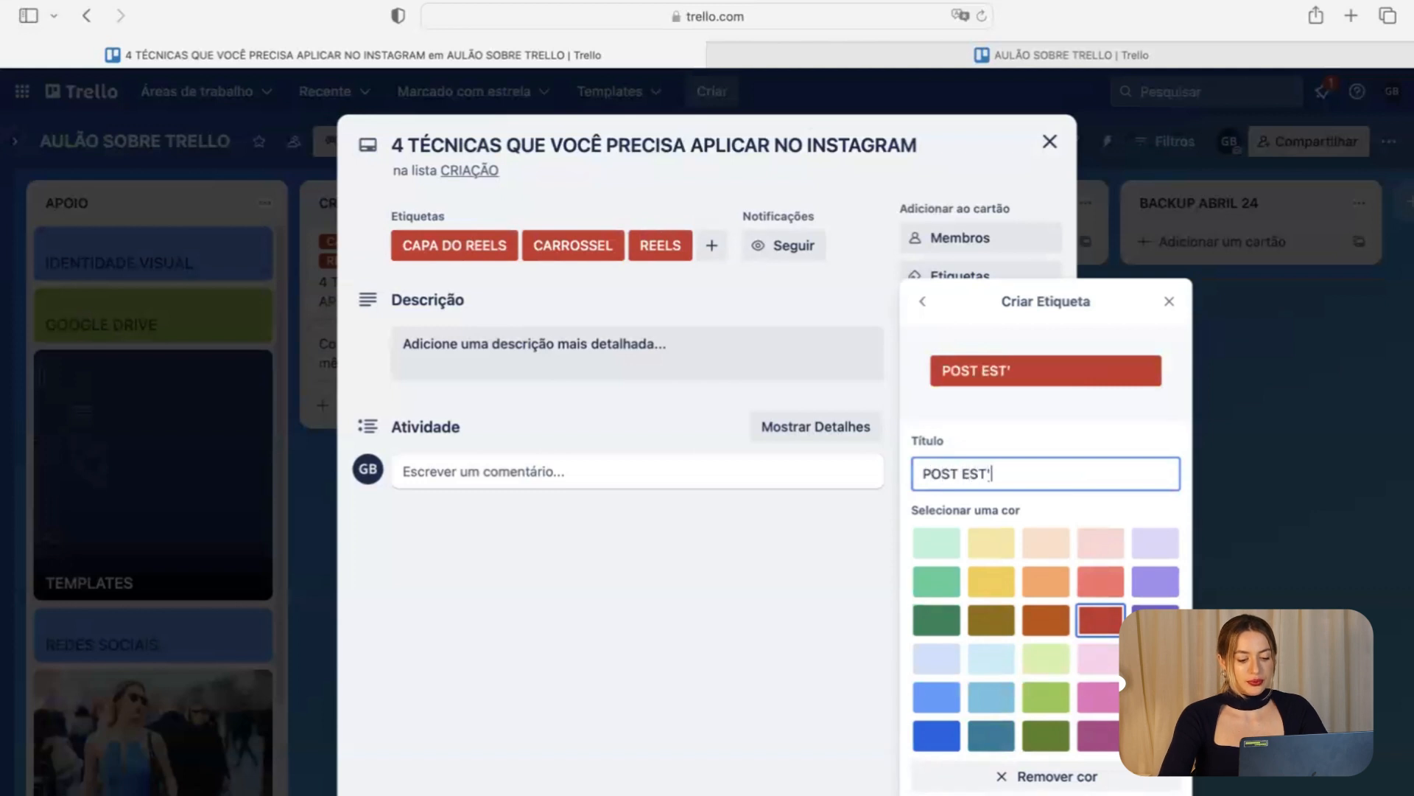
pyautogui.write('O')
pyautogui.press('Return')
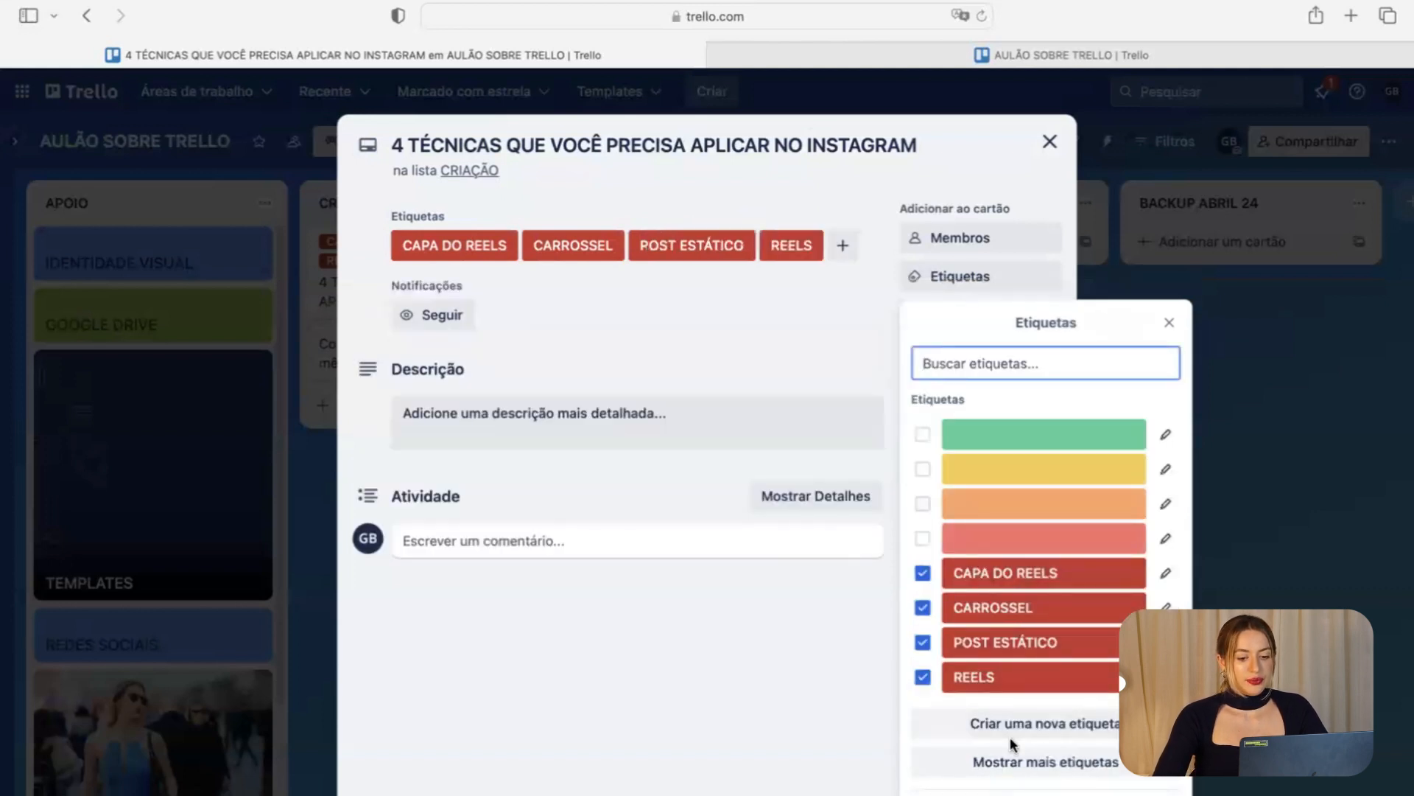
pyautogui.click(1018, 731)
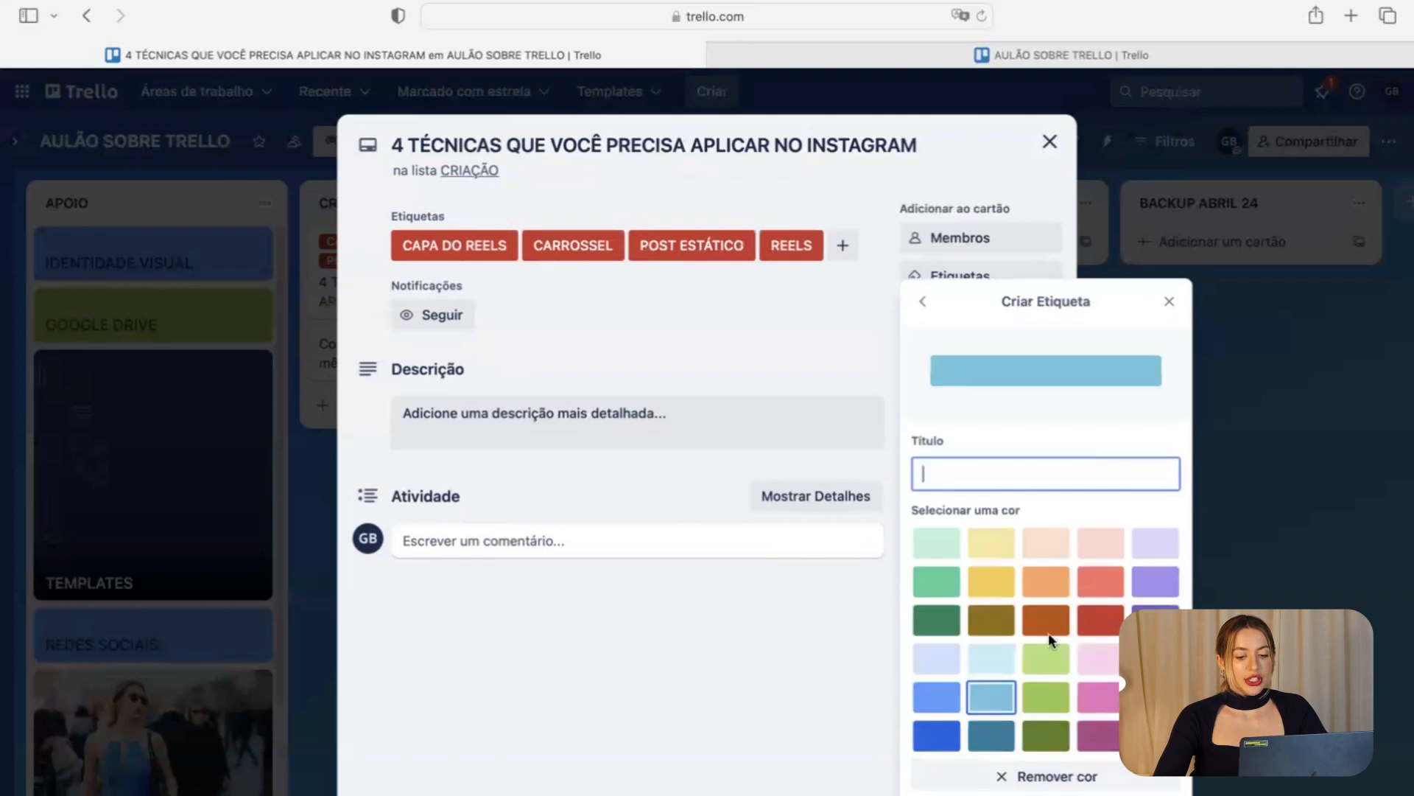
pyautogui.click(1102, 620)
pyautogui.click(1081, 475)
pyautogui.write('STORY')
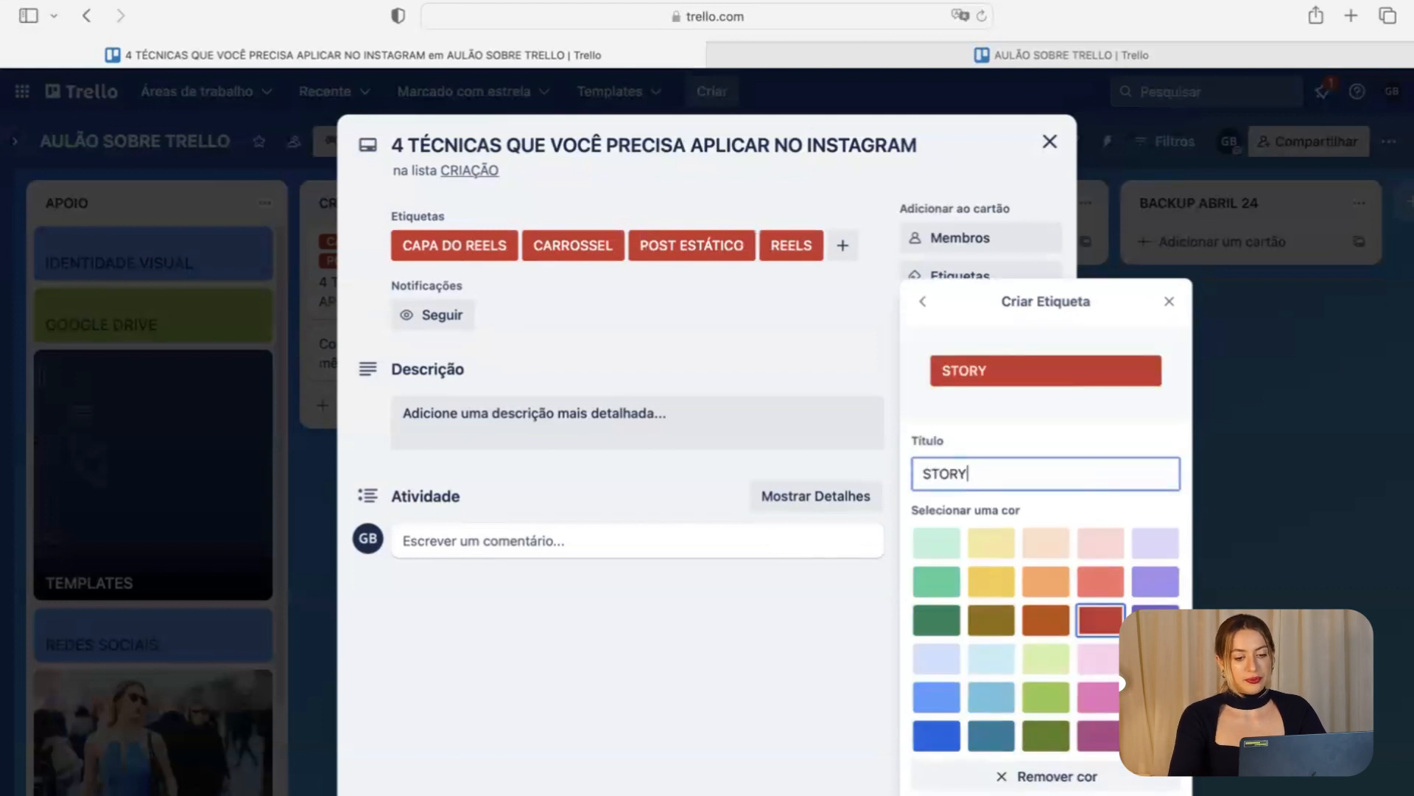
pyautogui.press('Return')
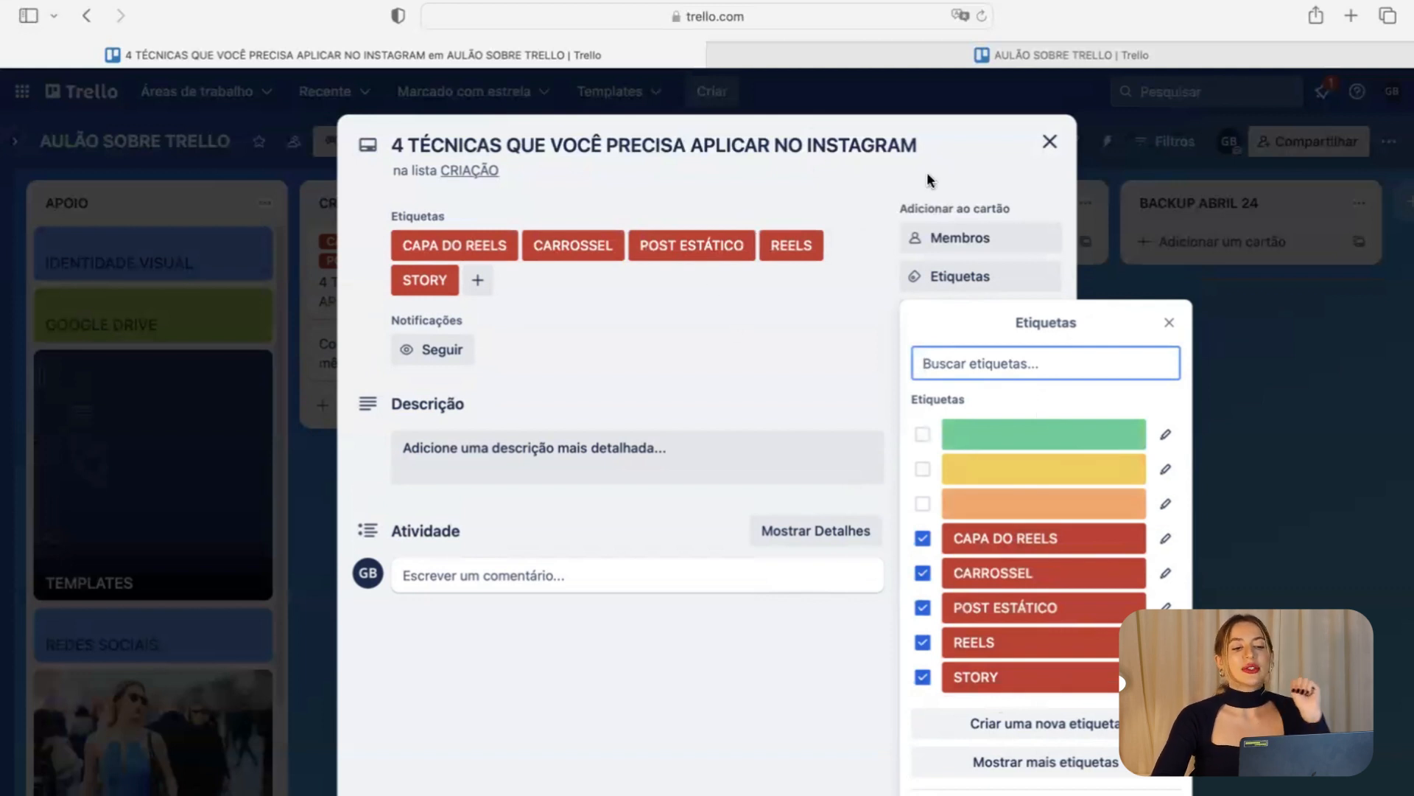
# Remove CAPA DO REELS, POST ESTÁTICO, REELS and STORY from the card, leaving only CARROSSEL.
pyautogui.click(743, 243)
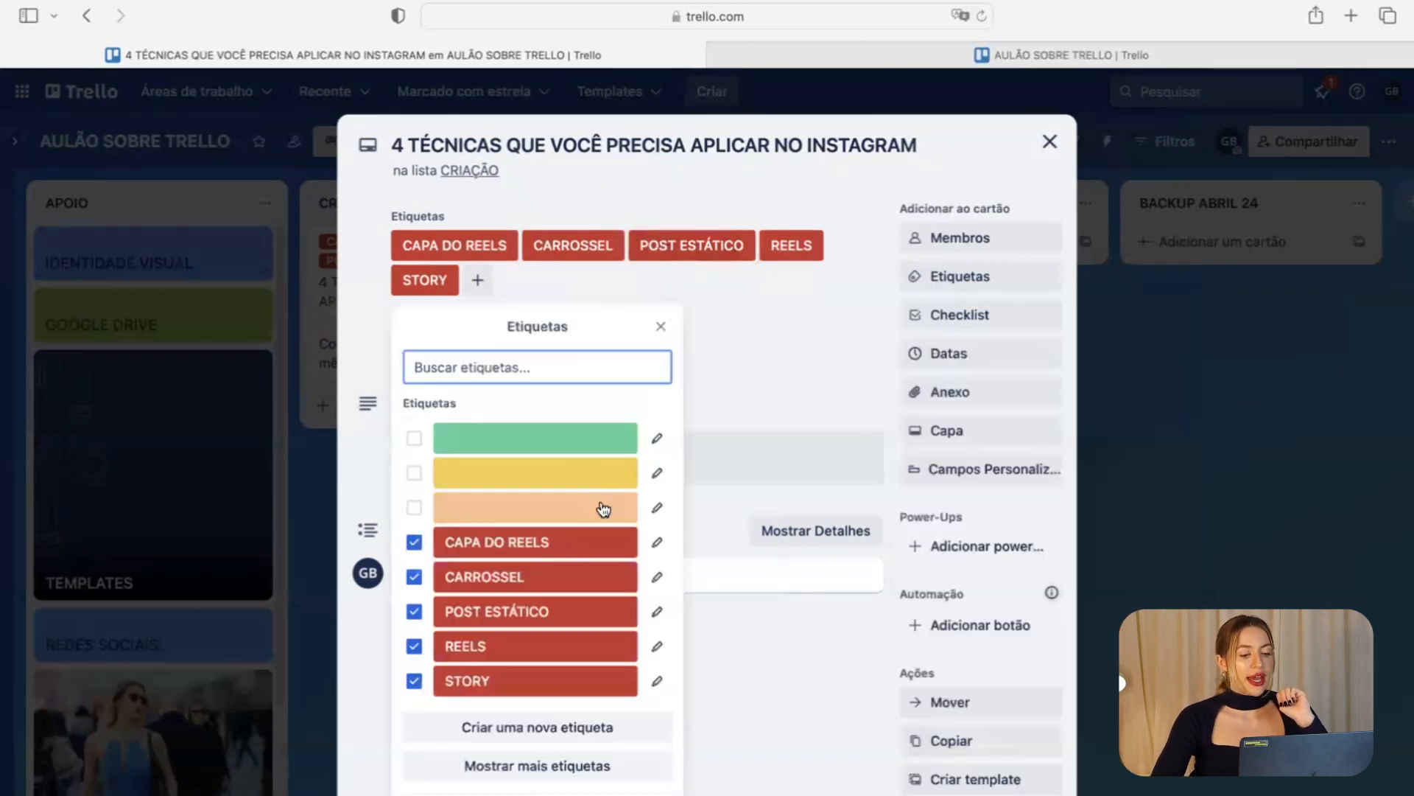
pyautogui.click(414, 542)
pyautogui.click(414, 579)
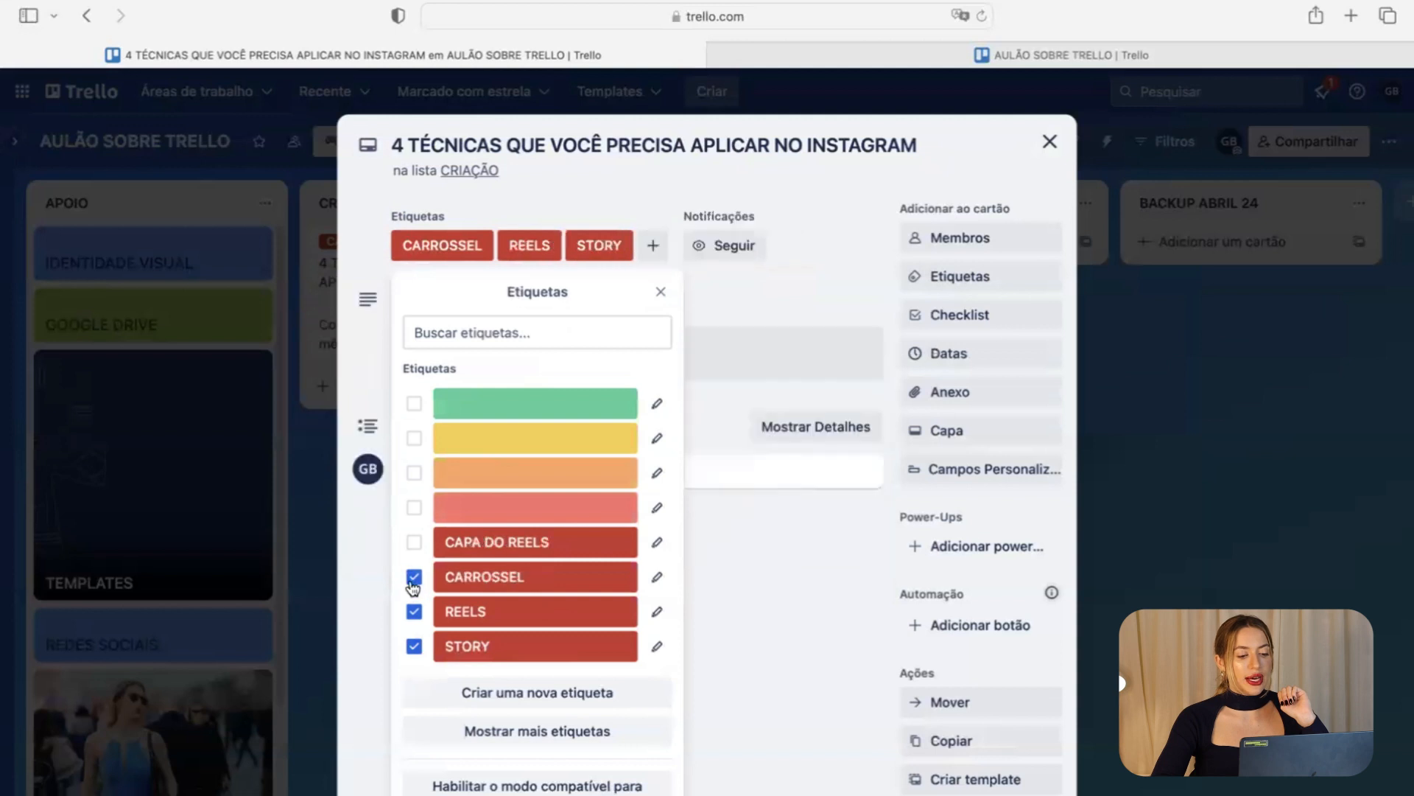
pyautogui.click(414, 610)
pyautogui.click(414, 646)
pyautogui.click(821, 220)
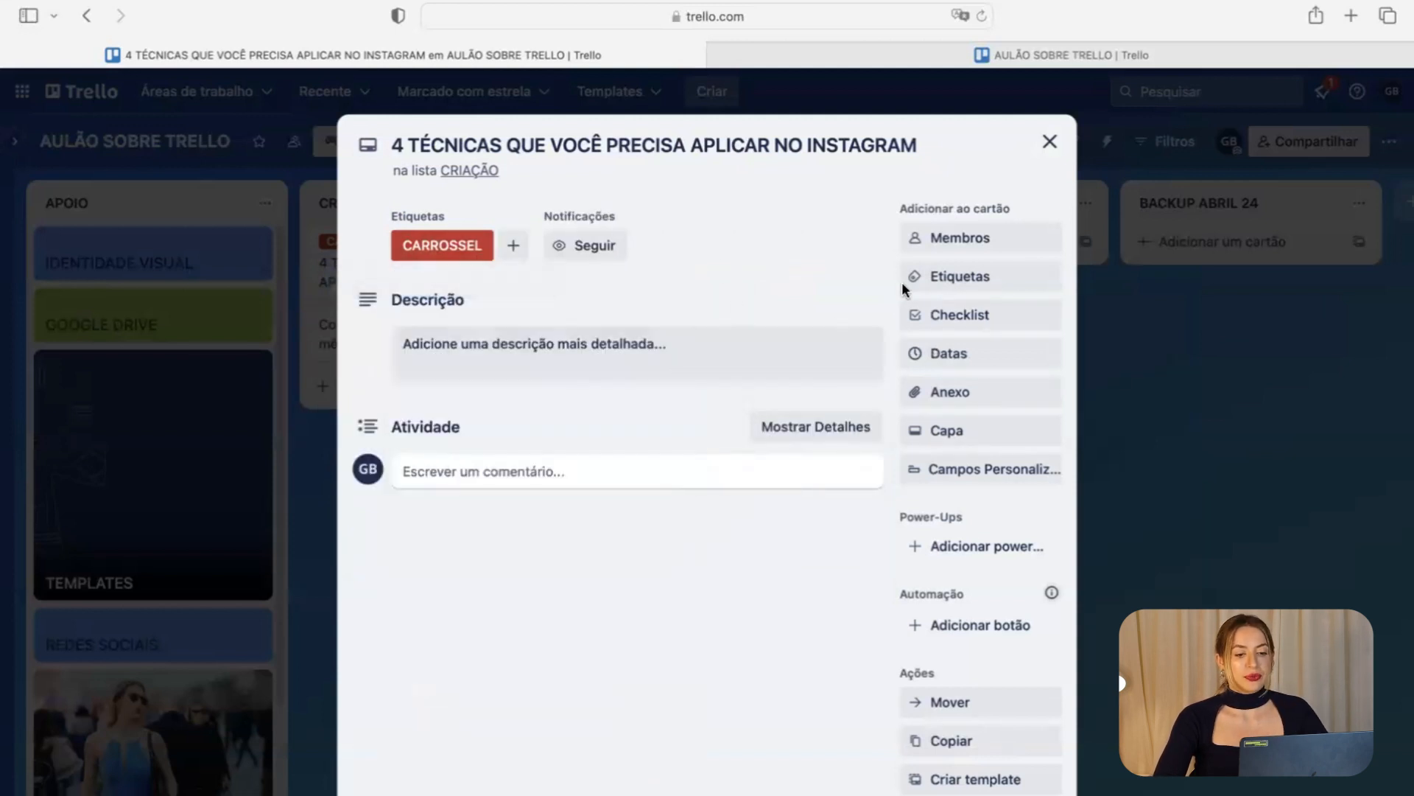
pyautogui.click(264, 414)
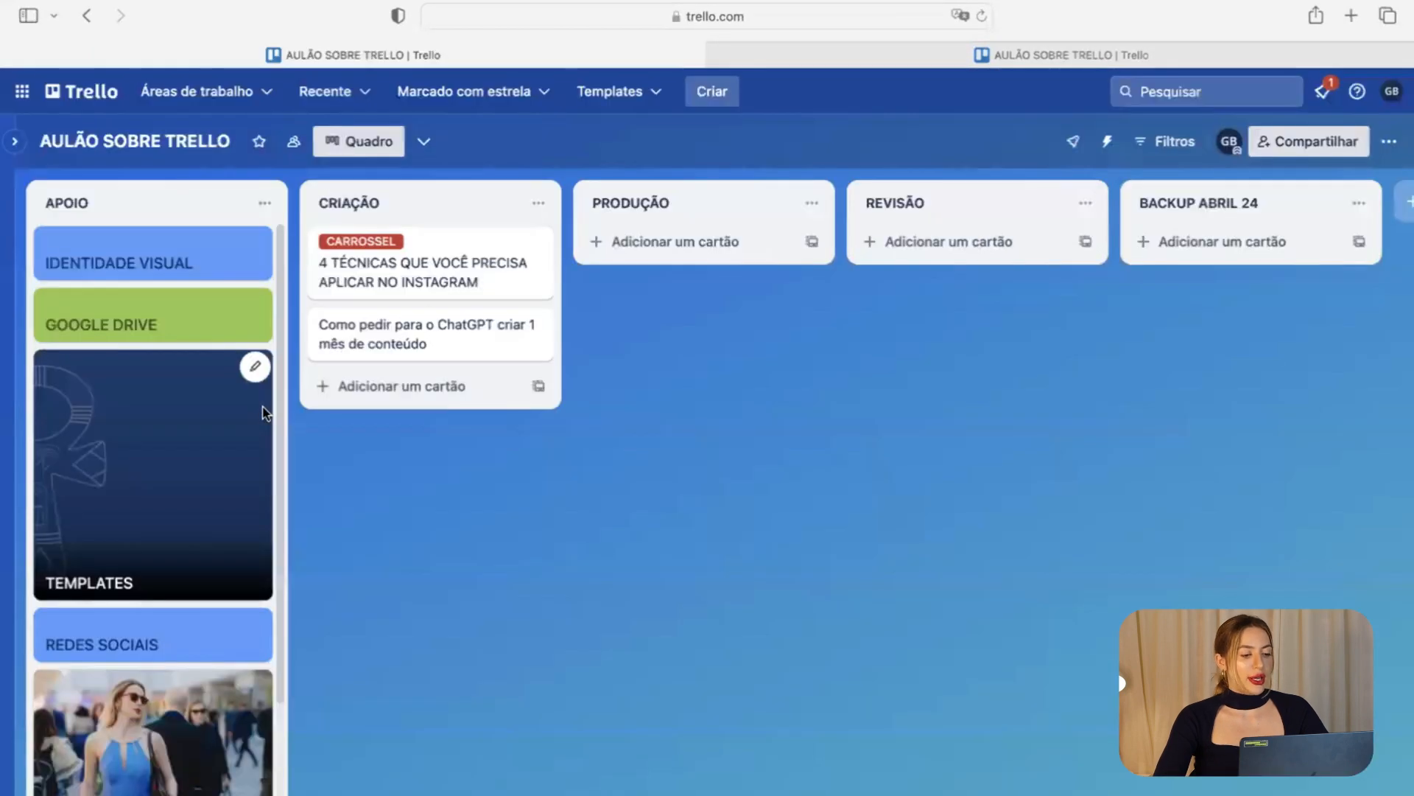
# Tag the ChatGPT content card with CAPA DO REELS and REELS, then close it.
pyautogui.click(472, 347)
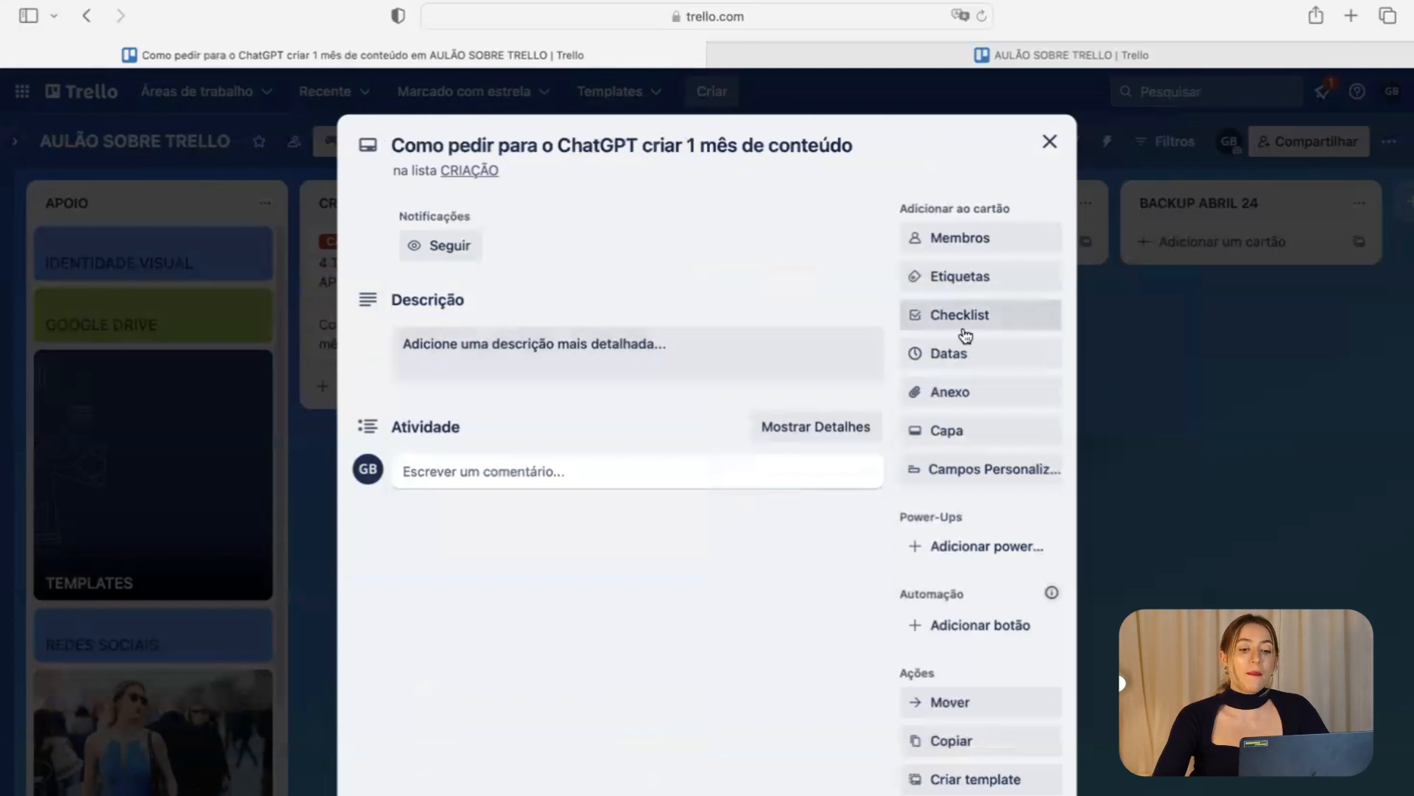
pyautogui.click(975, 278)
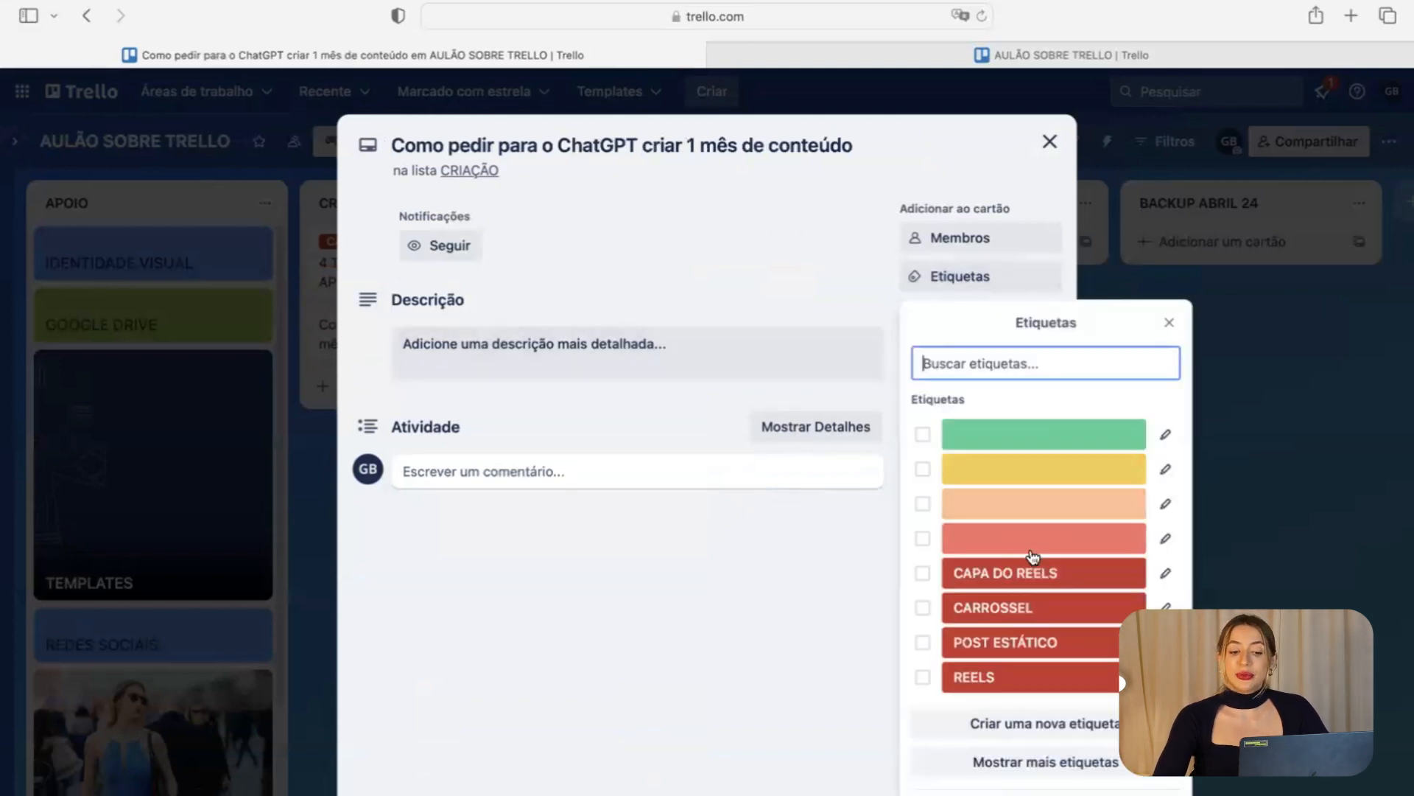
pyautogui.click(1029, 573)
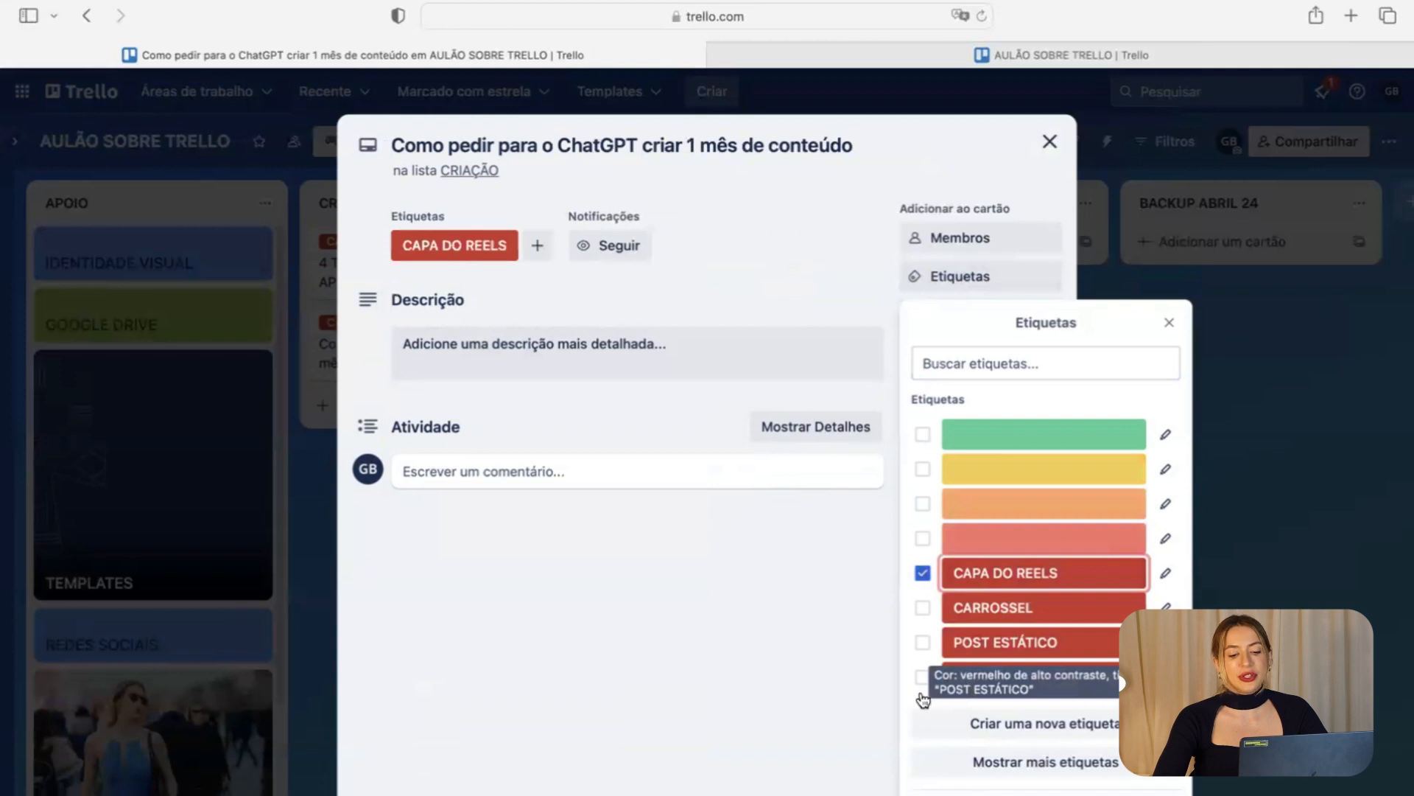
pyautogui.click(922, 678)
pyautogui.click(1297, 420)
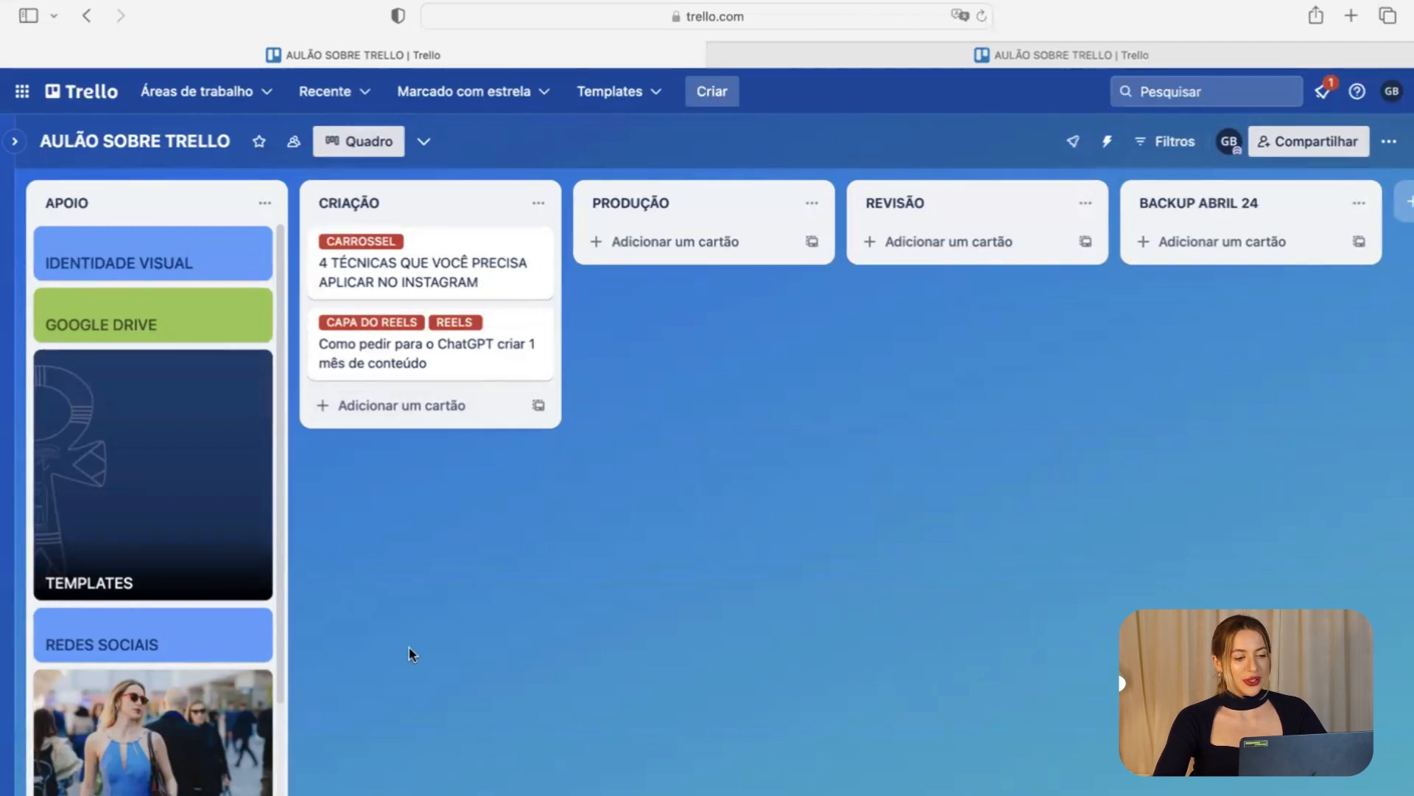
# Search the Power-Ups catalogue for CALENDARIO and add the Power-up do Calendário to the board.
pyautogui.click(452, 266)
pyautogui.click(1048, 138)
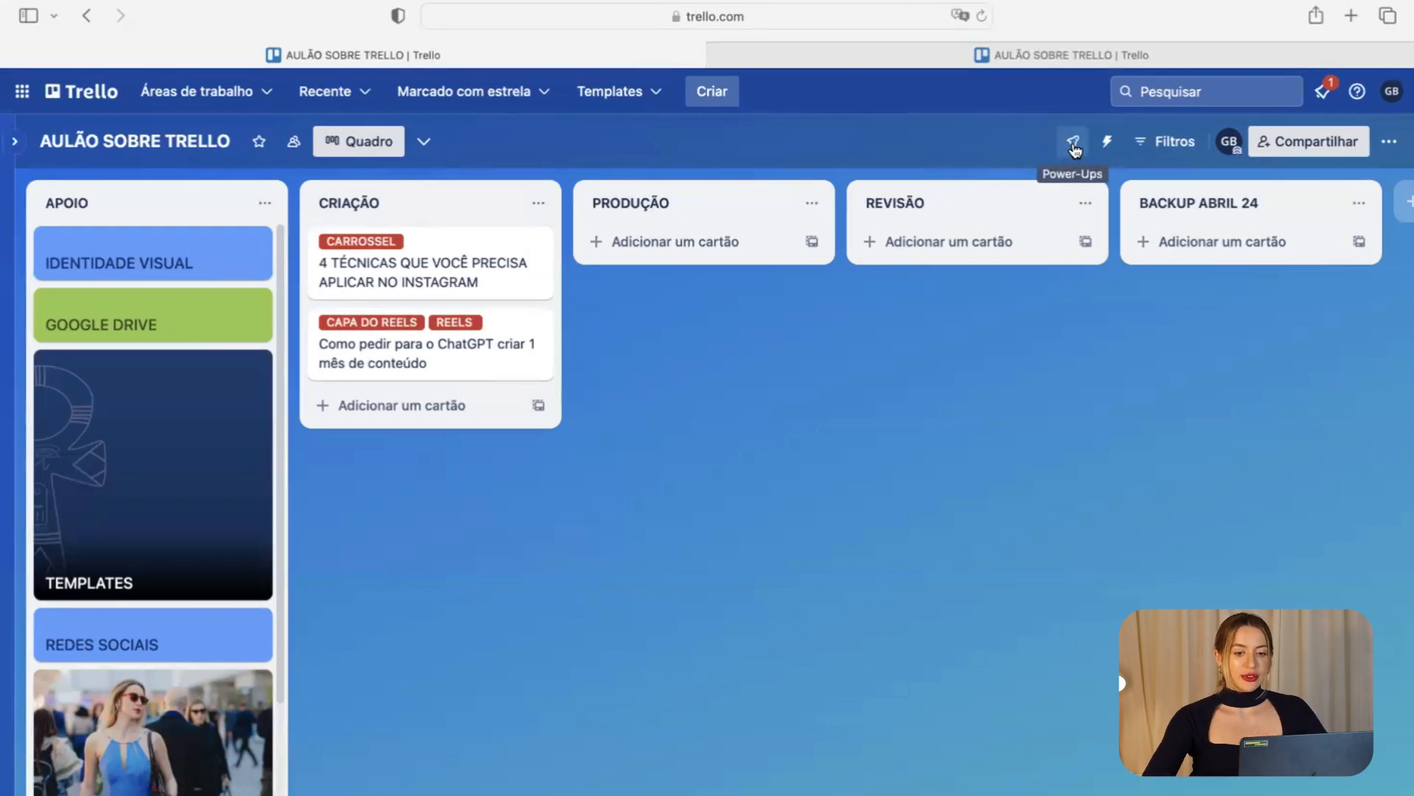
pyautogui.click(1073, 144)
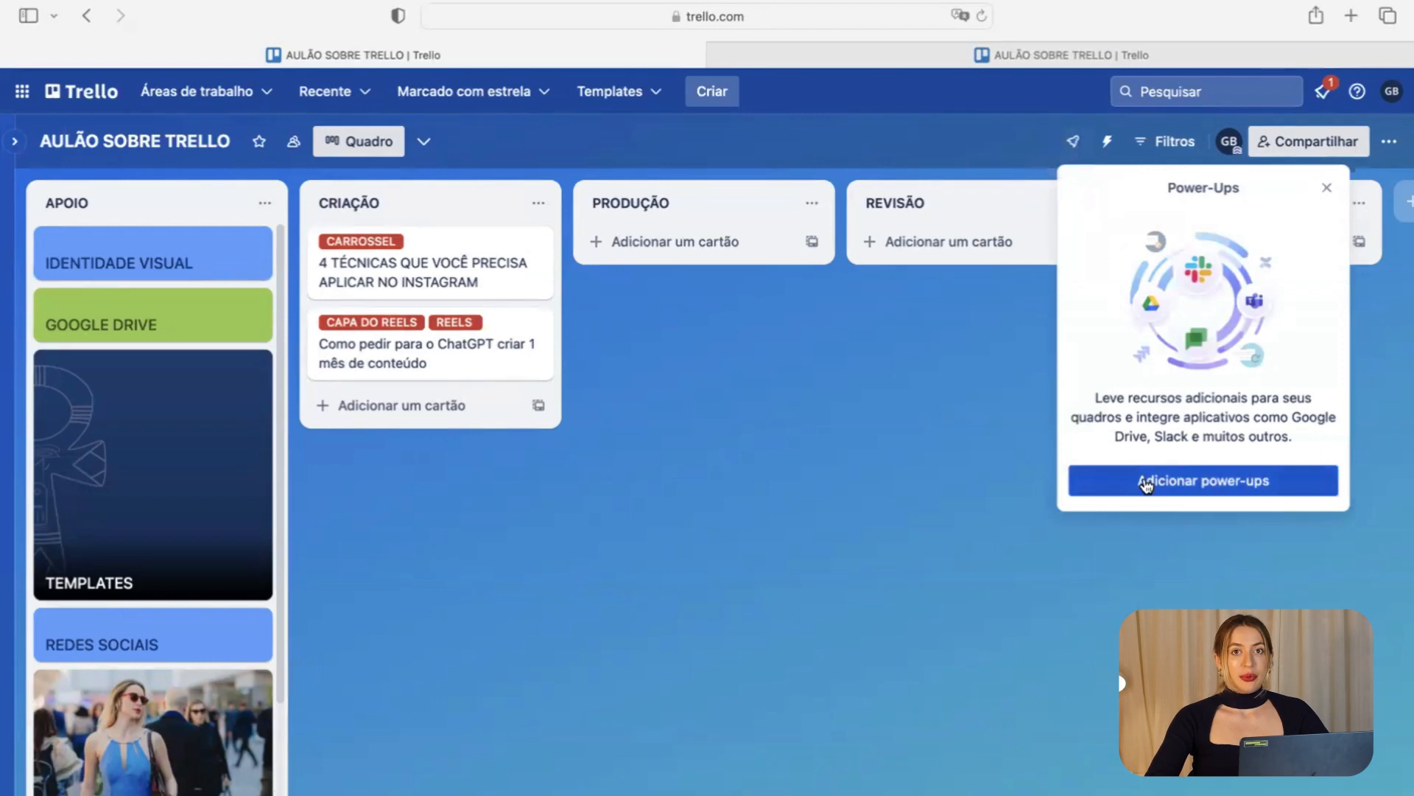
pyautogui.click(1146, 483)
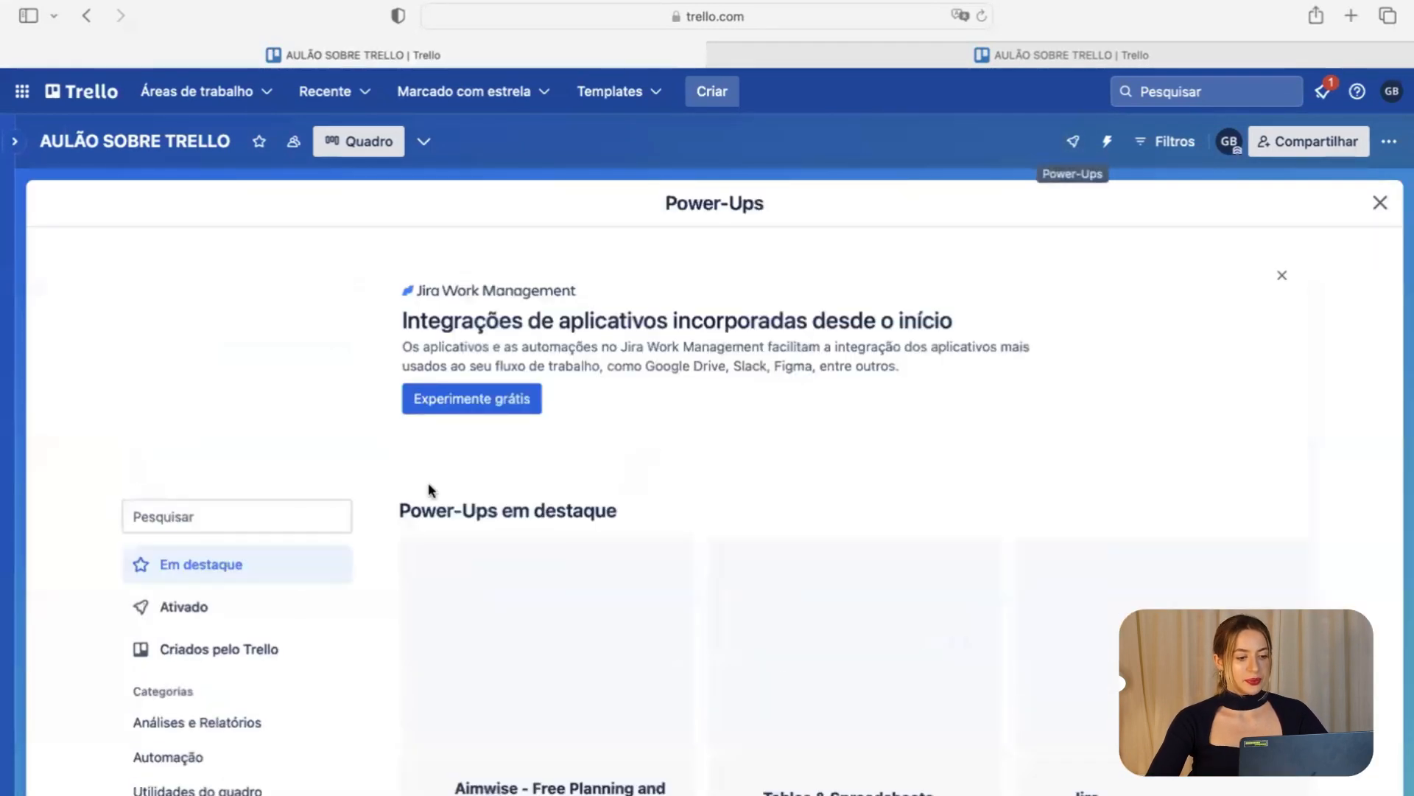
pyautogui.scroll(-5, 302, 590)
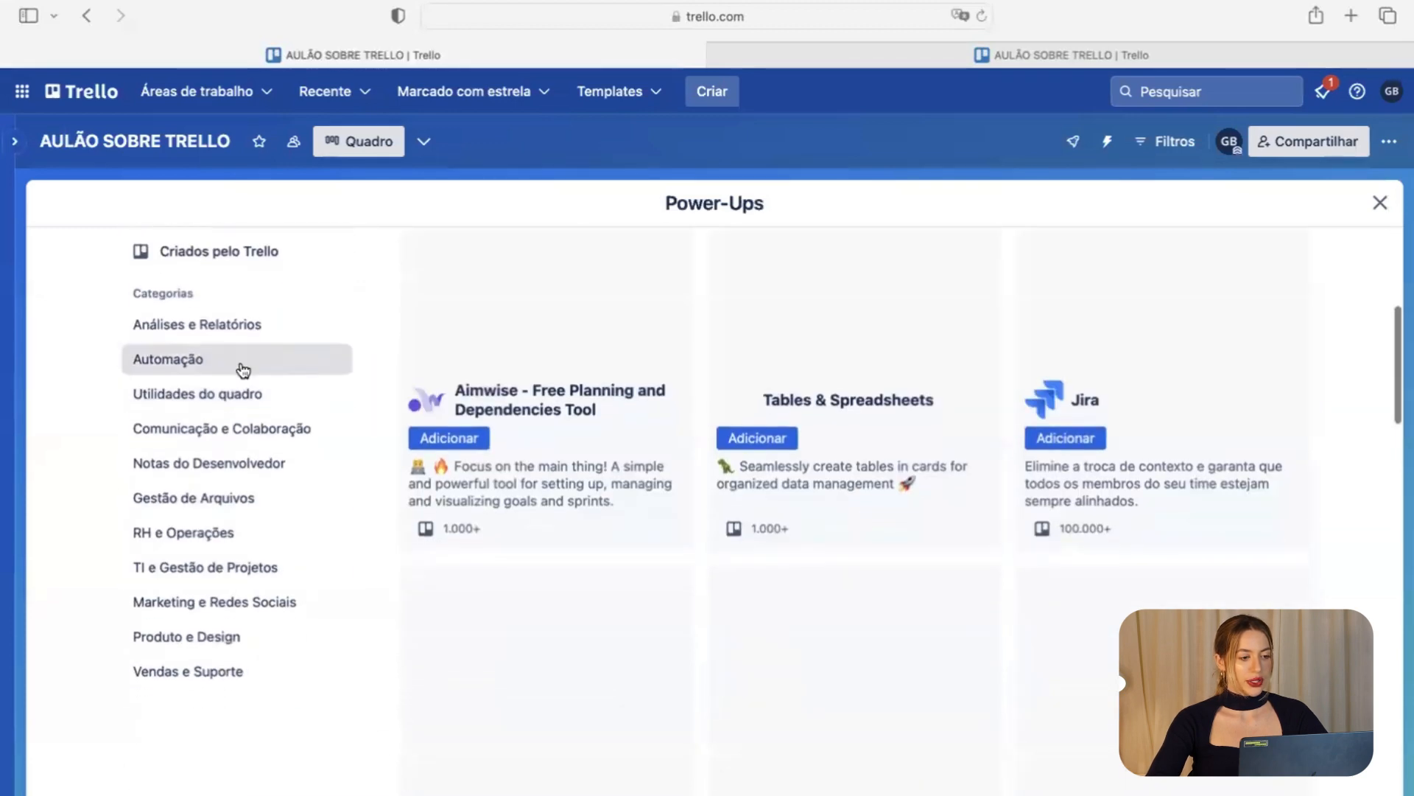
pyautogui.scroll(4, 240, 383)
pyautogui.scroll(1, 240, 402)
pyautogui.click(224, 474)
pyautogui.write('CALEN')
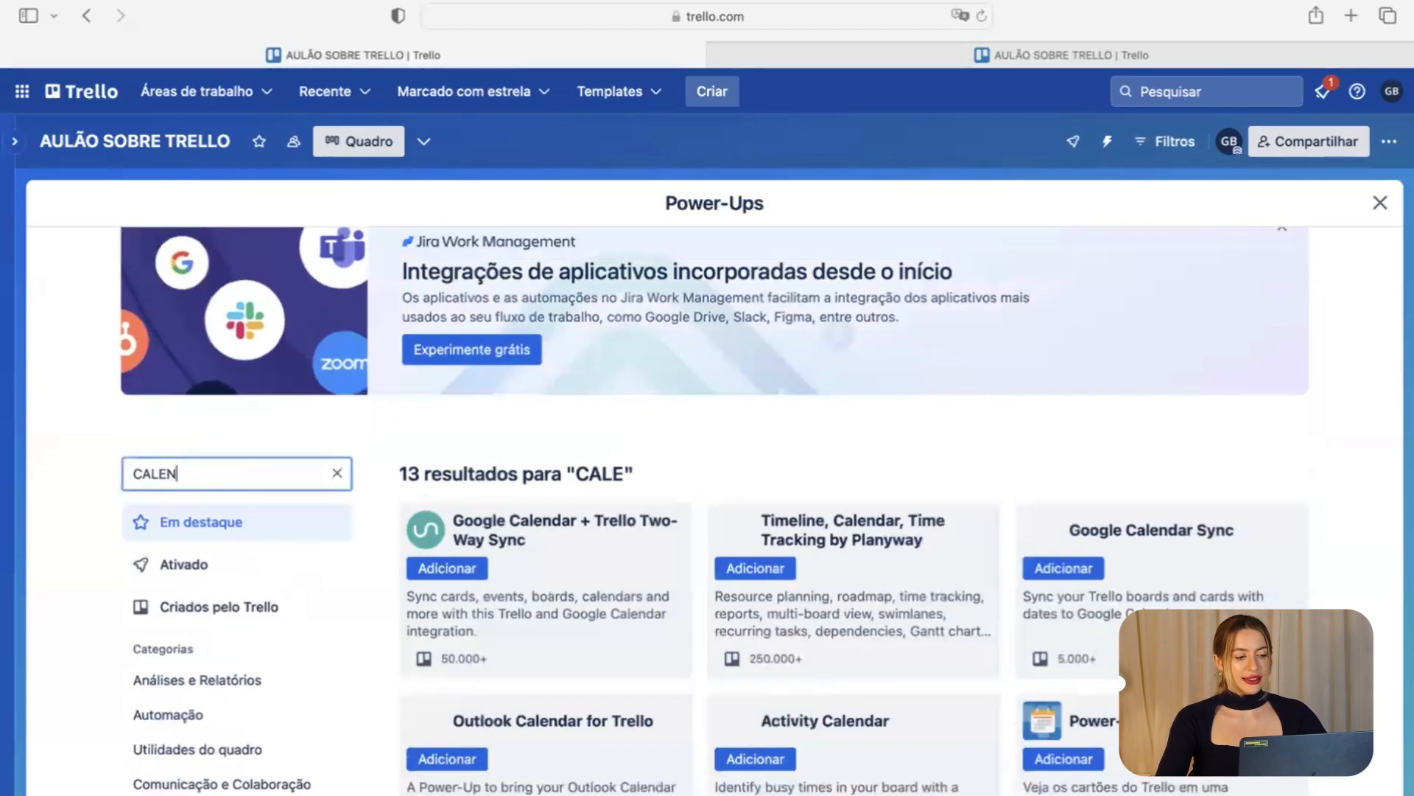
pyautogui.write('DARIO')
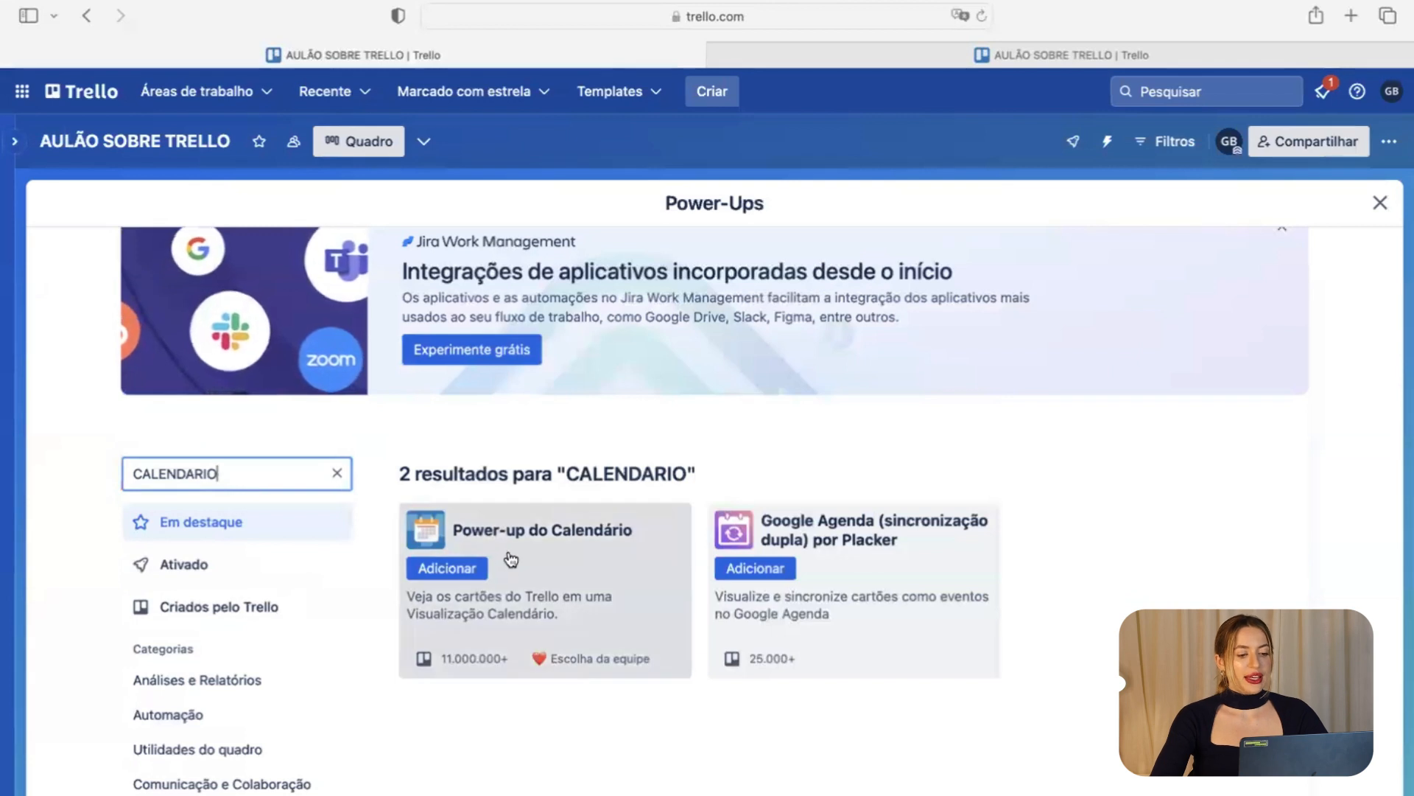
pyautogui.click(475, 569)
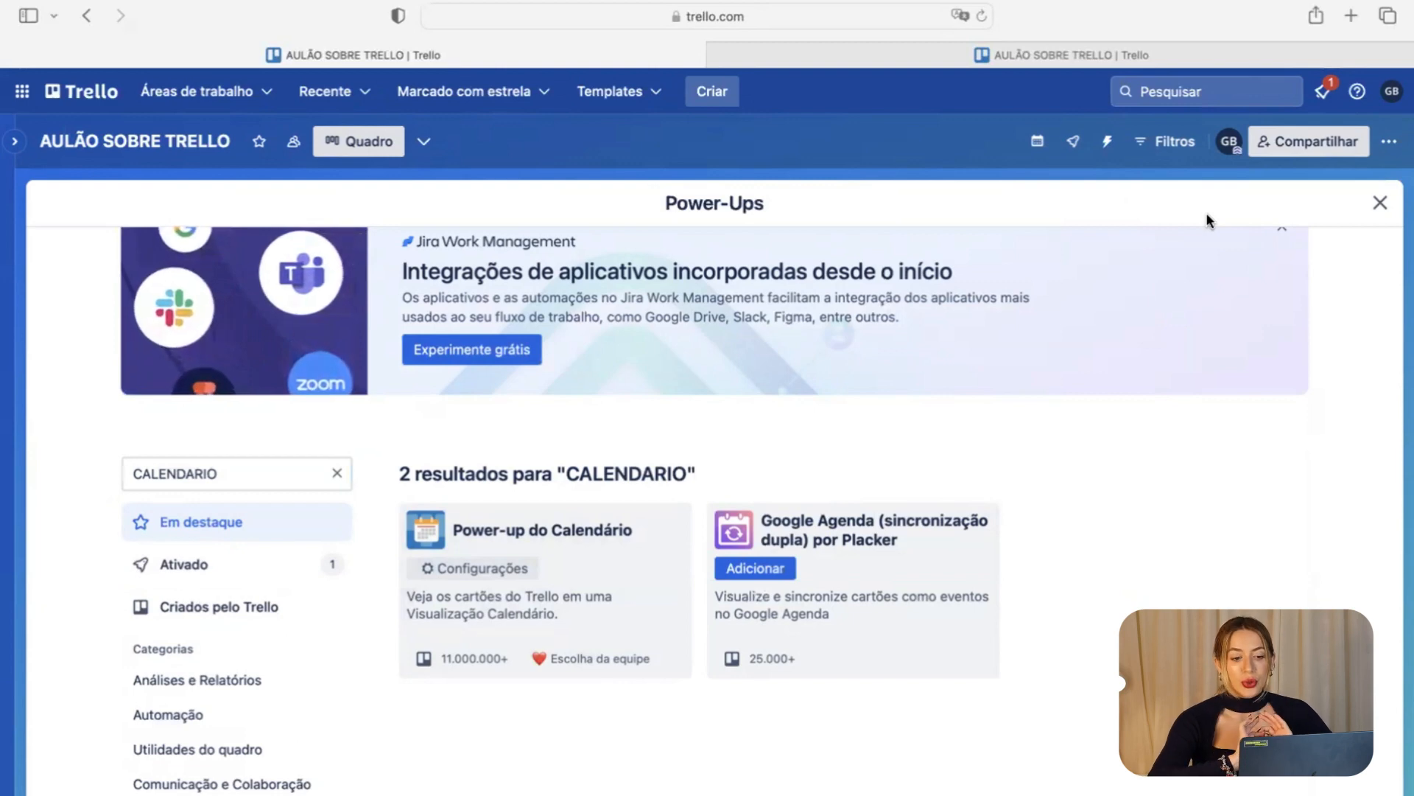
pyautogui.click(1380, 203)
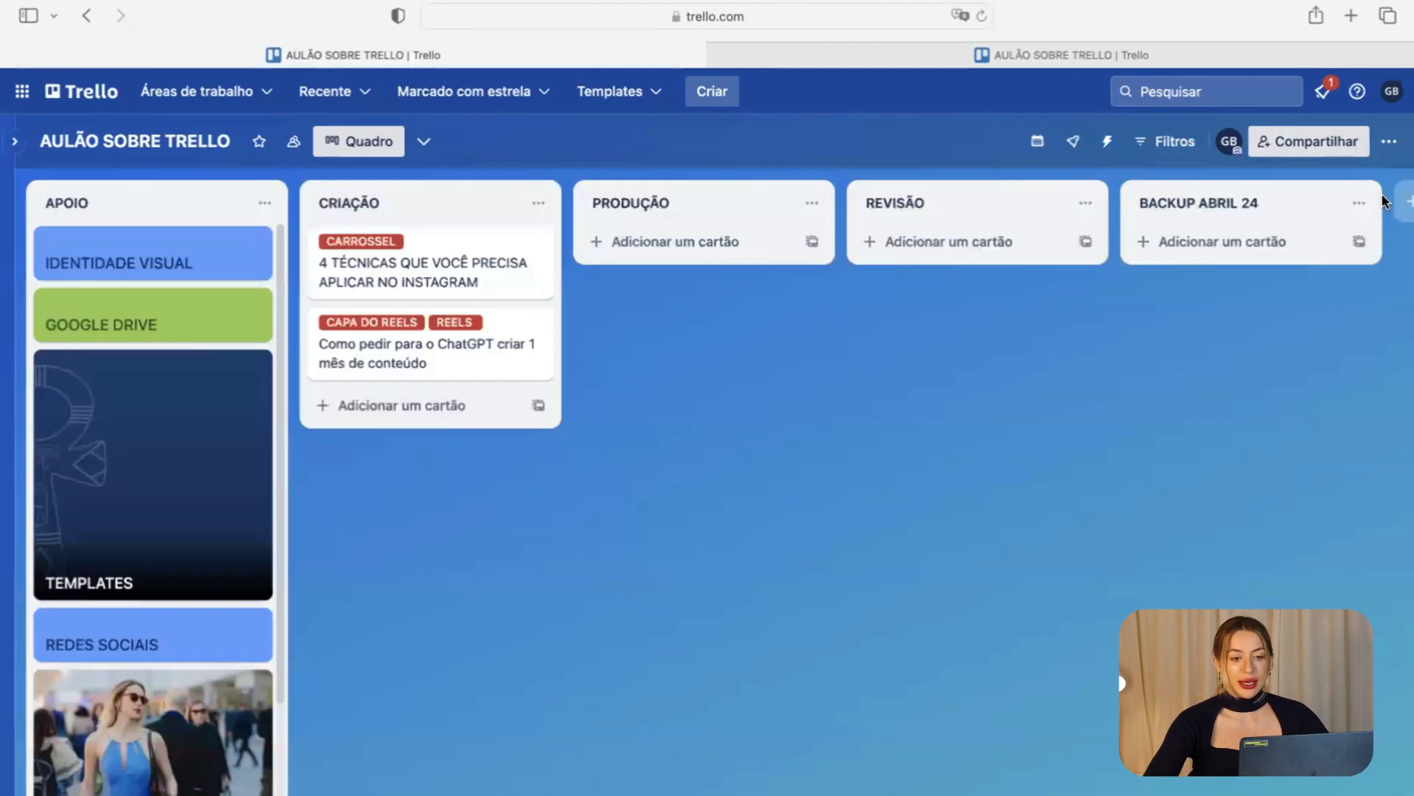
# Give the Instagram techniques card a due date of 23 April at 20:00.
pyautogui.click(500, 281)
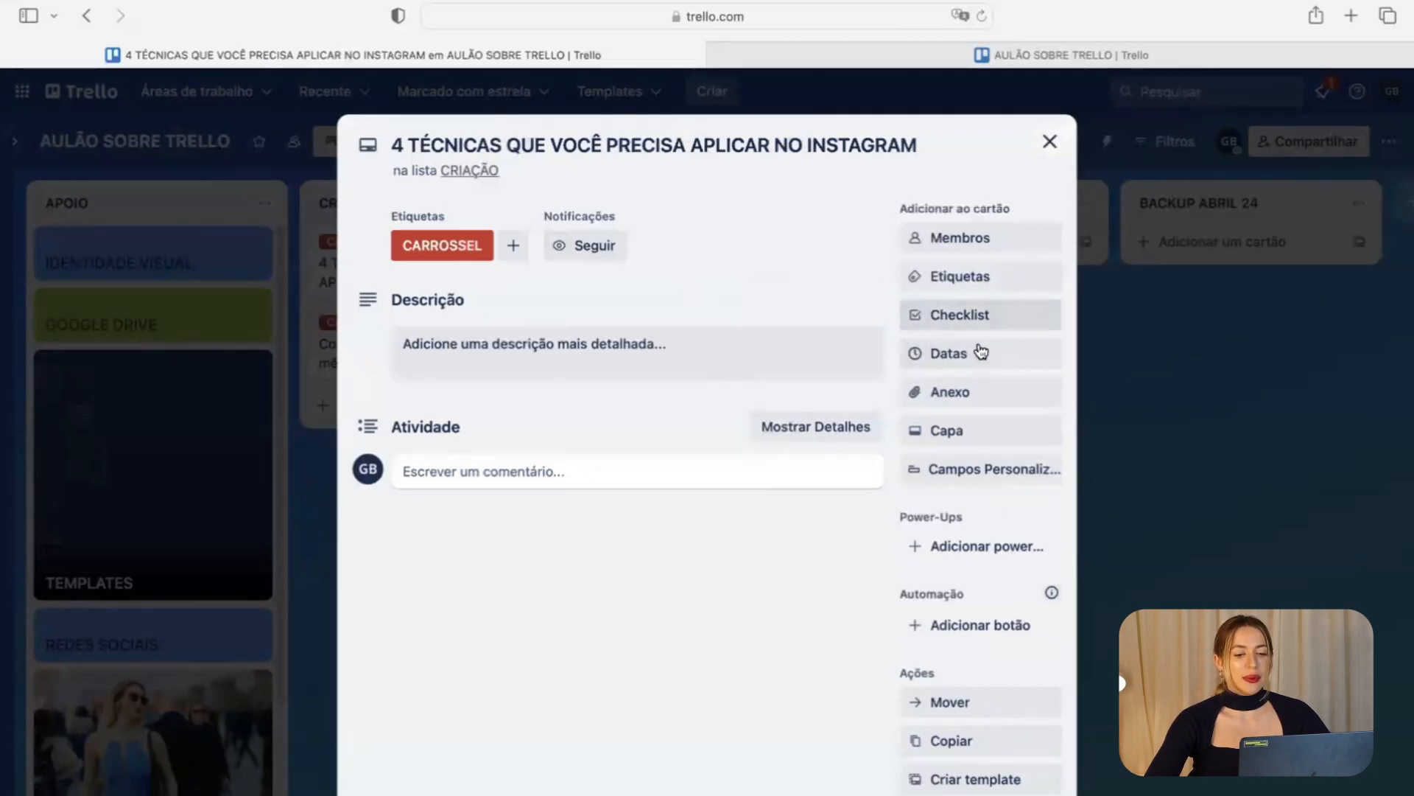
pyautogui.click(968, 358)
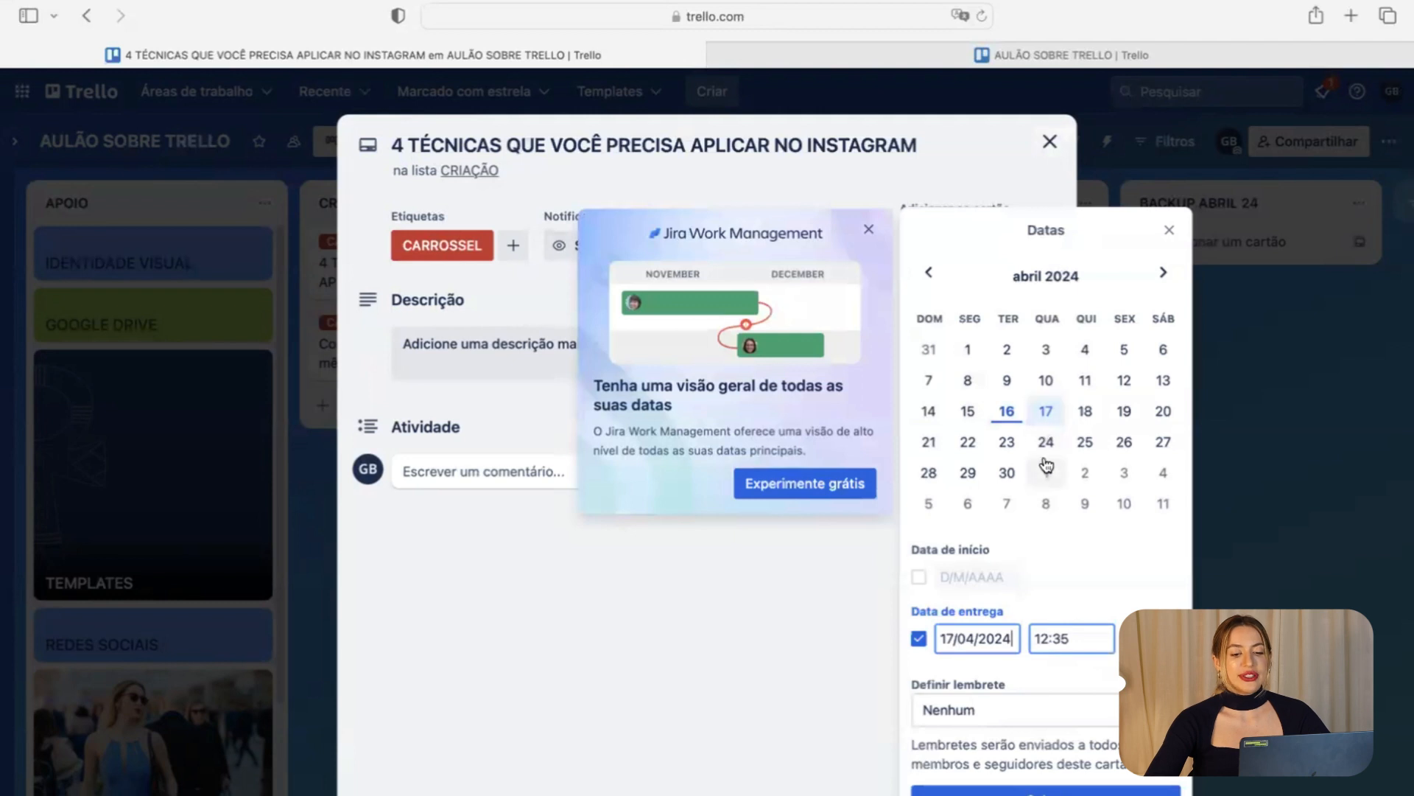
pyautogui.click(1007, 442)
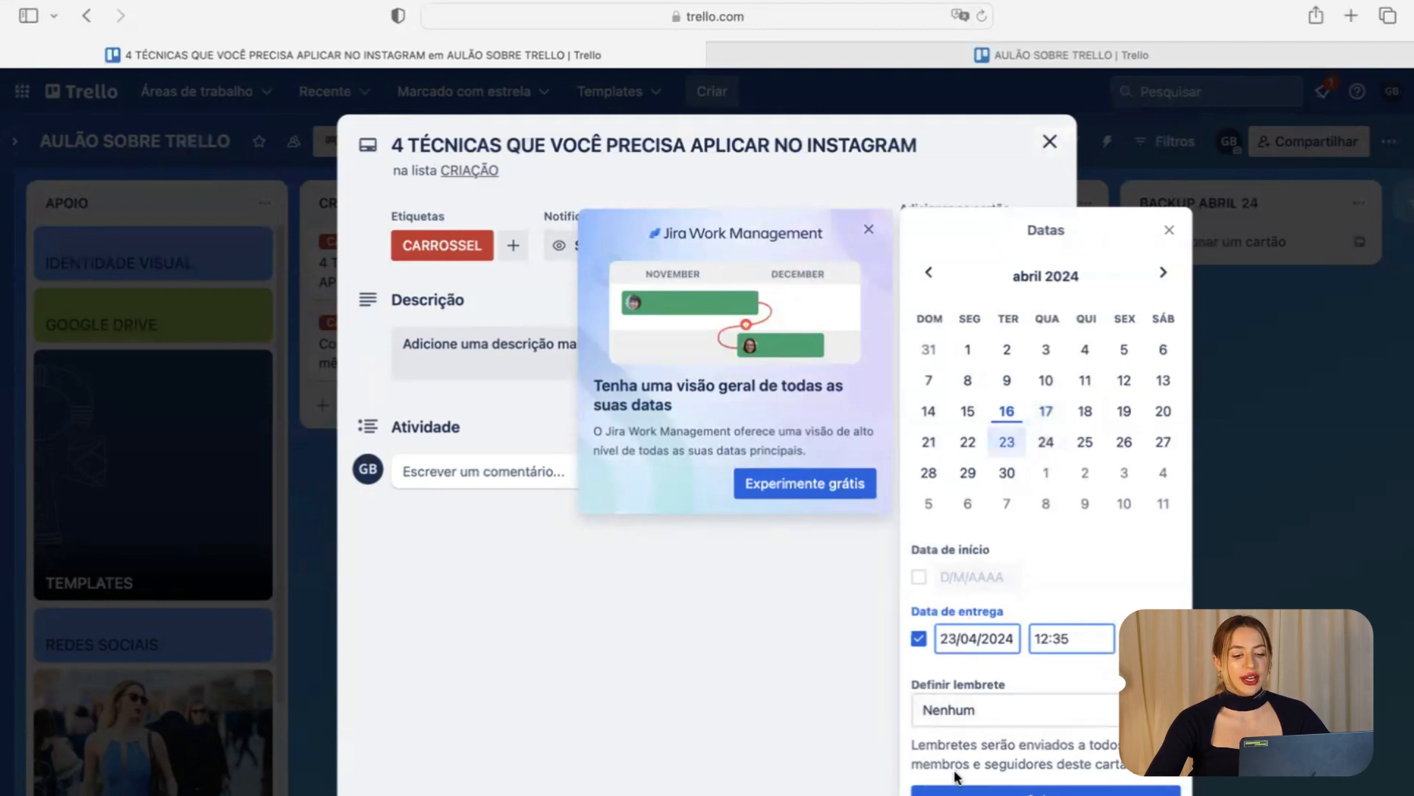
pyautogui.click(1084, 639)
pyautogui.press('BackSpace')
pyautogui.press('BackSpace')
pyautogui.press('BackSpace')
pyautogui.write('20:00')
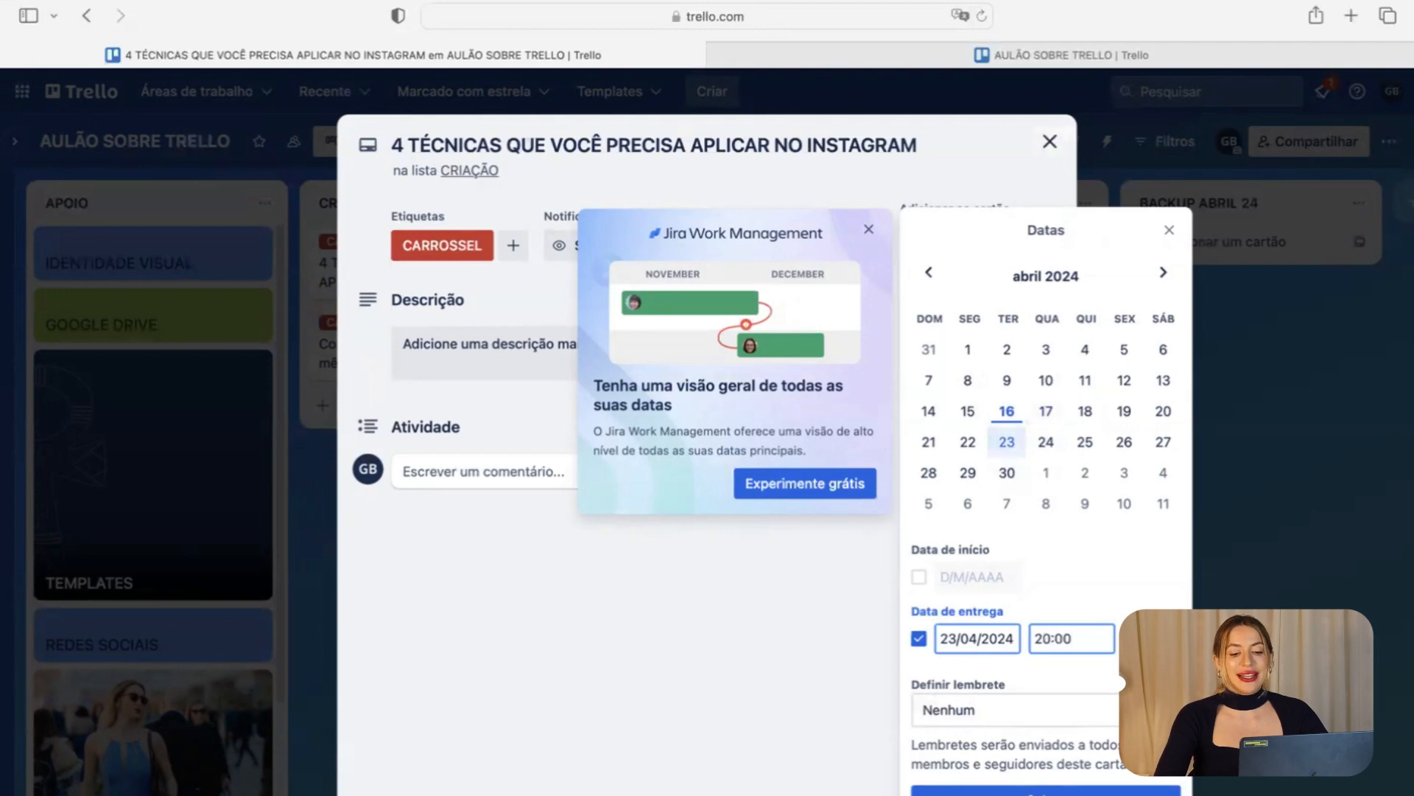
pyautogui.press('Return')
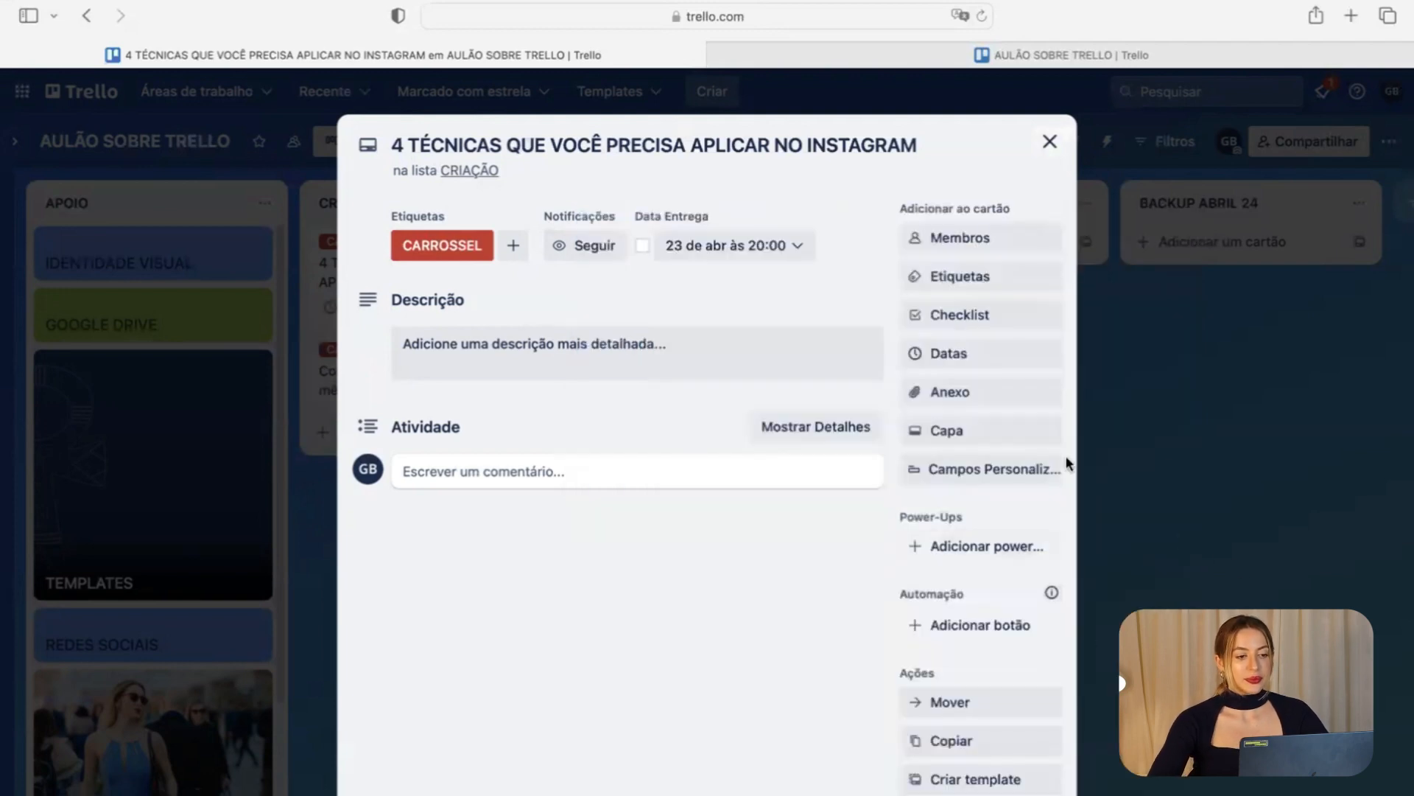
pyautogui.click(1177, 452)
# Give the ChatGPT card a 22 April due date and show the board as a calendar.
pyautogui.click(480, 391)
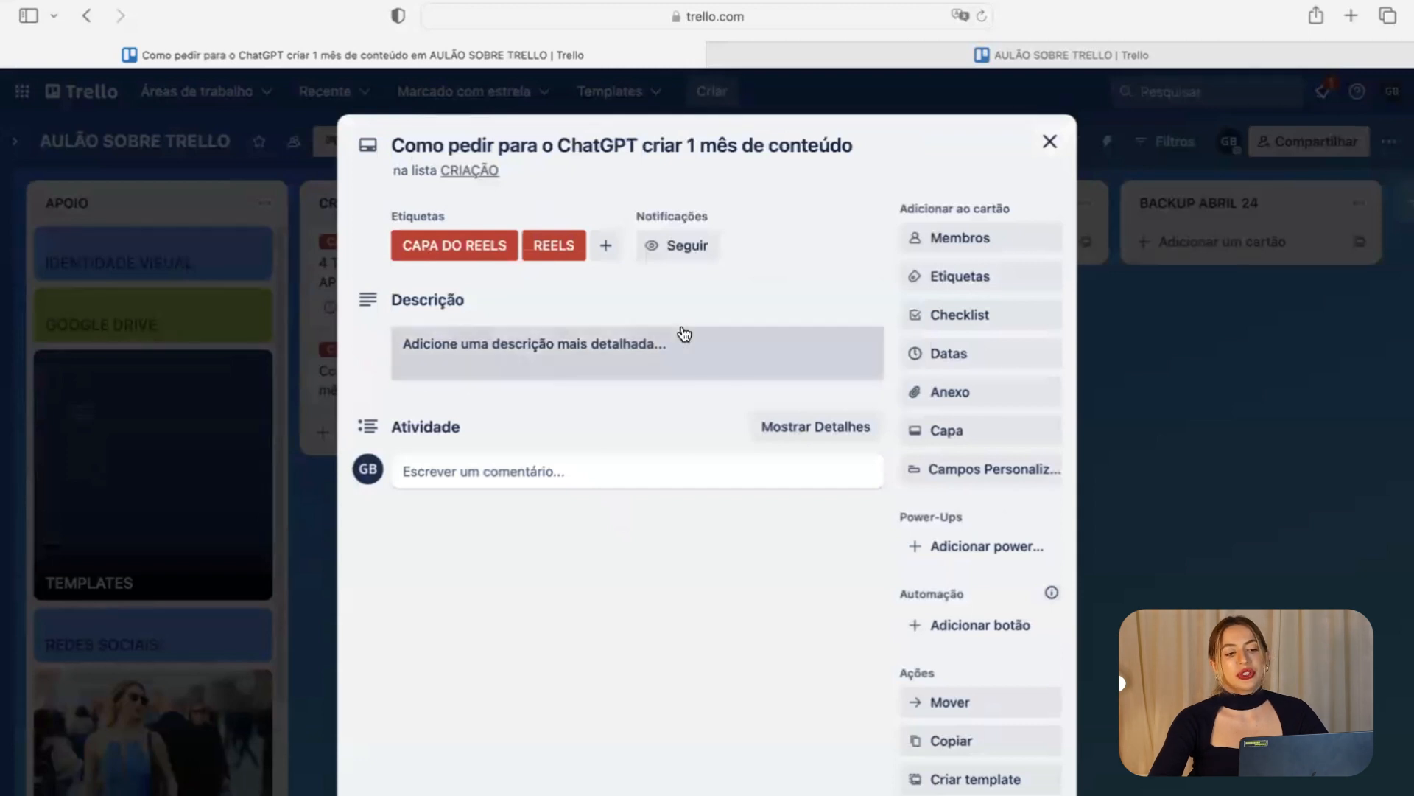
pyautogui.click(947, 355)
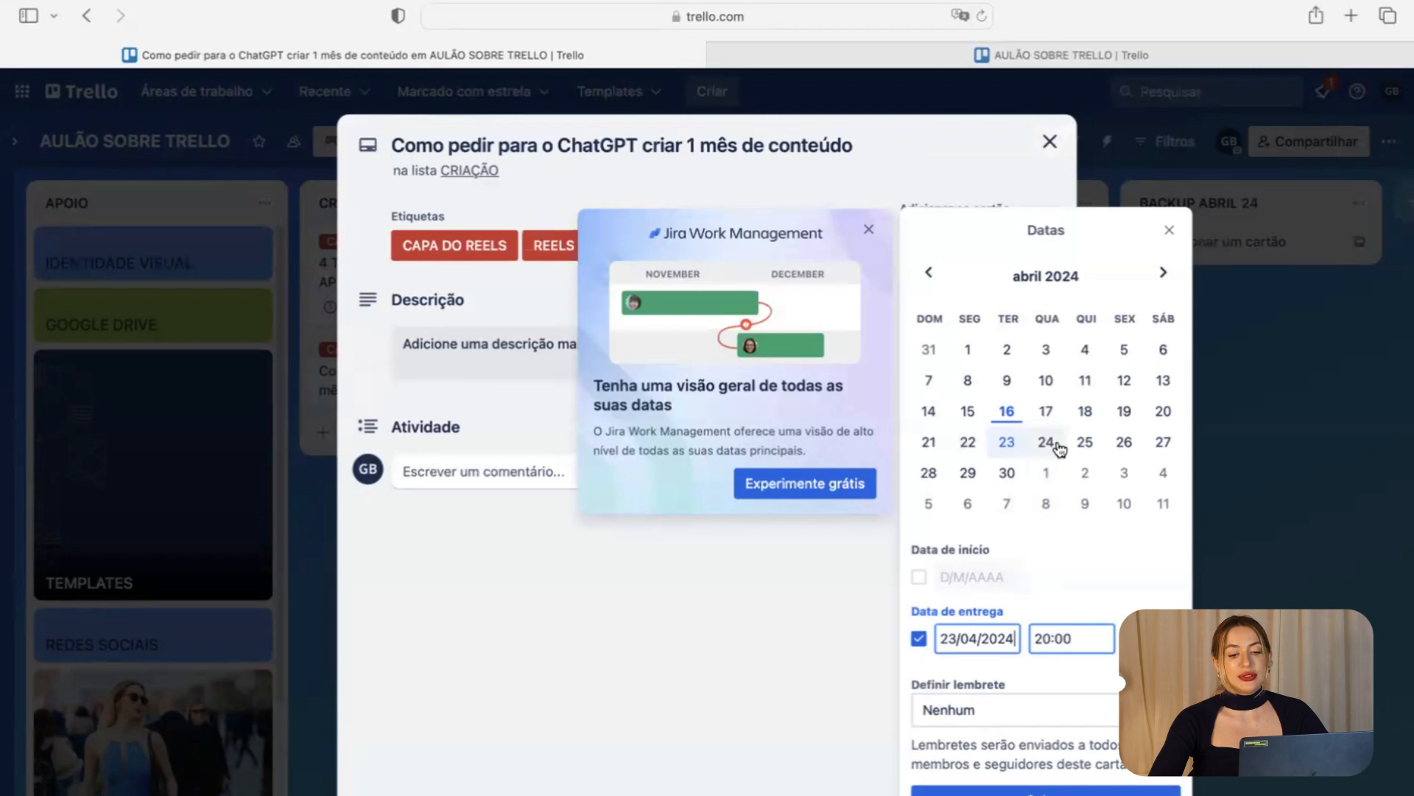
pyautogui.click(968, 442)
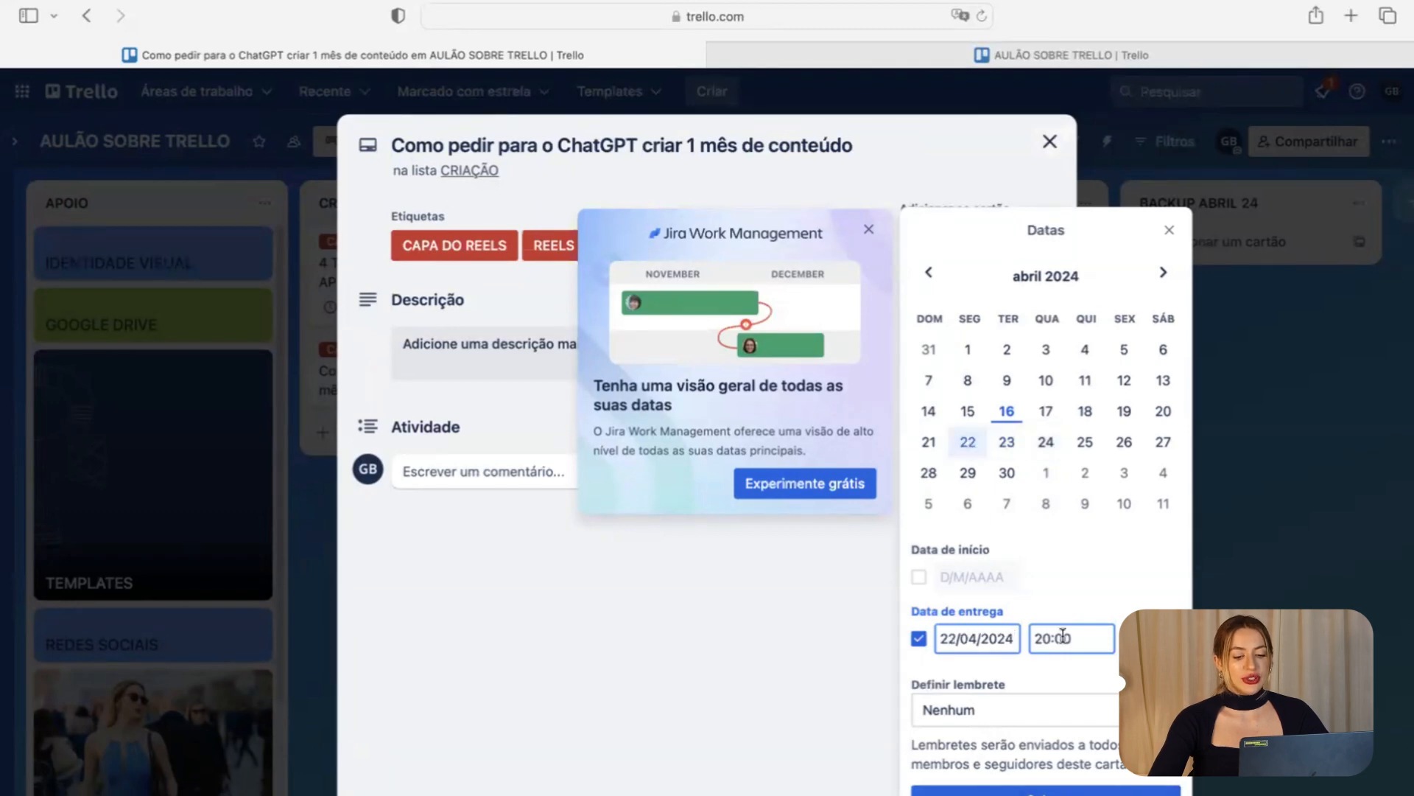
pyautogui.click(1046, 791)
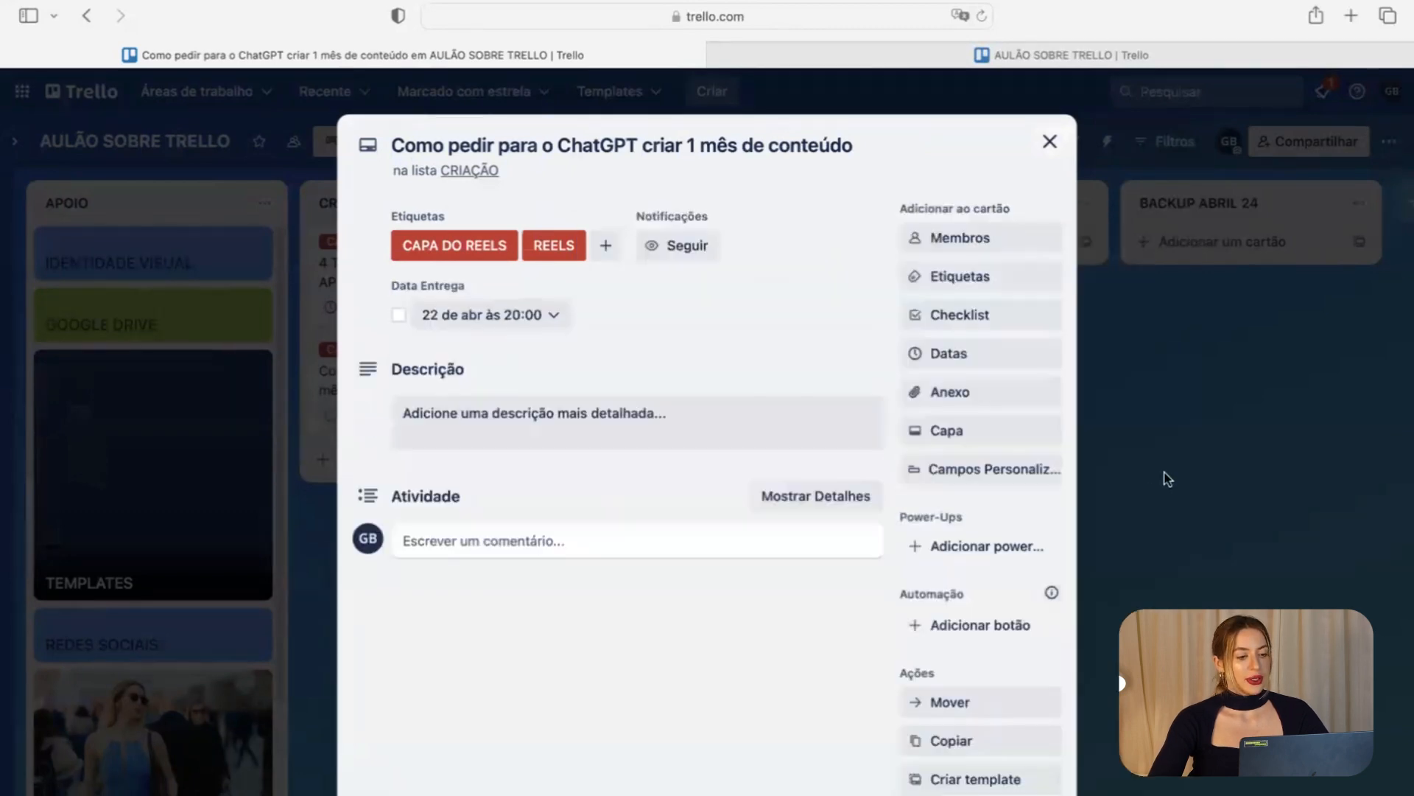
pyautogui.click(1168, 479)
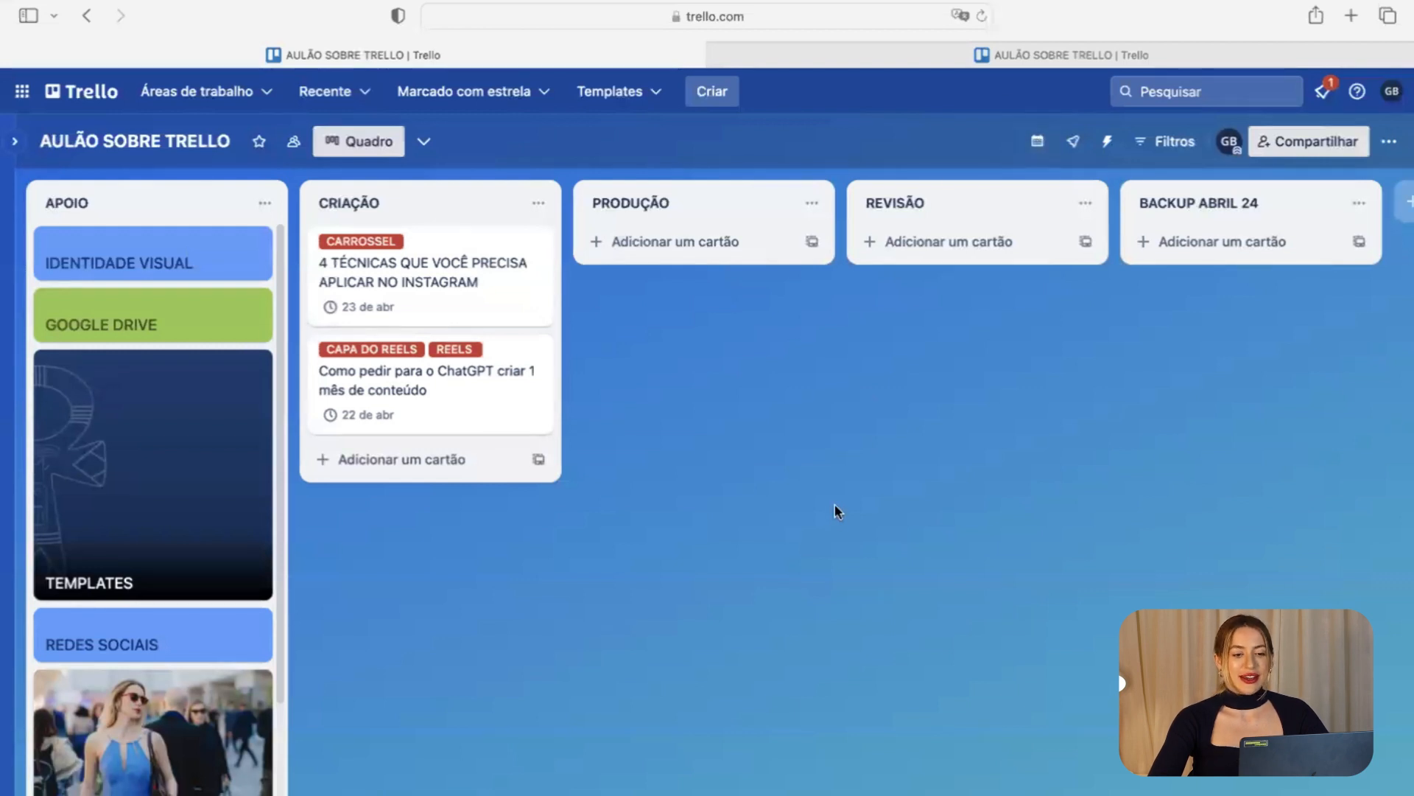
pyautogui.click(1045, 150)
pyautogui.scroll(-3, 648, 541)
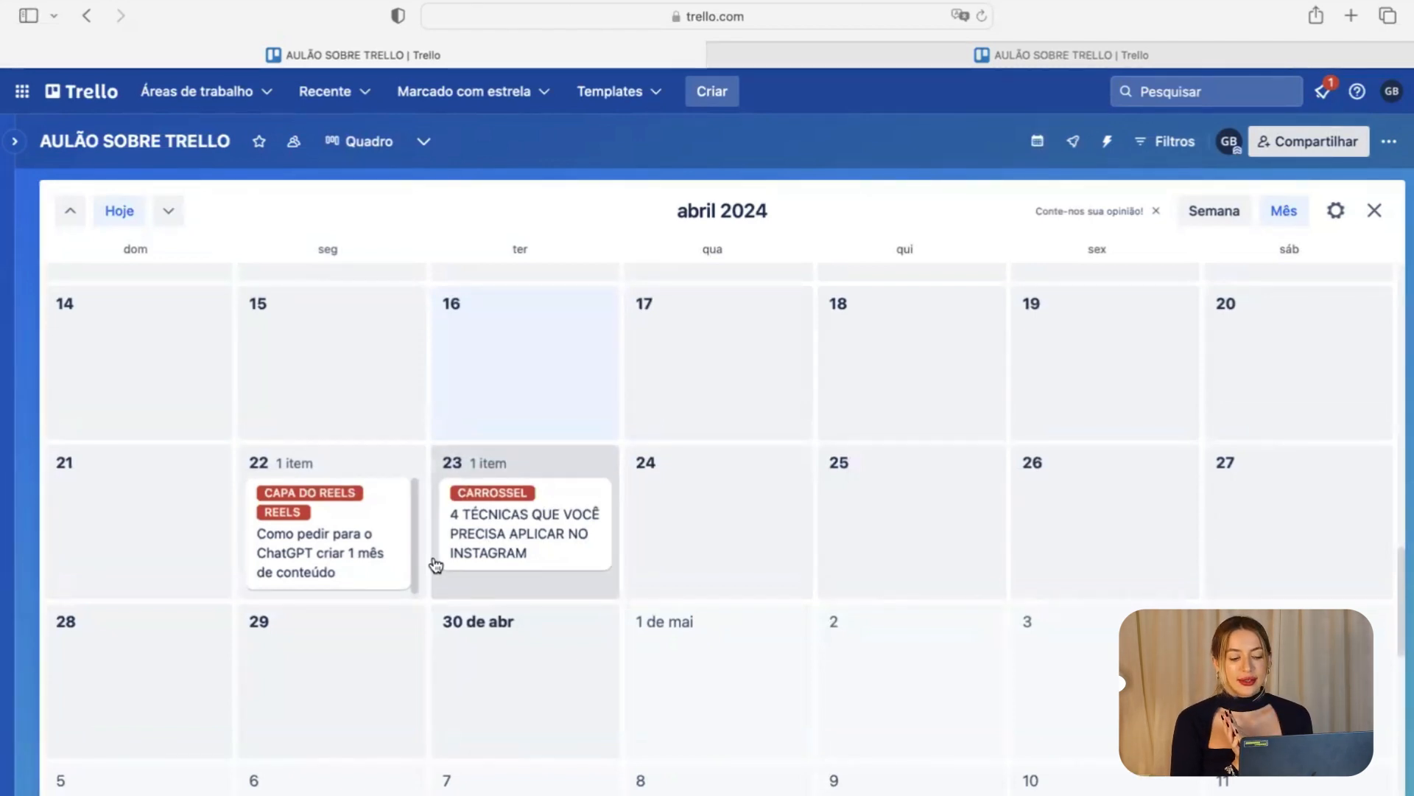
pyautogui.click(1203, 213)
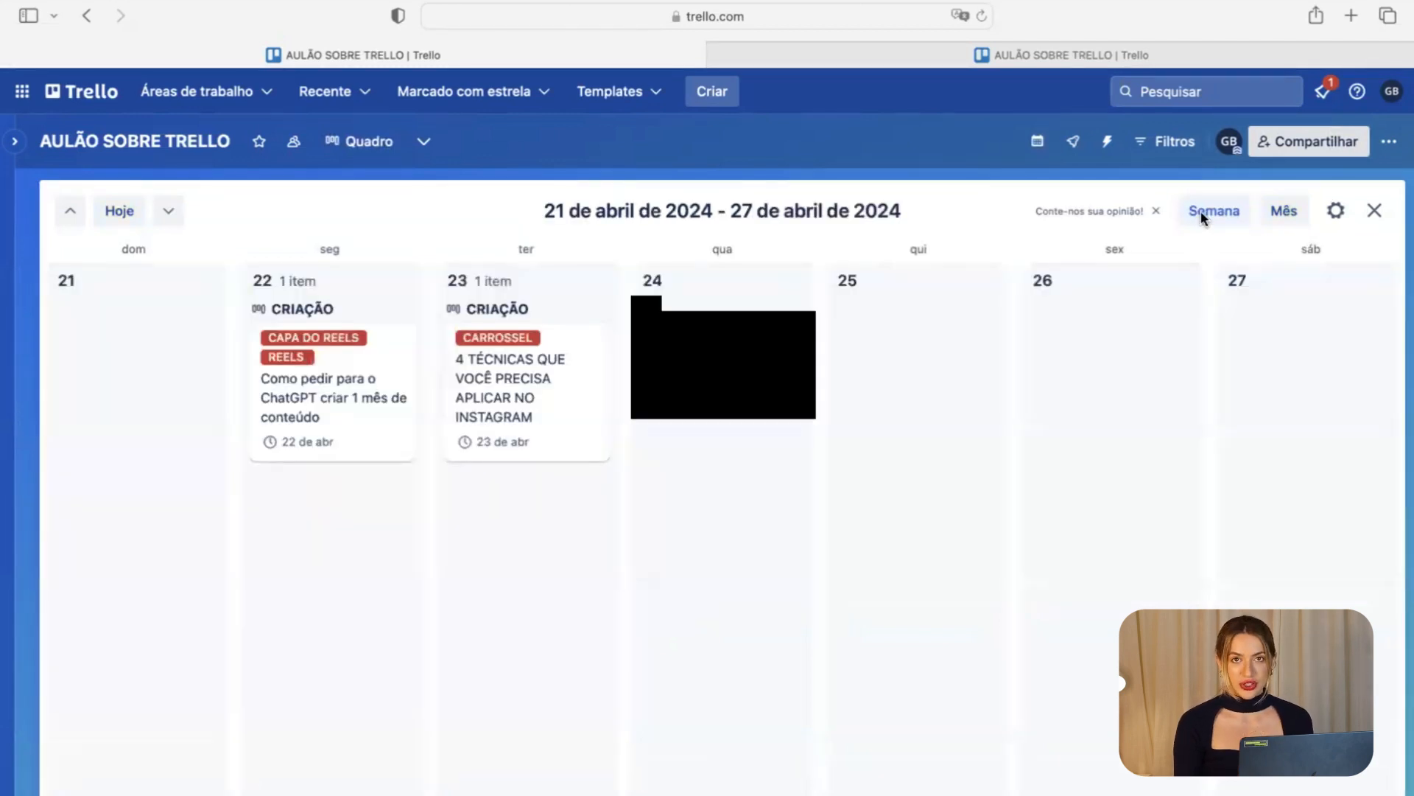
pyautogui.click(1374, 211)
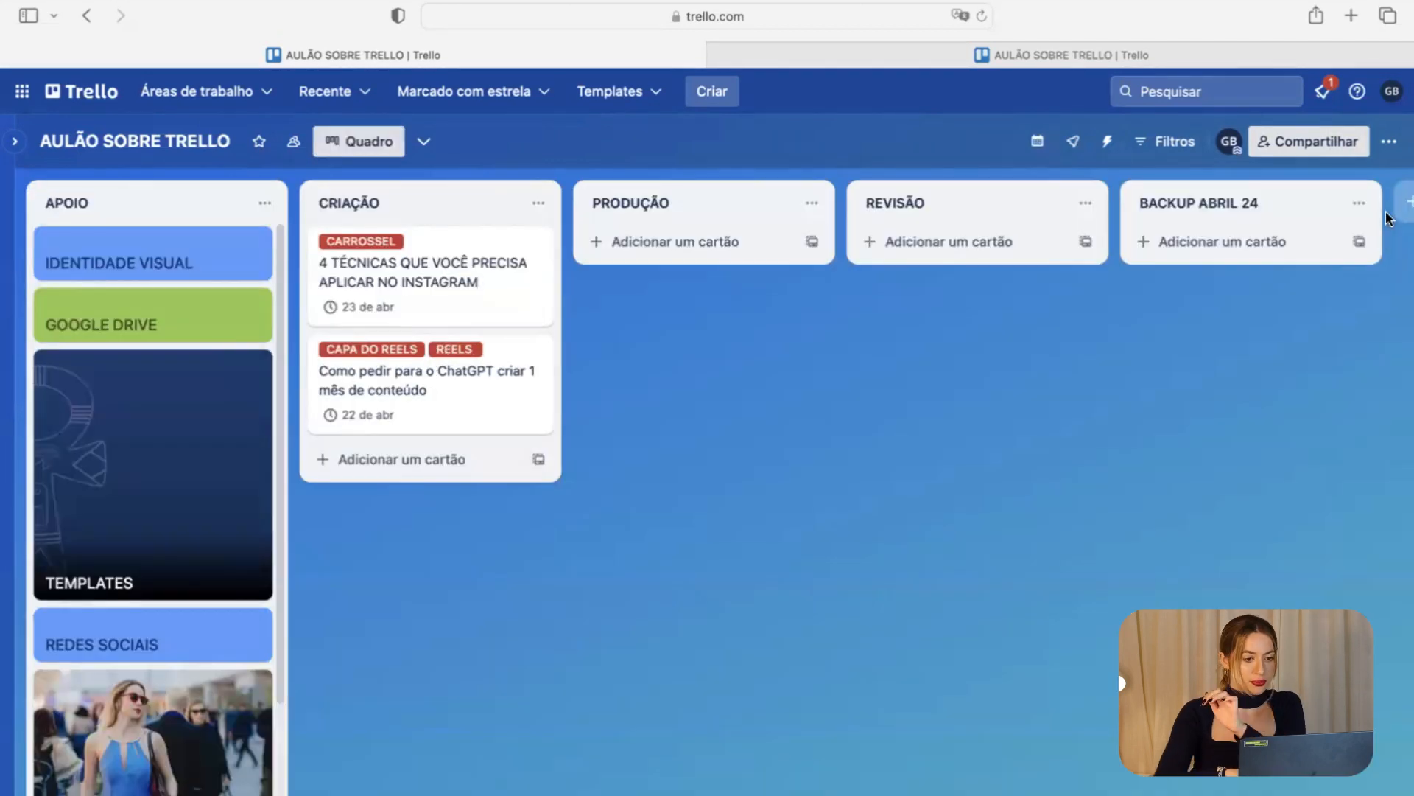
# Move the Instagram techniques card from CRIAÇÃO into PRODUÇÃO and return to the AULÃO SOBRE TRELLO tab.
pyautogui.click(472, 288)
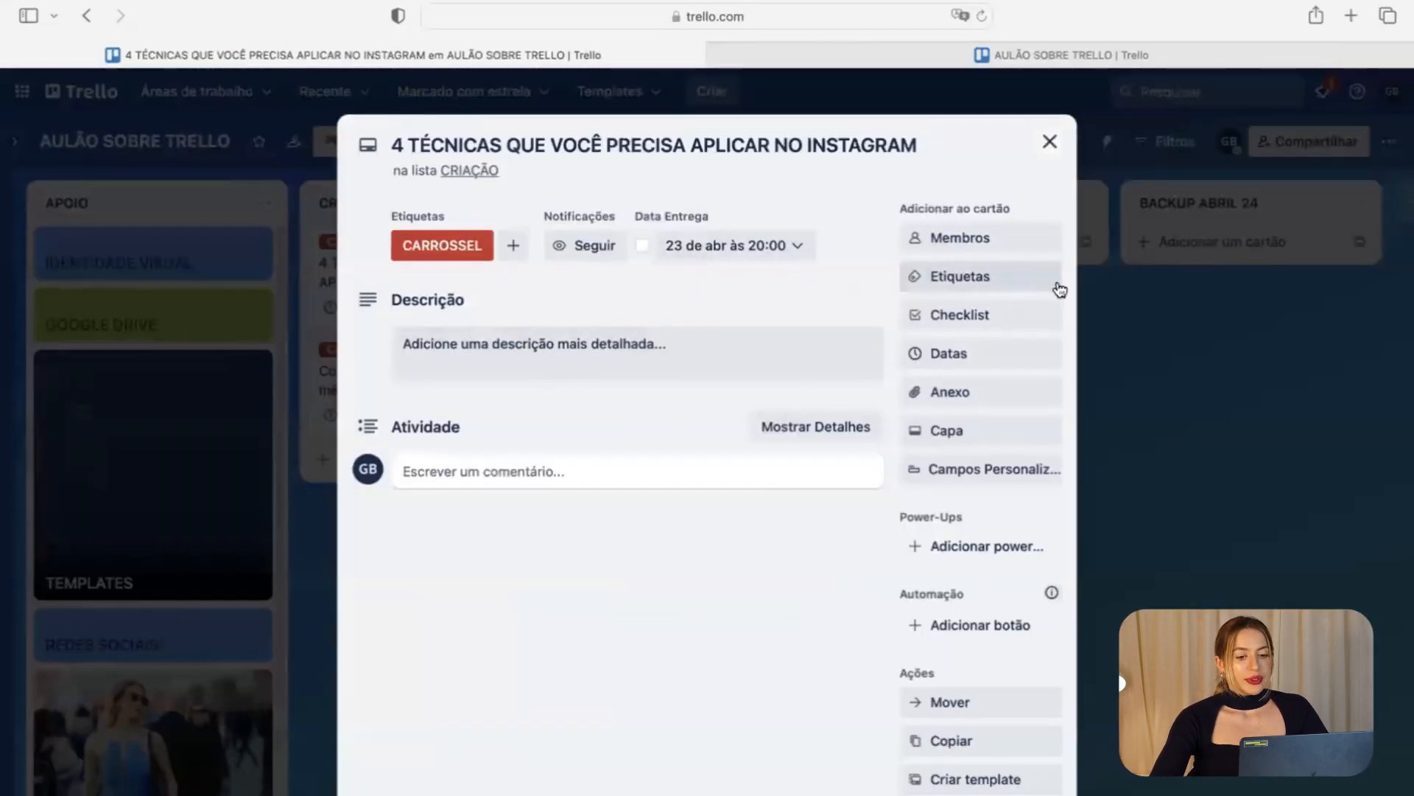
pyautogui.click(290, 427)
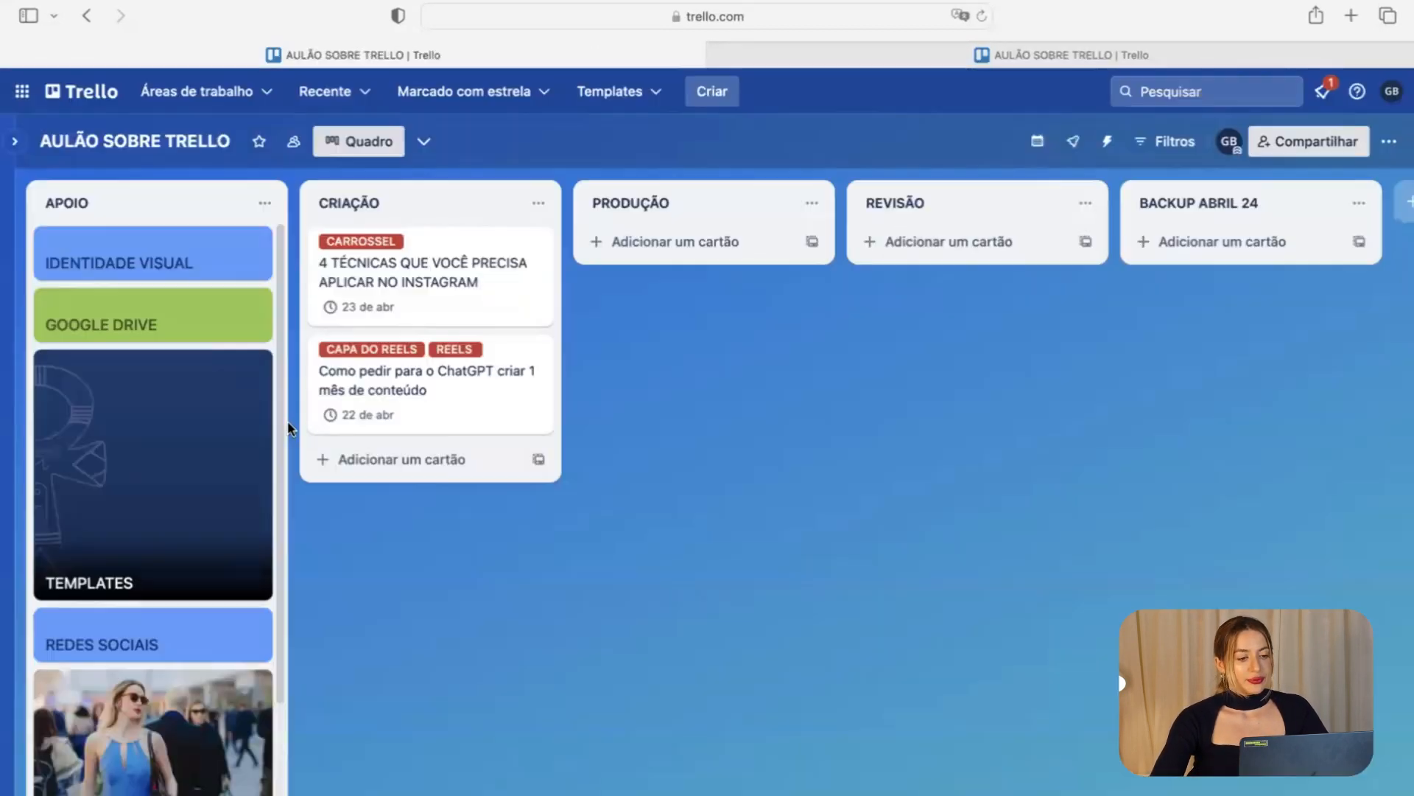
pyautogui.click(479, 284)
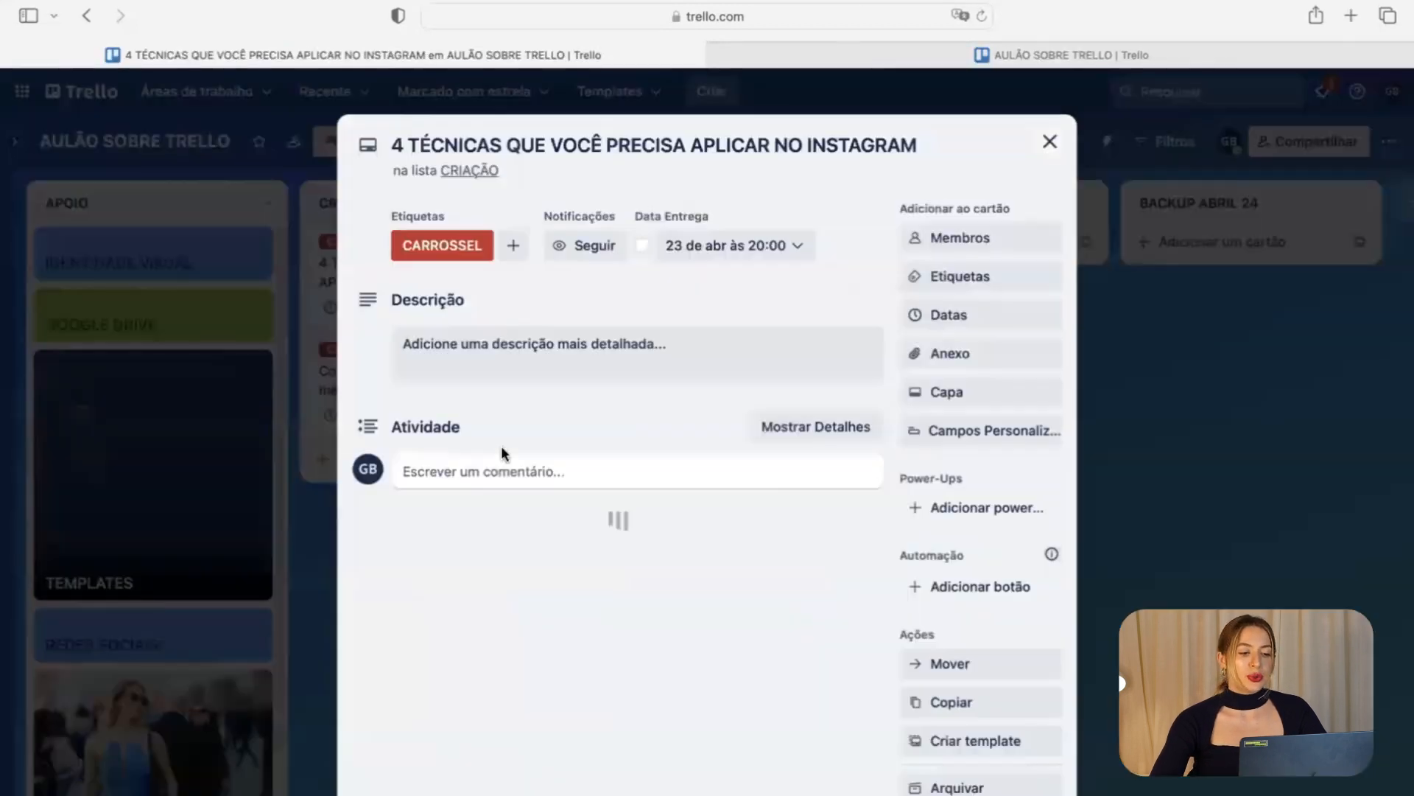
pyautogui.click(528, 355)
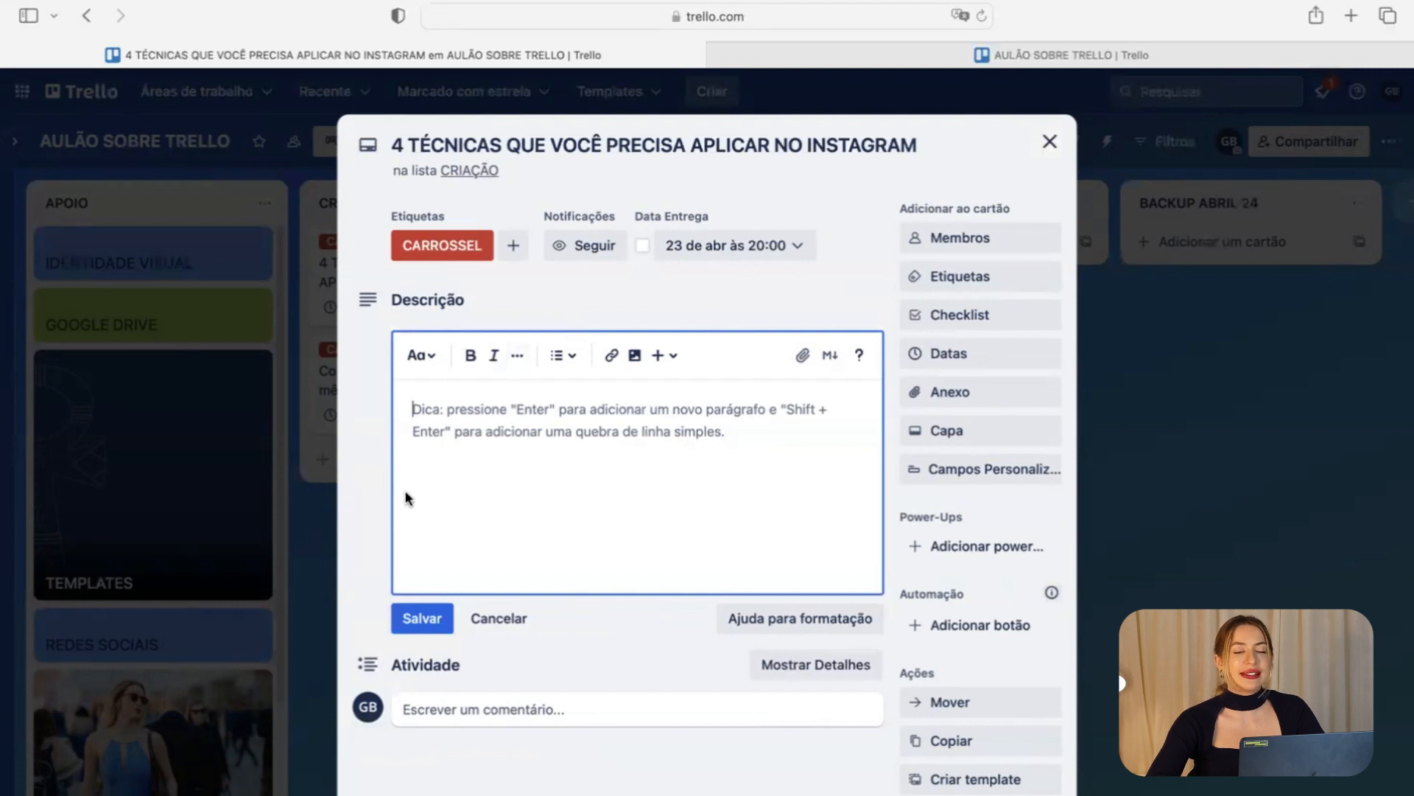
pyautogui.click(185, 523)
pyautogui.moveTo(442, 309); pyautogui.dragTo(676, 289)
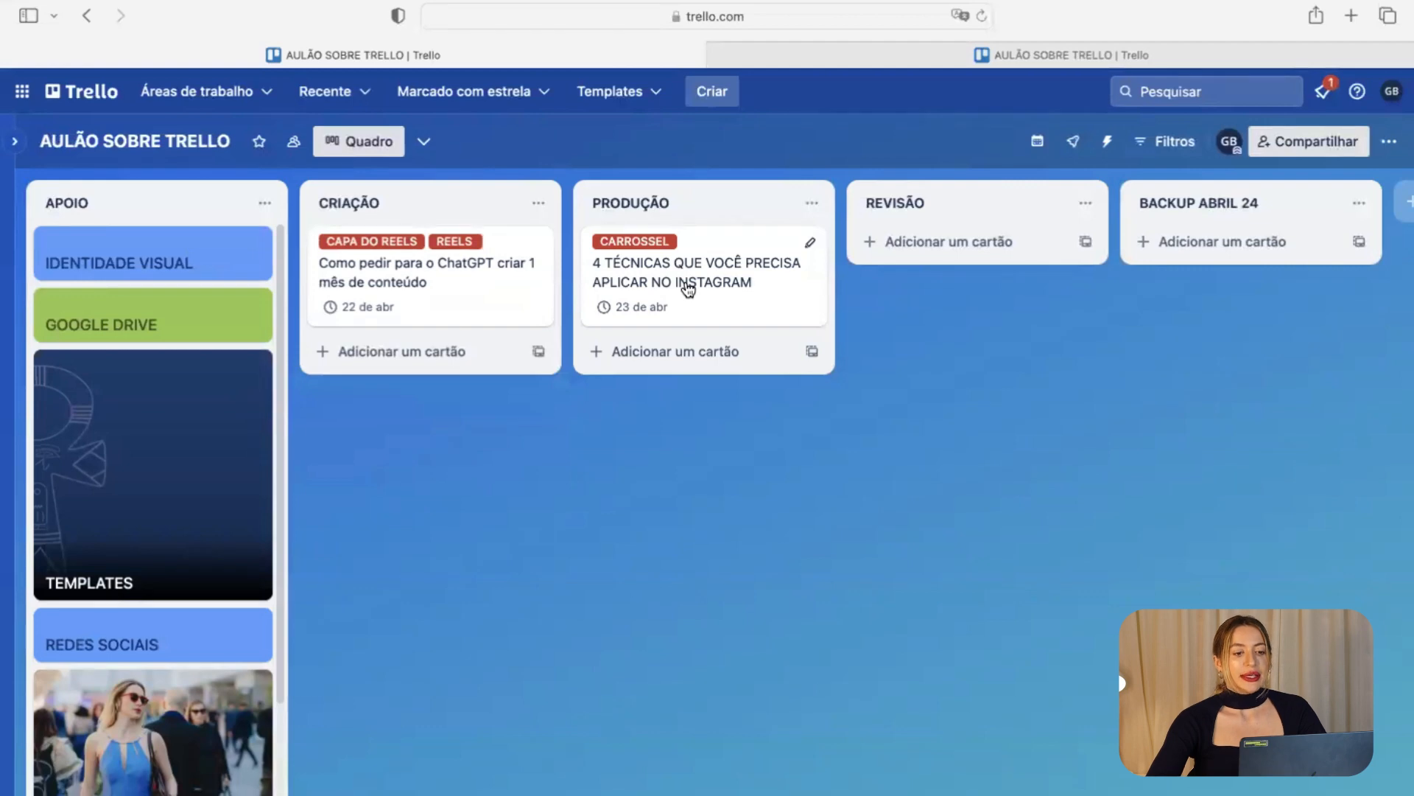
pyautogui.click(854, 59)
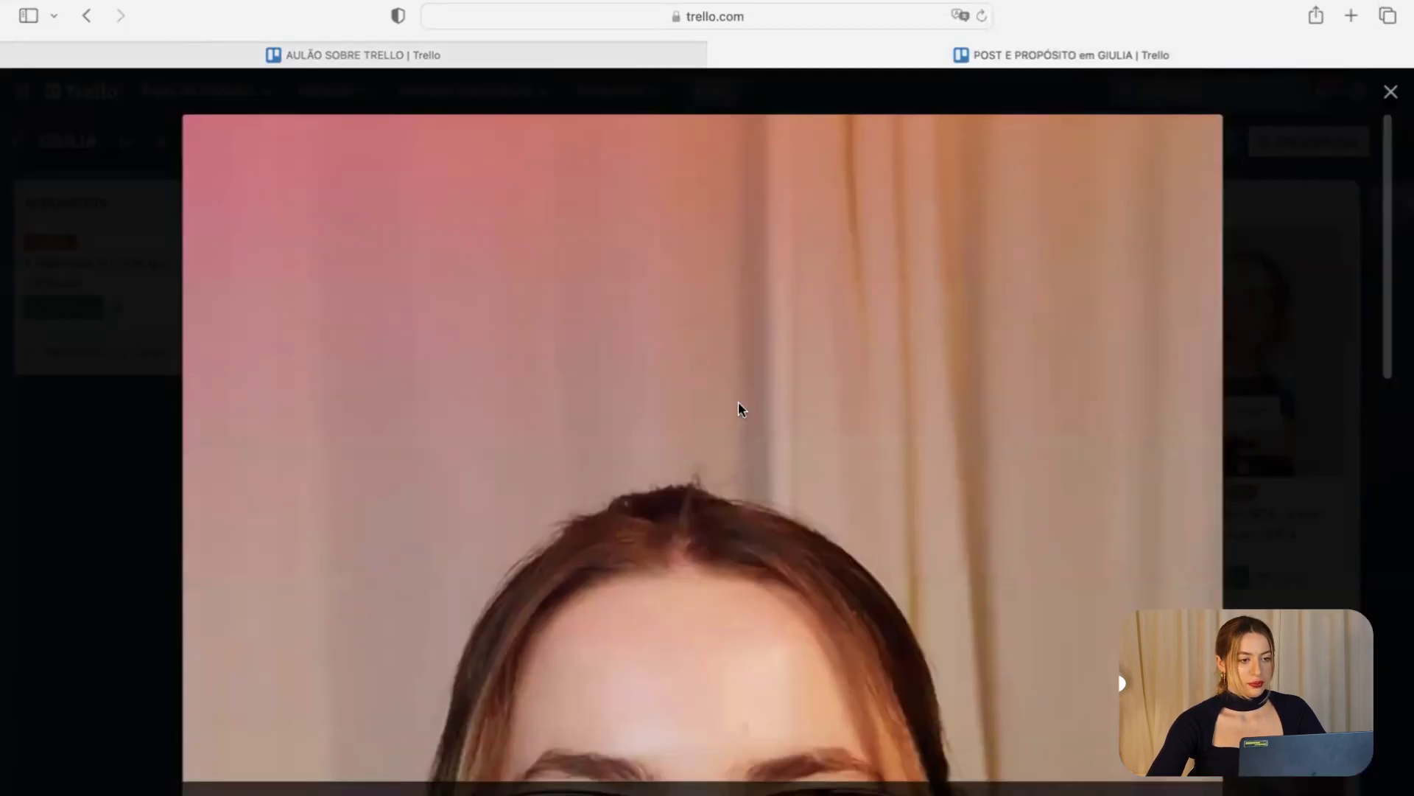
pyautogui.click(478, 54)
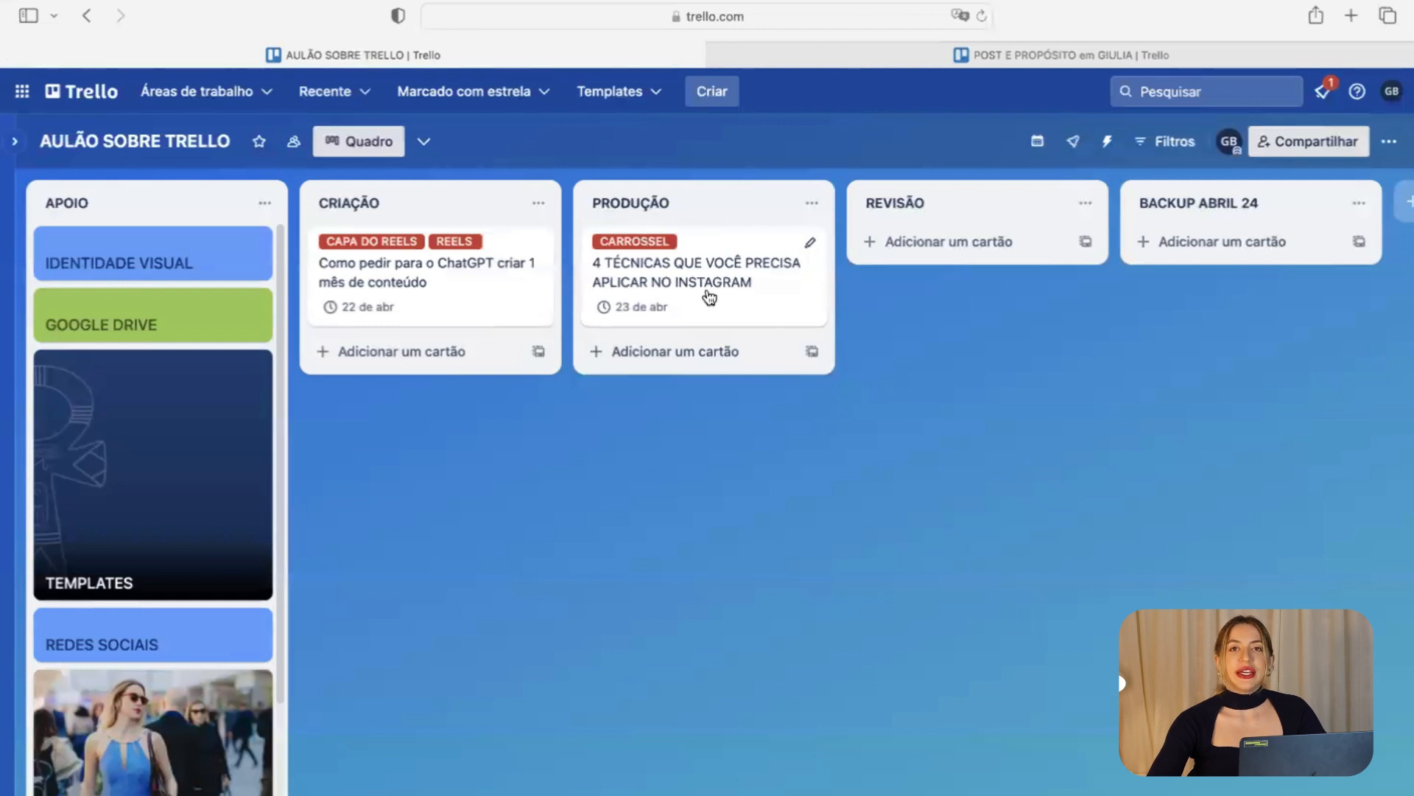
pyautogui.click(411, 352)
pyautogui.write('POS')
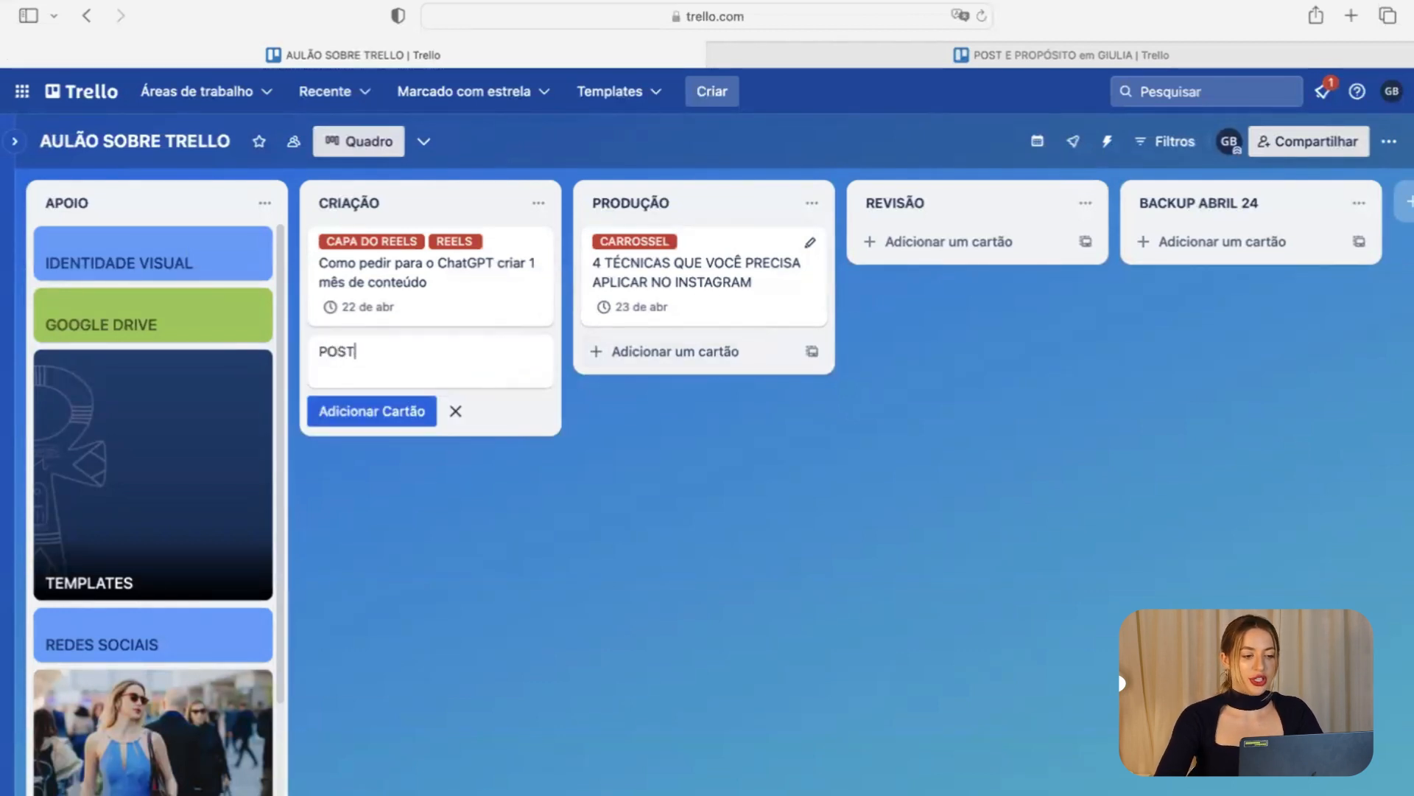
pyautogui.write('T')
pyautogui.press('Return')
pyautogui.click(401, 363)
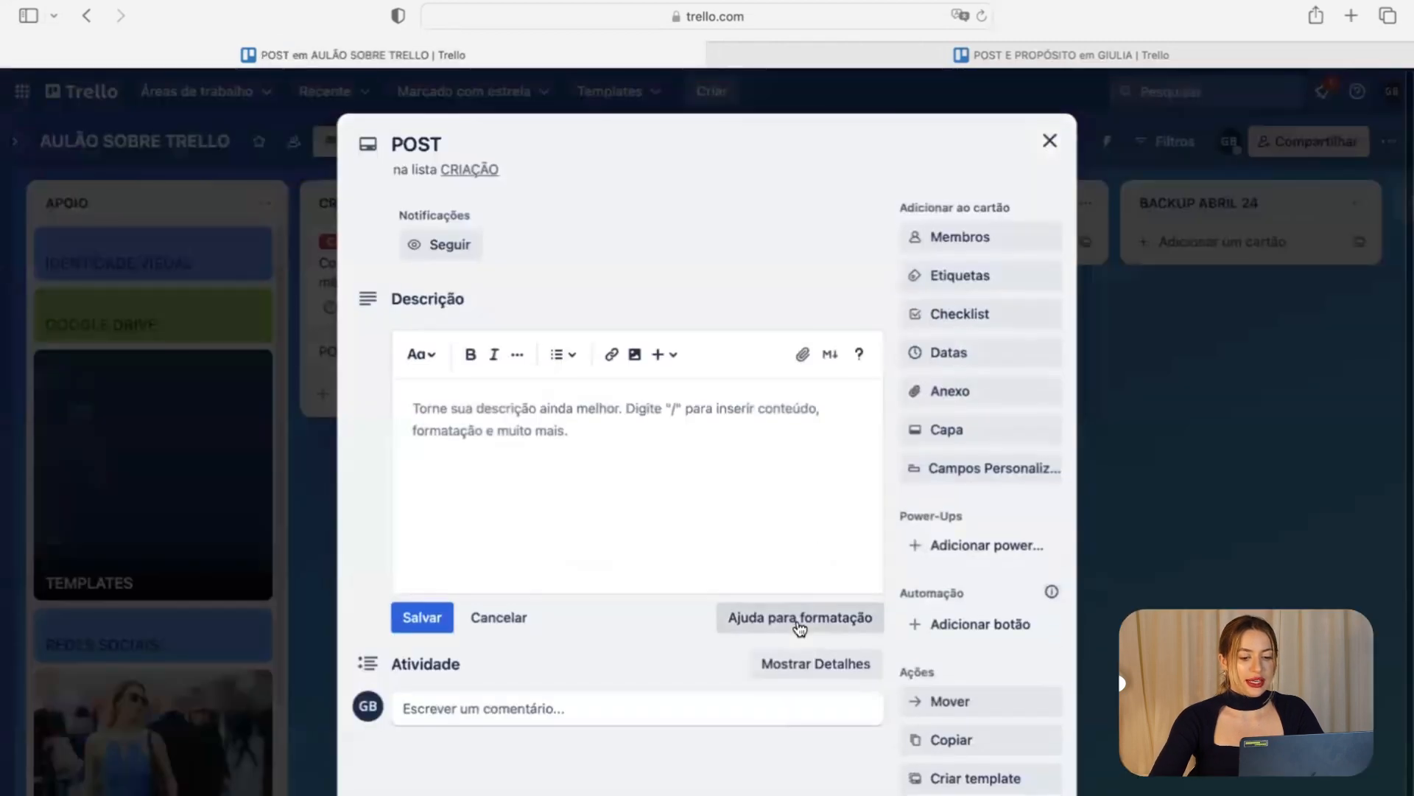
pyautogui.scroll(-2, 799, 628)
pyautogui.scroll(2, 737, 552)
pyautogui.click(1093, 496)
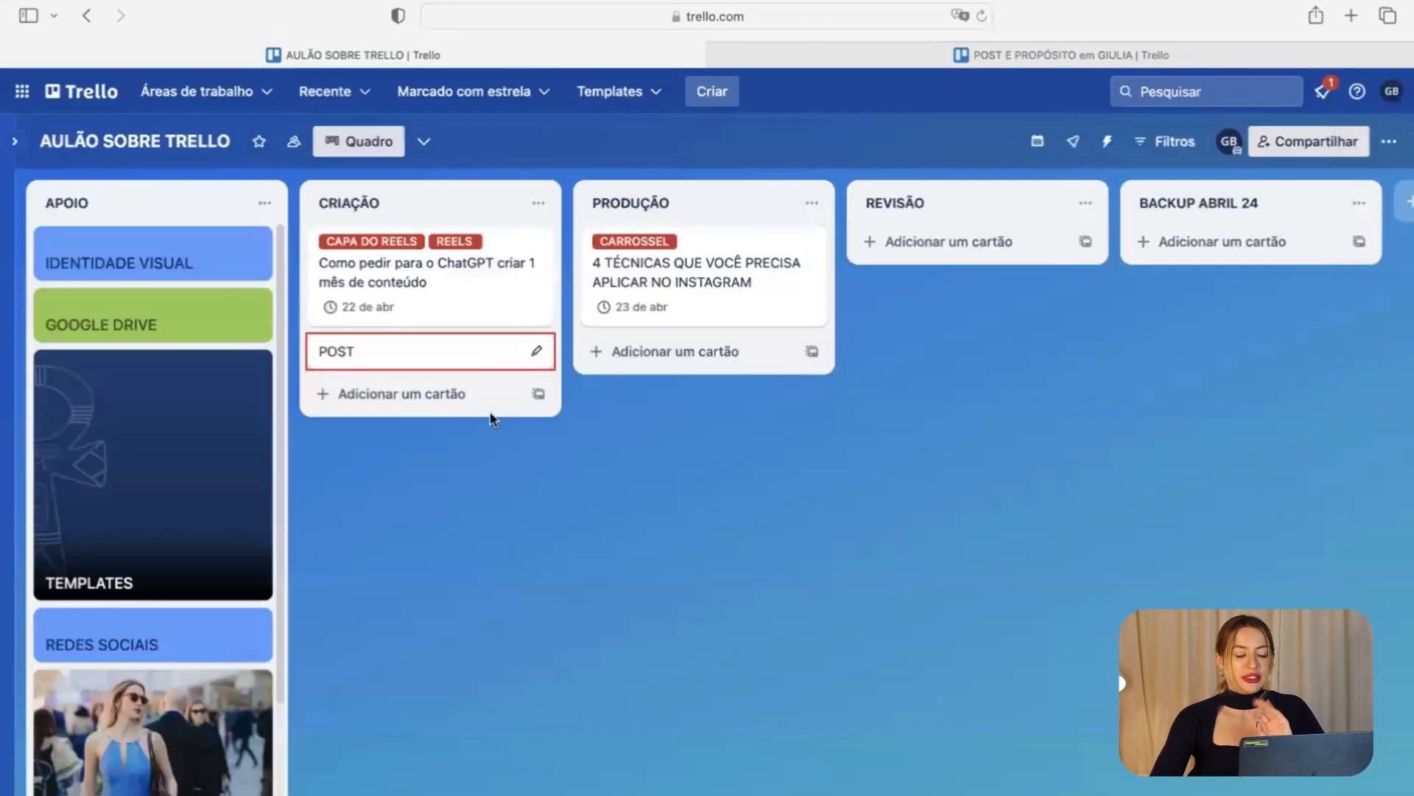
pyautogui.click(395, 355)
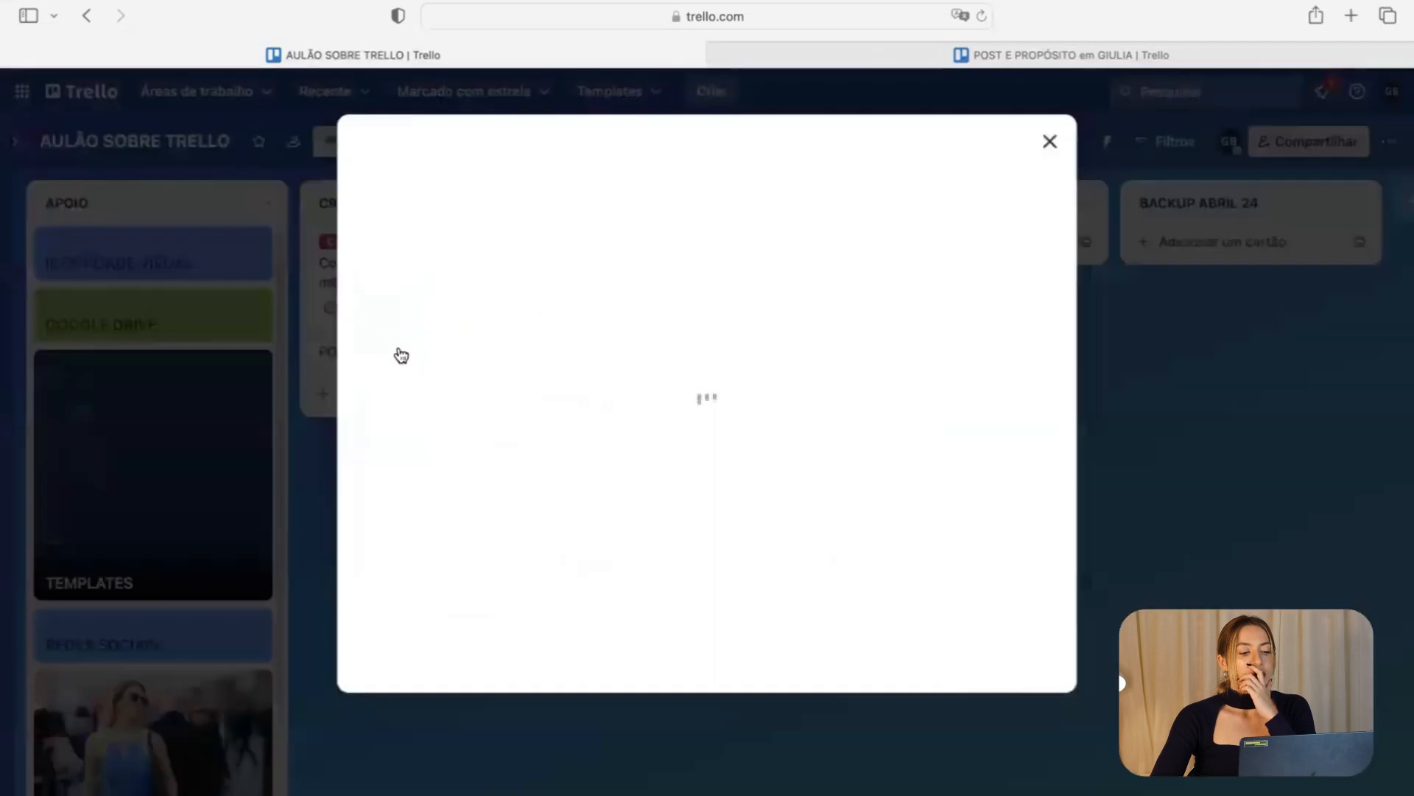
pyautogui.scroll(-2, 558, 366)
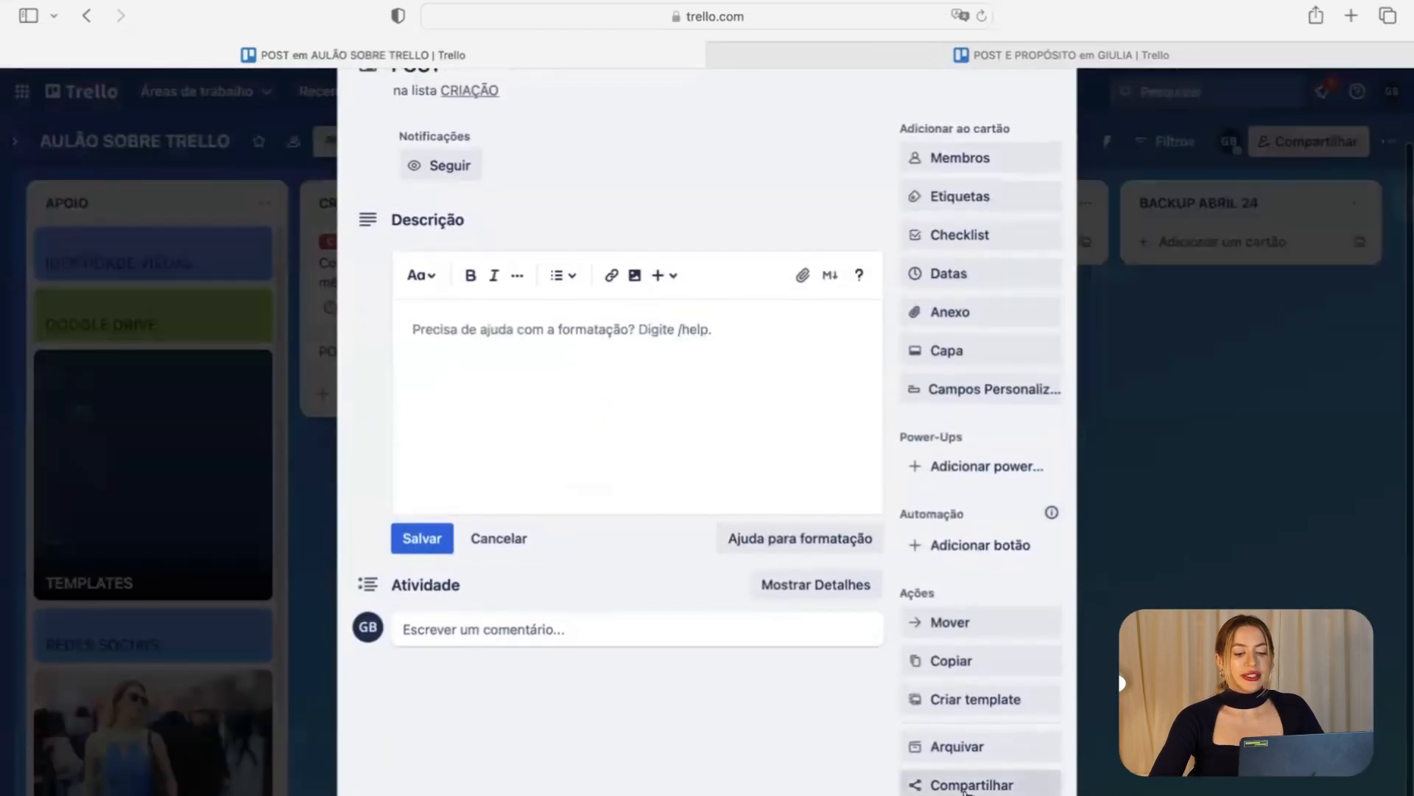
pyautogui.click(965, 788)
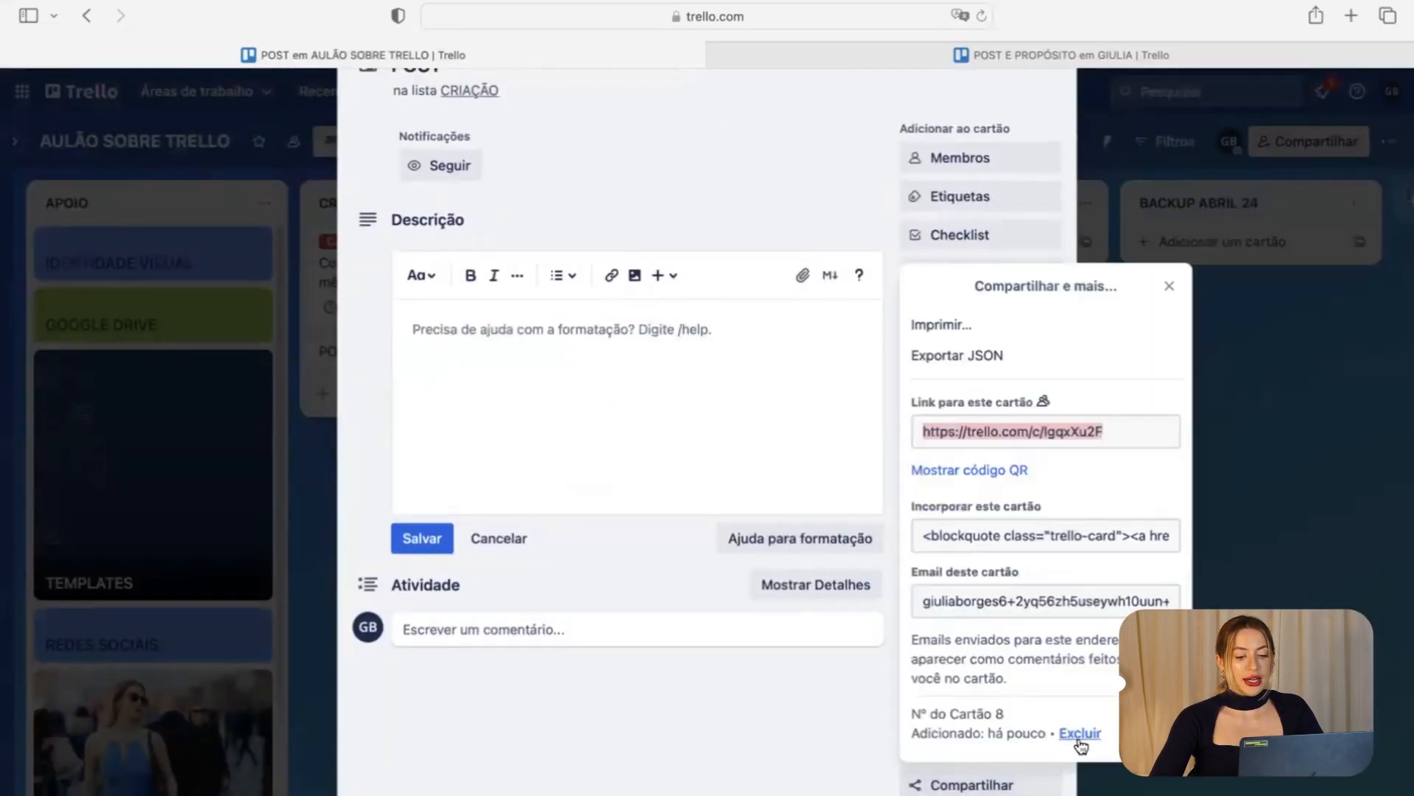
pyautogui.scroll(2, 772, 725)
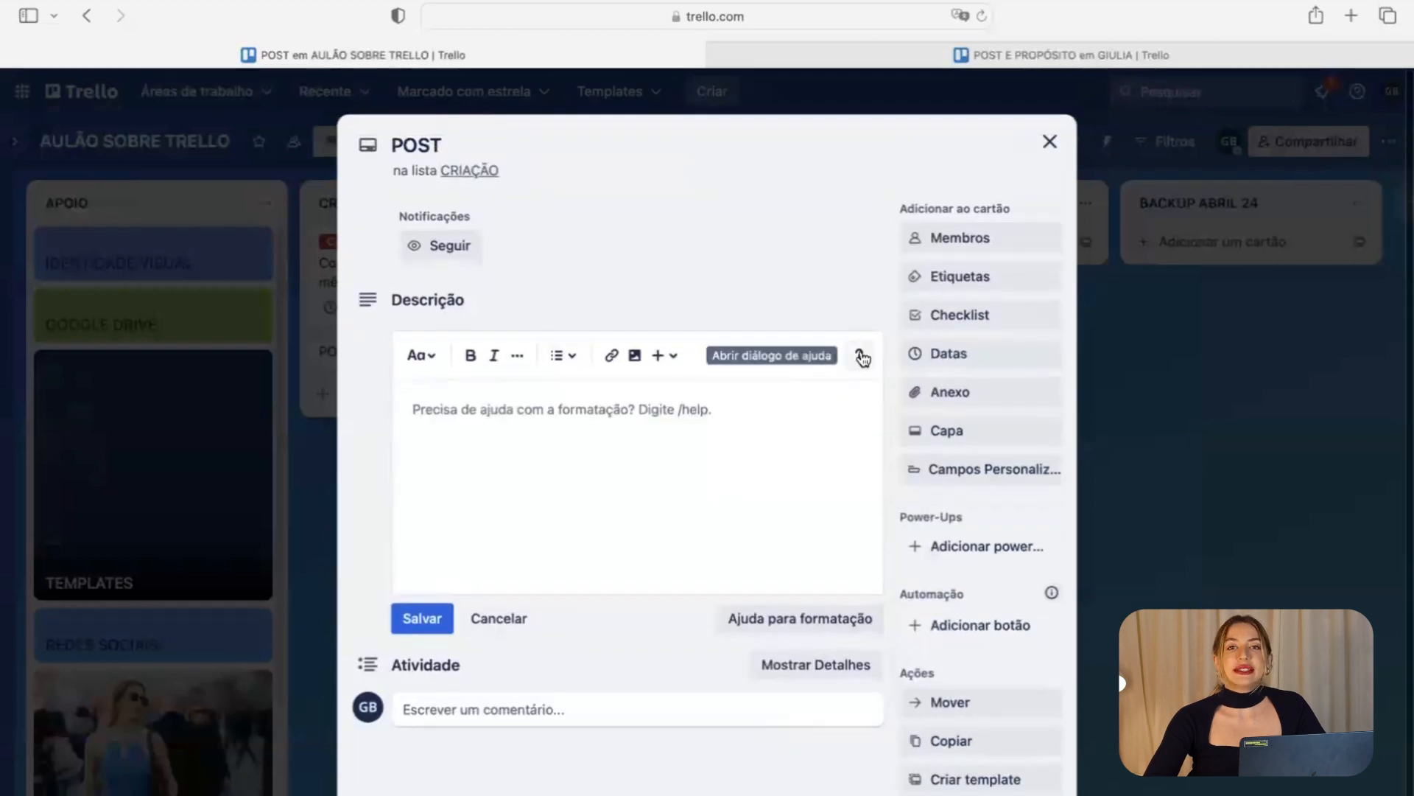
pyautogui.scroll(-2, 938, 520)
pyautogui.click(979, 780)
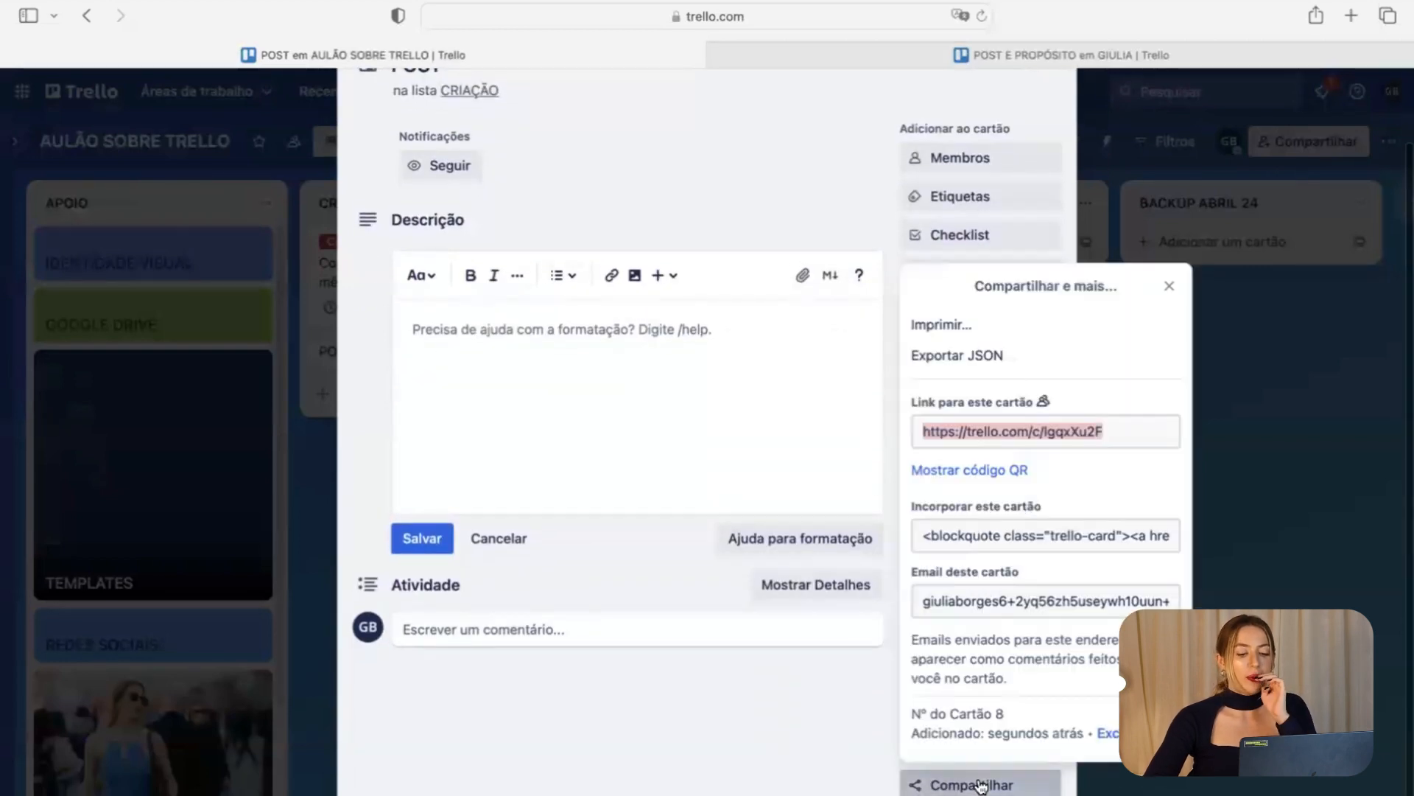
pyautogui.click(1112, 738)
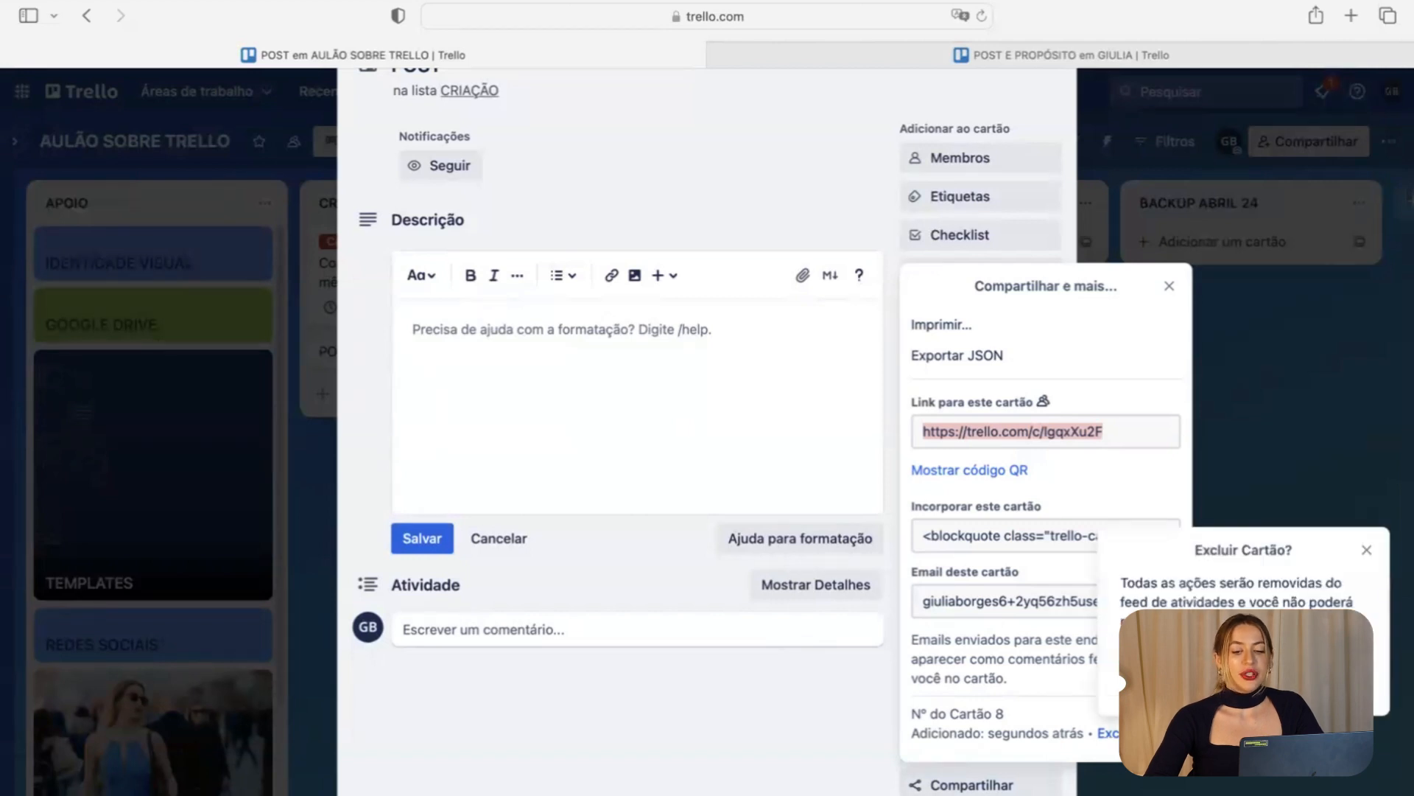
pyautogui.press('Escape')
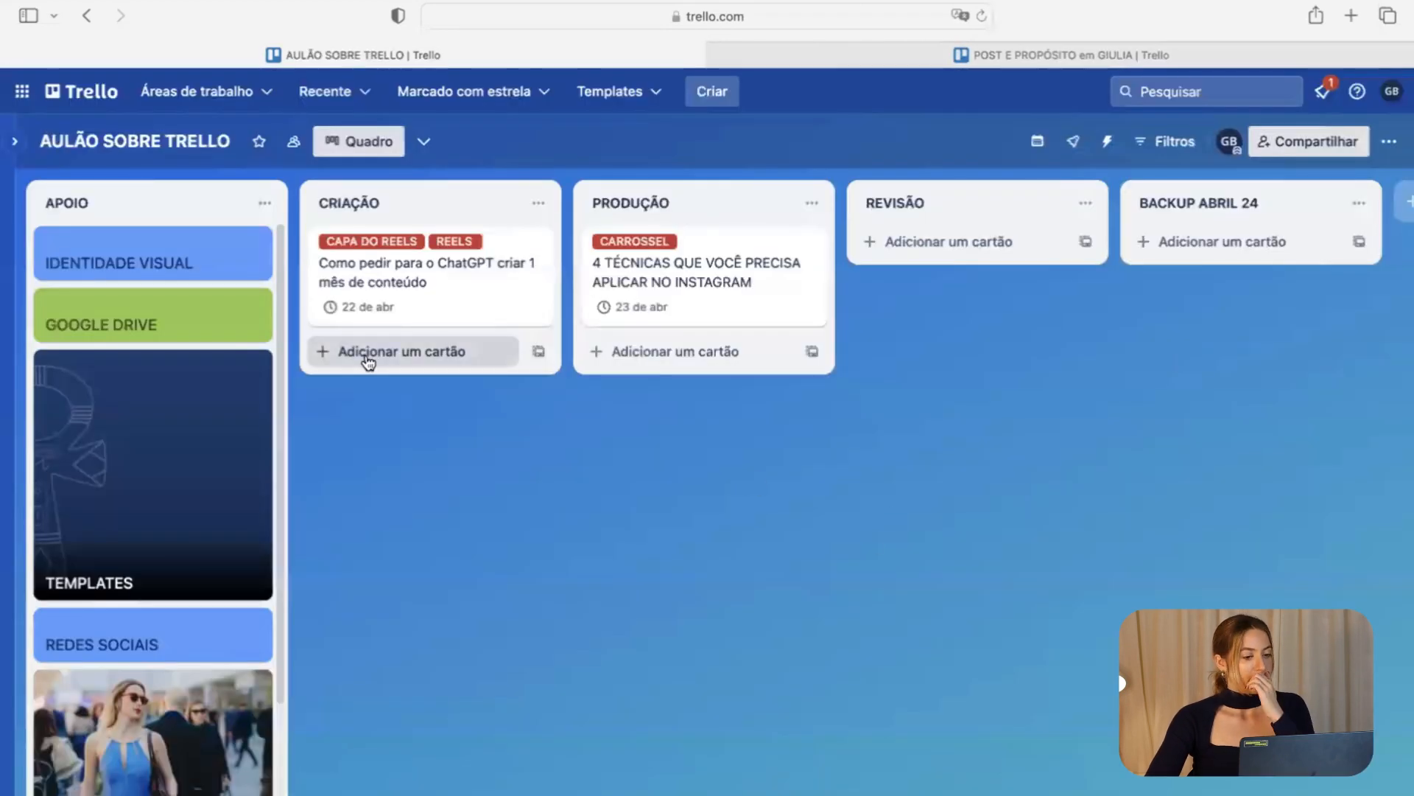
# Add a POST E PROPÓSITO card to CRIAÇÃO, correcting the misspelled title.
pyautogui.click(372, 359)
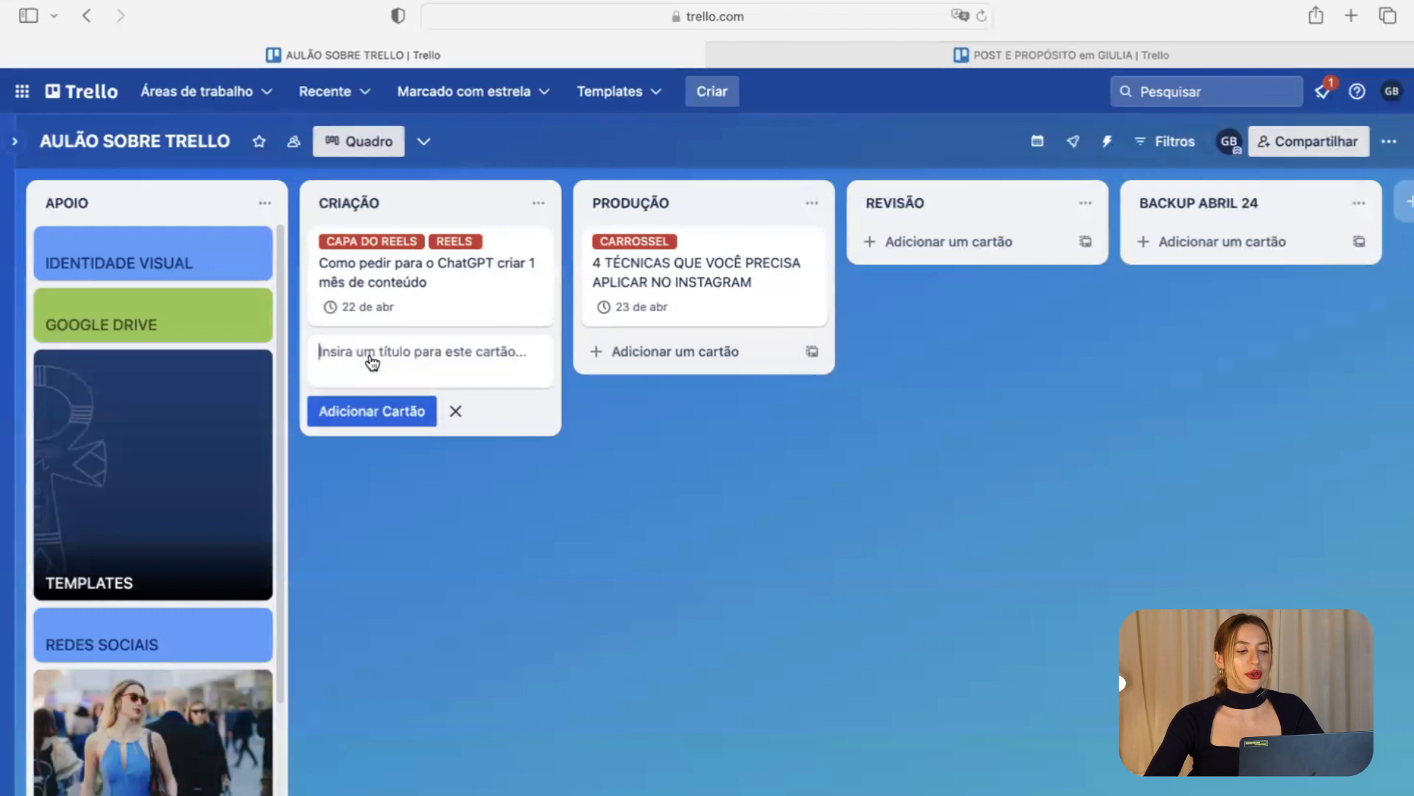
pyautogui.write('P')
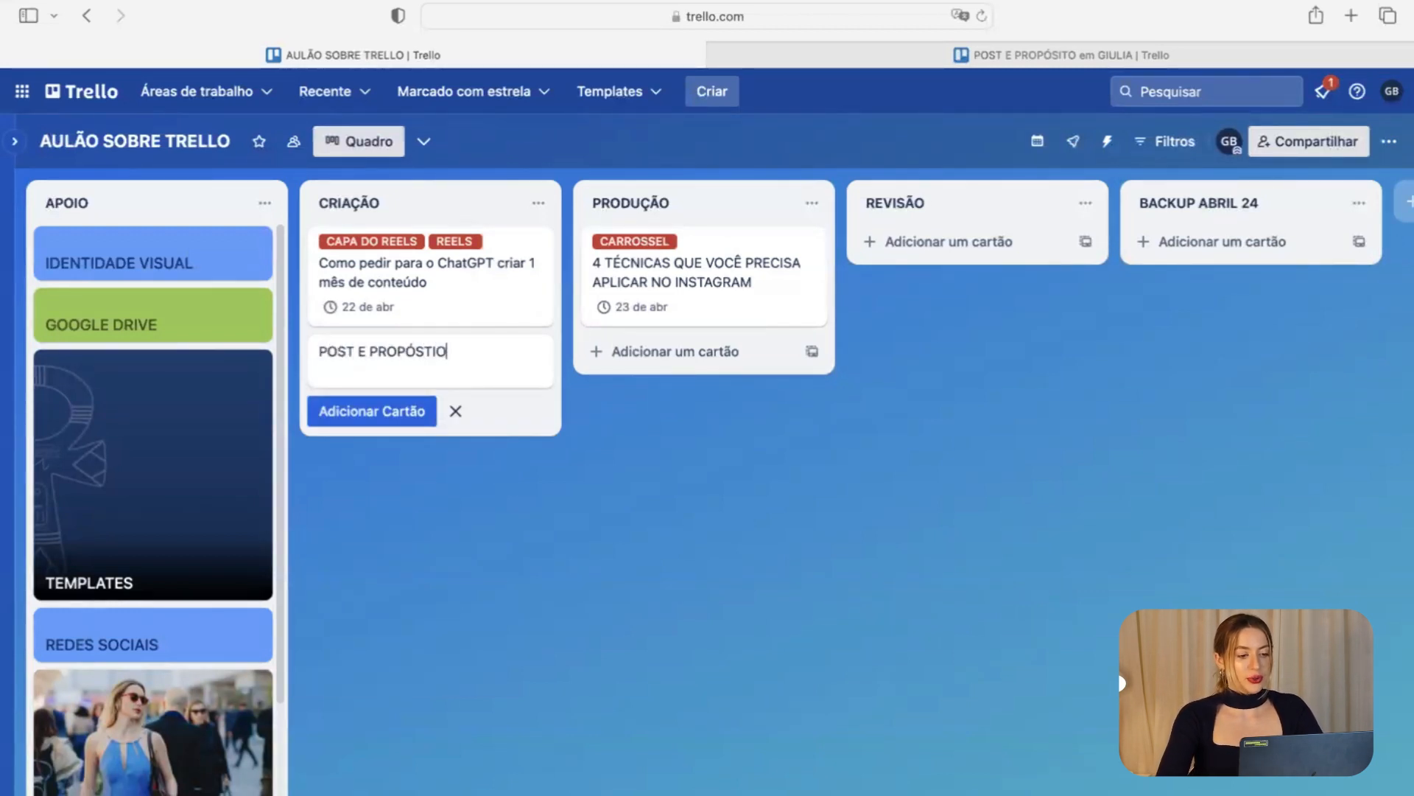
pyautogui.write('OST E PROPÓSTIO')
pyautogui.press('Return')
pyautogui.click(439, 367)
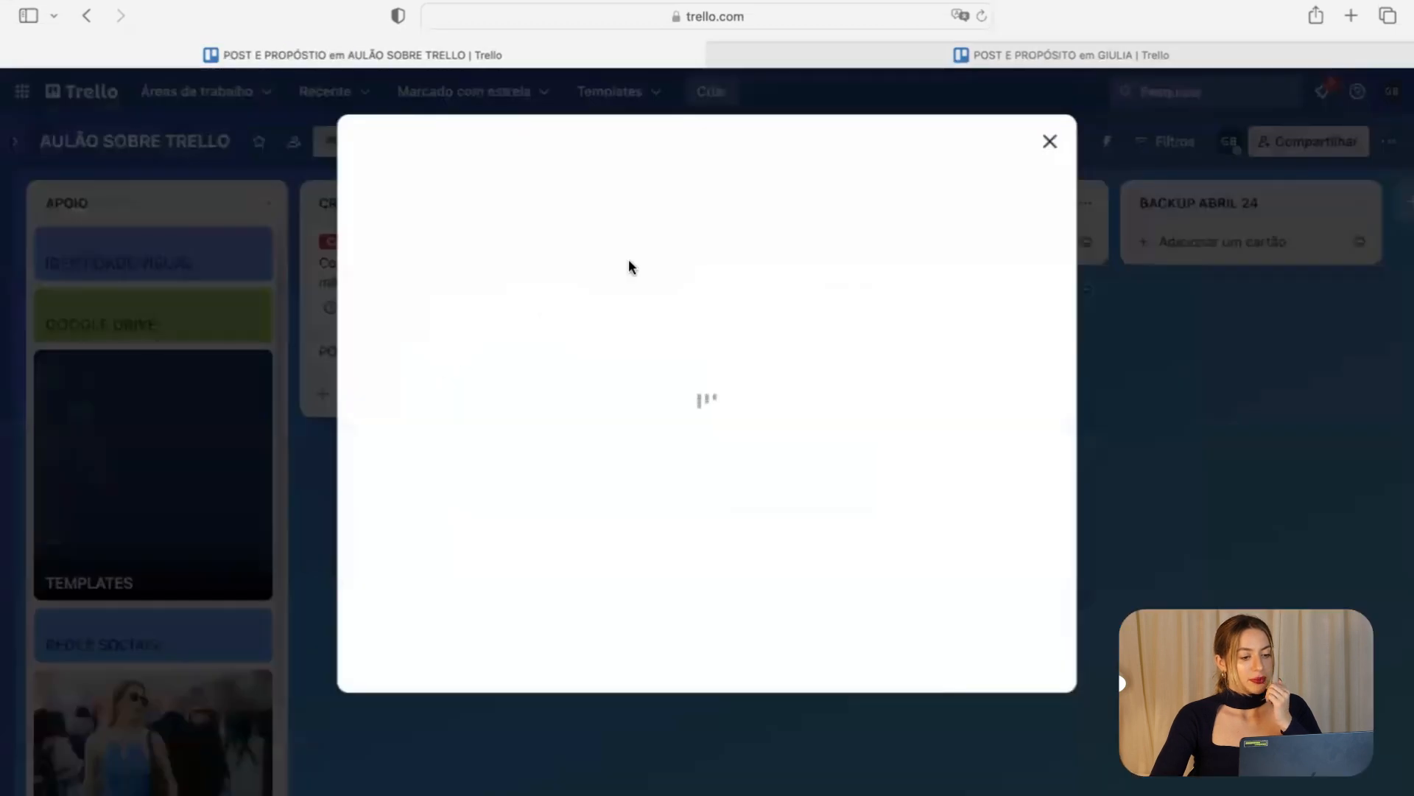
pyautogui.press('BackSpace')
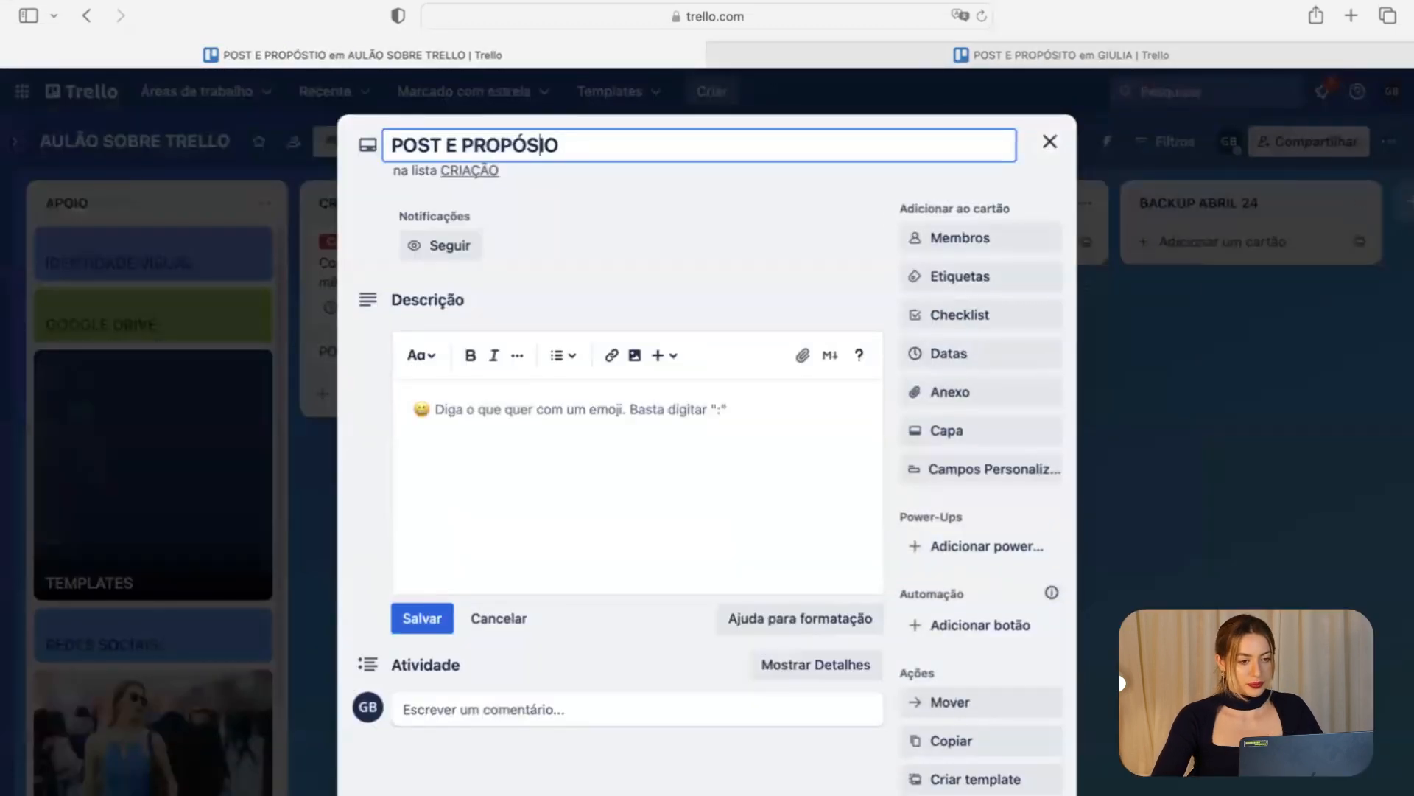
pyautogui.write('T')
pyautogui.click(615, 211)
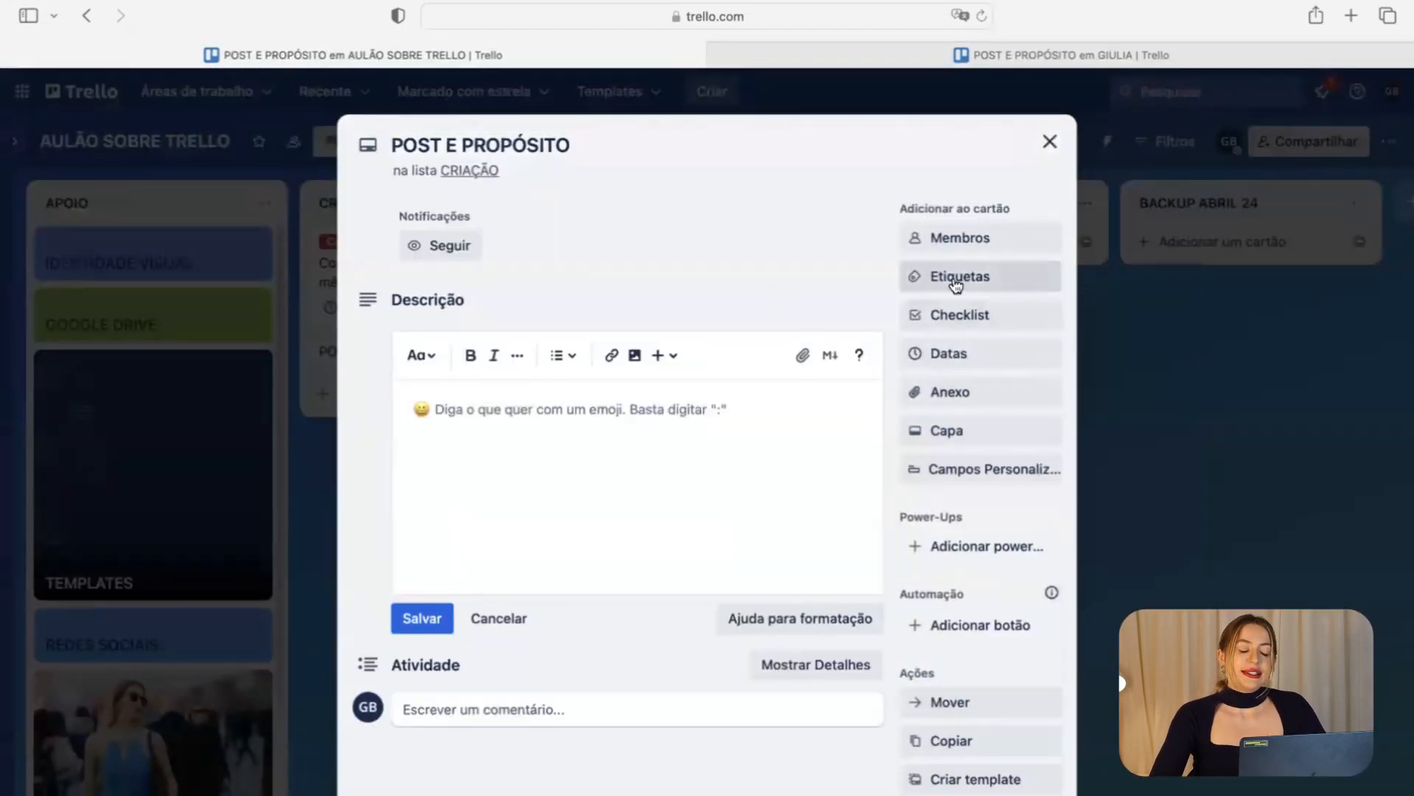
# Tag the POST E PROPÓSITO card with the CAPA DO REELS and REELS labels.
pyautogui.click(958, 277)
pyautogui.click(975, 340)
pyautogui.click(975, 363)
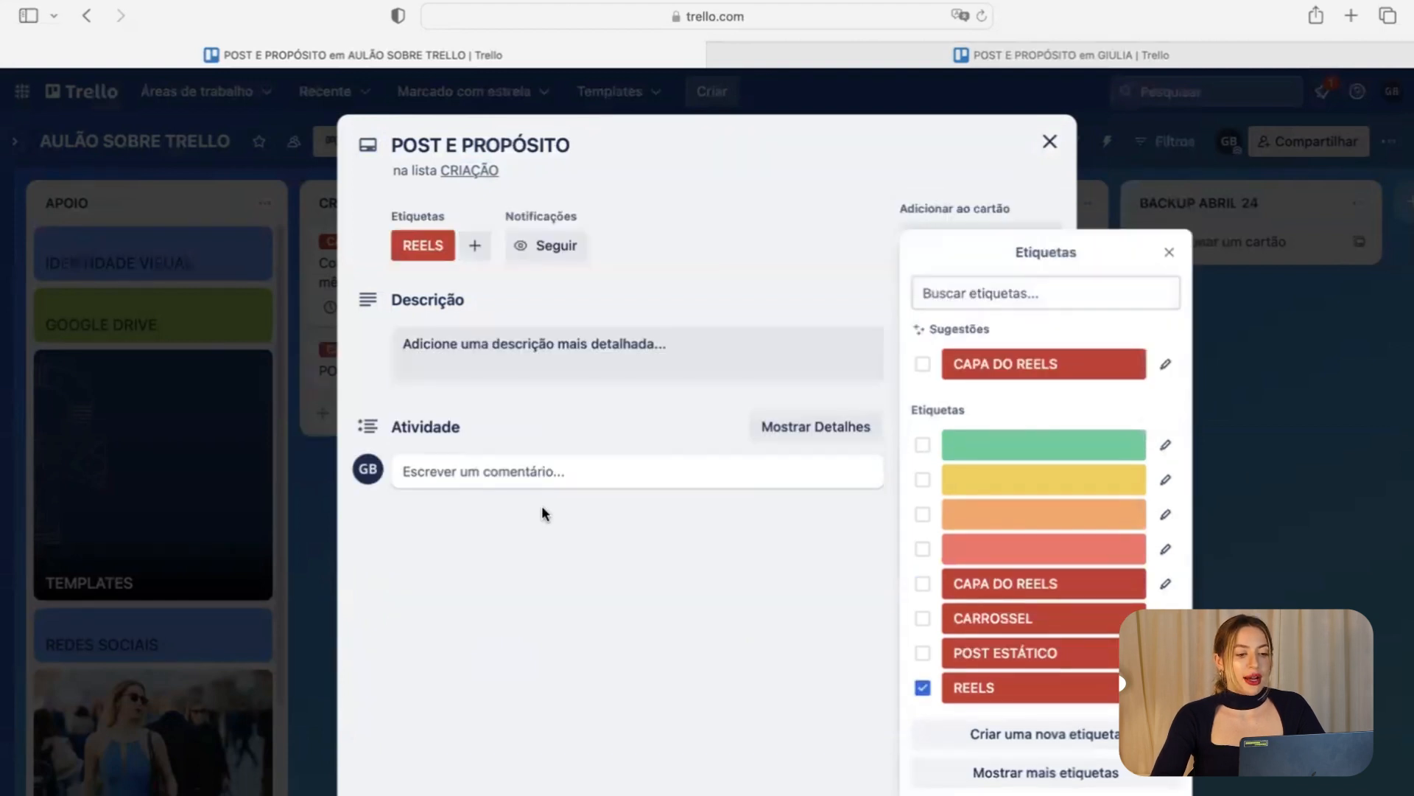
pyautogui.click(545, 514)
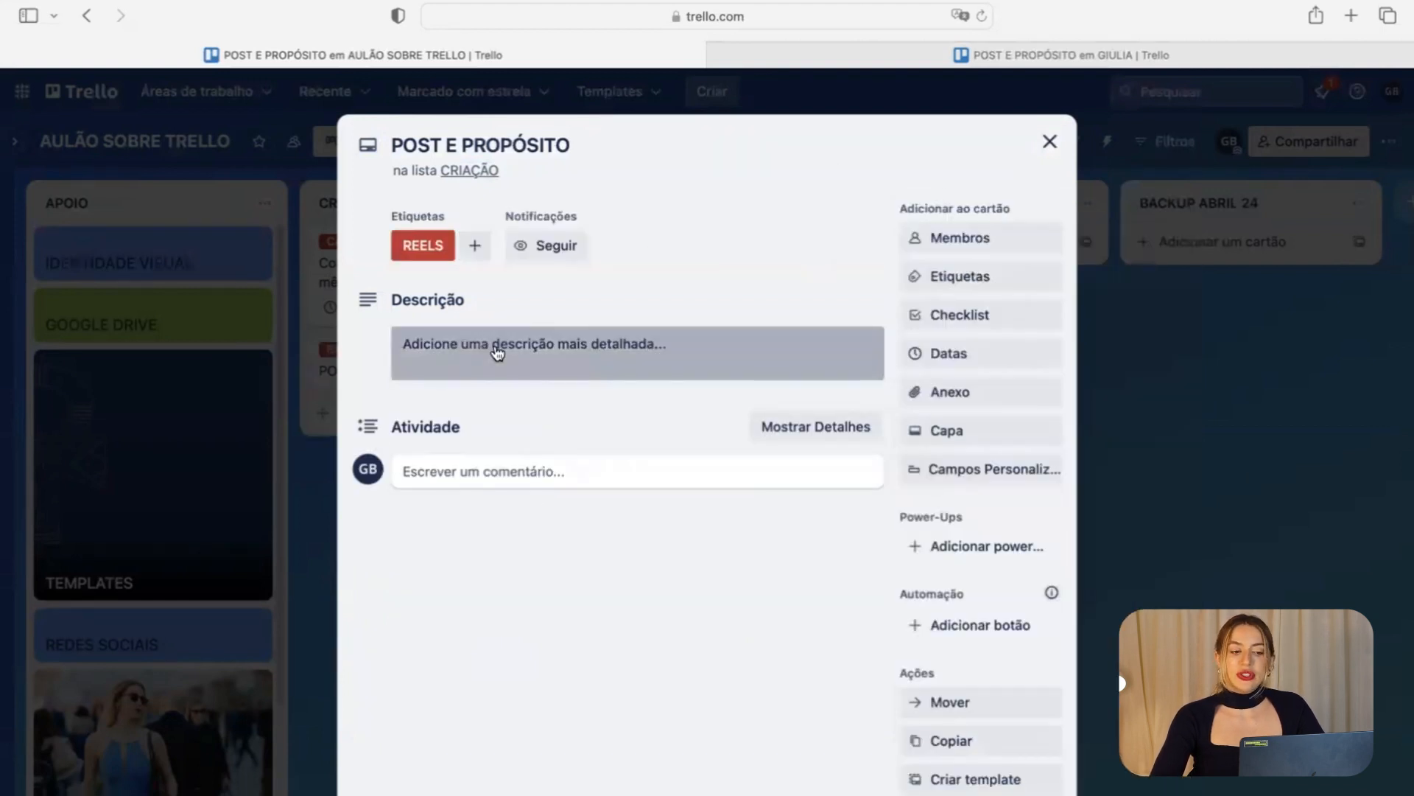
pyautogui.click(496, 351)
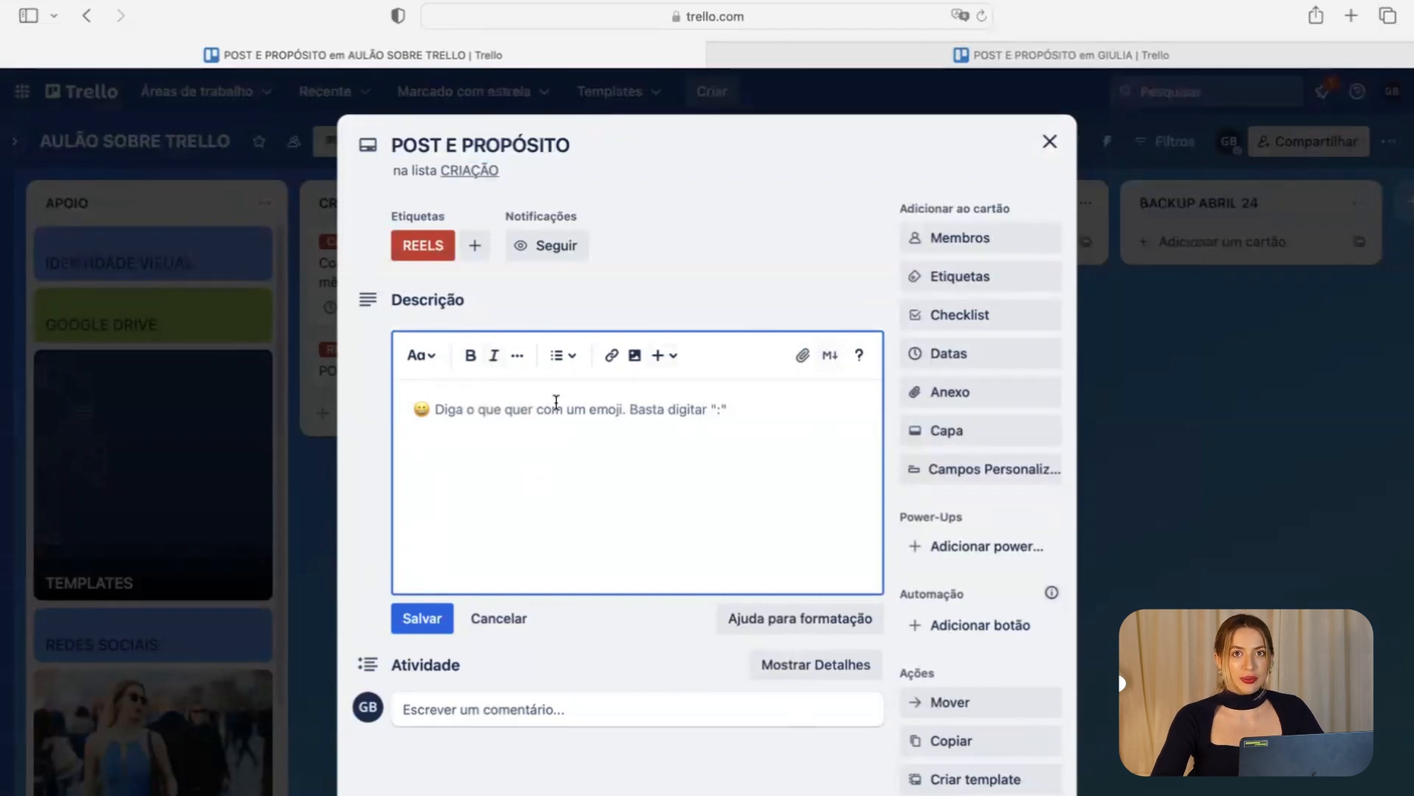
pyautogui.click(226, 520)
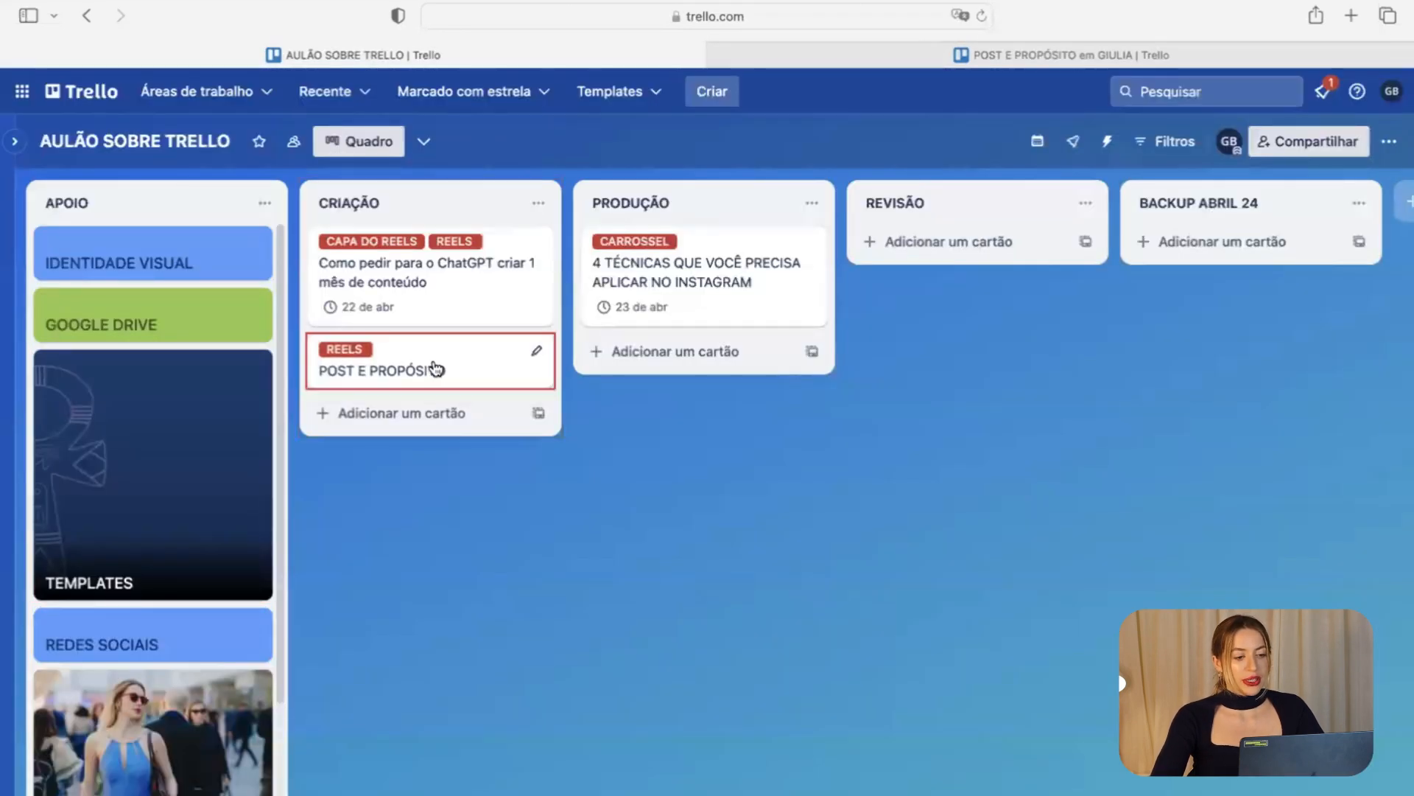
pyautogui.click(433, 369)
# Set POST E PROPÓSITO's due date to 25 April and drag it into PRODUÇÃO.
pyautogui.click(988, 360)
pyautogui.click(1046, 411)
pyautogui.click(1052, 441)
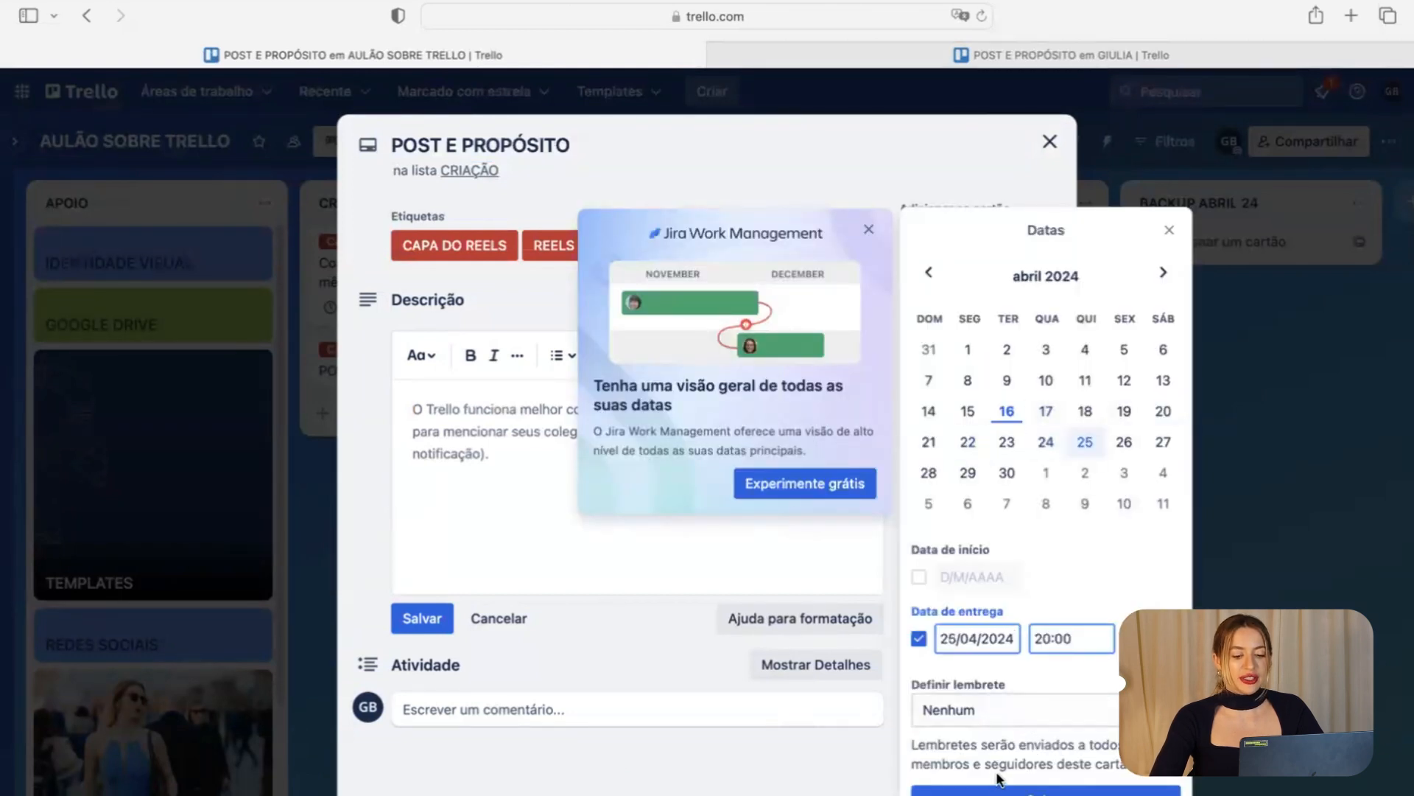
pyautogui.click(1001, 789)
pyautogui.click(1230, 557)
pyautogui.moveTo(494, 409); pyautogui.dragTo(713, 383)
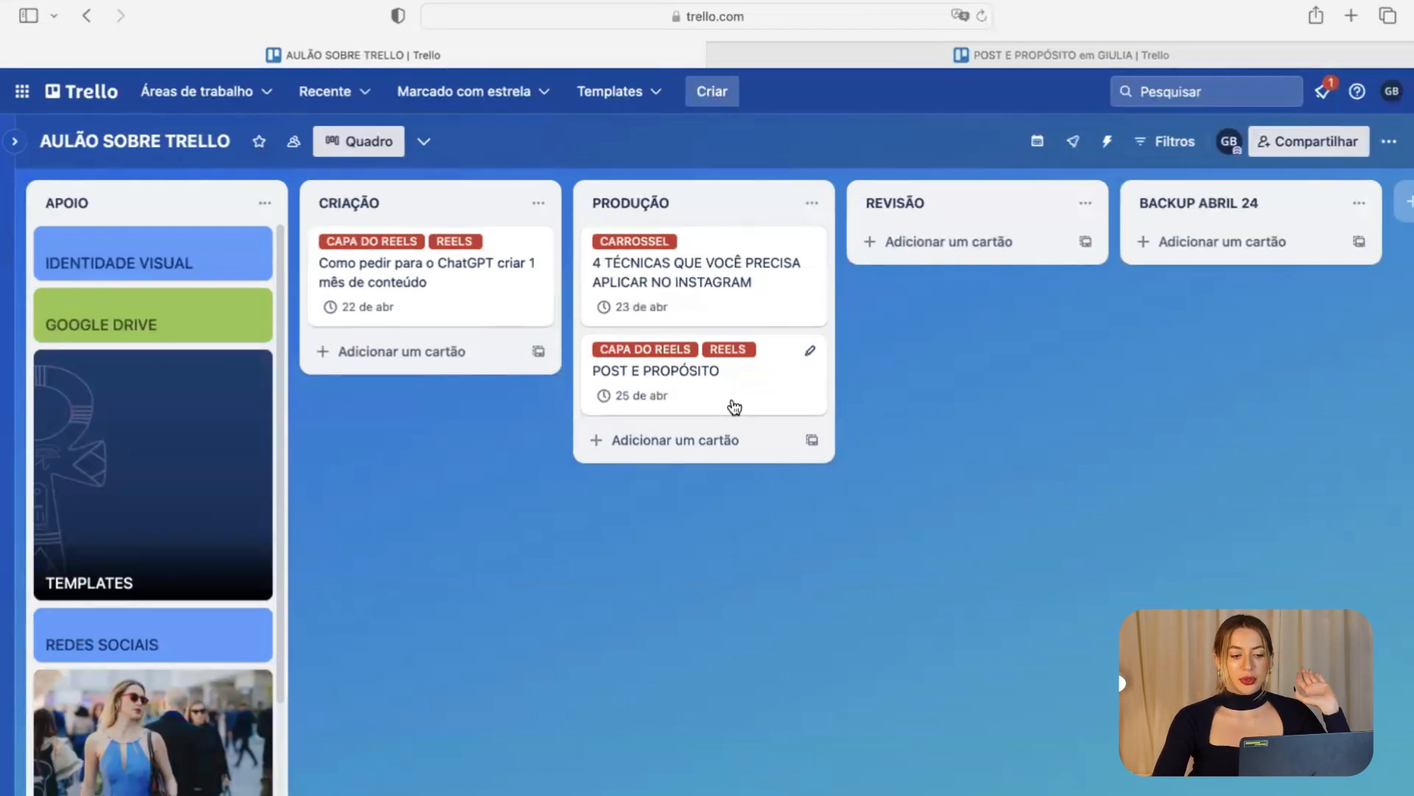
# Open the POST E PROPÓSITO card and look over the older POST E PROPÓSITO card.
pyautogui.click(730, 407)
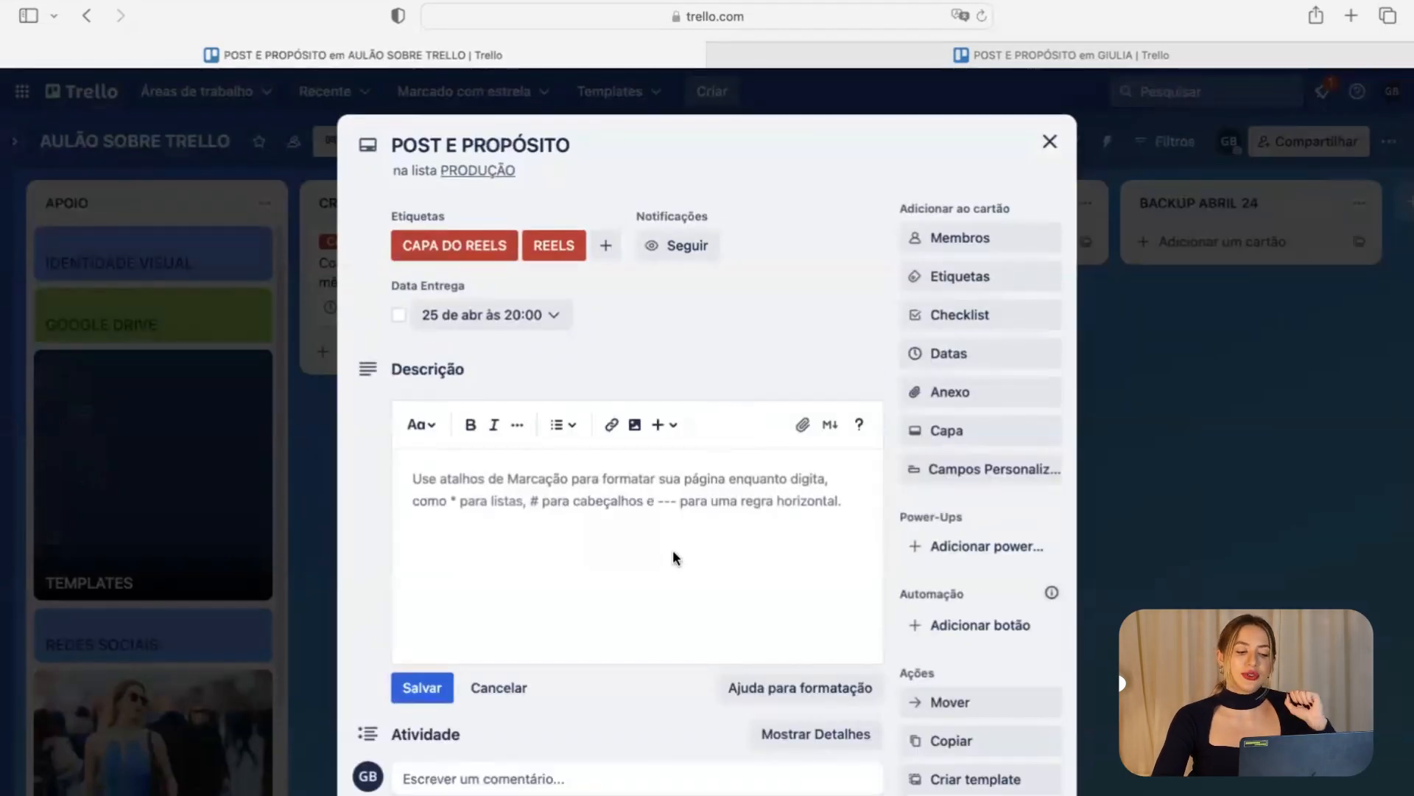
pyautogui.click(635, 493)
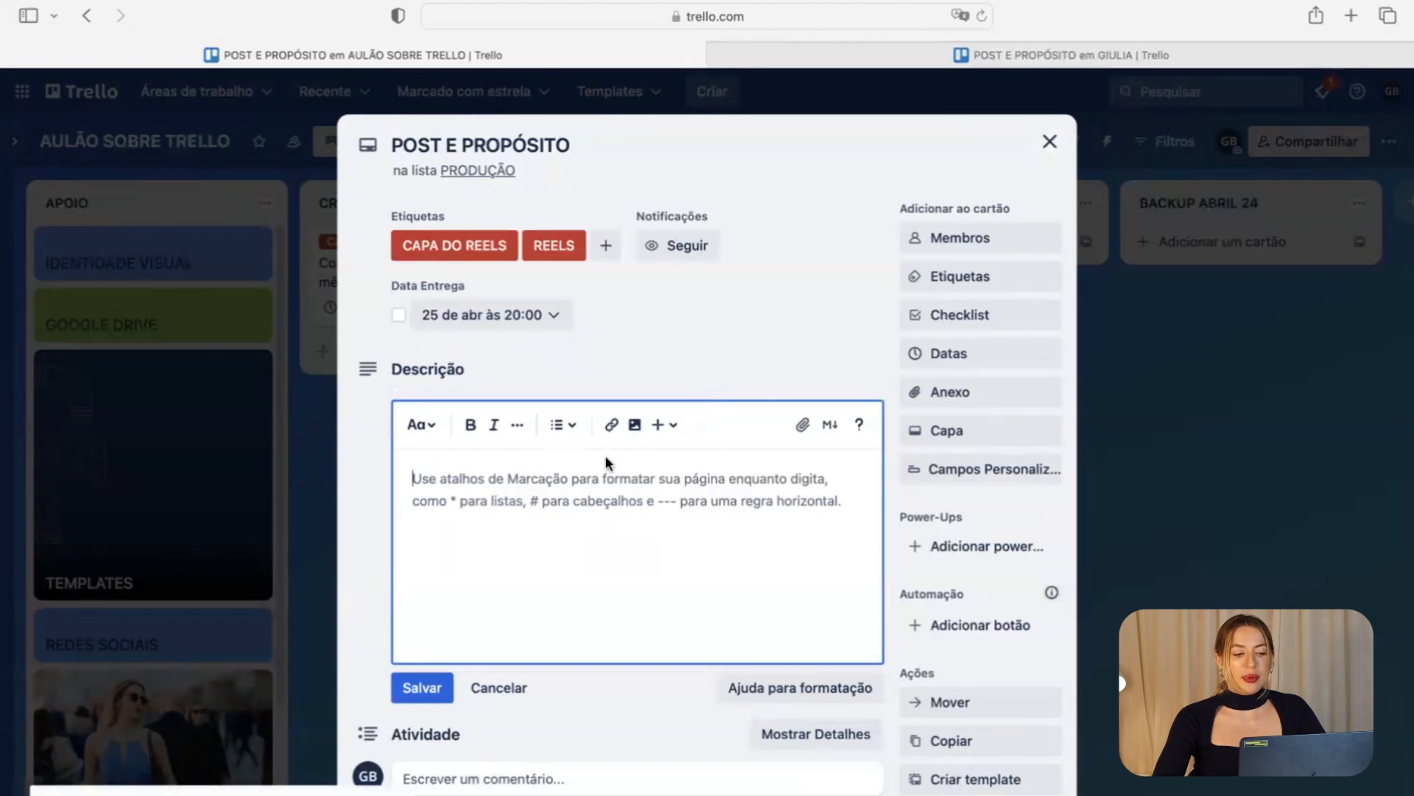
pyautogui.click(972, 52)
pyautogui.scroll(-10, 725, 548)
pyautogui.click(1318, 408)
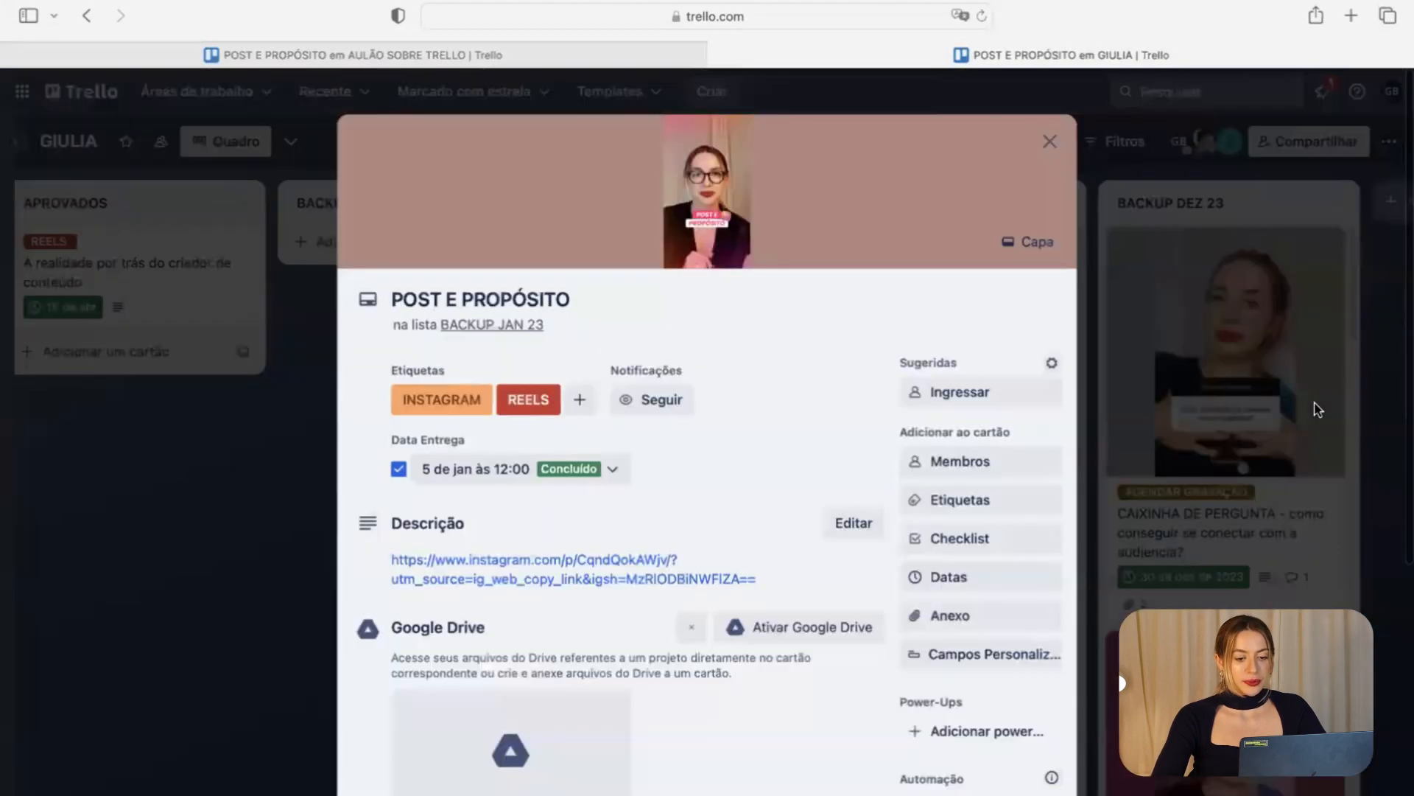
pyautogui.scroll(-7, 576, 651)
# Copy the Drive video link from the old comment into a new comment on the card.
pyautogui.moveTo(536, 767); pyautogui.dragTo(387, 727)
pyautogui.hotkey('ctrl', 'shift', 'Tab')
pyautogui.scroll(-10, 538, 779)
pyautogui.click(534, 777)
pyautogui.scroll(-1, 513, 794)
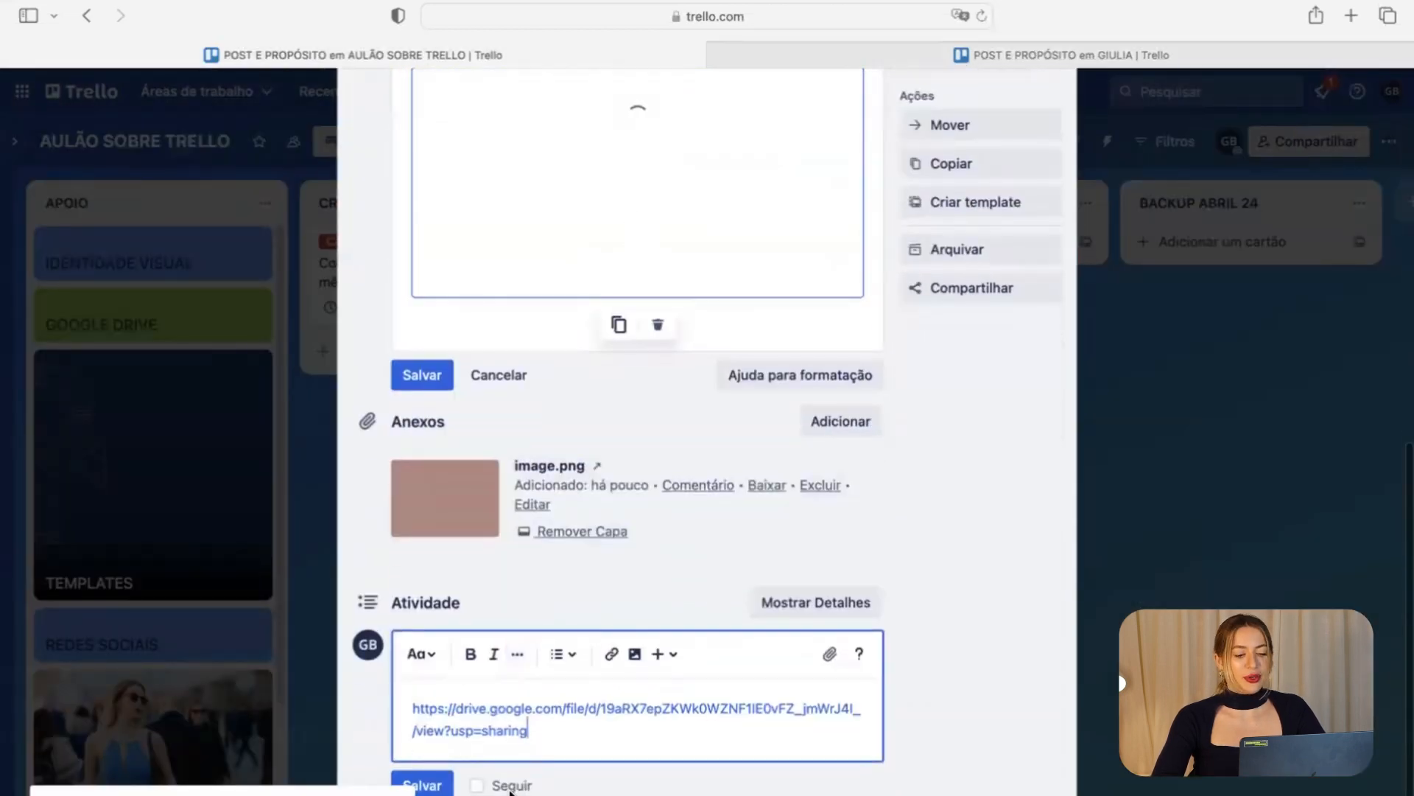
# Post the Drive-video comment and close the card details to return to the board.
pyautogui.click(423, 785)
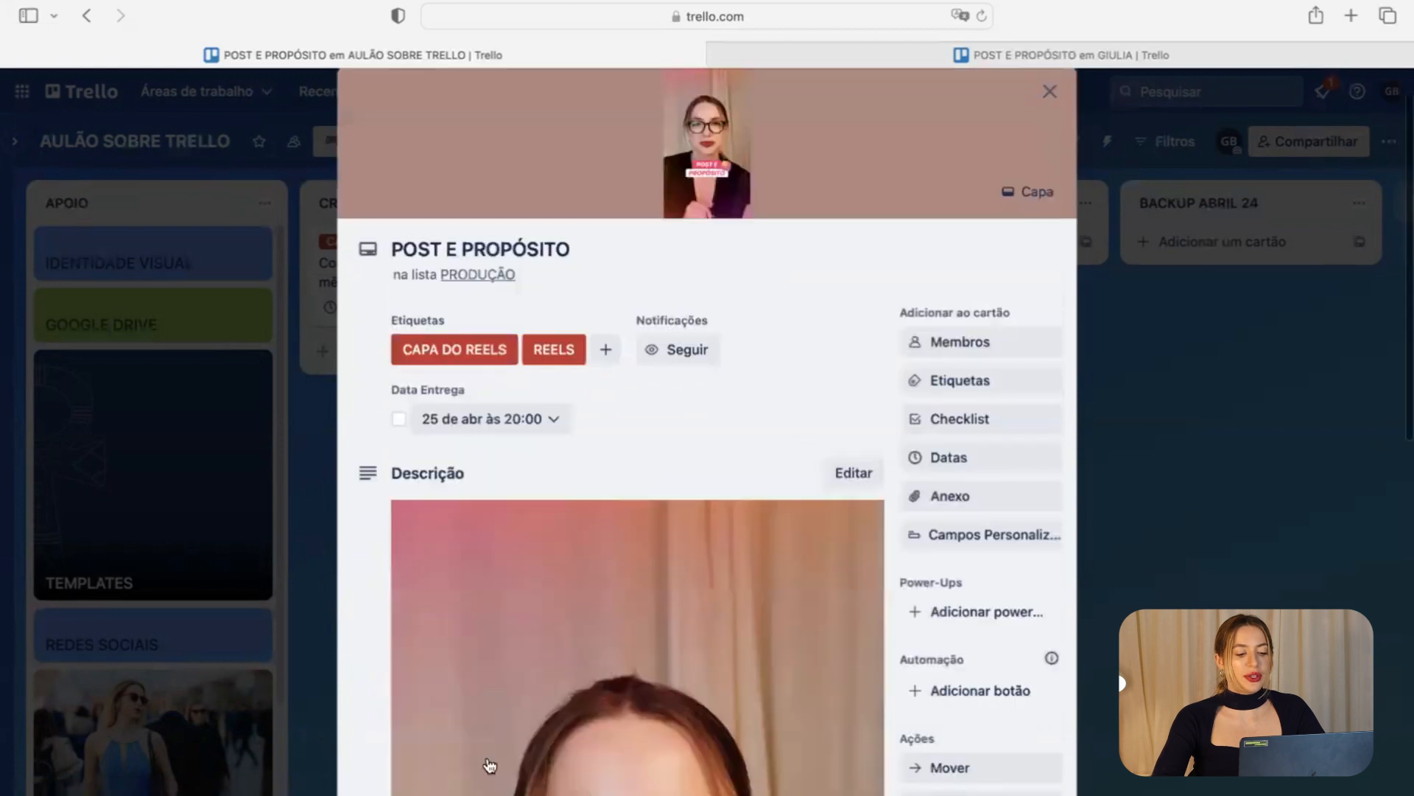
pyautogui.scroll(-10, 490, 766)
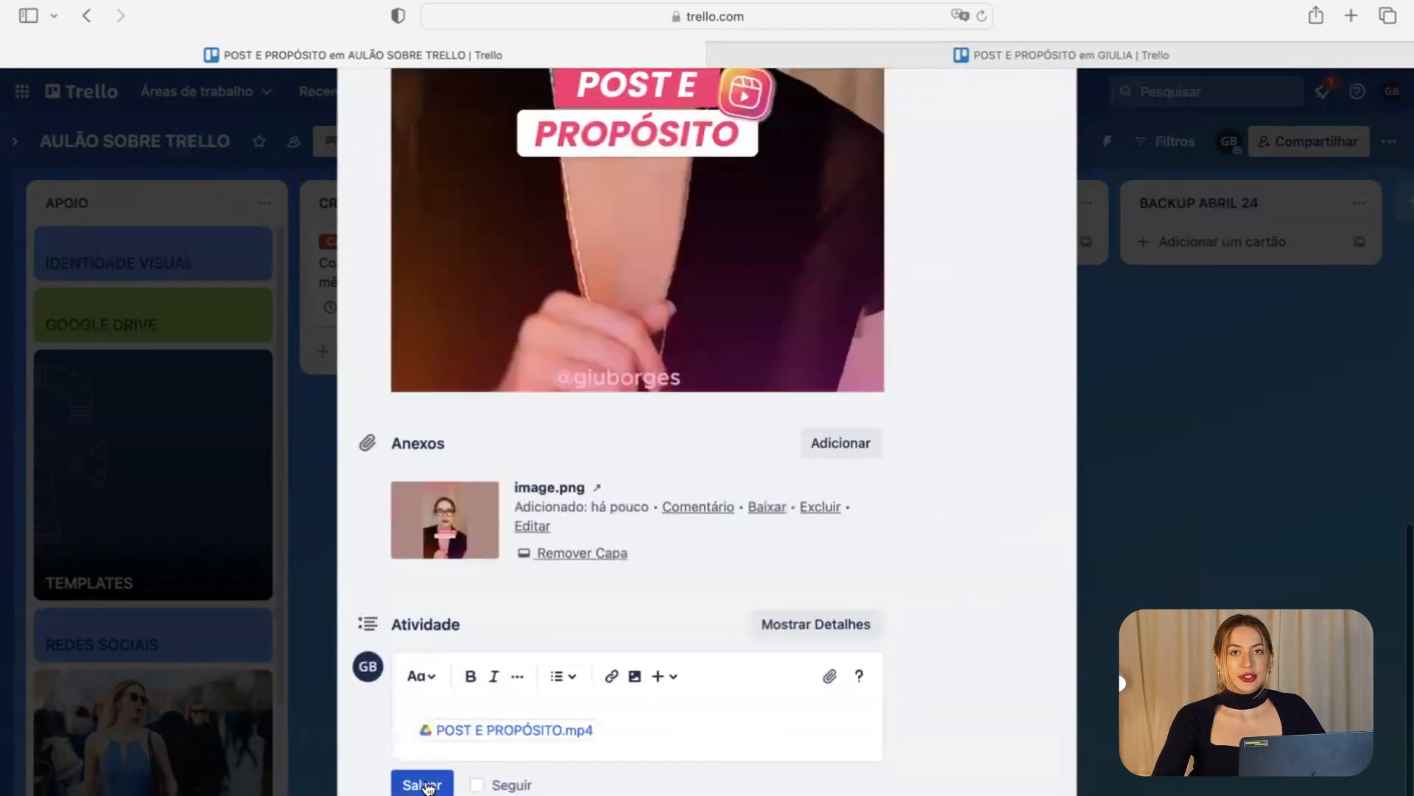
pyautogui.click(425, 785)
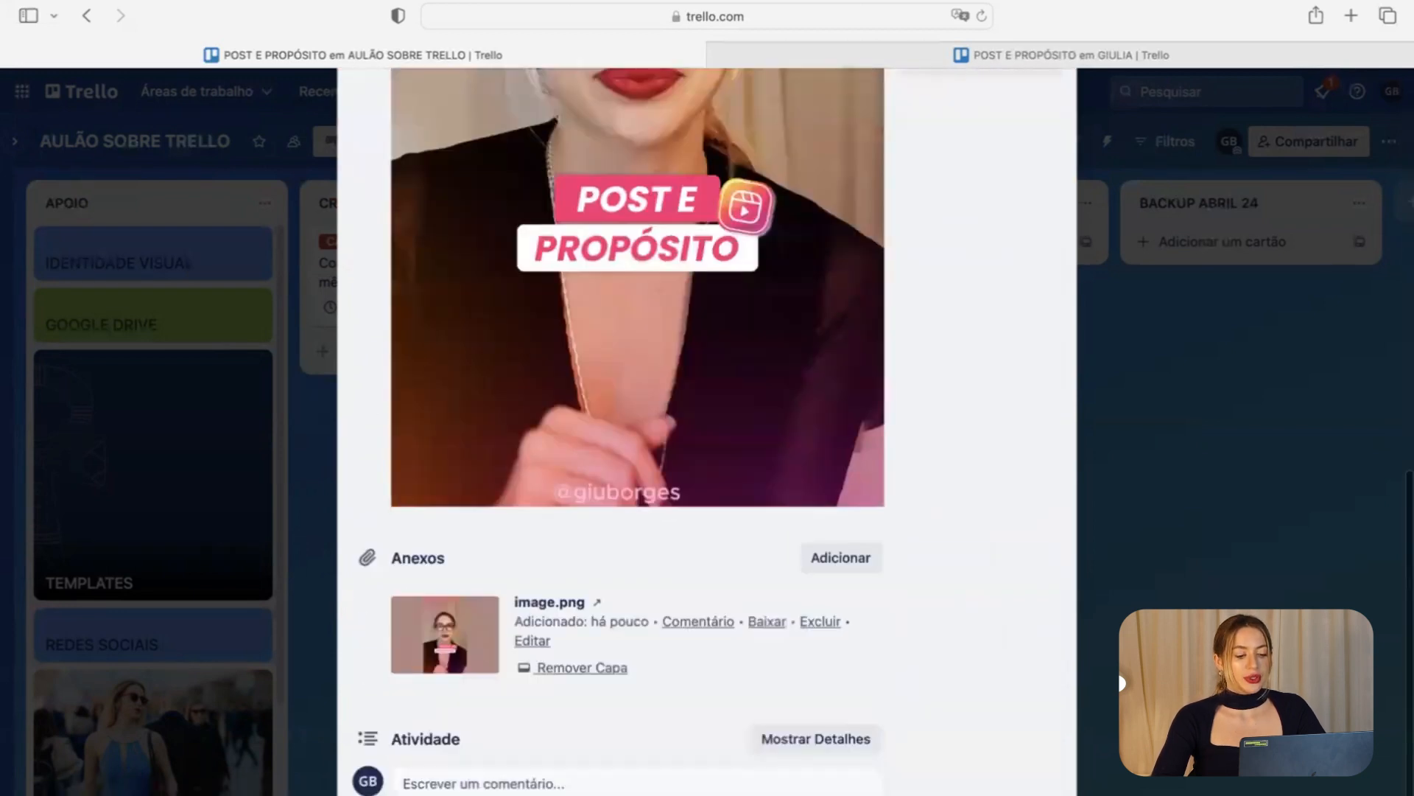
pyautogui.scroll(-2, 431, 775)
pyautogui.scroll(2, 429, 773)
pyautogui.scroll(10, 427, 773)
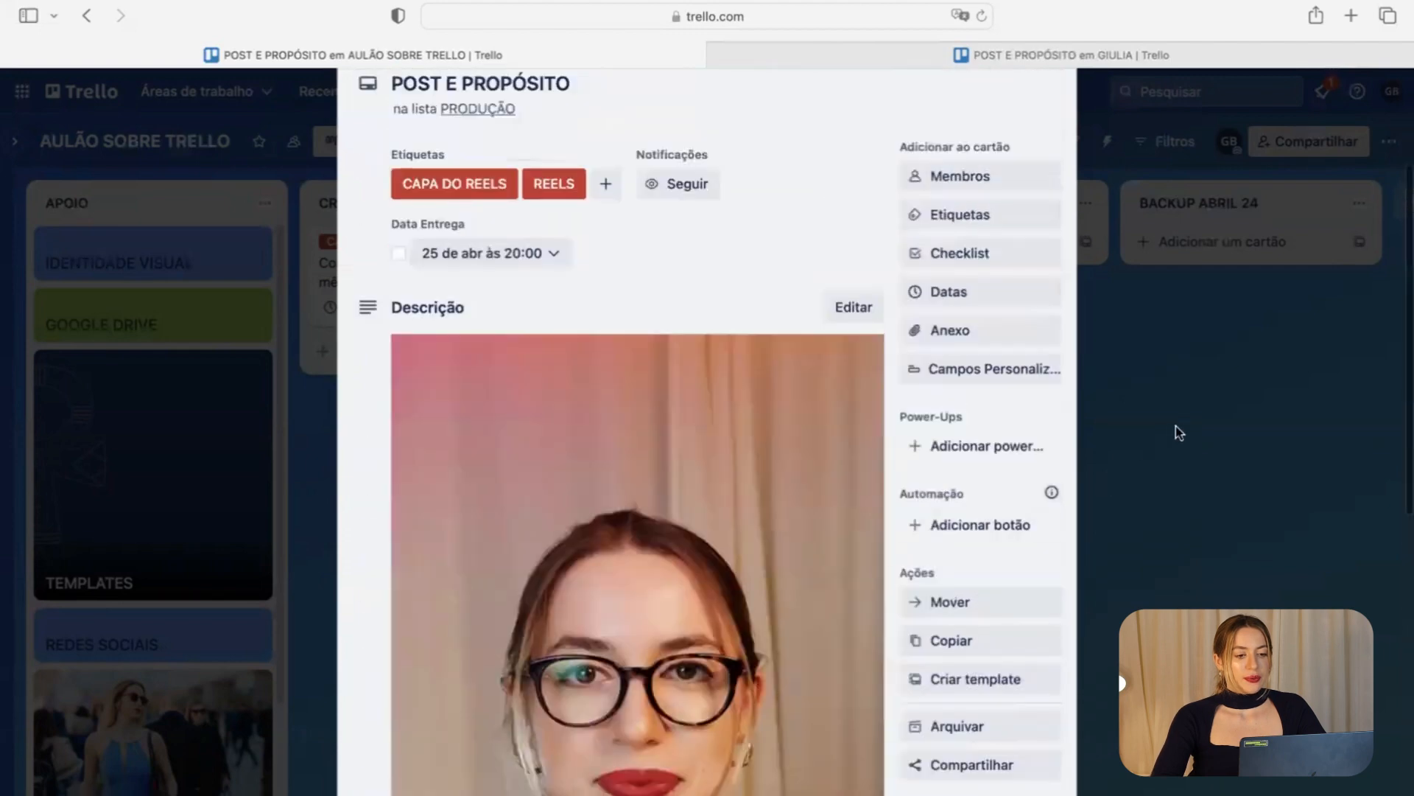
pyautogui.click(1175, 425)
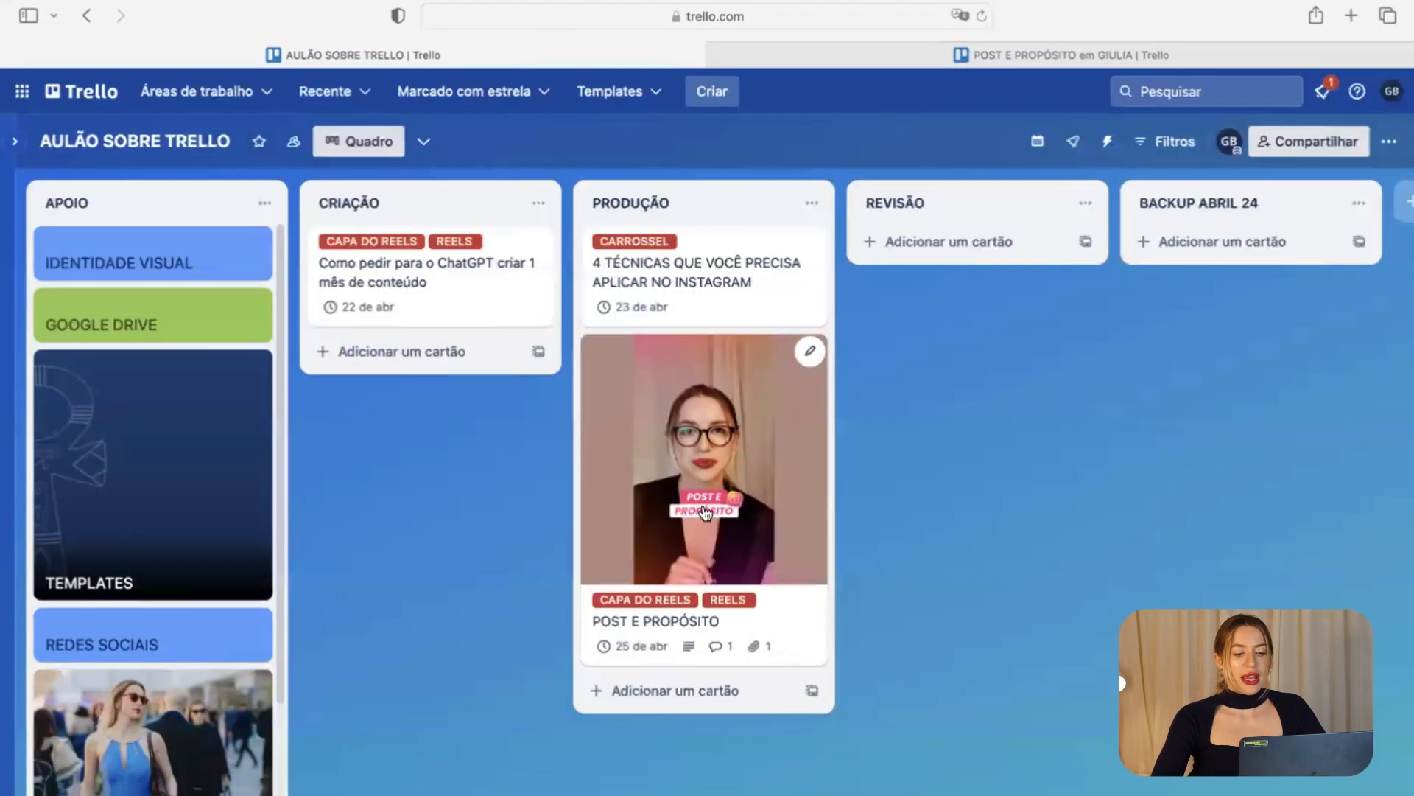
# Check the POST E PROPÓSITO card, then drag it from PRODUÇÃO into REVISÃO.
pyautogui.click(705, 512)
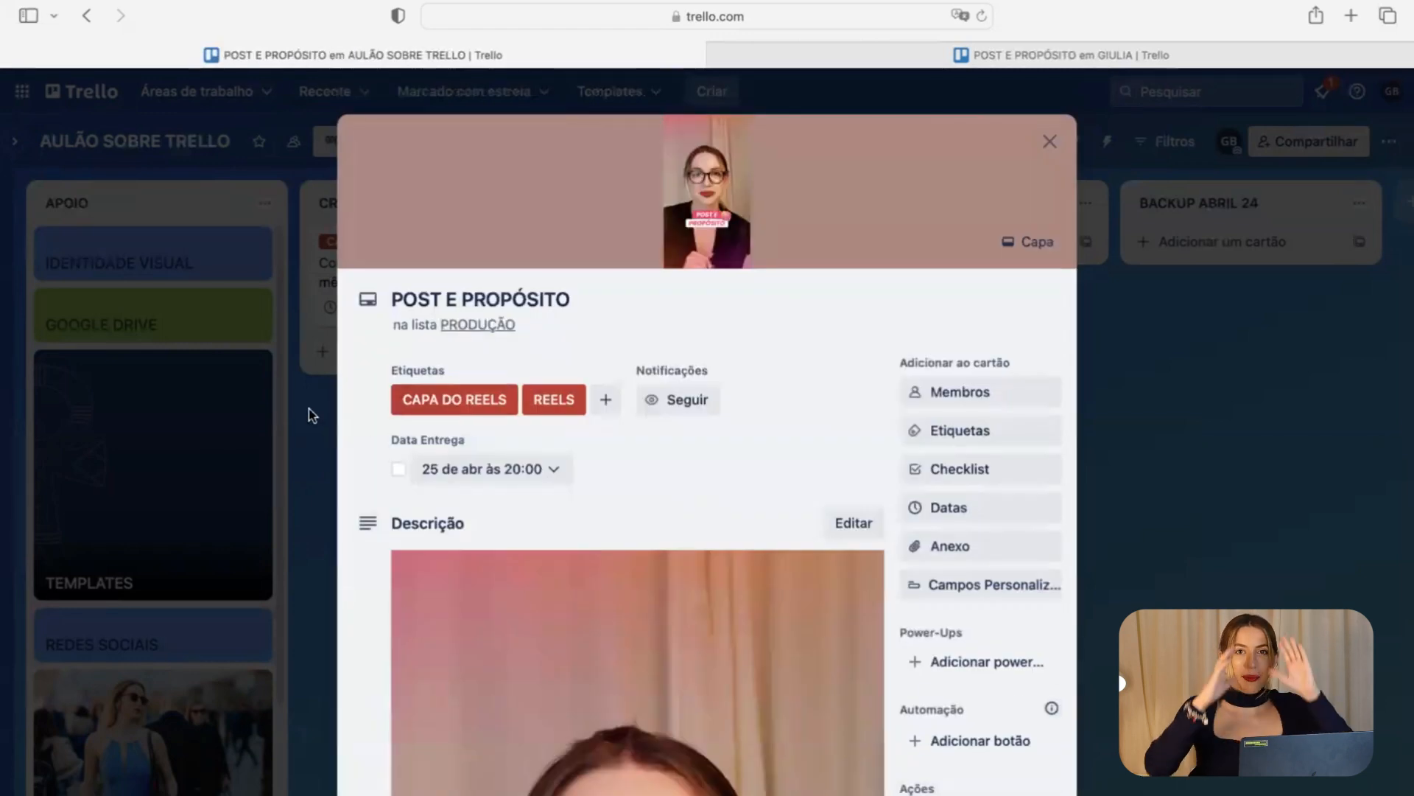
pyautogui.click(204, 344)
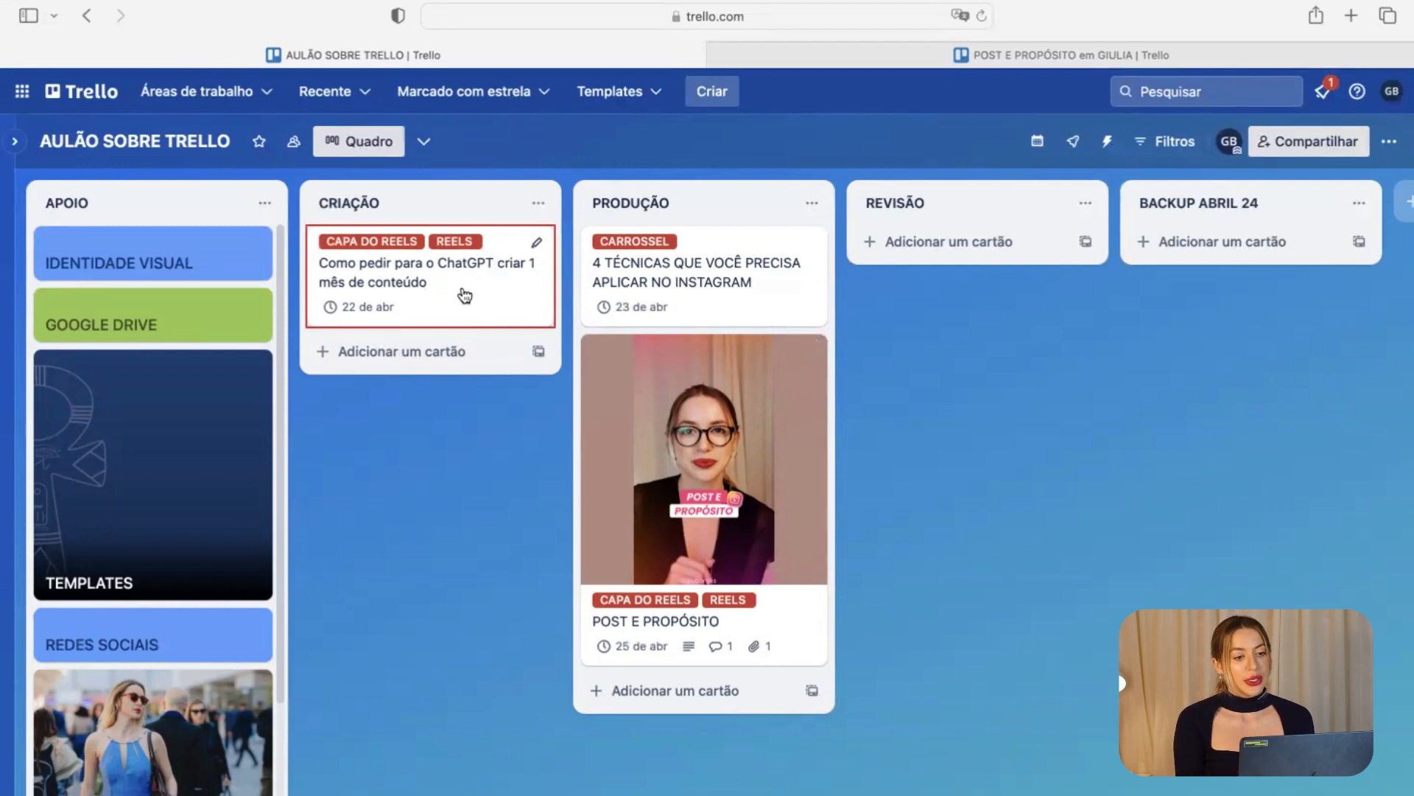
pyautogui.moveTo(726, 409); pyautogui.dragTo(1006, 276)
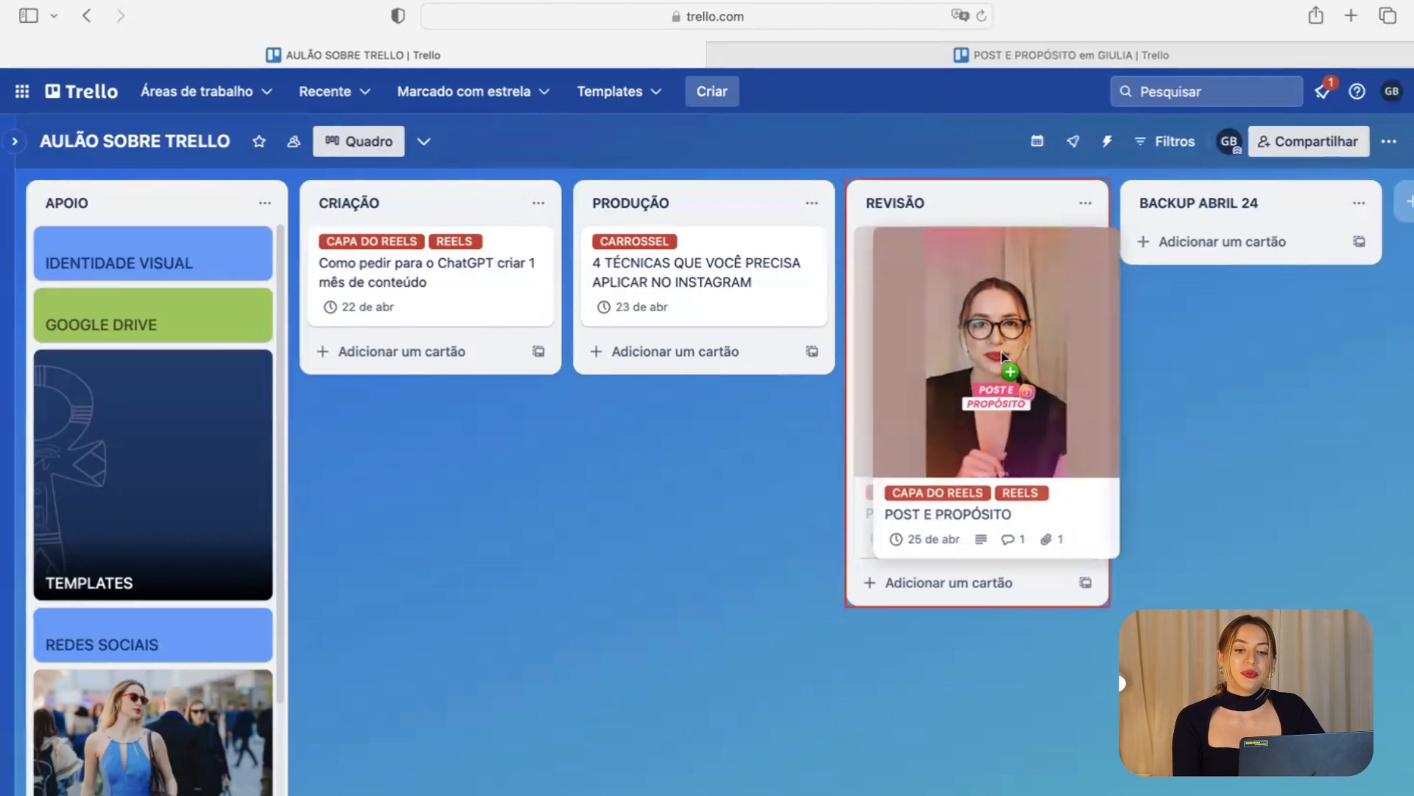
# Create an APROVADO list and place it just before BACKUP ABRIL 24.
pyautogui.click(1404, 200)
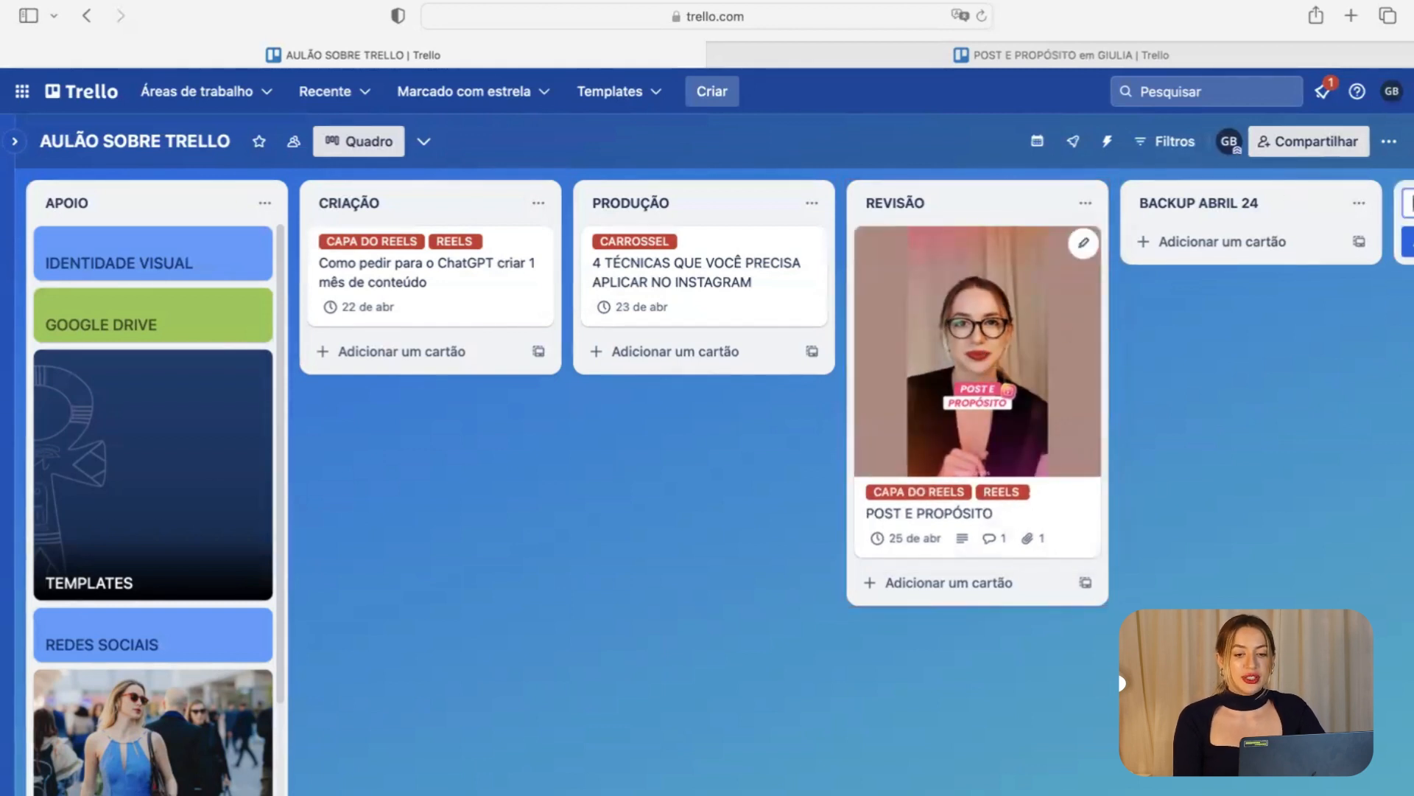
pyautogui.write('APROVADO')
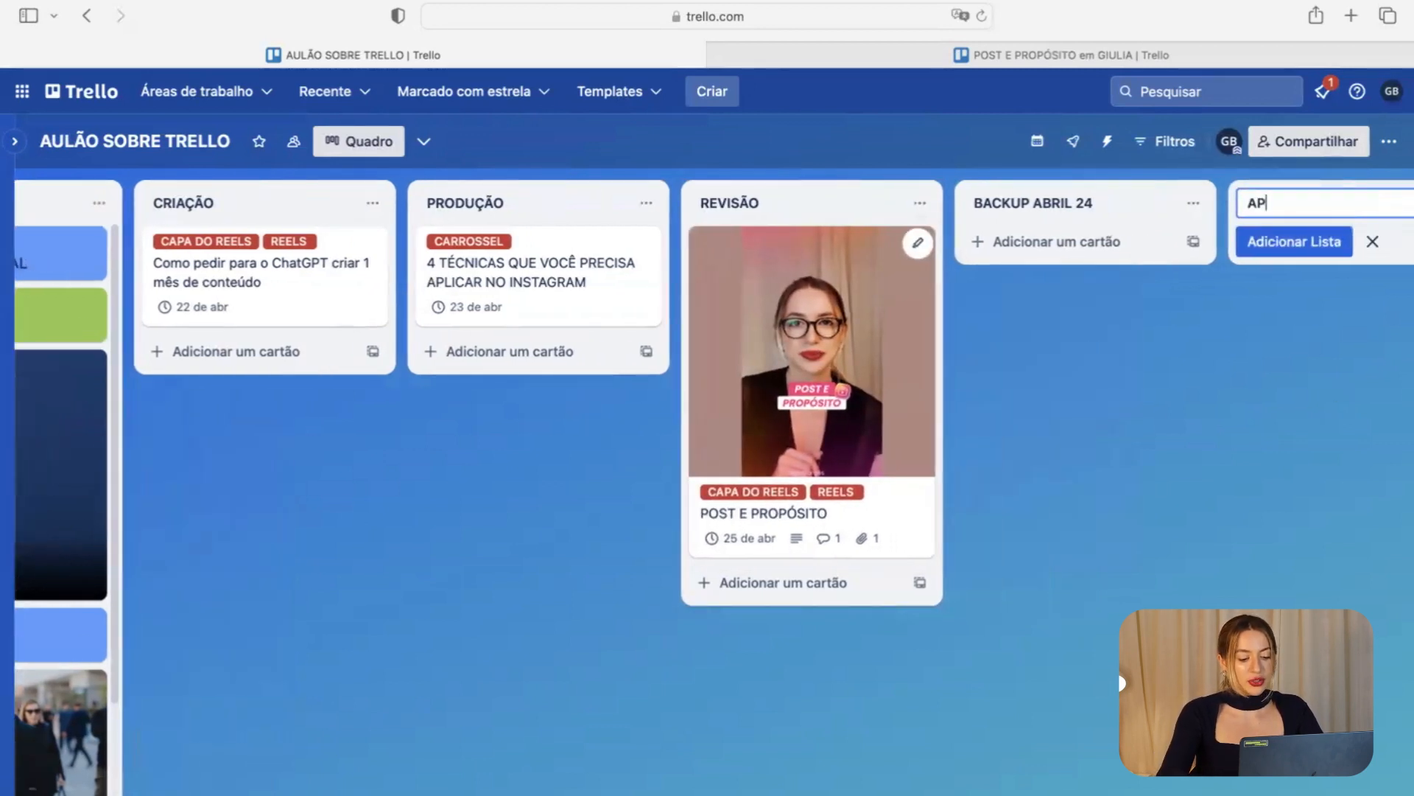
pyautogui.press('Return')
pyautogui.moveTo(1286, 209); pyautogui.dragTo(987, 215)
# Move POST E PROPÓSITO through APROVADO into BACKUP ABRIL 24 and mark its due date complete.
pyautogui.moveTo(816, 381); pyautogui.dragTo(1080, 383)
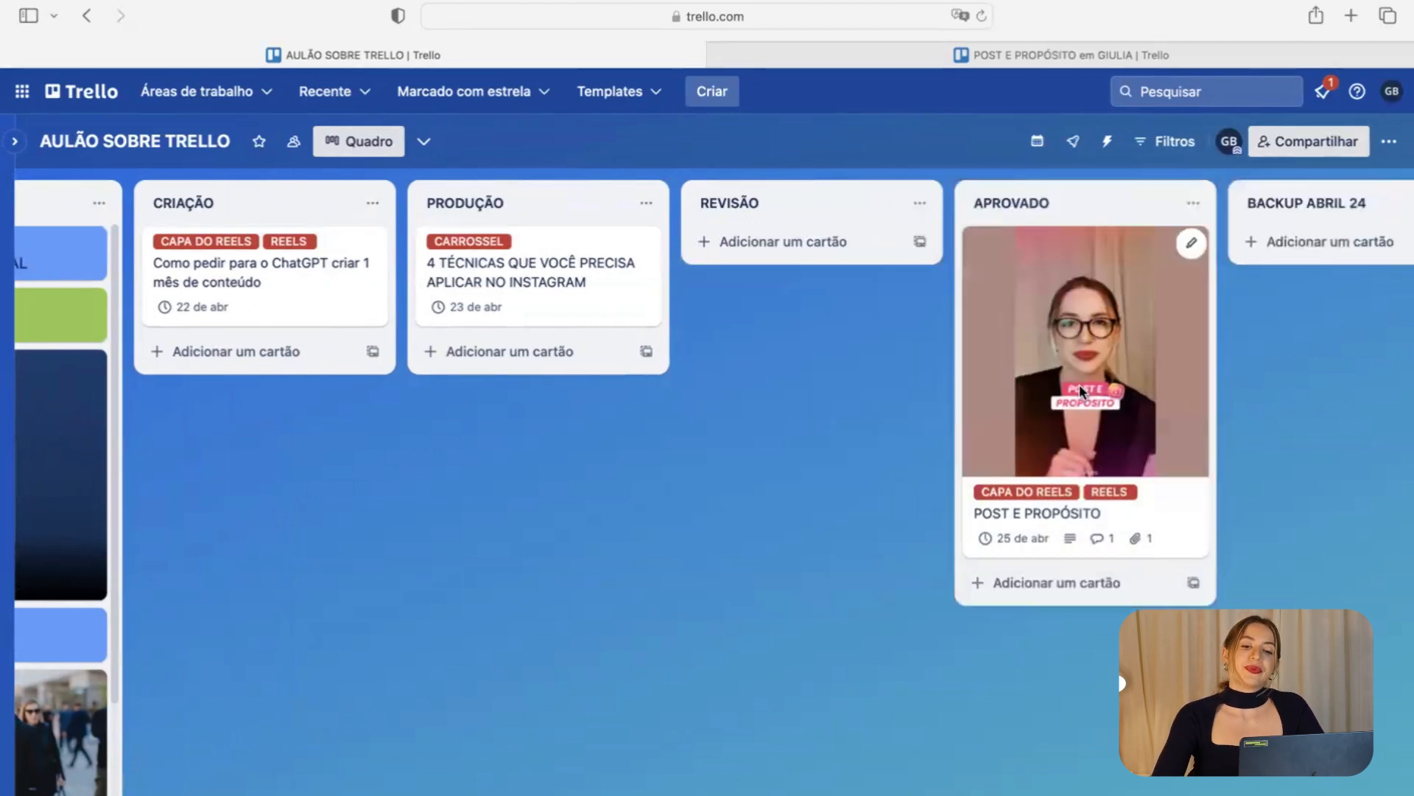
pyautogui.hscroll(3, 1079, 385)
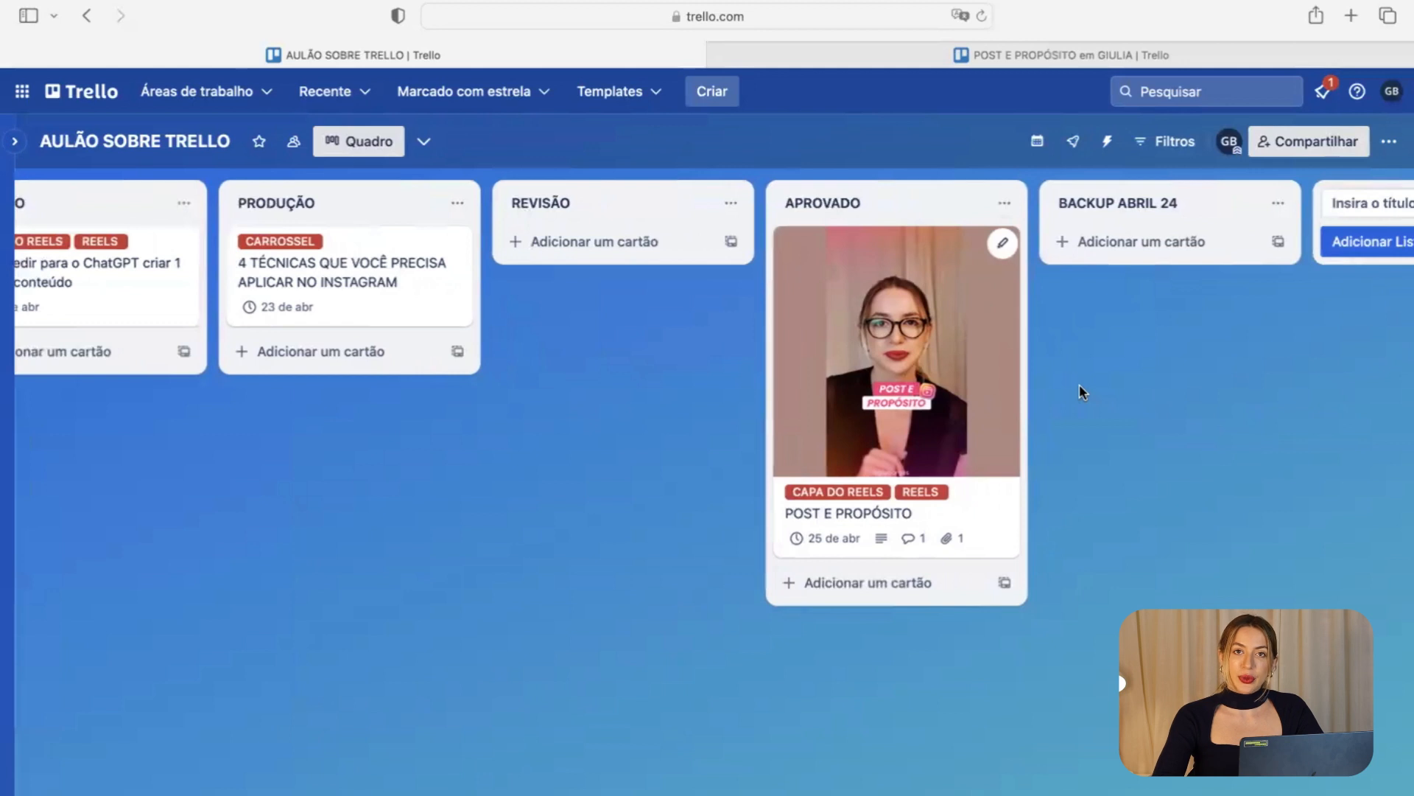
pyautogui.moveTo(921, 439); pyautogui.dragTo(1152, 397)
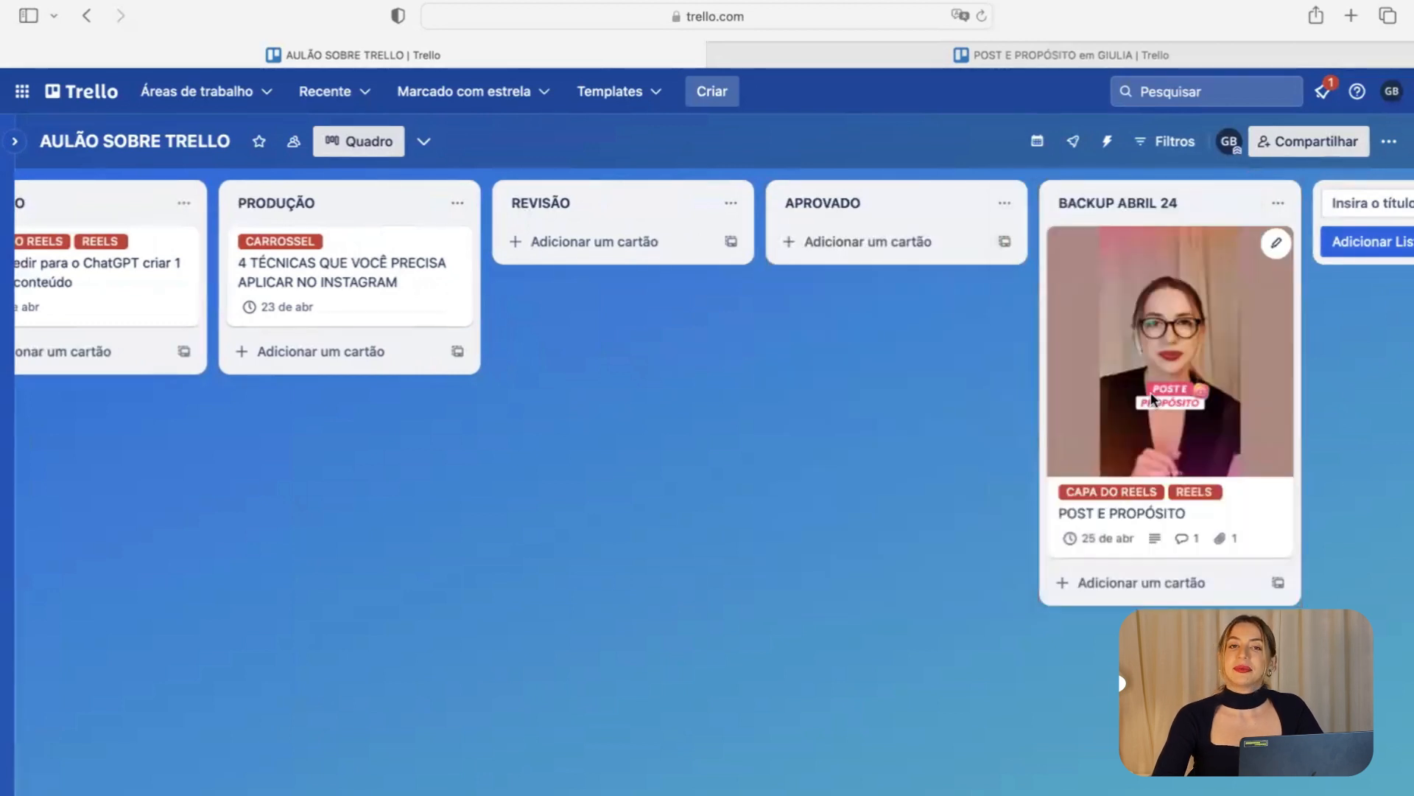
pyautogui.click(1070, 540)
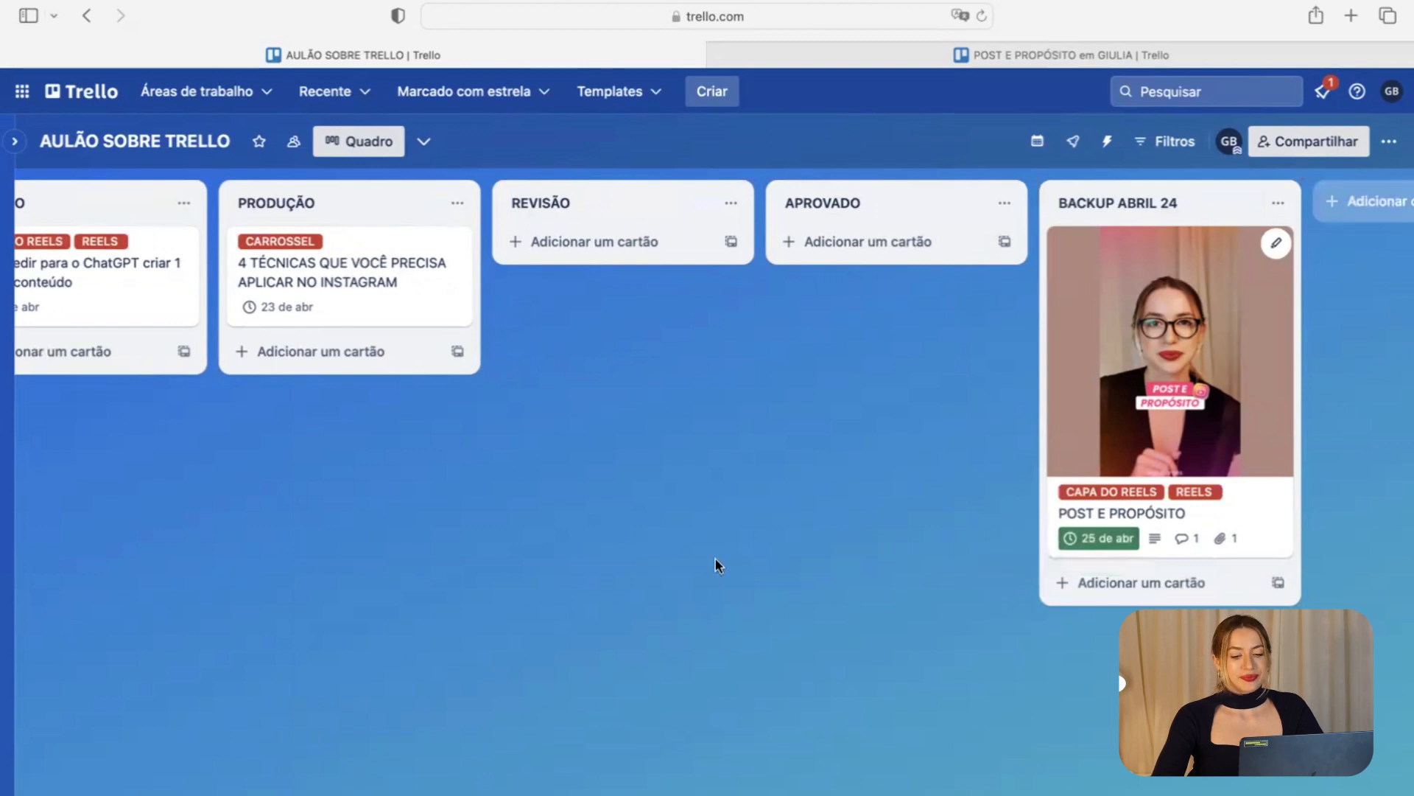
pyautogui.hscroll(-3, 621, 451)
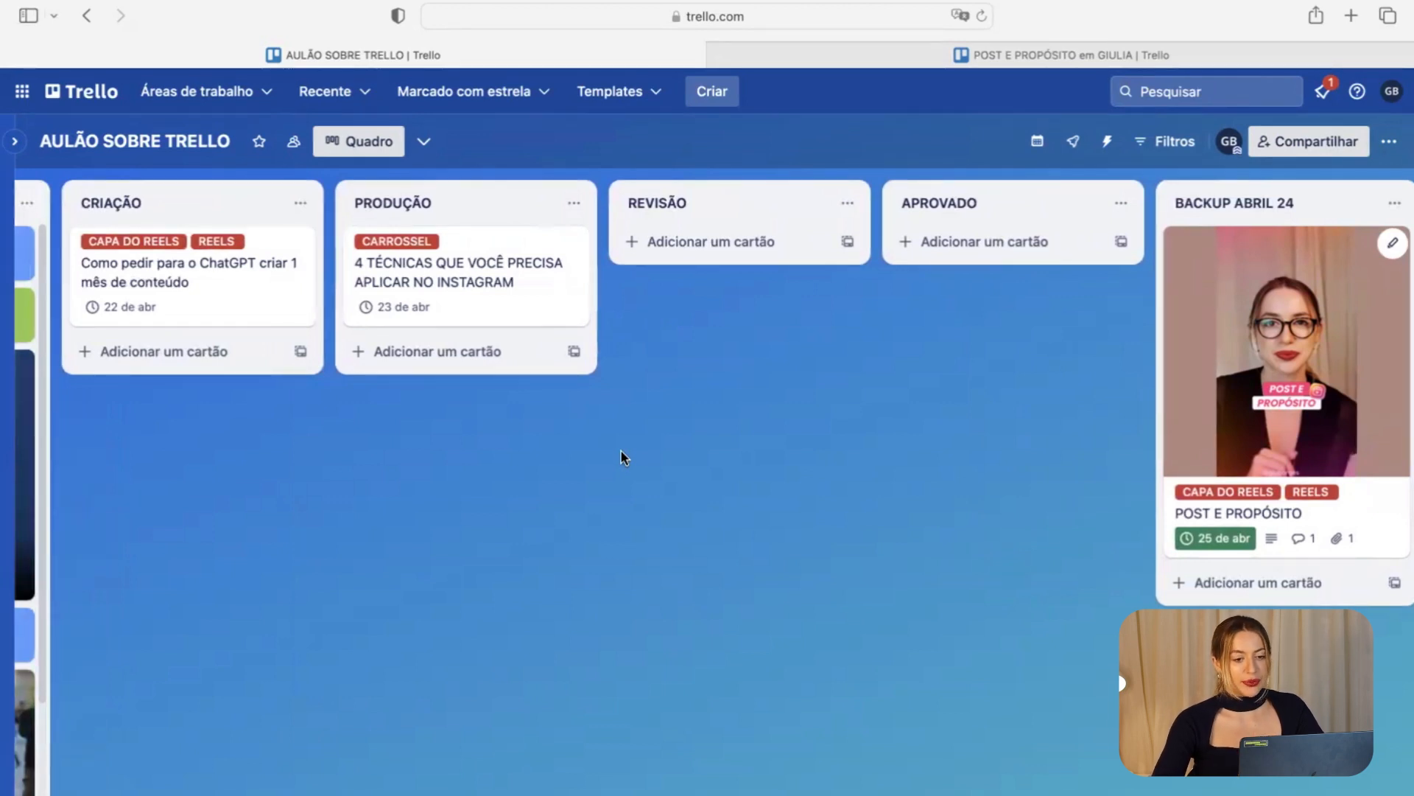
# Move the POST E PROPÓSITO card back into REVISÃO and open its details.
pyautogui.click(471, 287)
pyautogui.click(1279, 303)
pyautogui.moveTo(1278, 304); pyautogui.dragTo(779, 336)
pyautogui.click(779, 336)
# Add an ALTERAÇÕES checklist with the item 'ALTERAR FOTO DA CAPA DO REELS'.
pyautogui.scroll(-2, 789, 581)
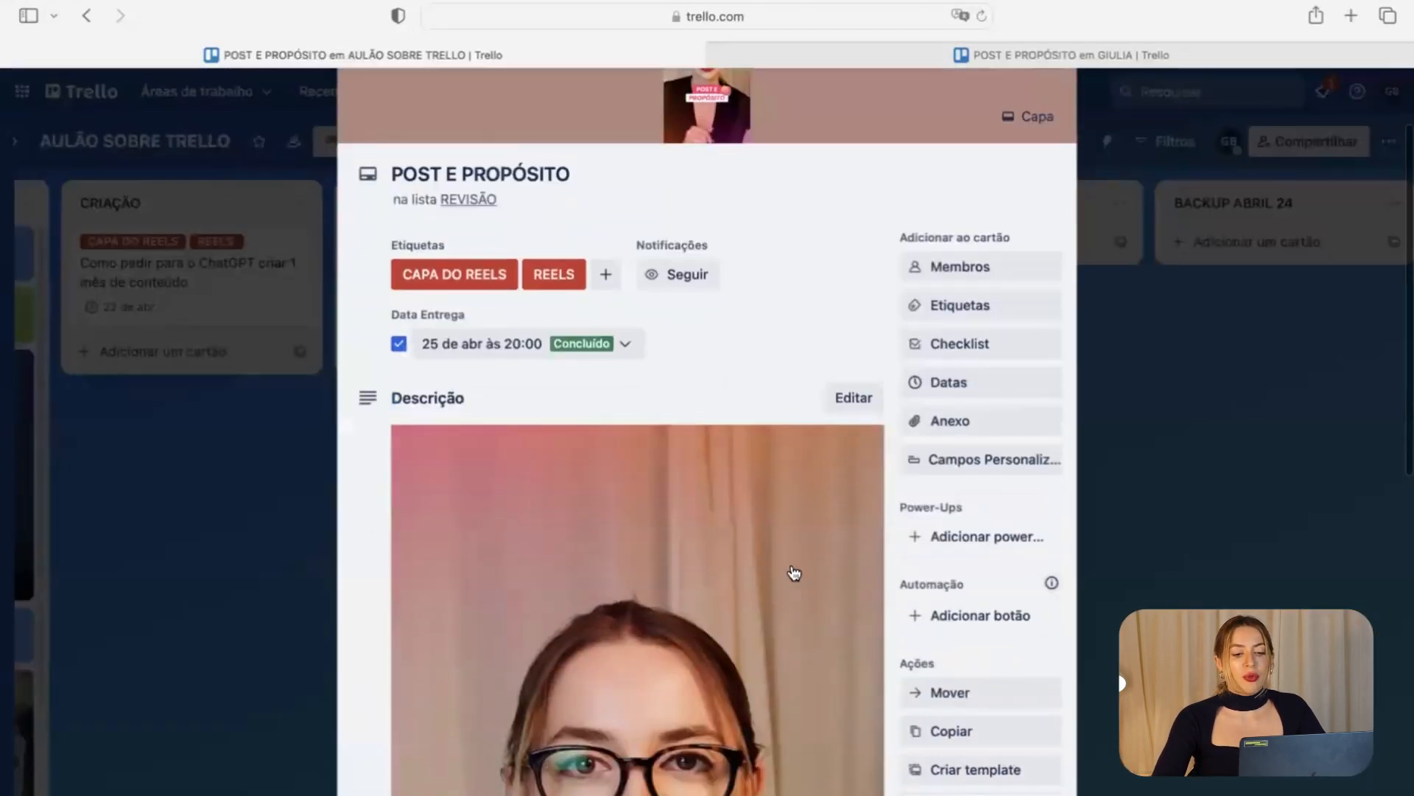
pyautogui.click(956, 340)
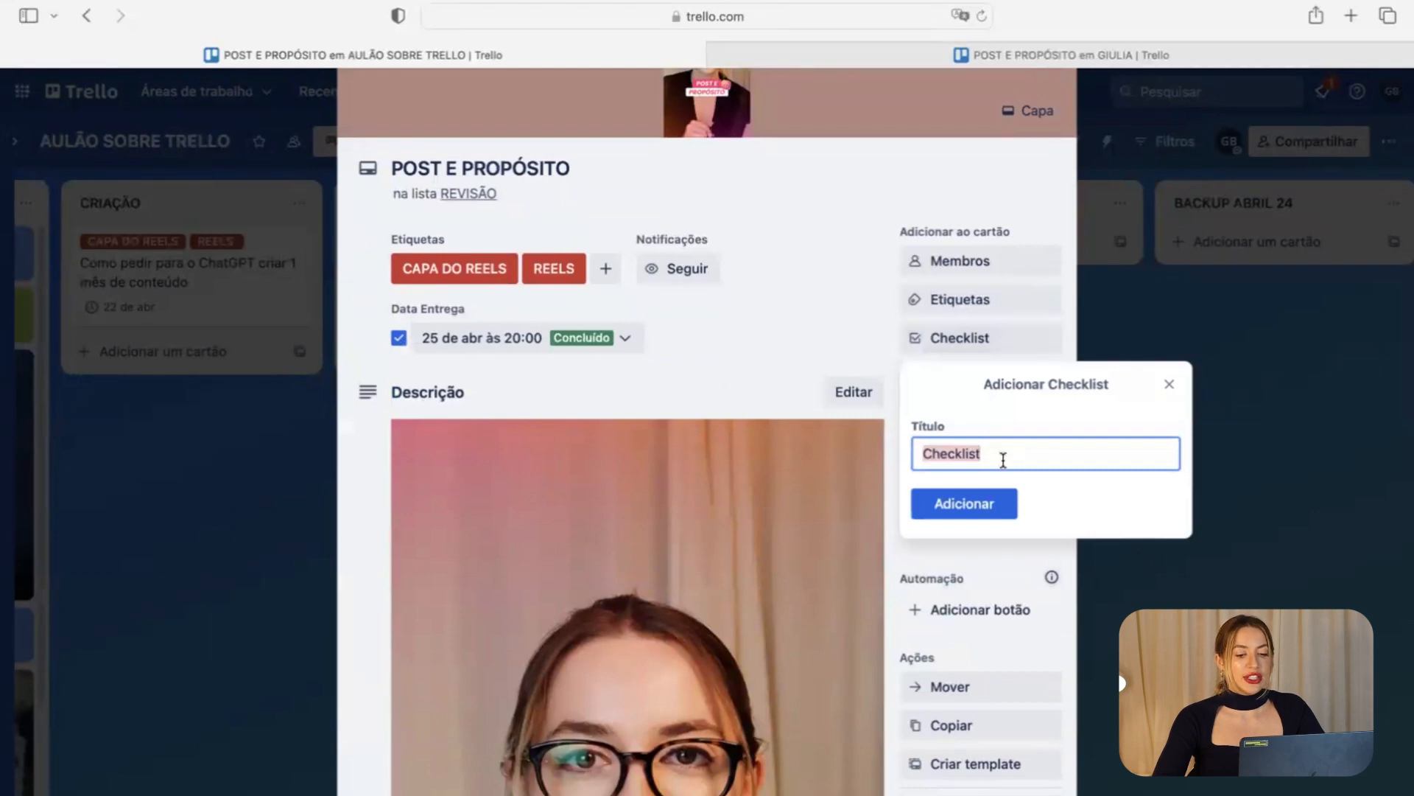
pyautogui.write('ALTERAÇÕES')
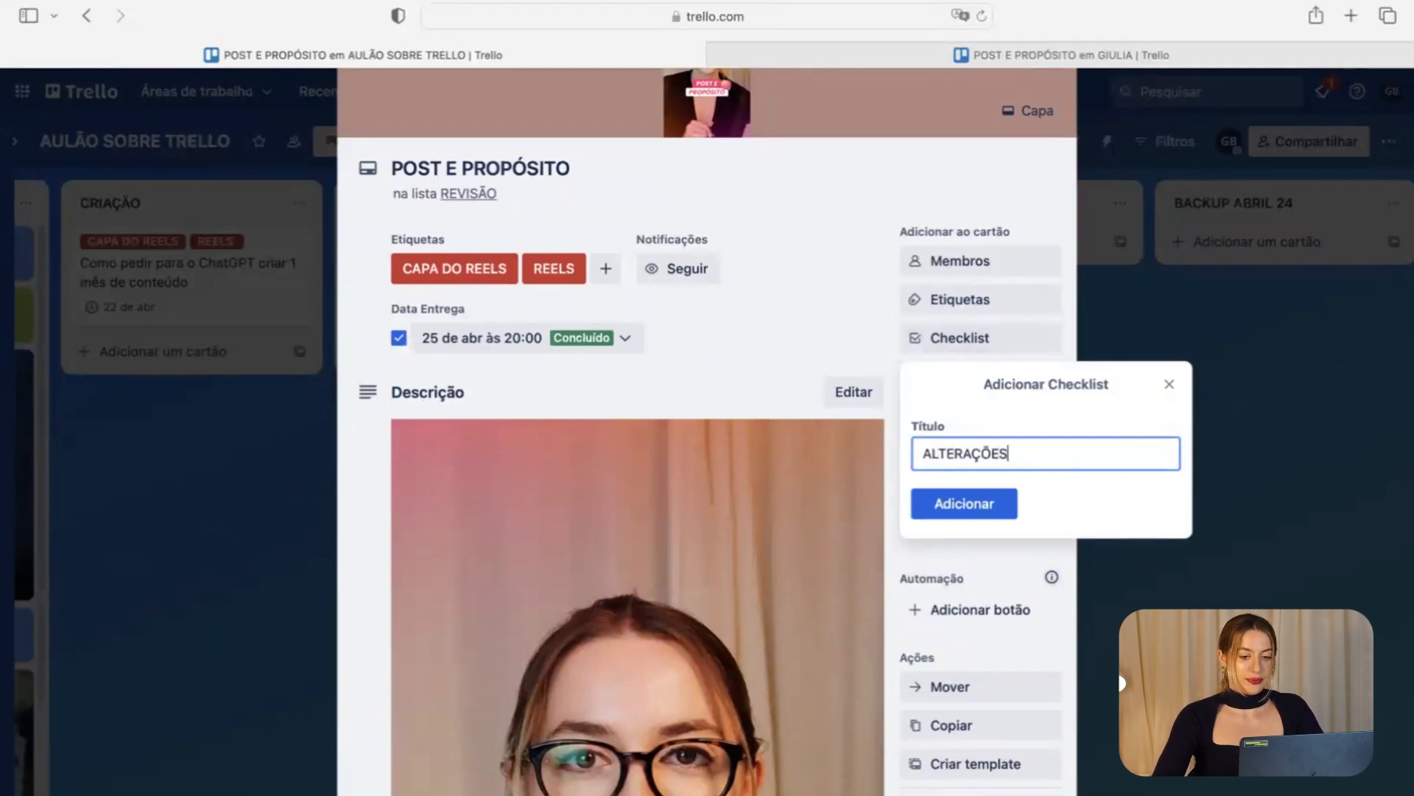
pyautogui.click(971, 514)
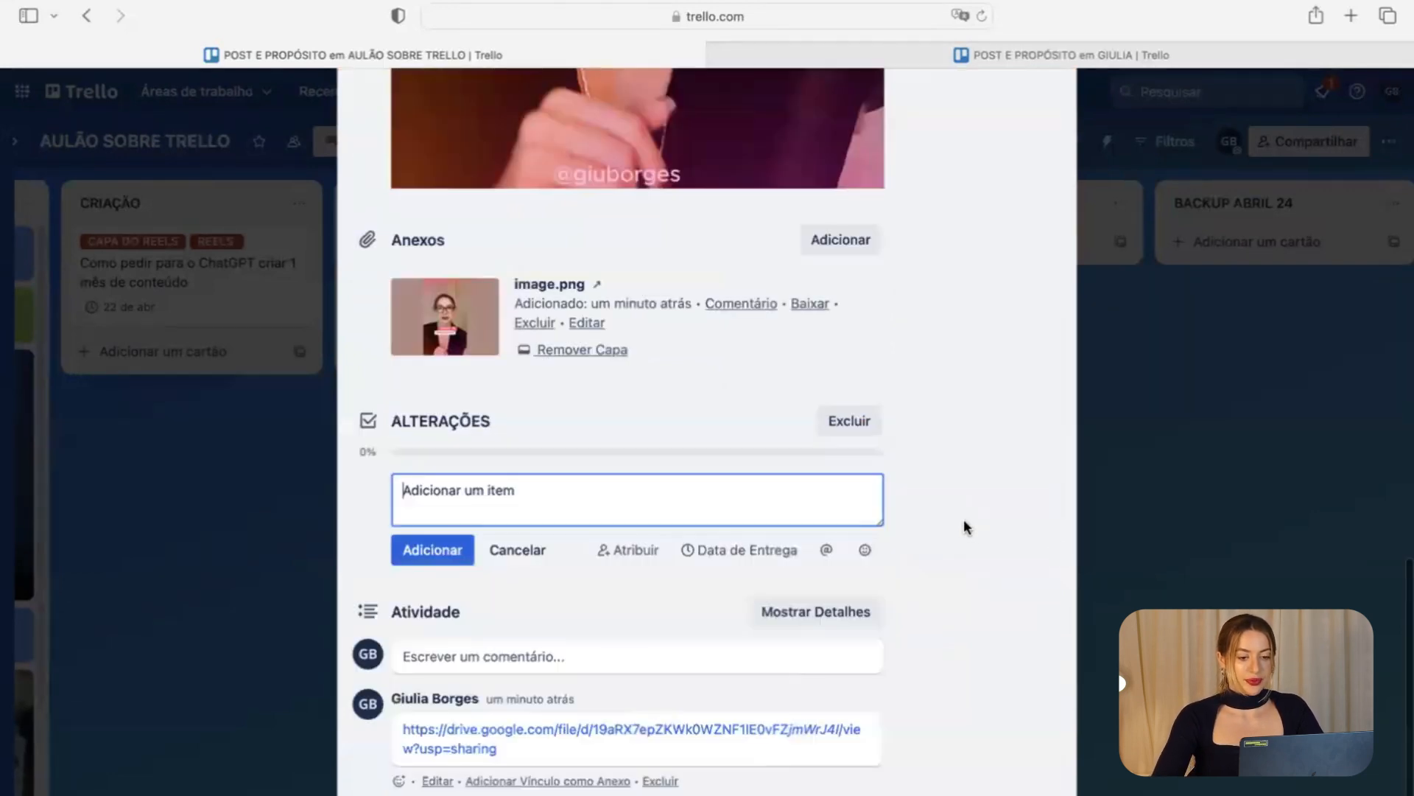
pyautogui.scroll(8, 475, 500)
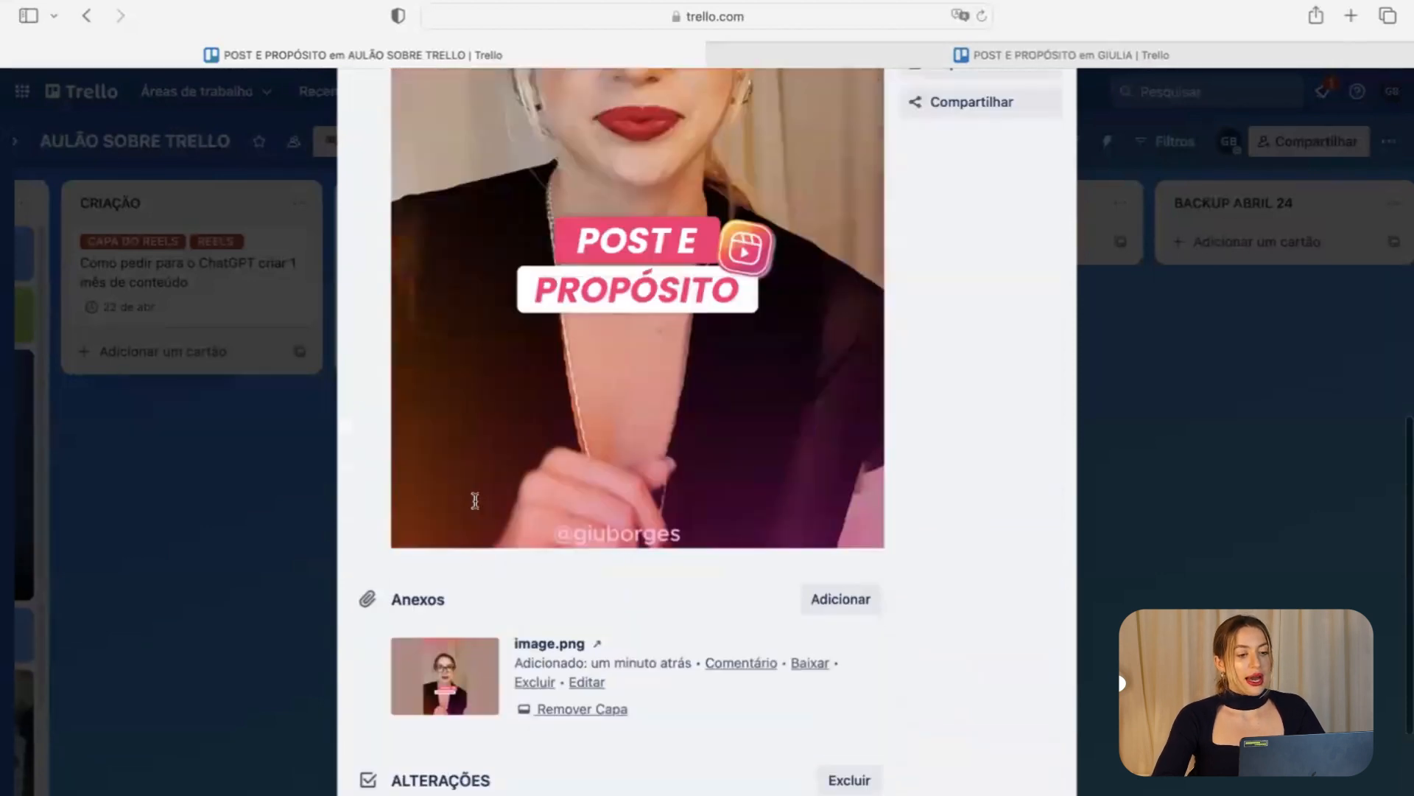
pyautogui.scroll(-1, 490, 600)
pyautogui.scroll(1, 489, 600)
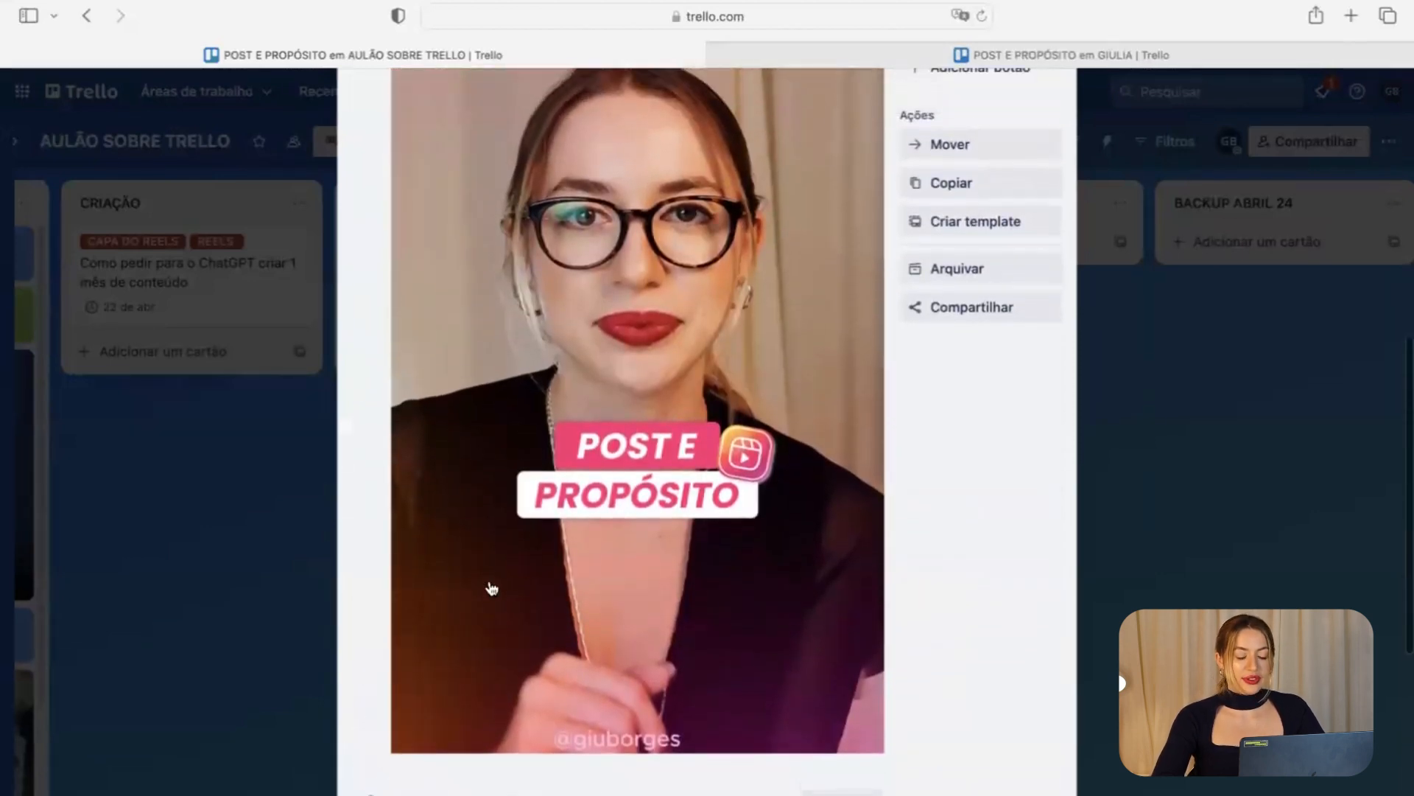
pyautogui.scroll(-4, 652, 436)
pyautogui.write('ALTERAR FOTO DA CAPA DO REEL')
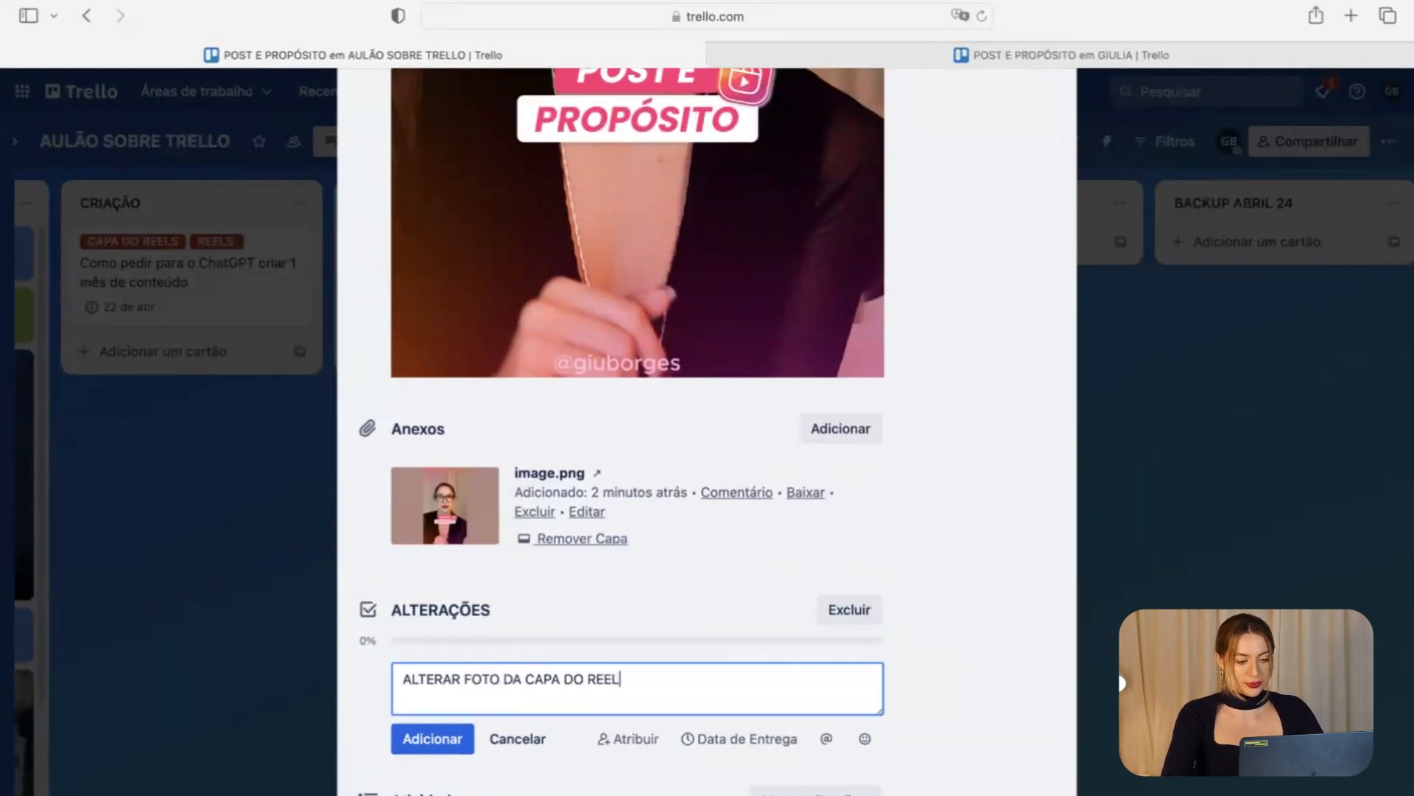
pyautogui.write('S')
pyautogui.press('Return')
# Add the item 'ALTERAR VÍDEO (00:10) POR X, Y, Z MOTIVOS' and move the card to PRODUÇÃO.
pyautogui.scroll(-3, 586, 644)
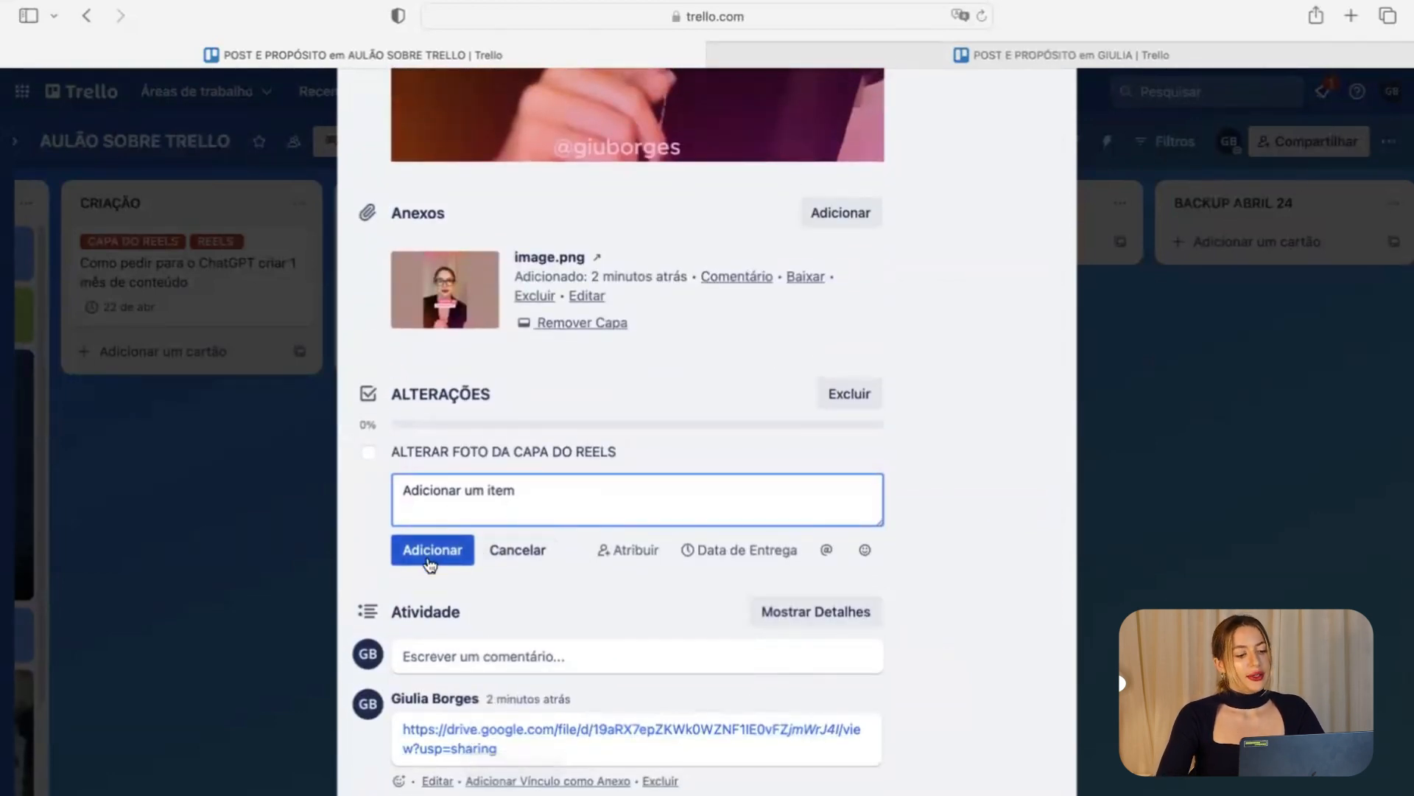
pyautogui.write('ALTERAR VÍDEO (00:10) POR X, Y')
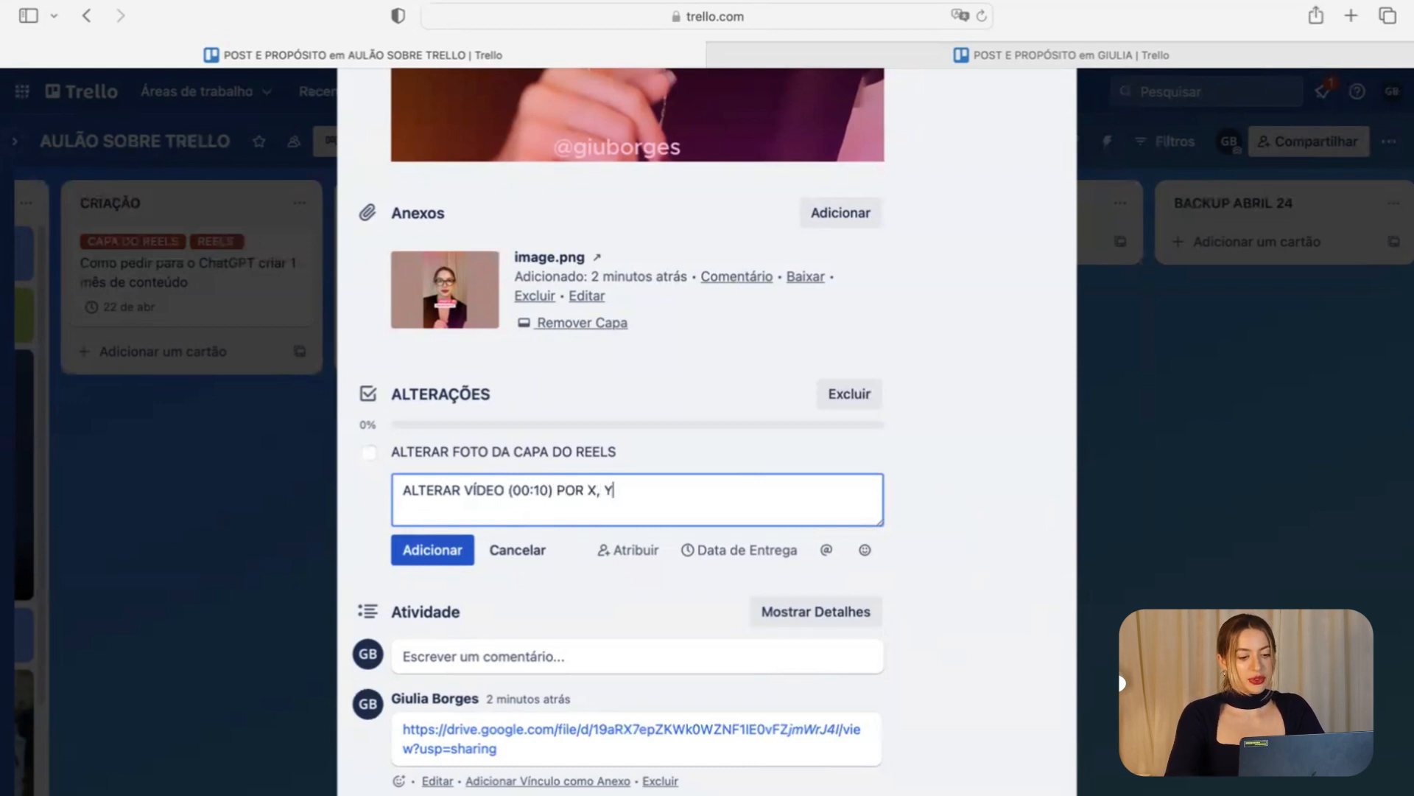
pyautogui.write(', Z MOTIVOS')
pyautogui.click(430, 561)
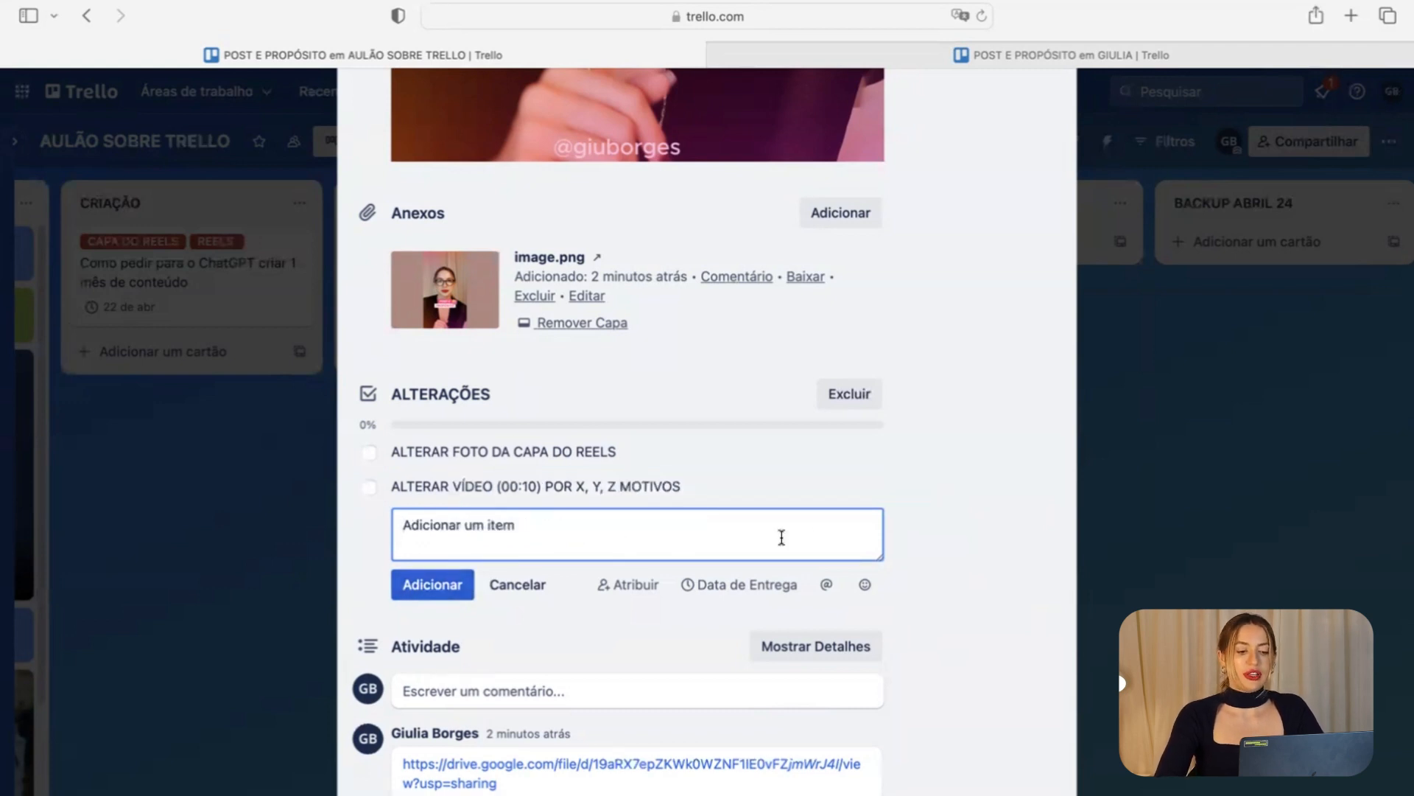
pyautogui.scroll(1, 822, 543)
pyautogui.click(1183, 367)
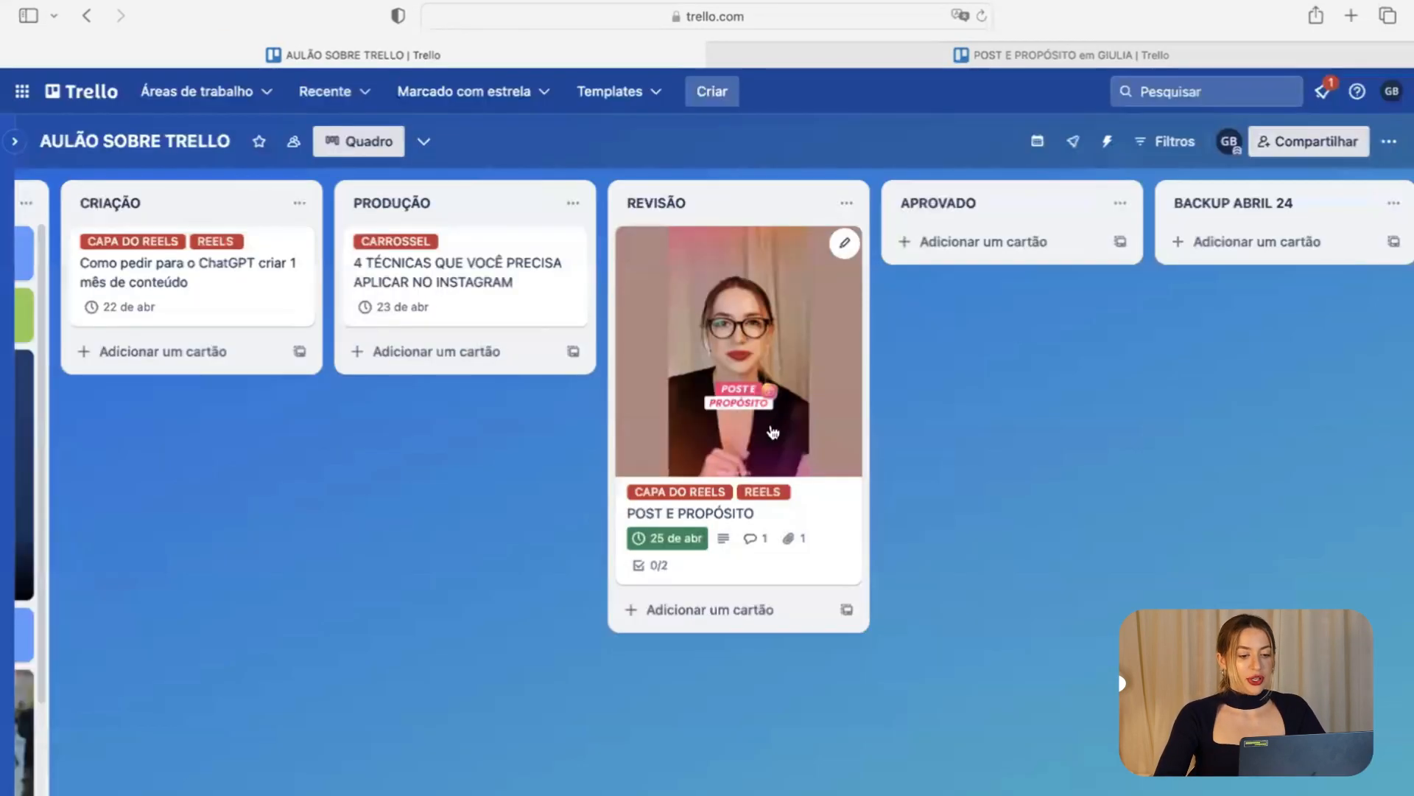
pyautogui.moveTo(773, 433); pyautogui.dragTo(480, 483)
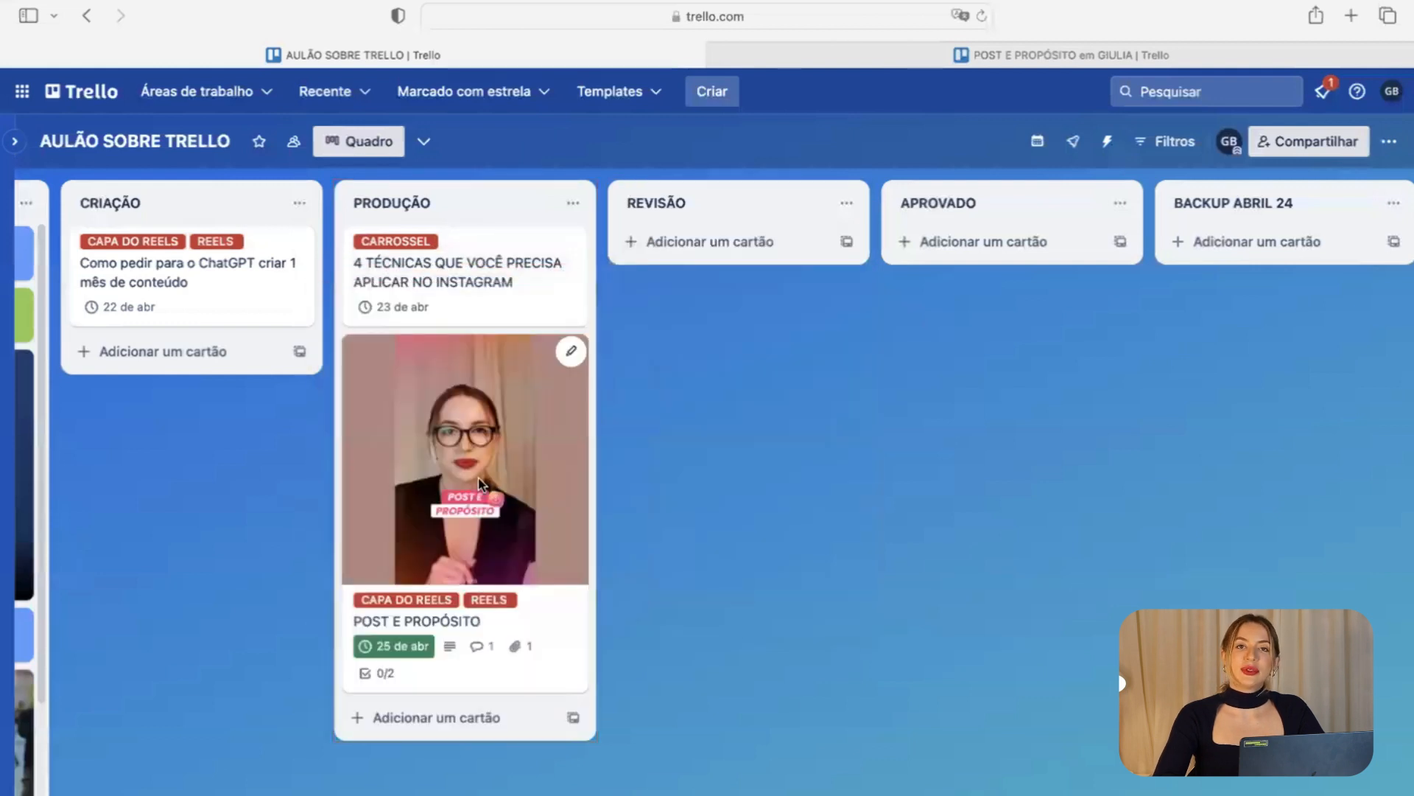